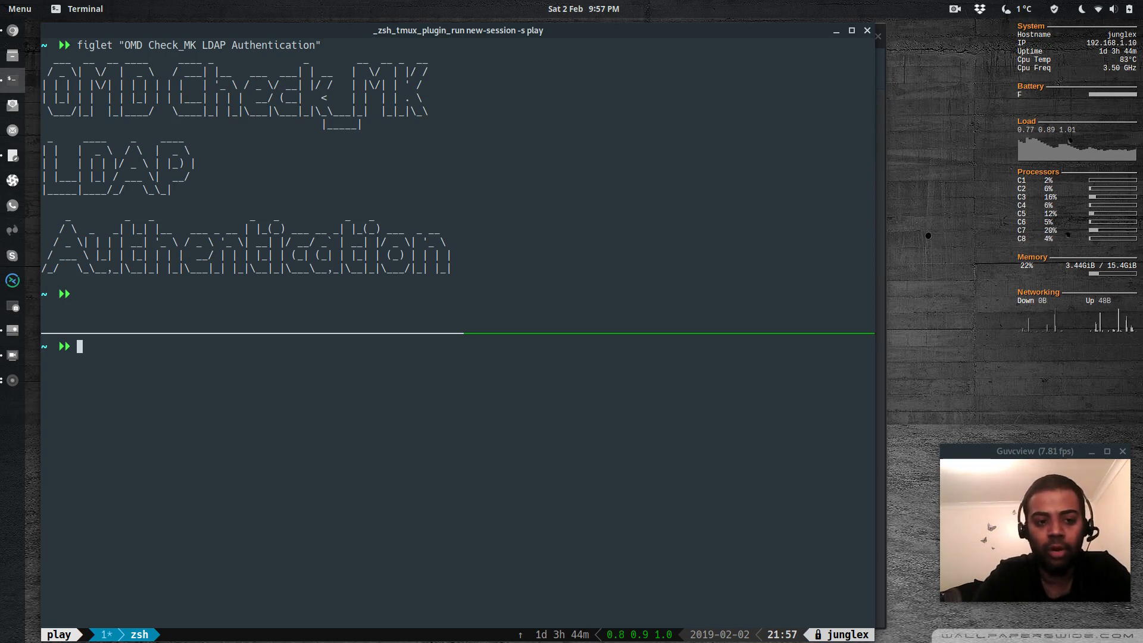
type("cd play")
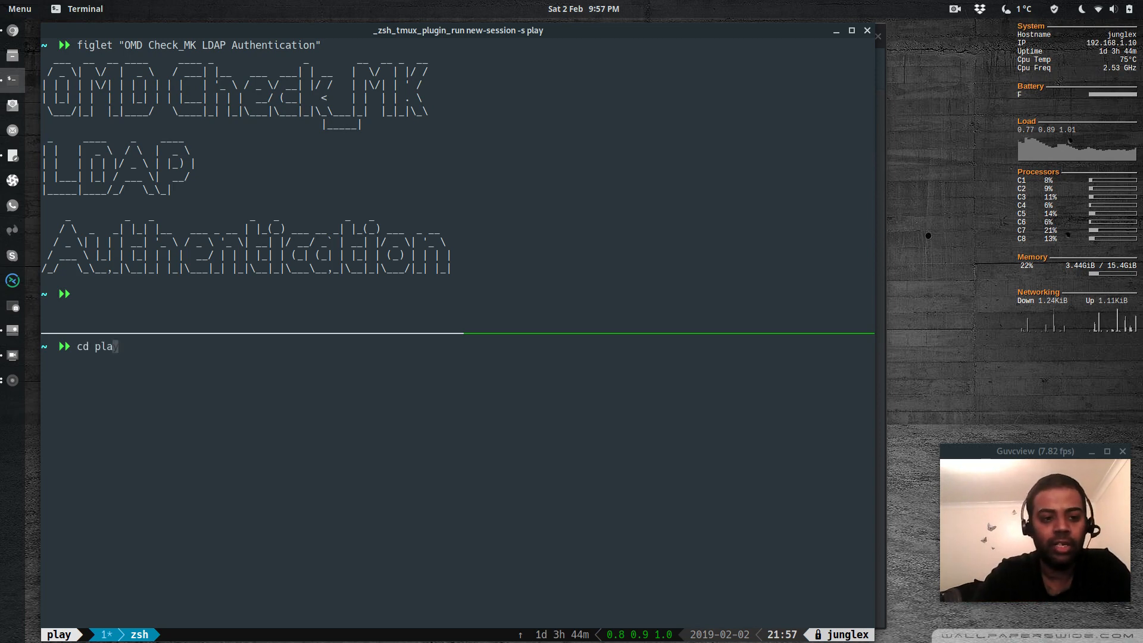
key("Return")
type("git clon")
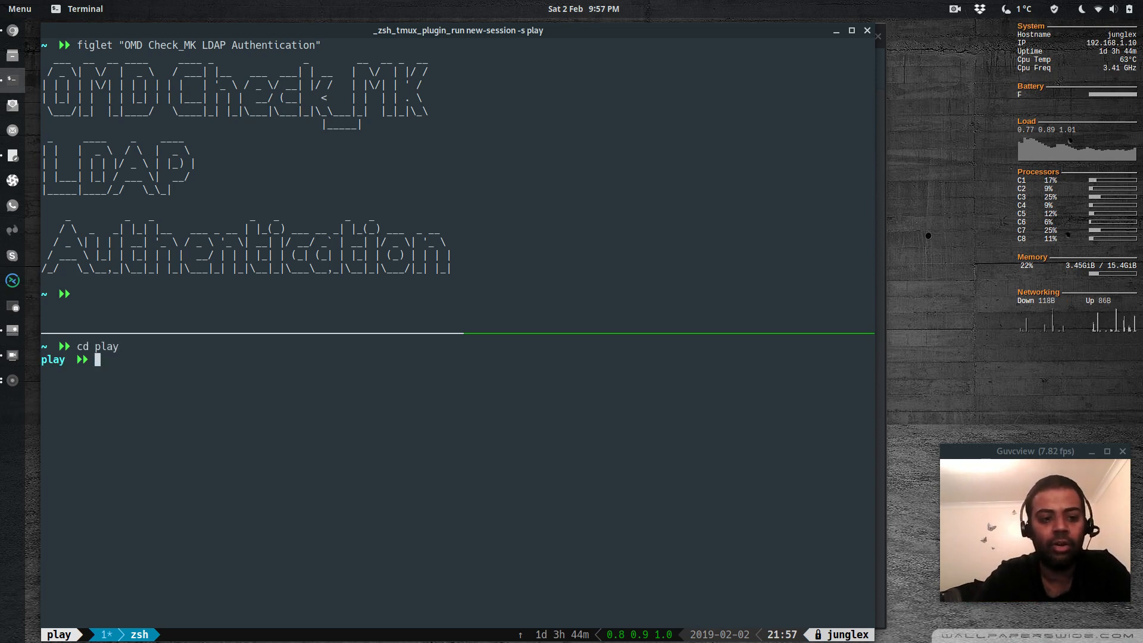
type("e")
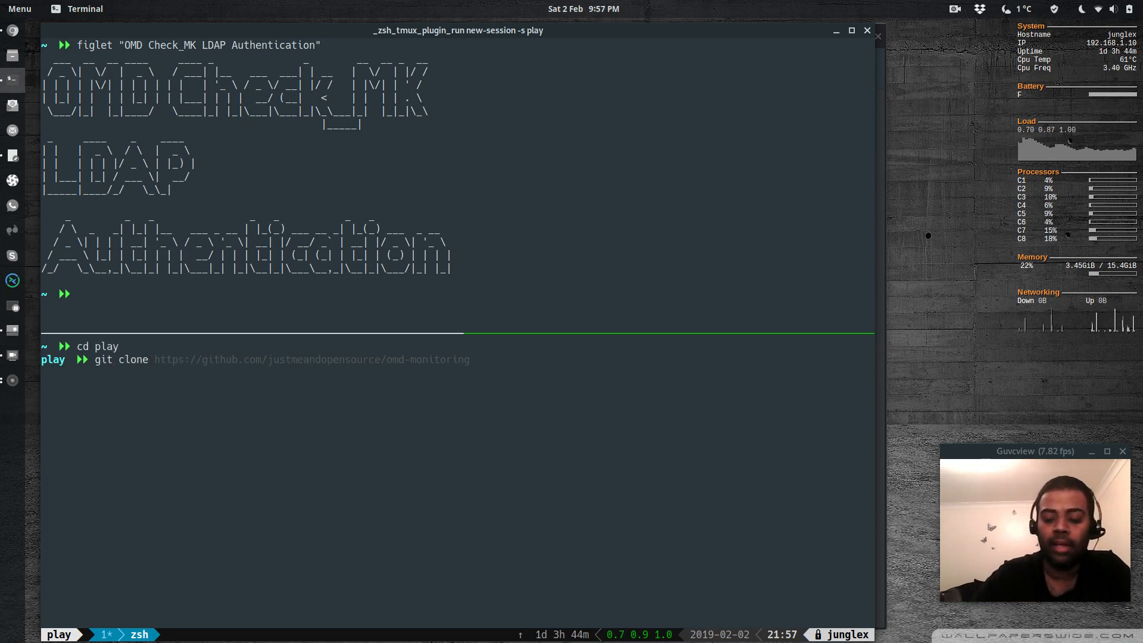
key("Right")
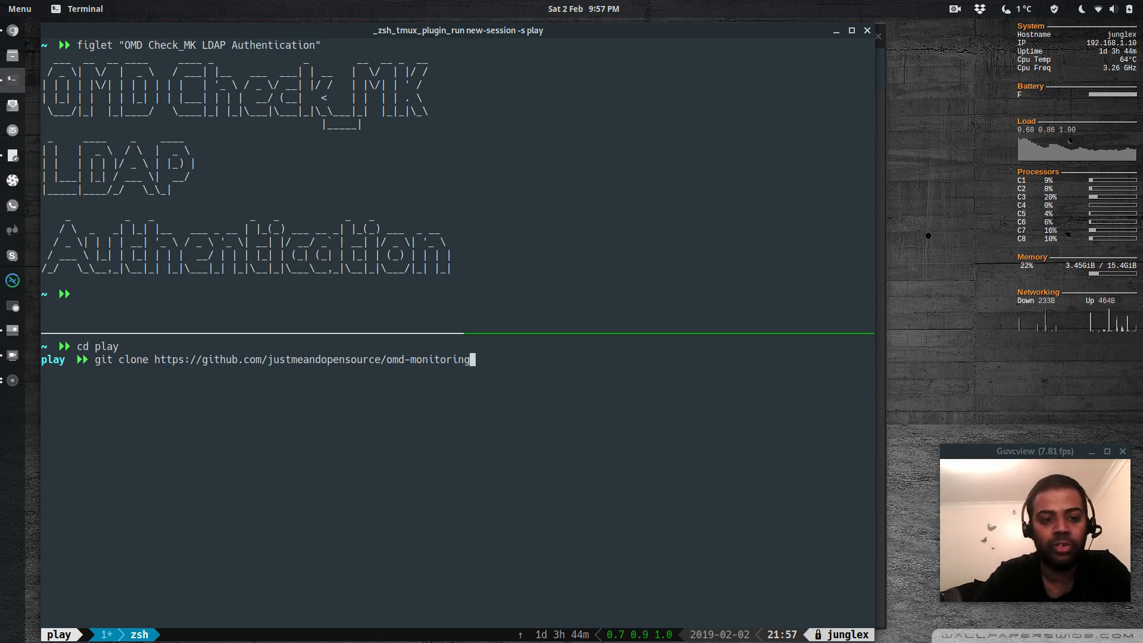
key("Return")
Change into the vagrant-provisioning directory of the cloned omd-monitoring repository.
type("cd o")
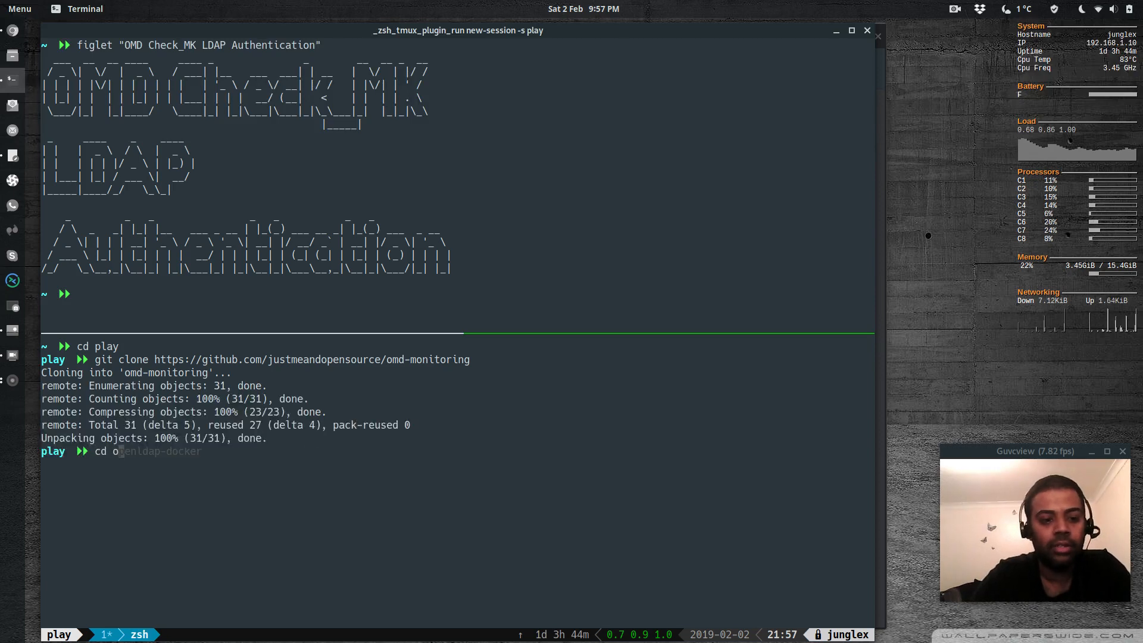
type("md-monitoring")
key("Return")
type("cd va")
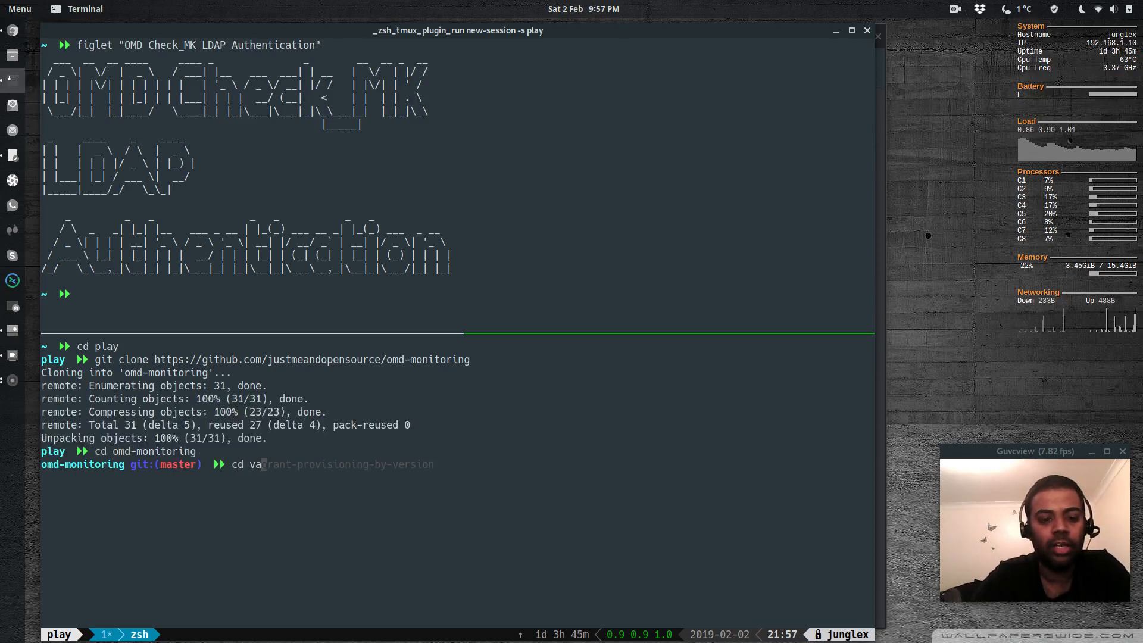
type("grant")
key("Tab")
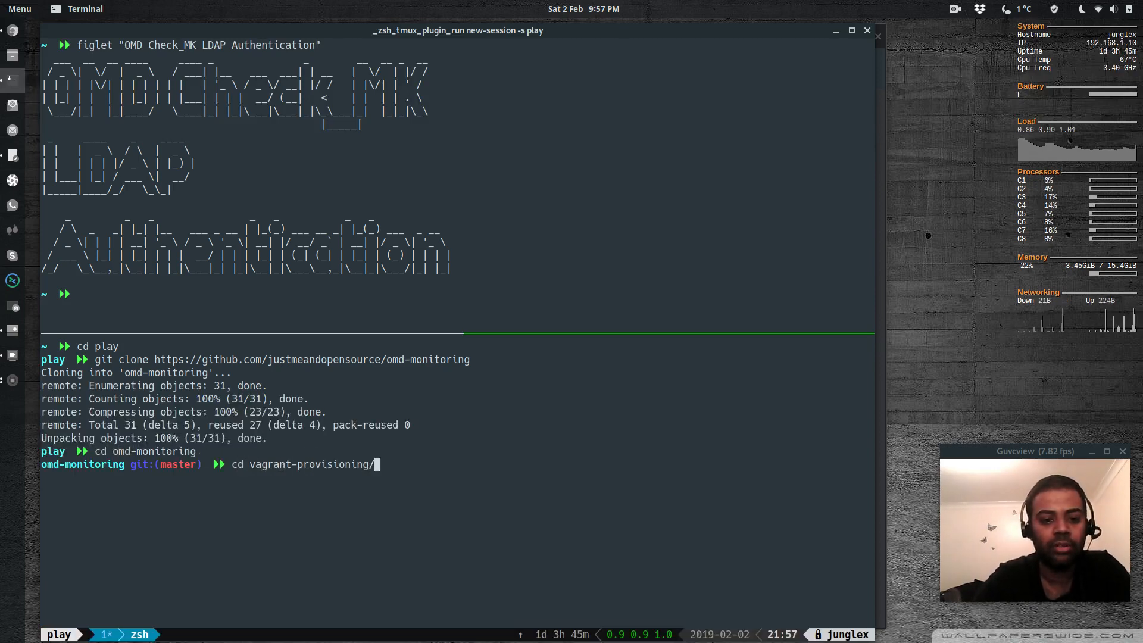
key("Return")
Bring up the ubuntuvm01 virtual machine with vagrant up.
type("vagran")
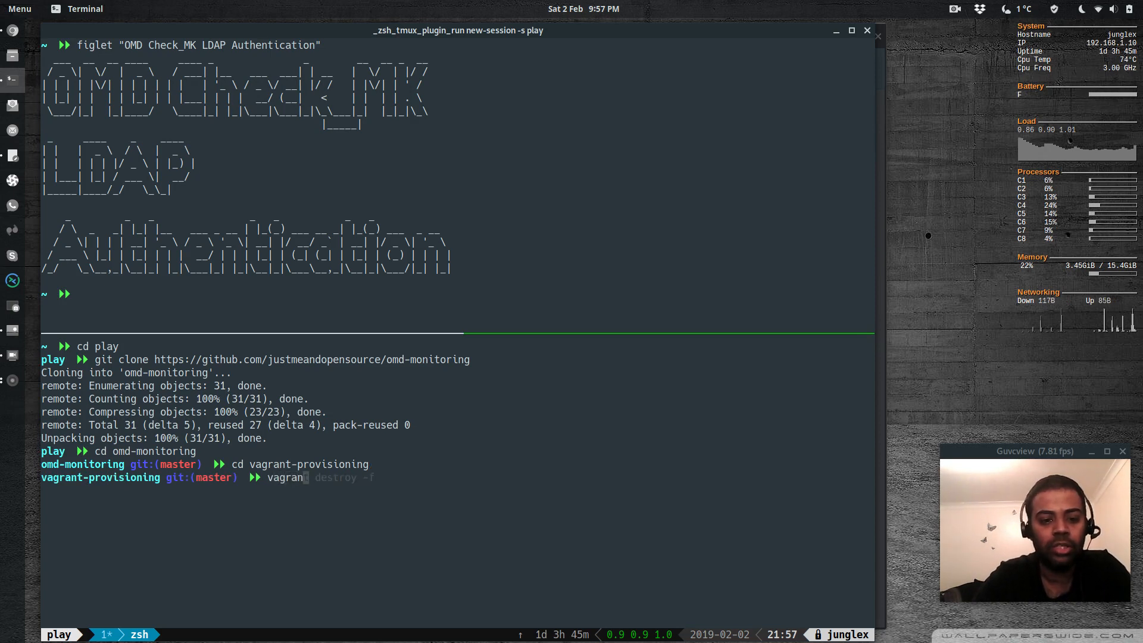
type("t up")
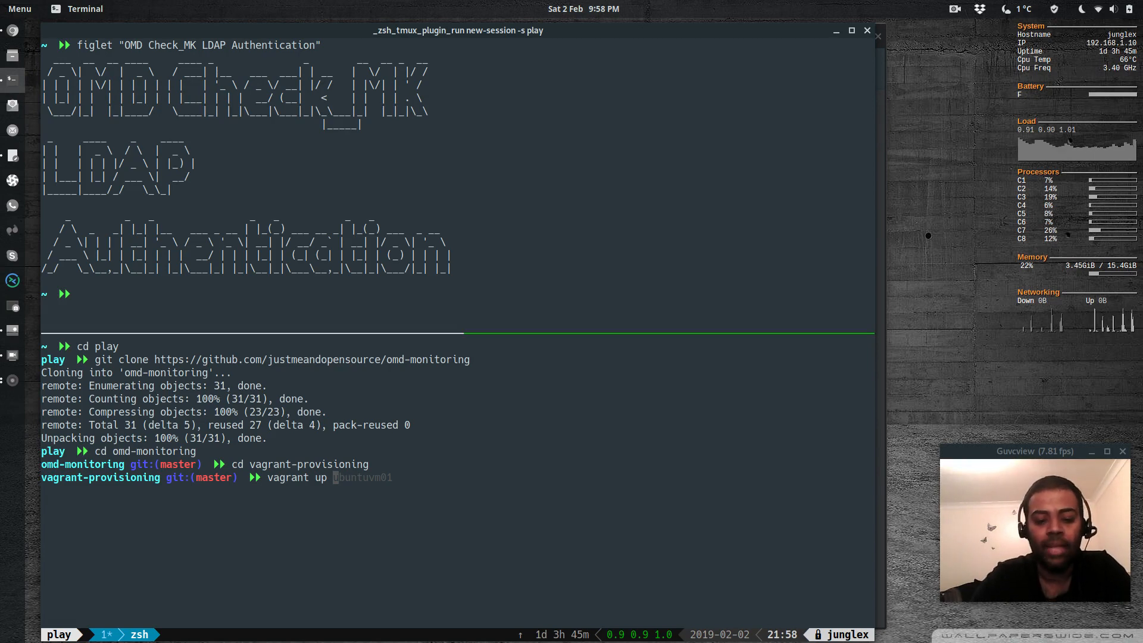
type("ubuntu")
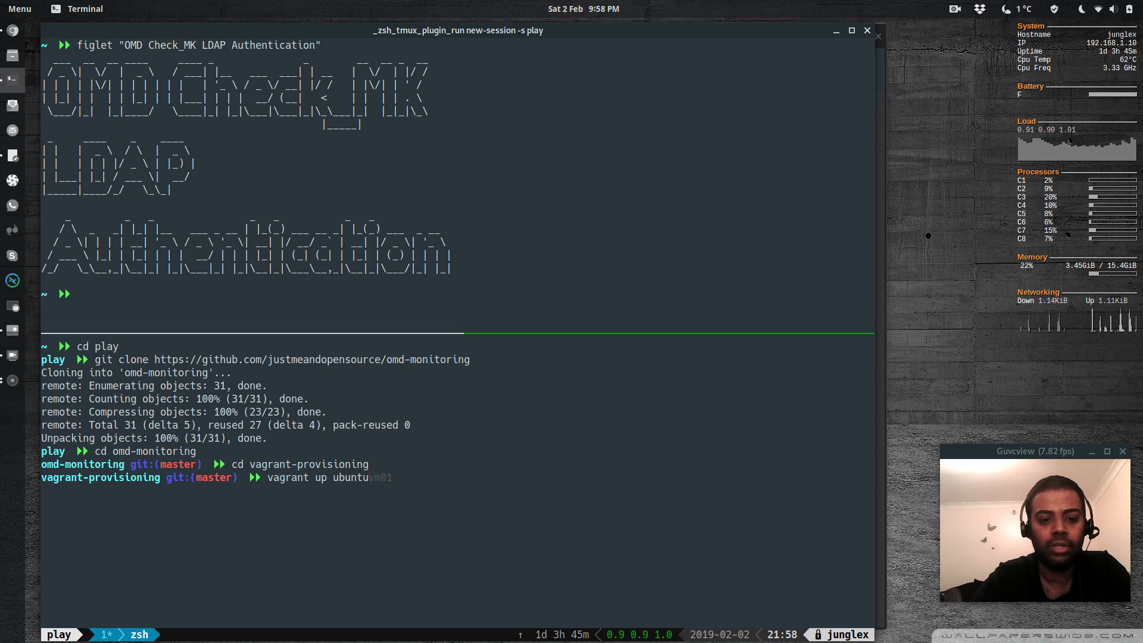
key("Right")
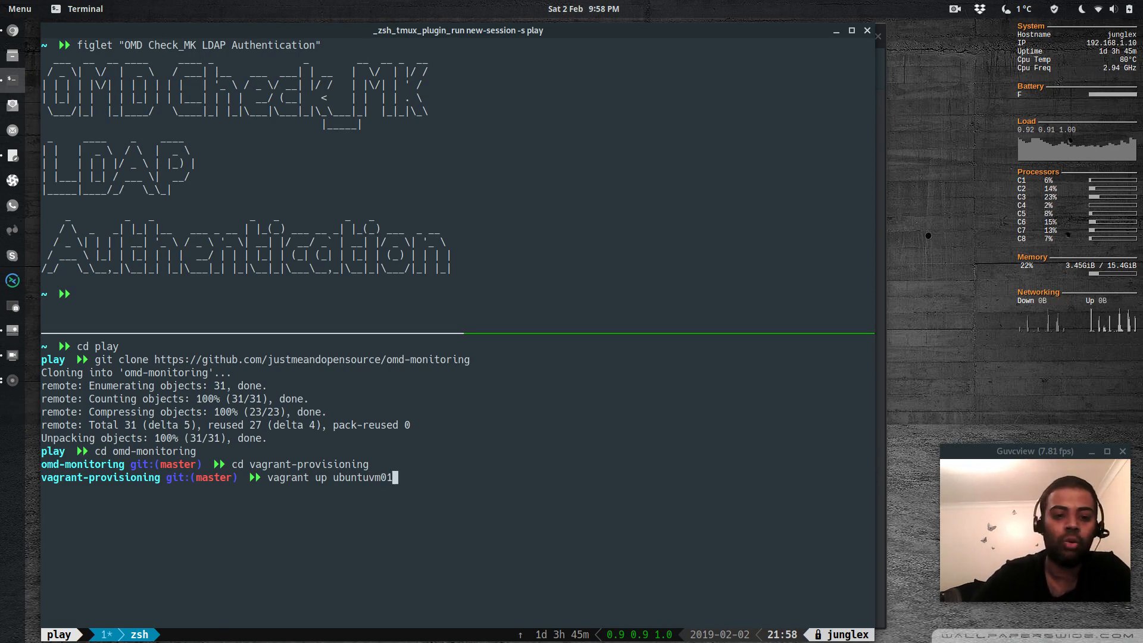
key("Return")
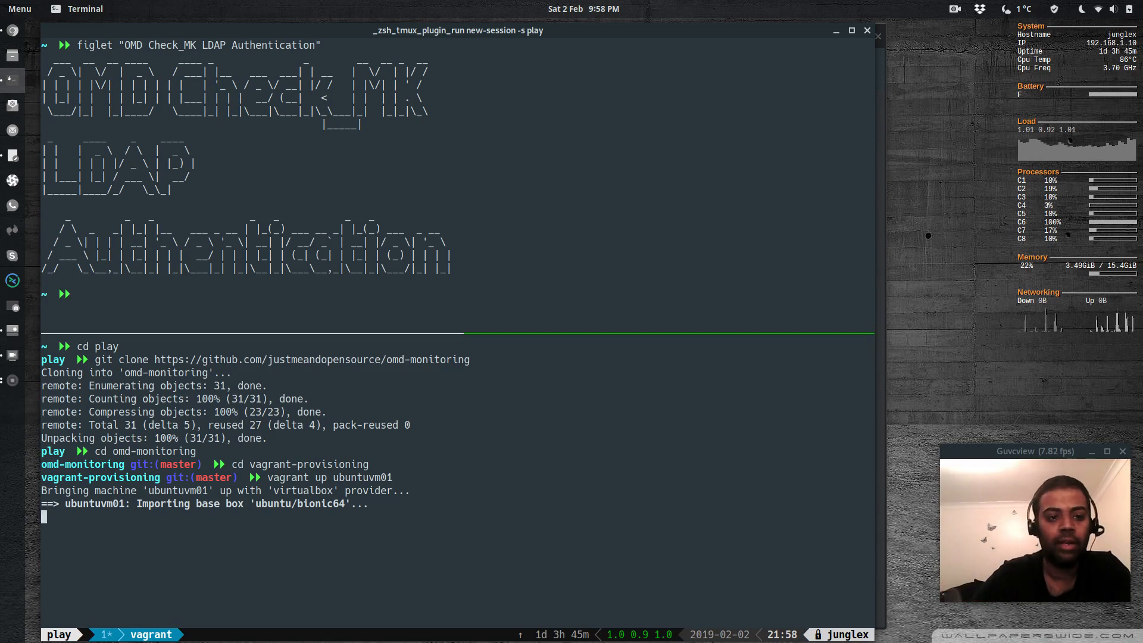
Clear the upper tmux pane and change its working directory to play/omd-monitoring.
key("ctrl+b")
key("Up")
type("clear")
key("Return")
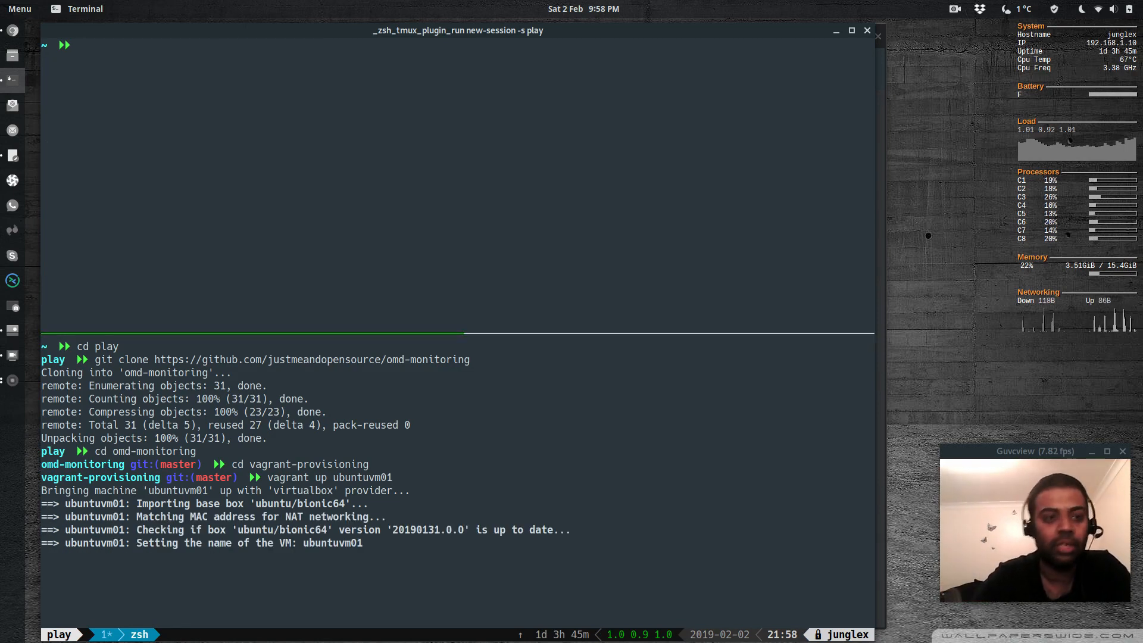
type("cd p")
key("Tab")
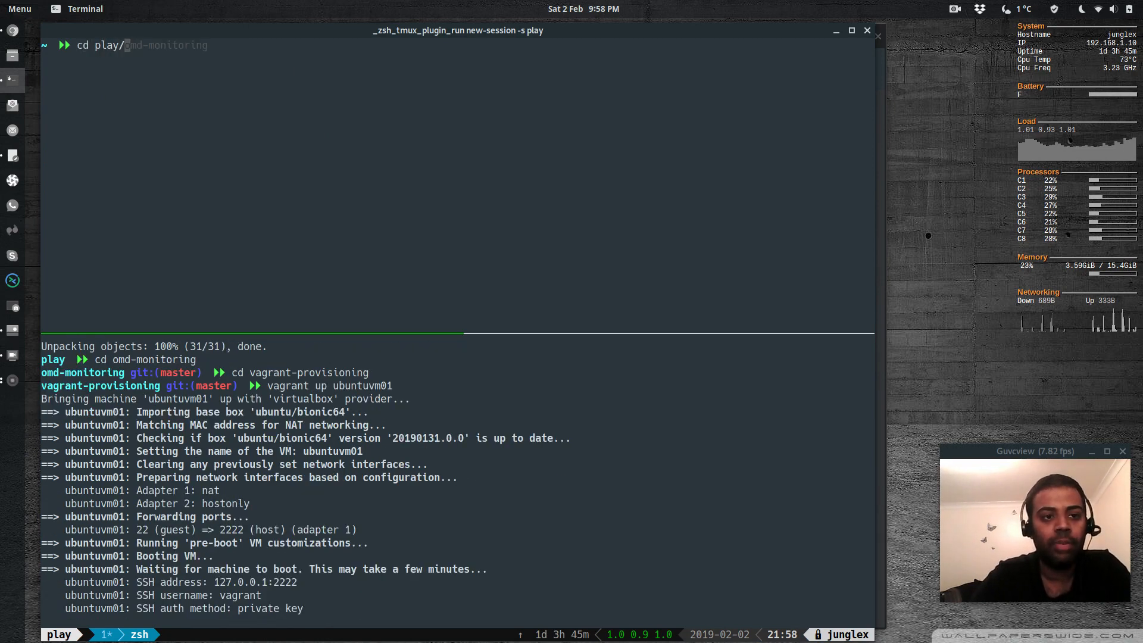
key("Return")
type("cd omd-mon")
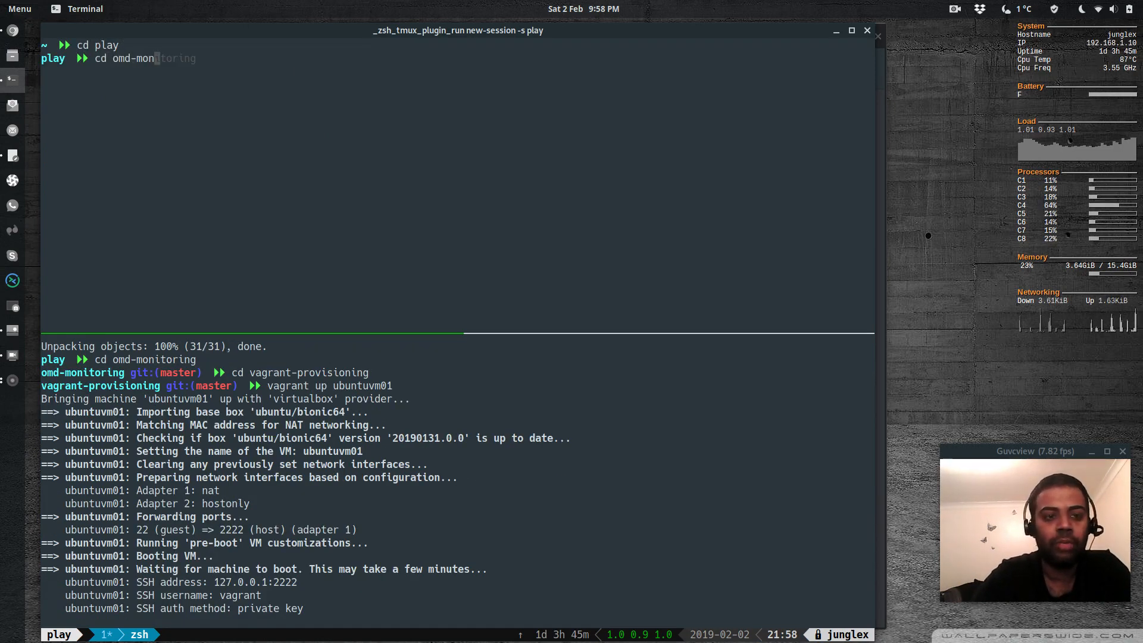
key("Right")
key("Return")
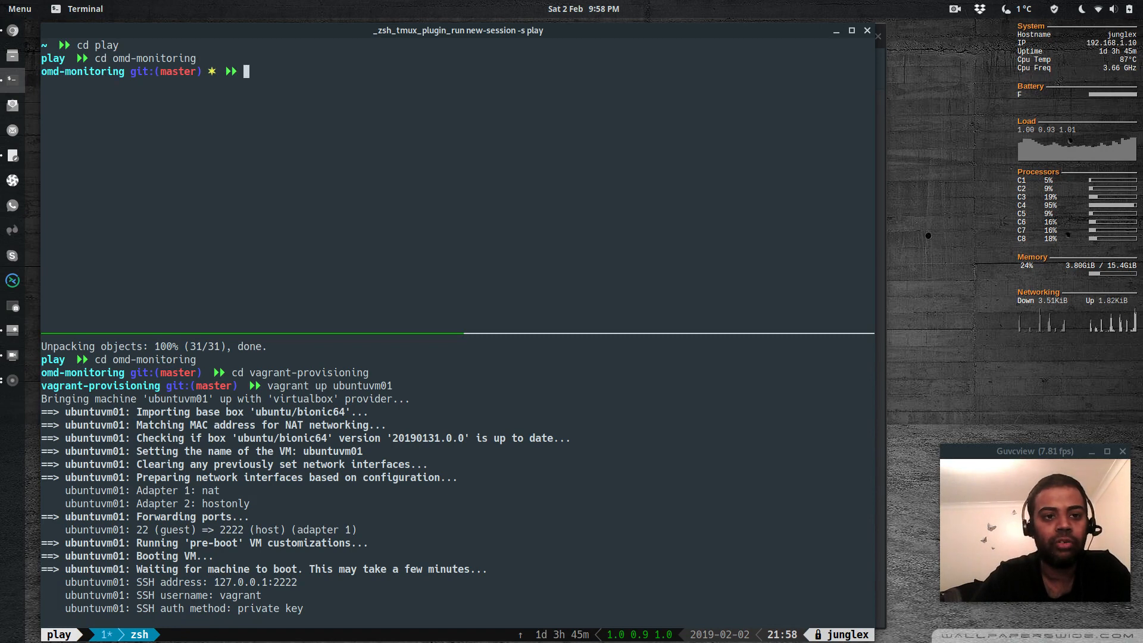
List the omd-monitoring repository's contents, then enter its misc directory and list the files there.
type("ls")
key("Return")
type("cd misc")
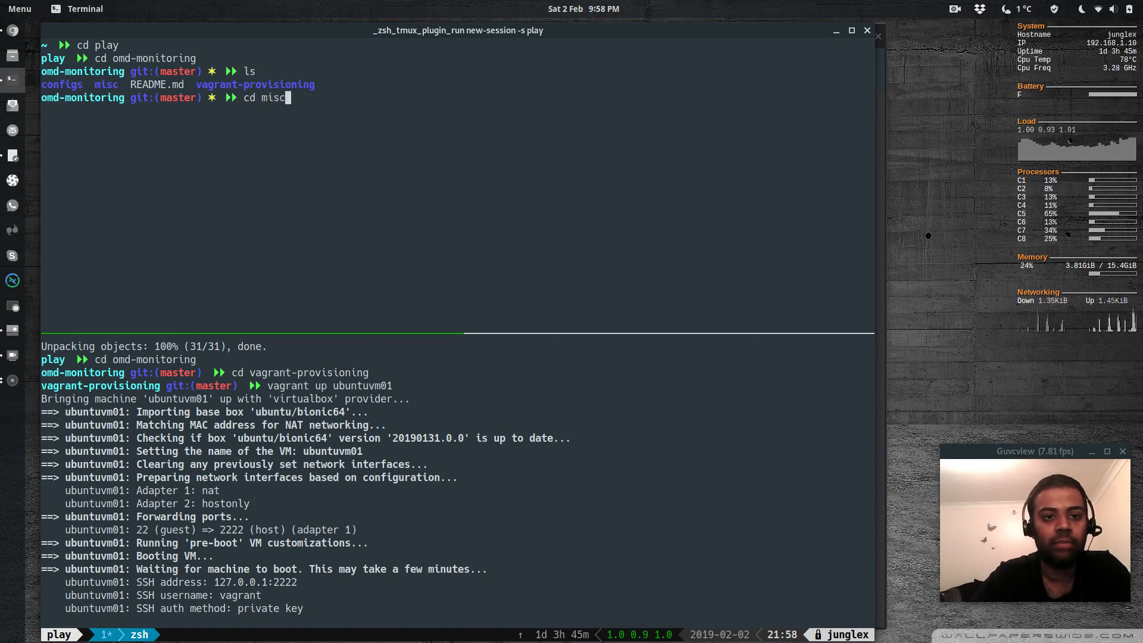
key("Return")
type("ls")
key("Return")
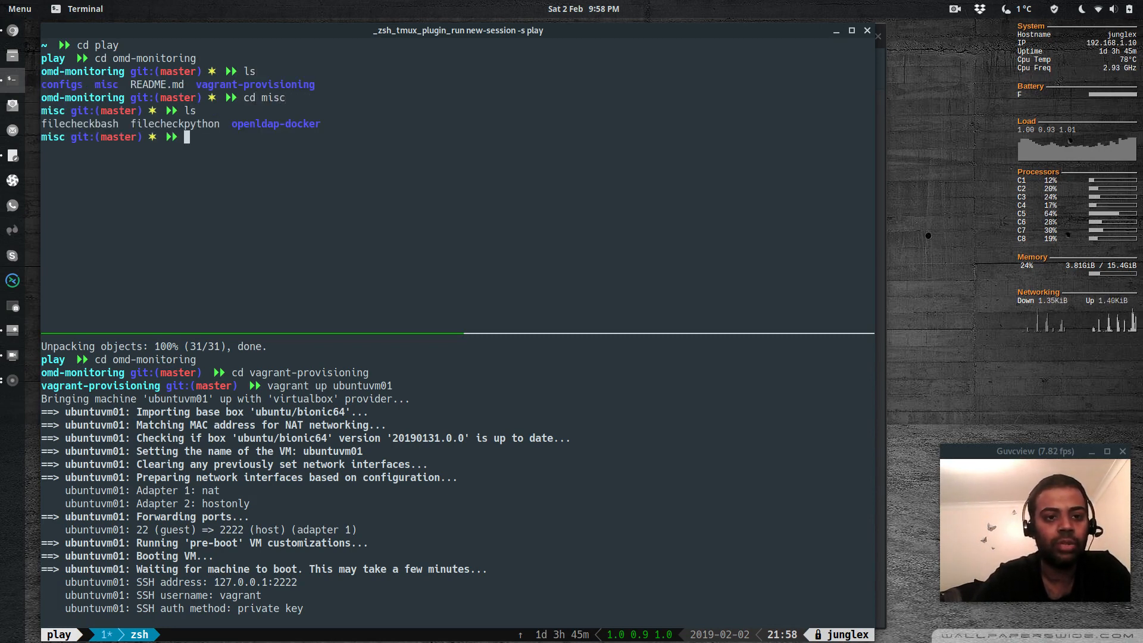
Change into the openldap-docker directory and list its files.
type("cd")
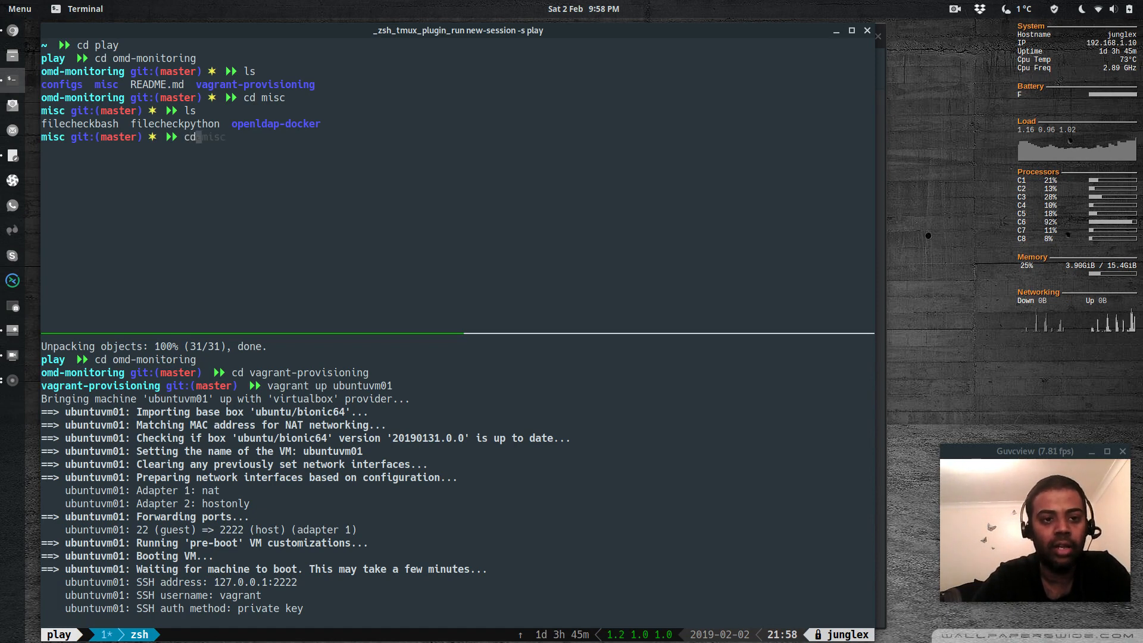
type(" openldap")
key("Tab")
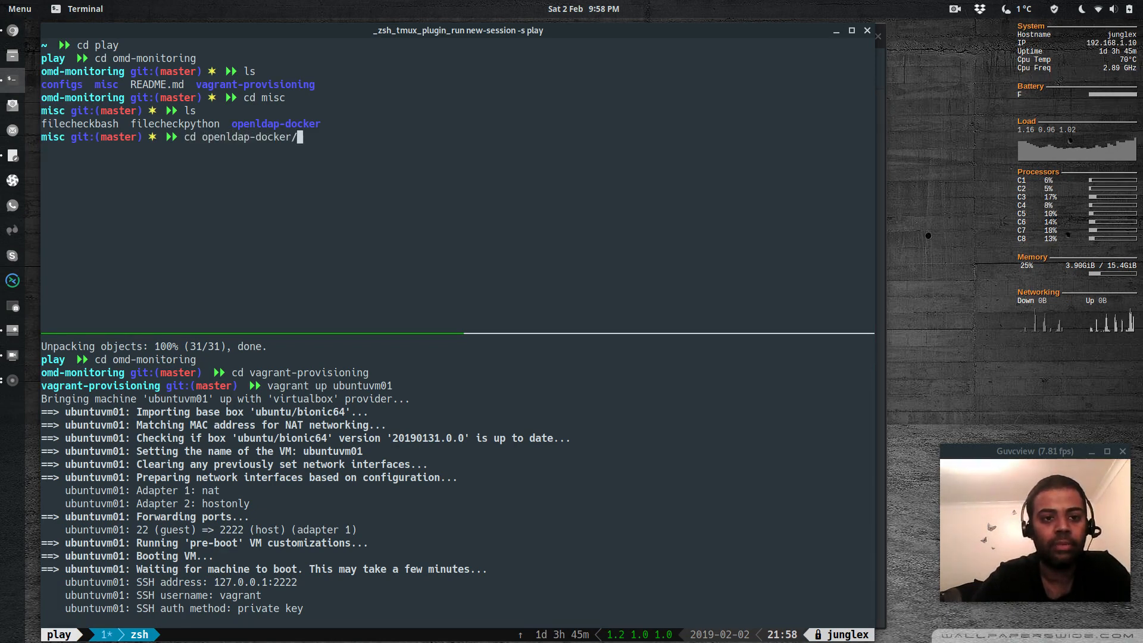
key("Return")
type("ls")
key("Return")
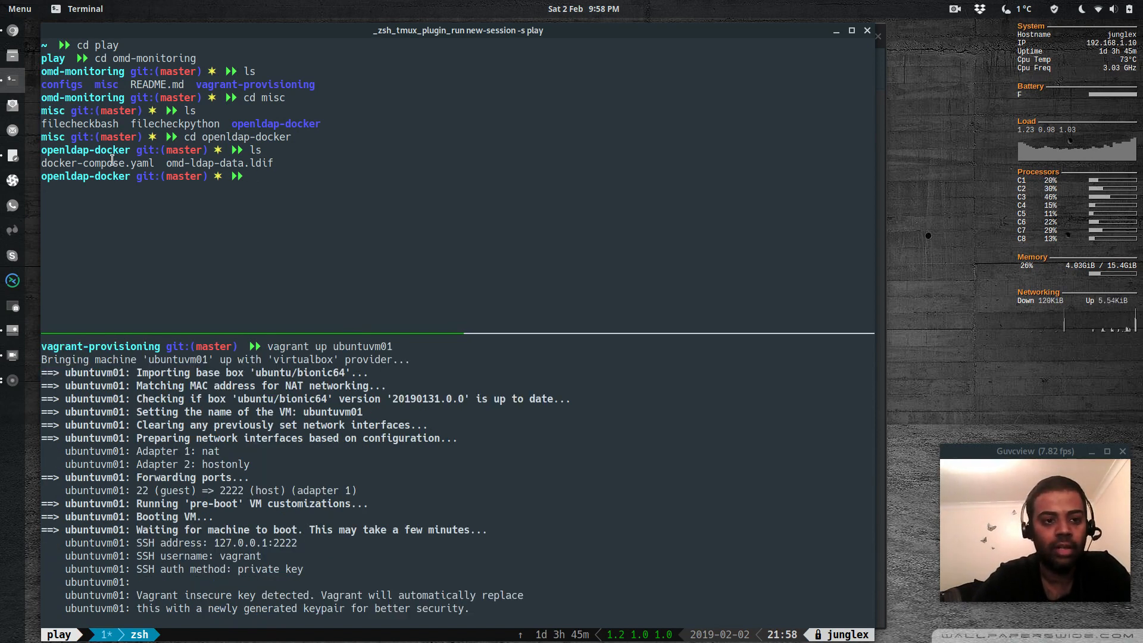
Review the openldap and phpldapadmin service definitions in docker-compose.yaml with vi, and exit the editor.
type("vi doc")
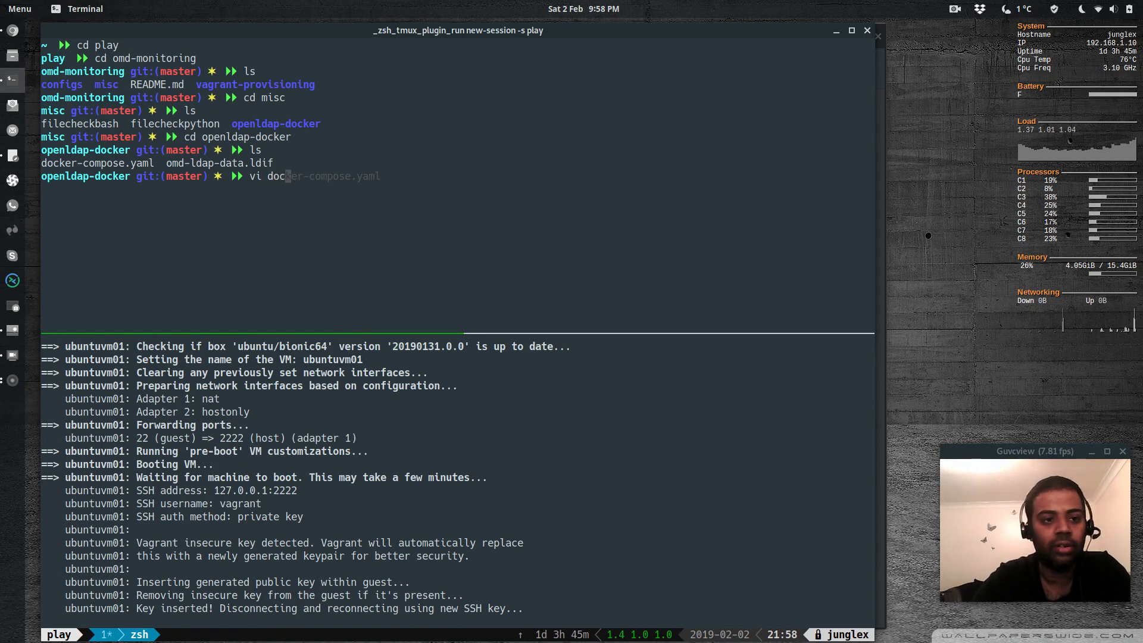
type("ker-compose.yaml")
key("Return")
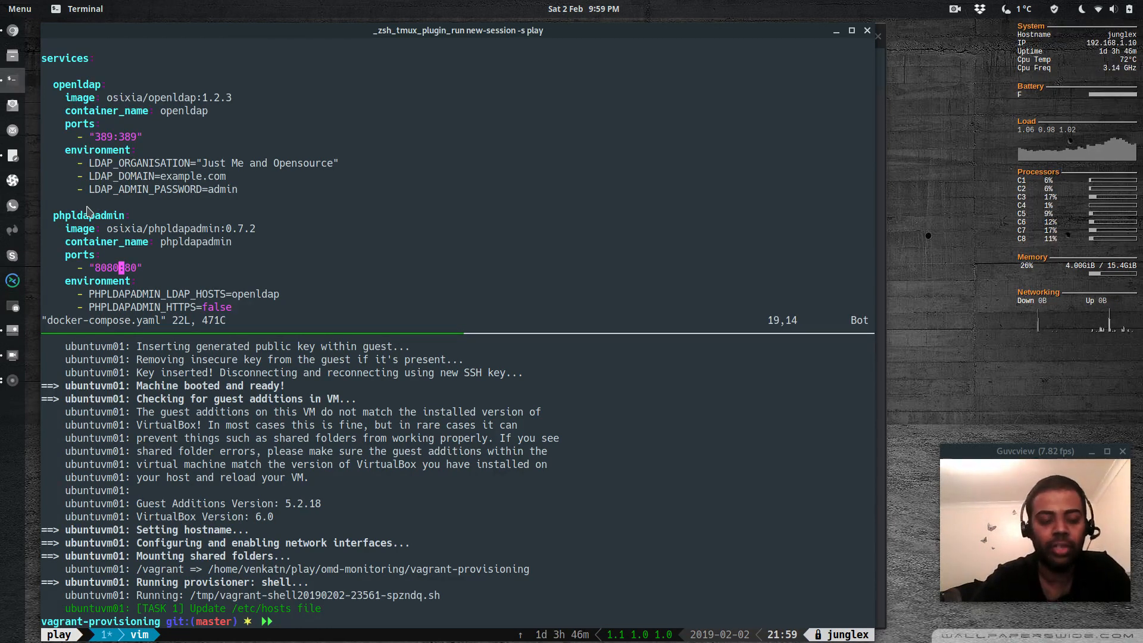
key("j")
key("j")
key("j")
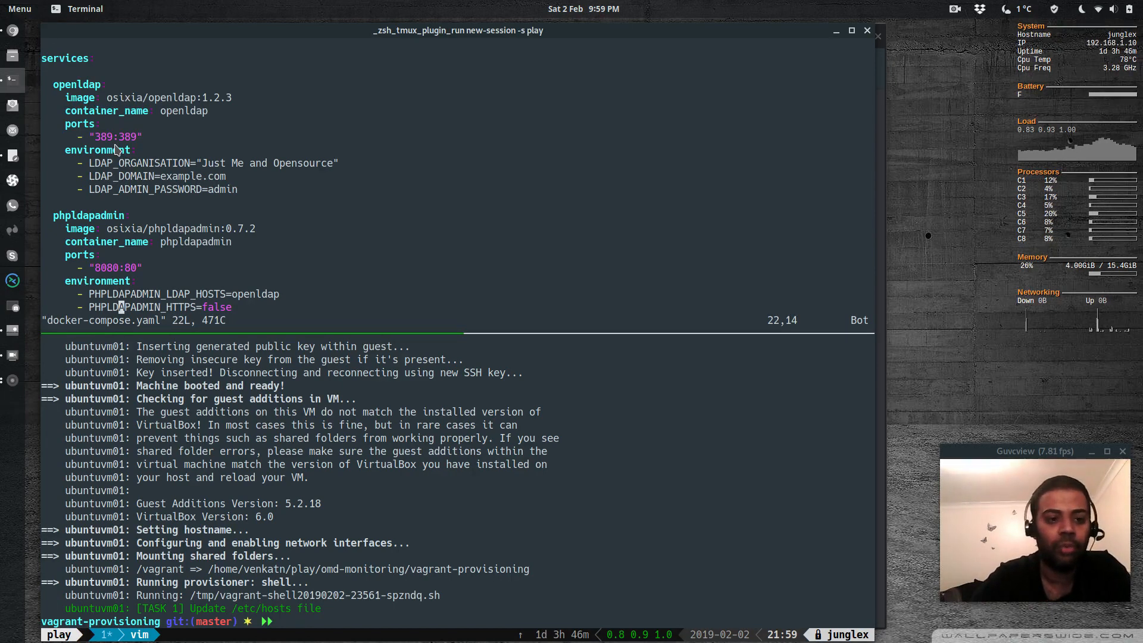
type(":wq")
key("Return")
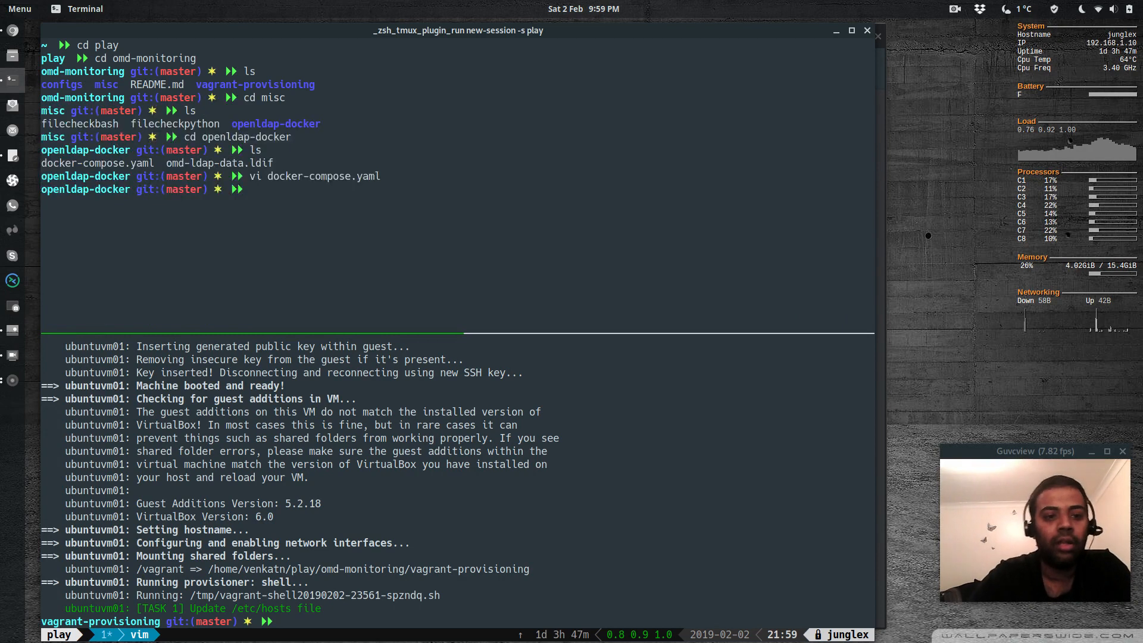
Clear the terminal and start the OpenLDAP and phpLDAPadmin containers in the background with docker-compose up -d.
type("clear")
key("Return")
type("docker")
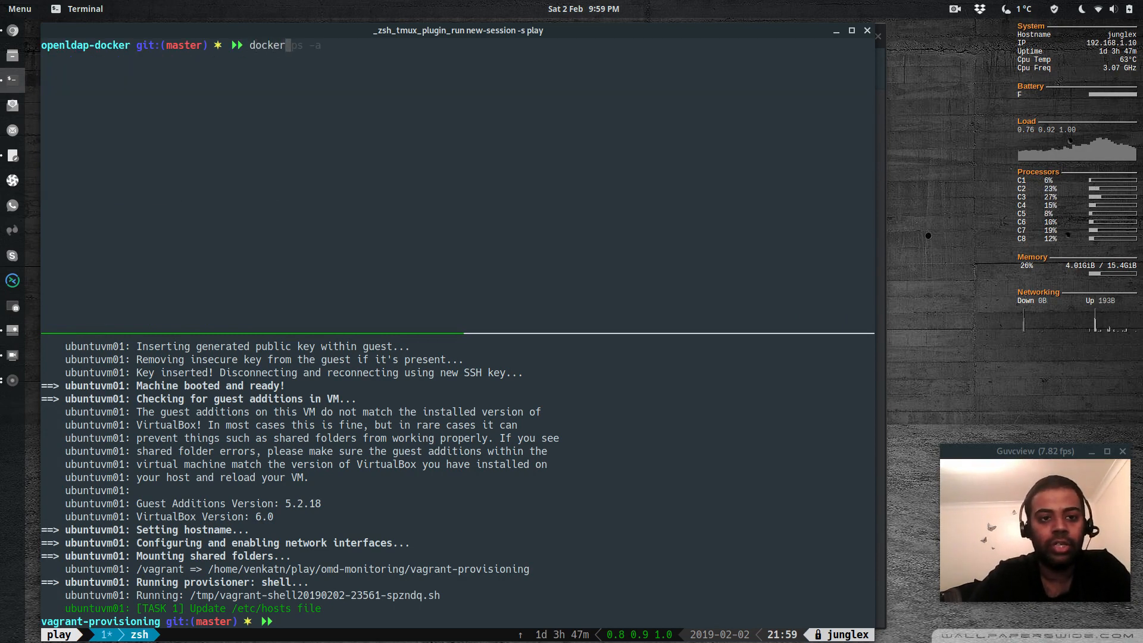
type("-compose up")
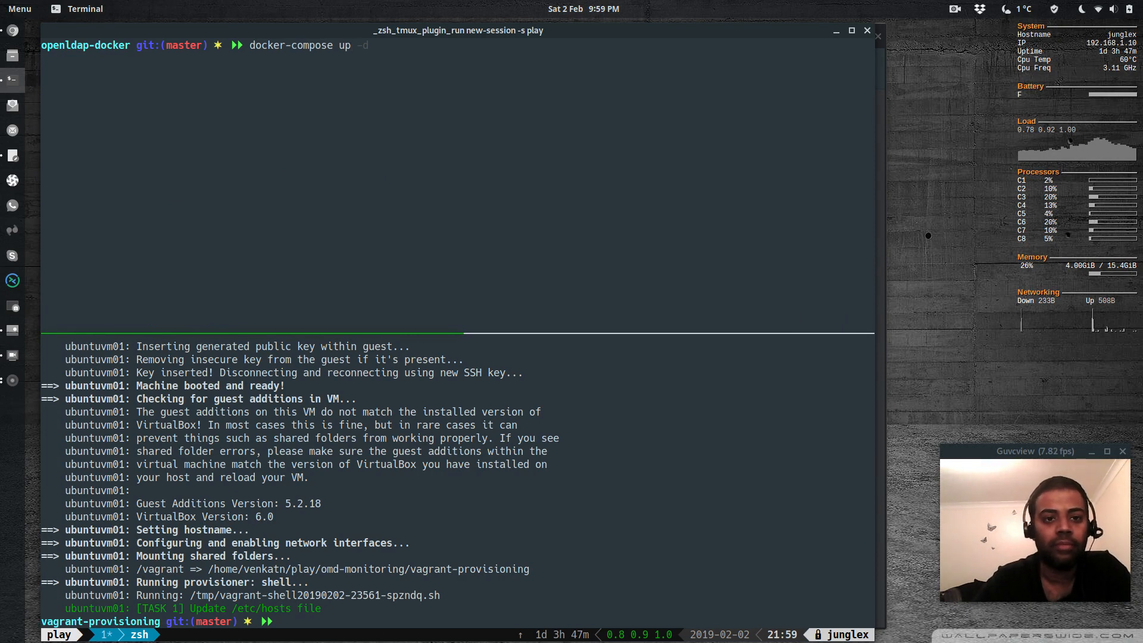
type(" -d")
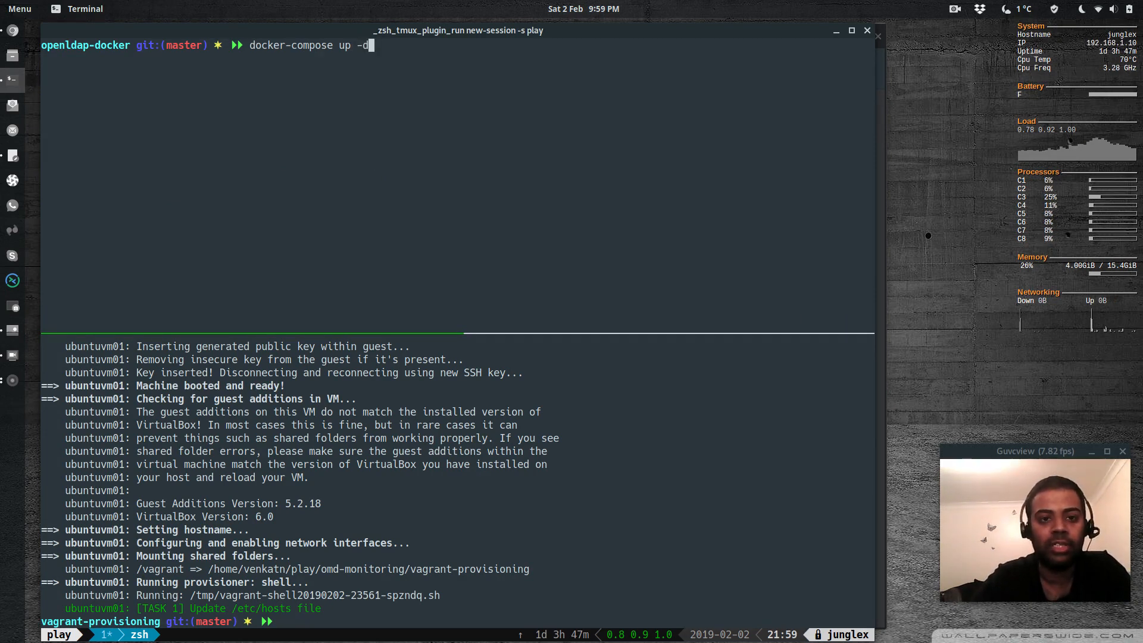
key("Return")
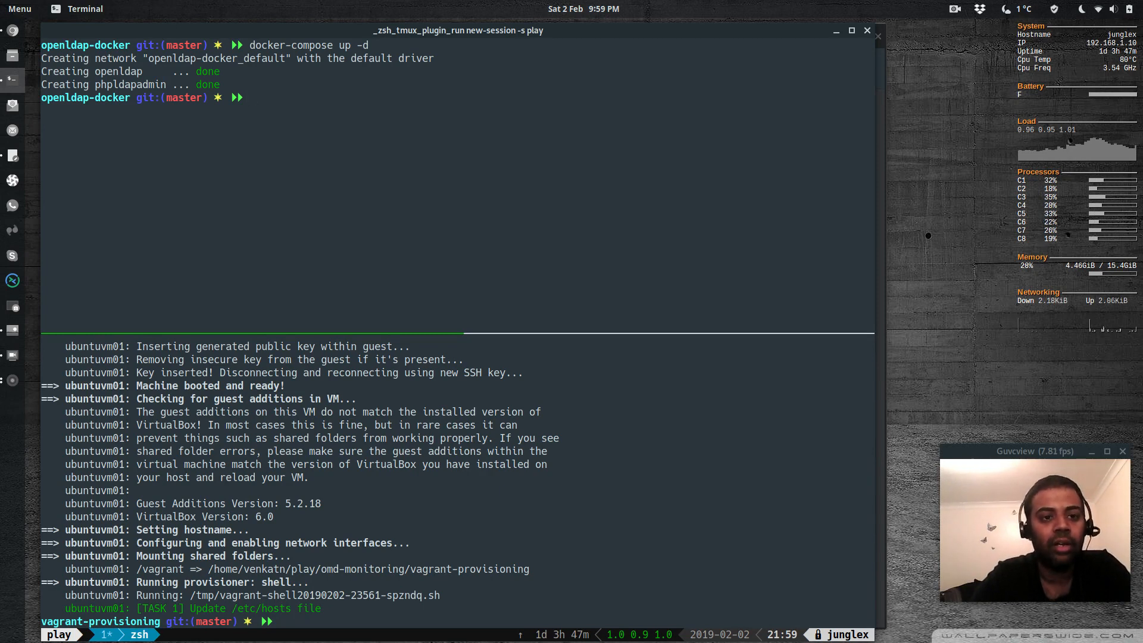
Check for a process listening on port 389 with sudo netstat -nltp filtered through grep.
type("sudo nets")
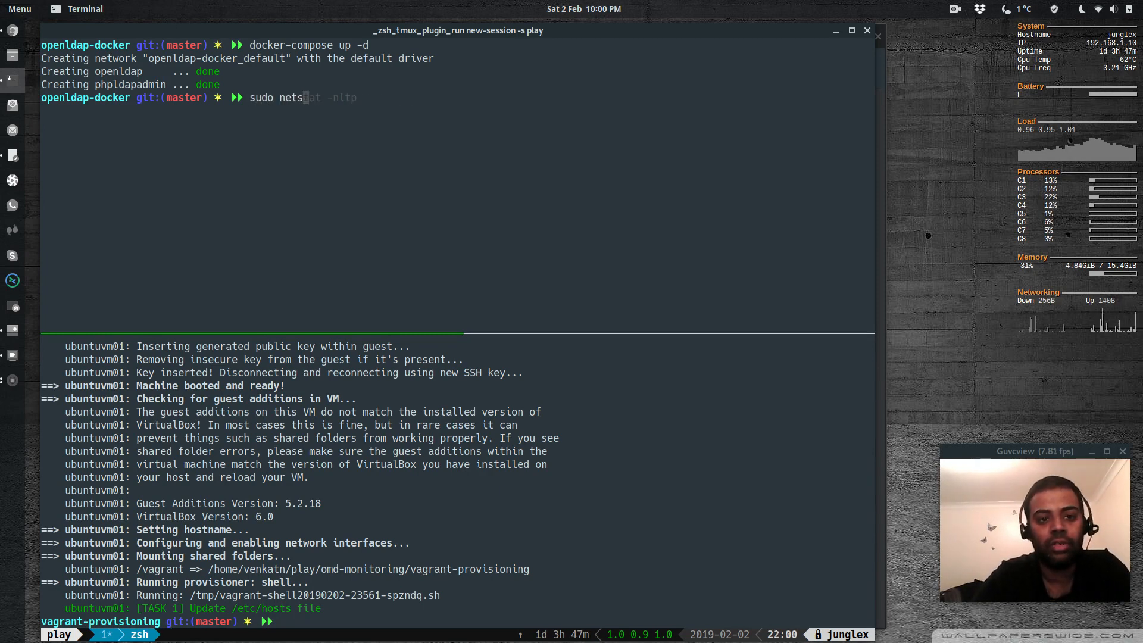
type("tat -nltp")
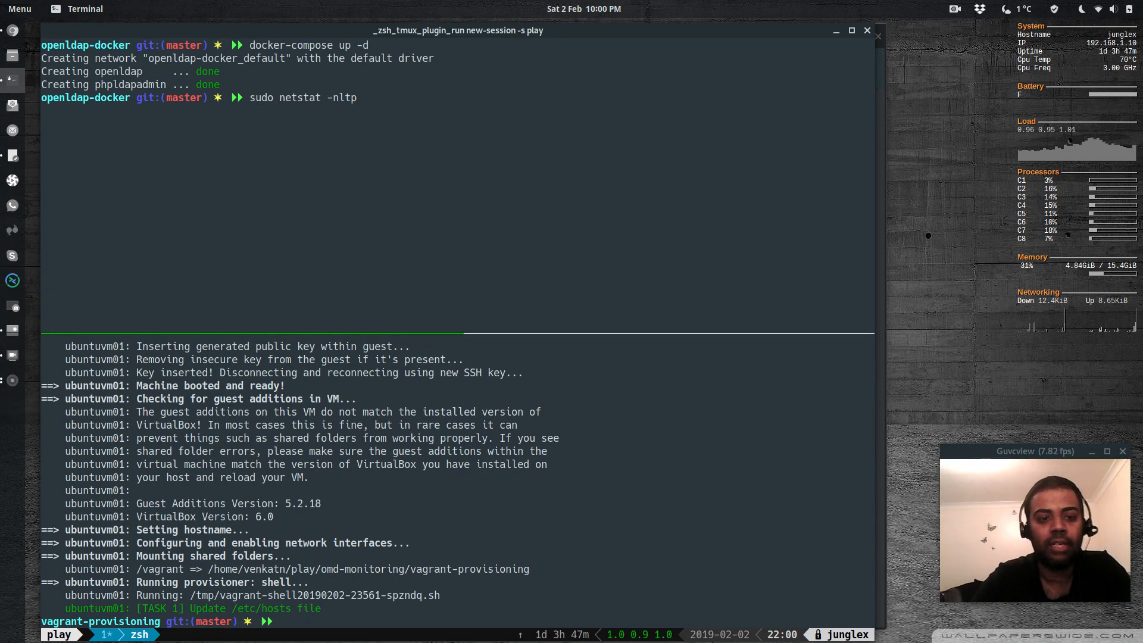
type(" | grep ")
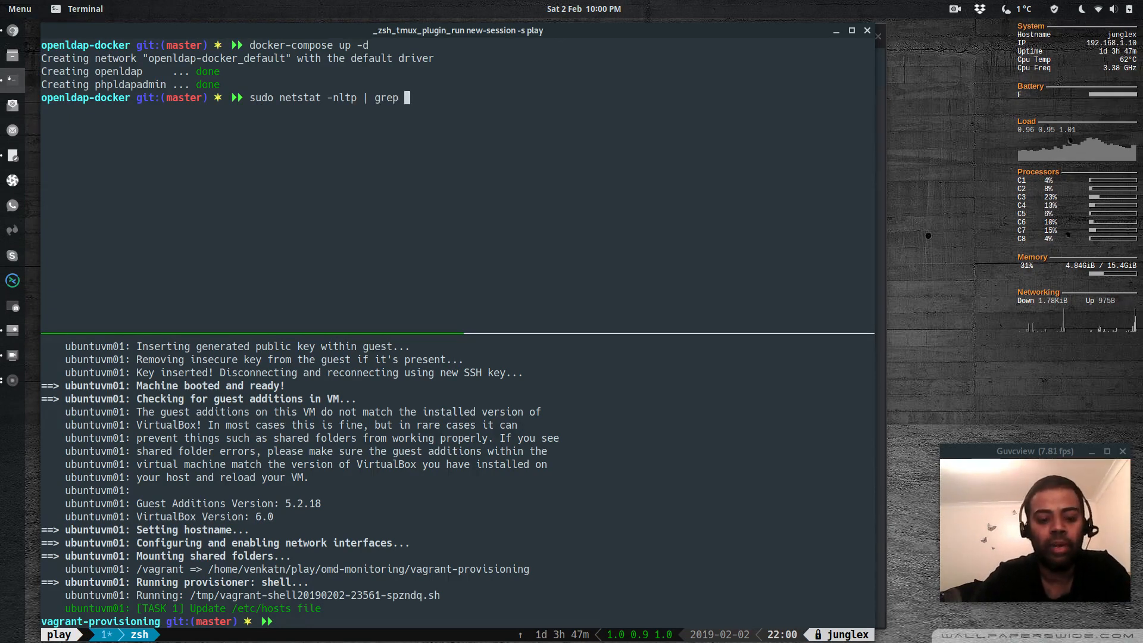
type("389")
key("Return")
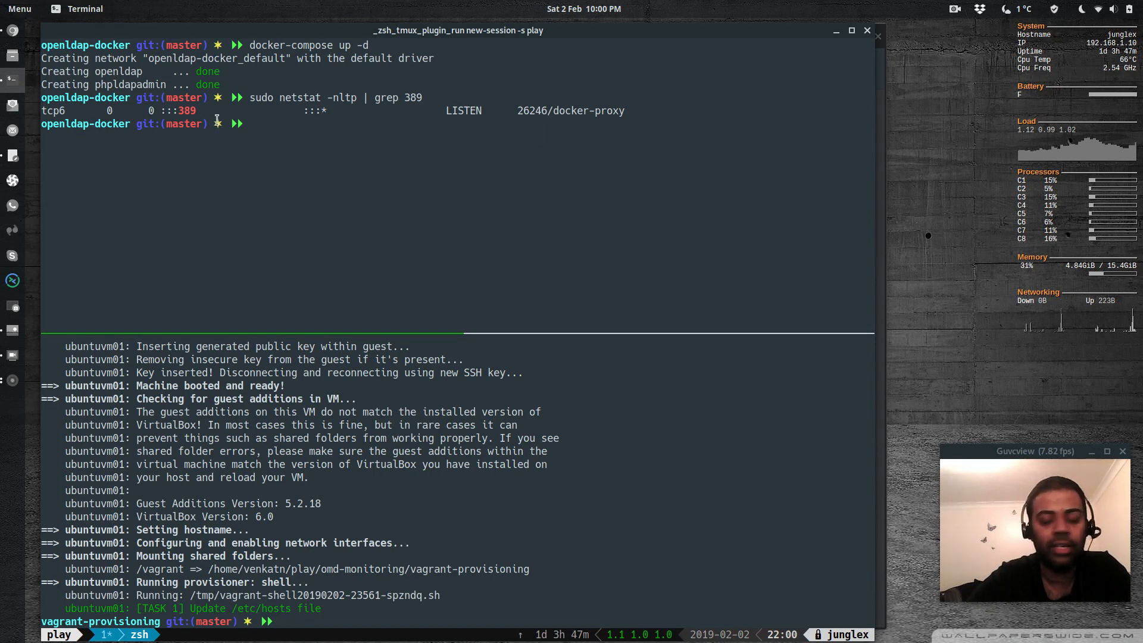
Rerun the netstat listening check with the grep filter changed to port 8080.
key("Up")
key("BackSpace")
key("BackSpace")
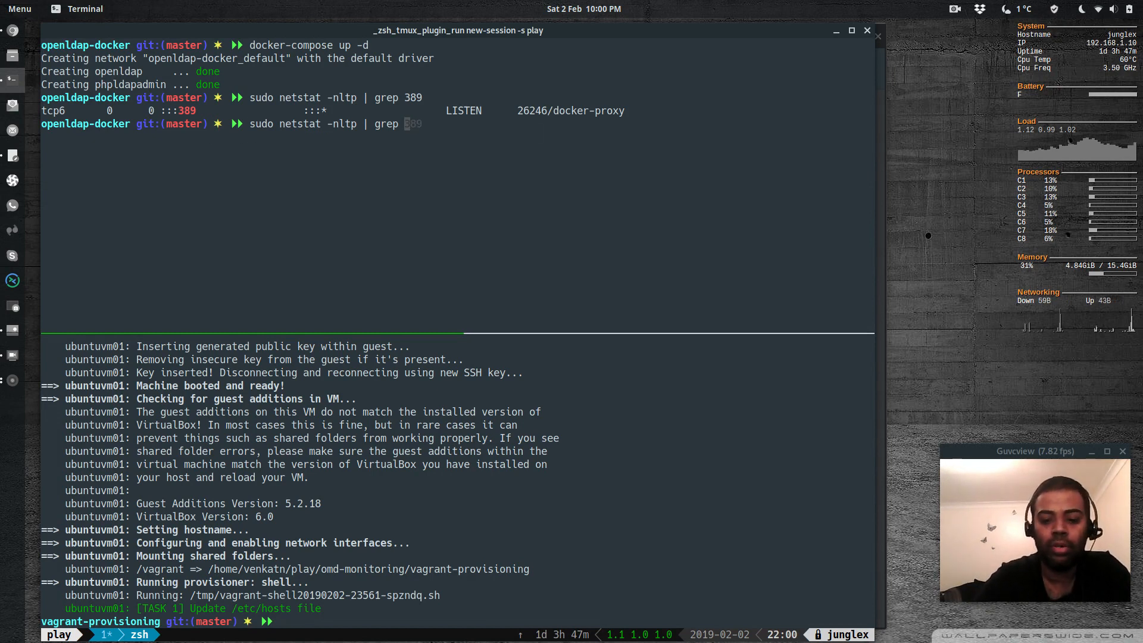
type("8080")
key("Return")
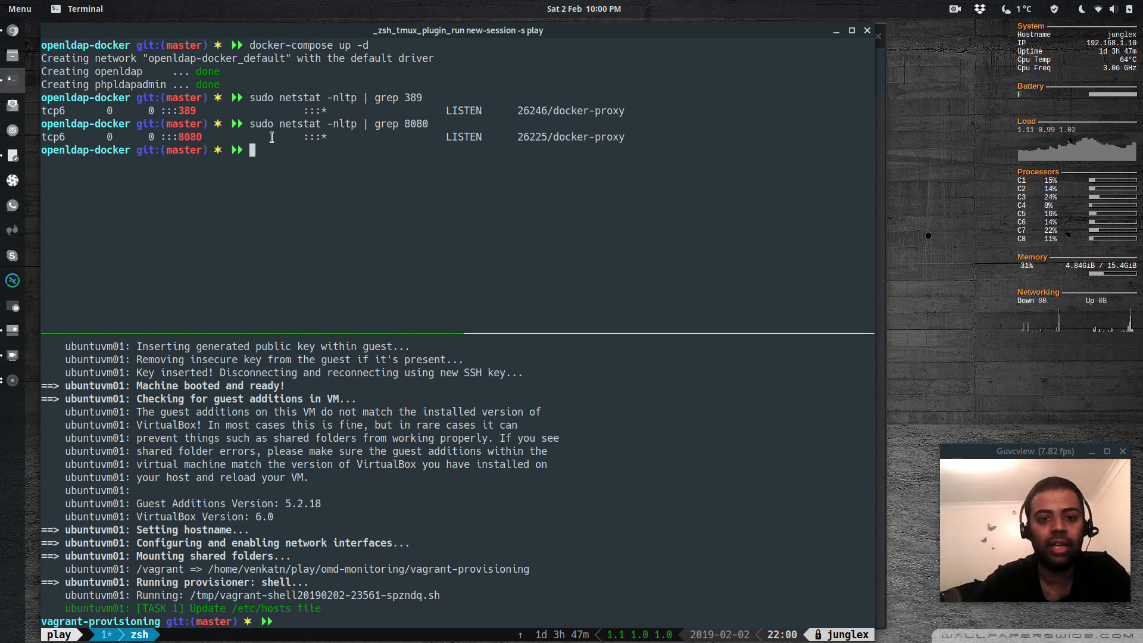
Clear the terminal, switch to Google Chrome and open localhost:8080.
type("clear")
key("Return")
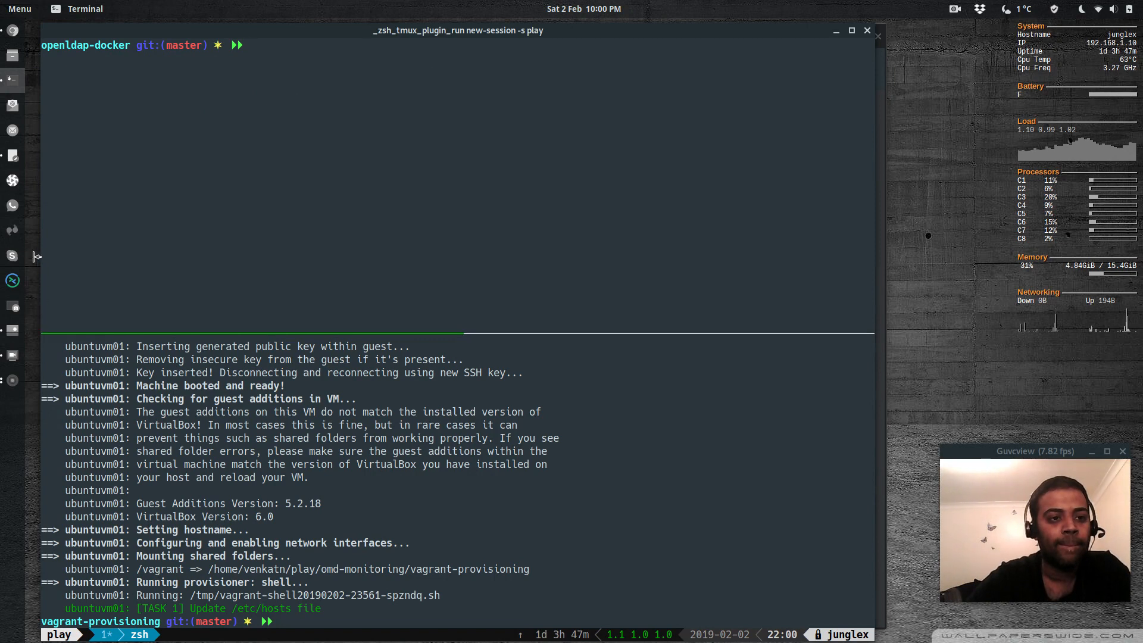
left_click(12, 30)
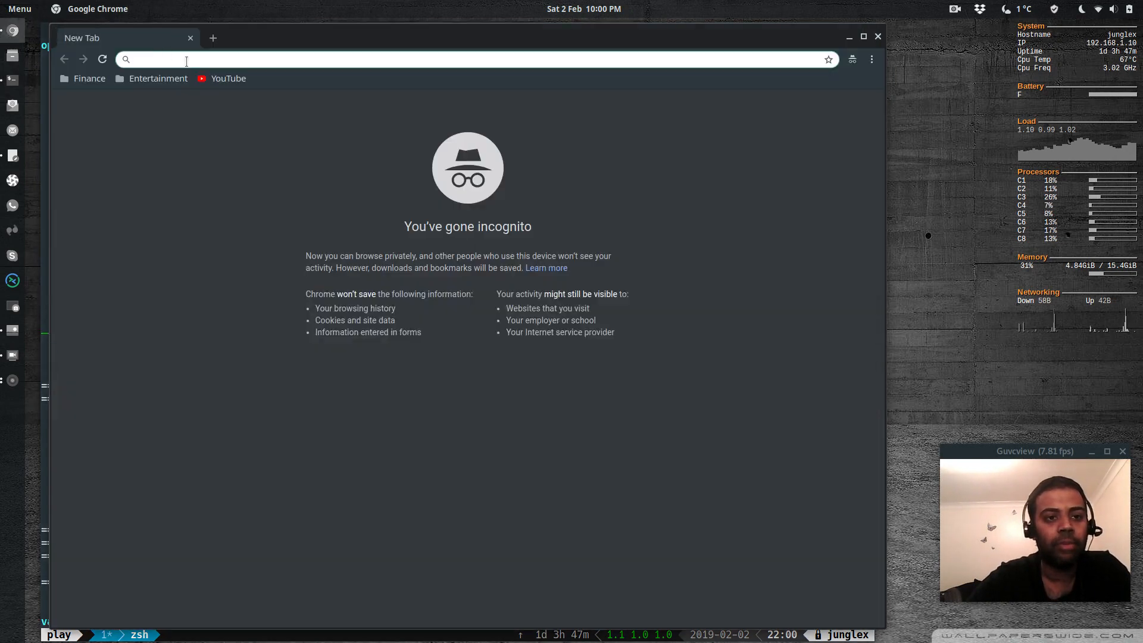
type("localhost")
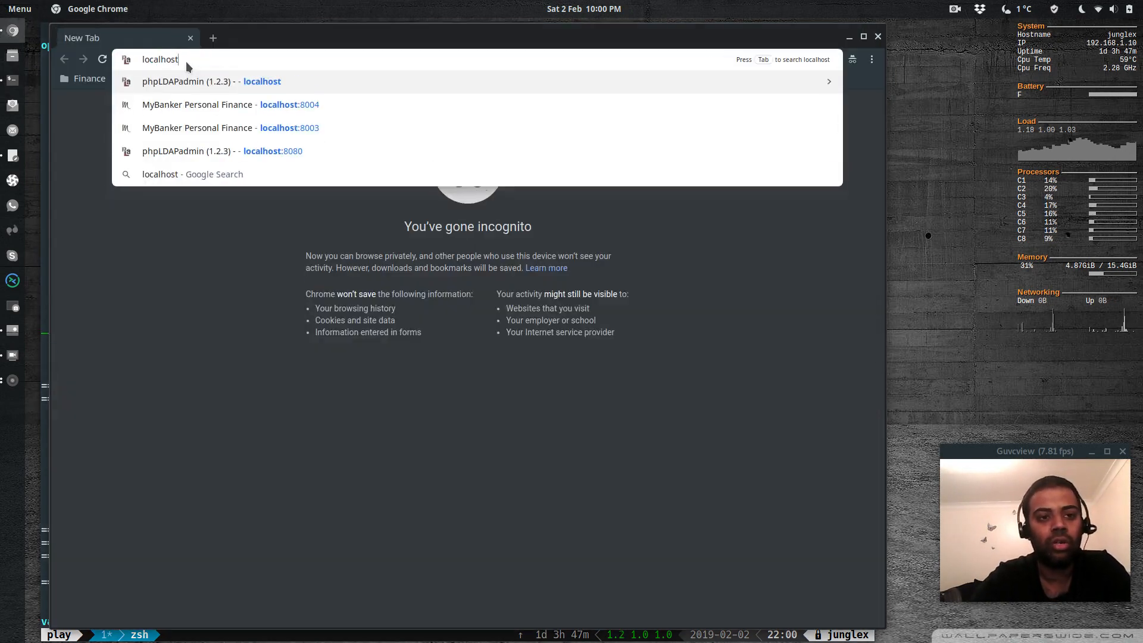
type(":808080")
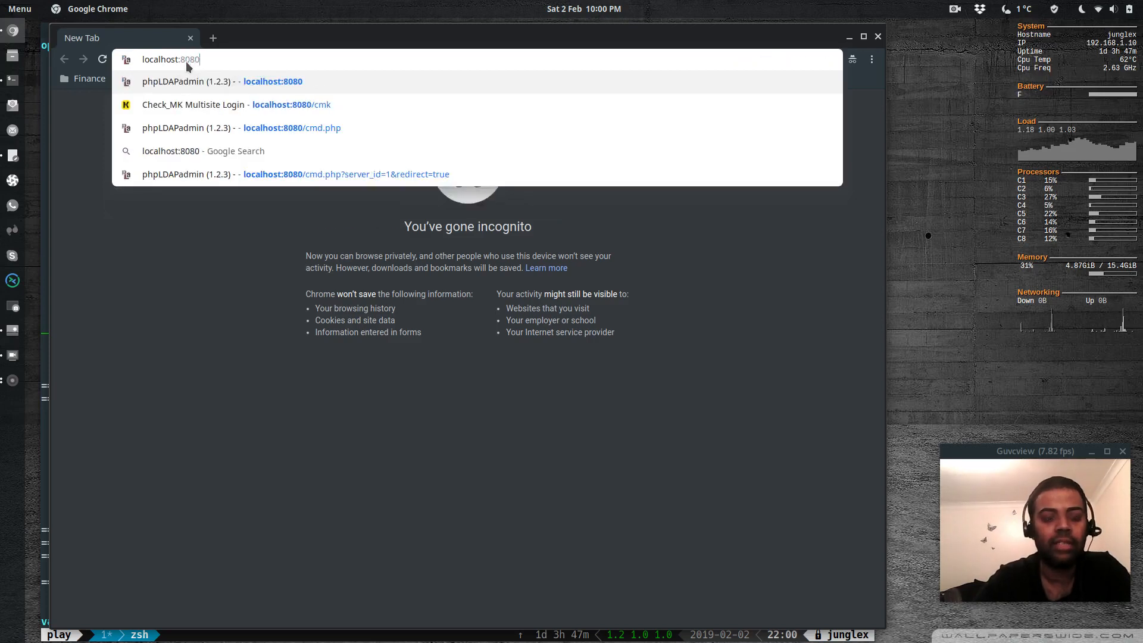
key("BackSpace")
key("BackSpace")
key("Return")
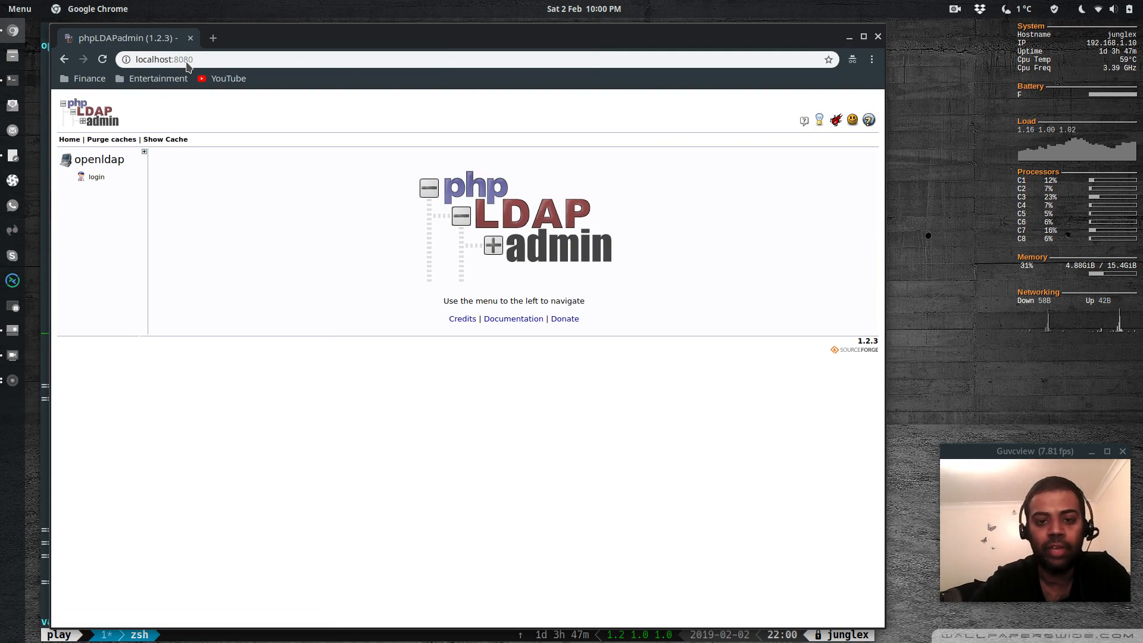
Log in to the openldap server as cn=admin,dc=example,dc=com with the account password, and expand the dc=example,dc=com tree.
left_click(96, 178)
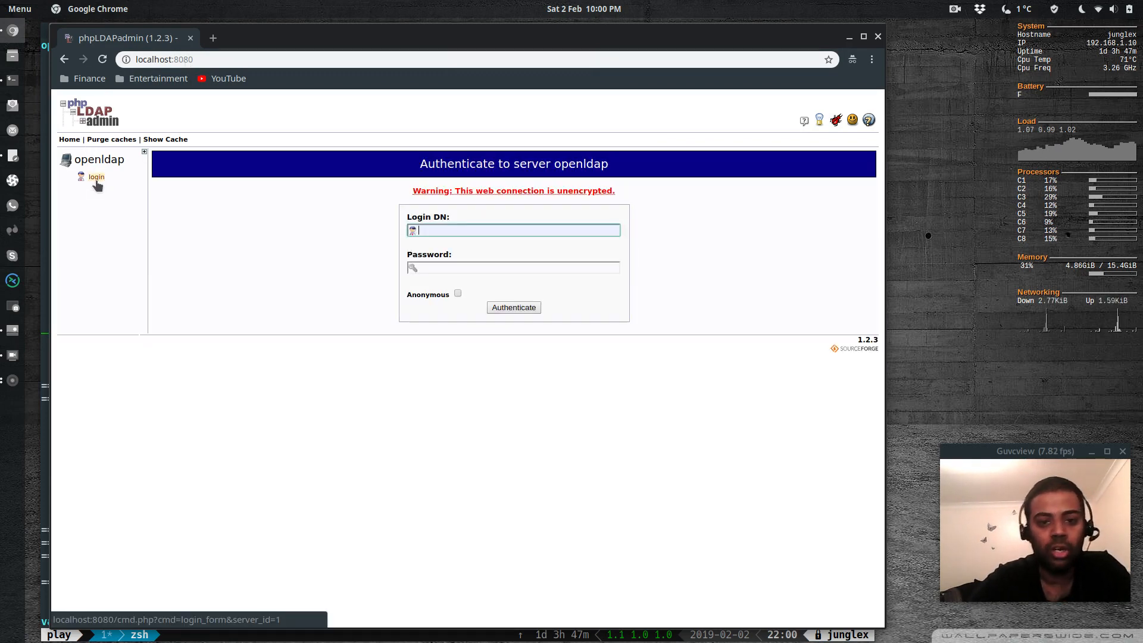
left_click(453, 231)
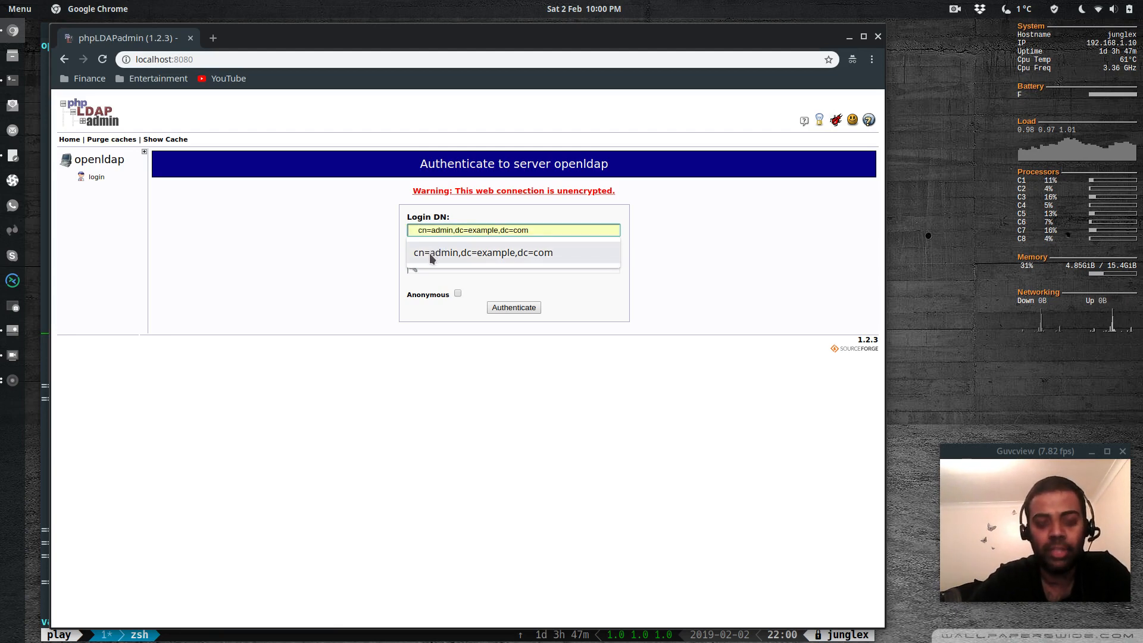
left_click(524, 256)
left_click(466, 270)
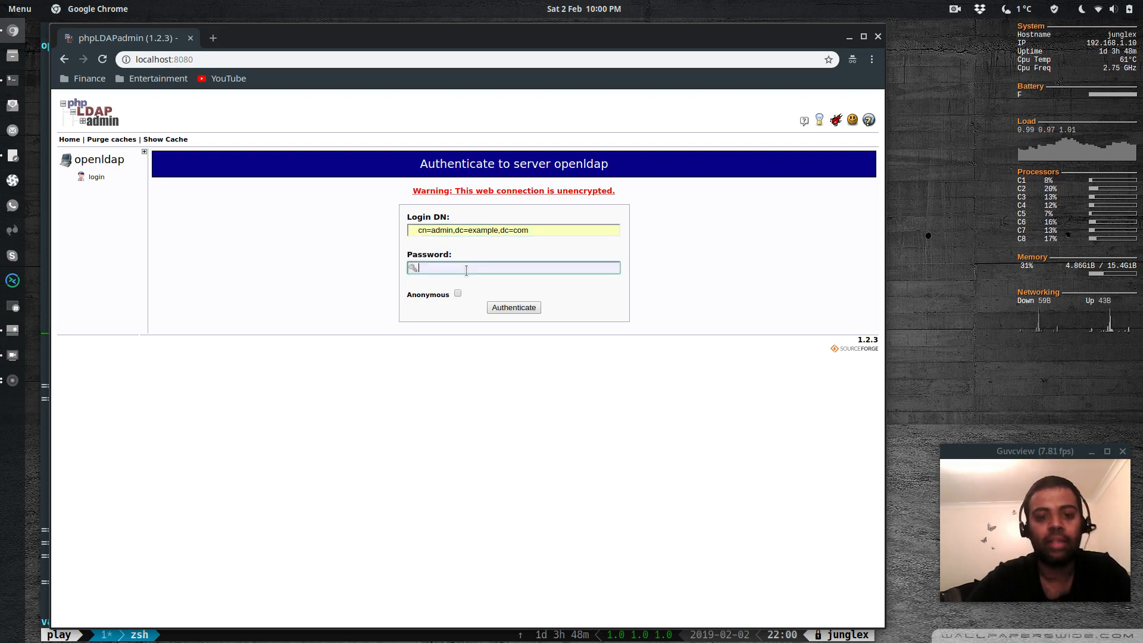
type("a")
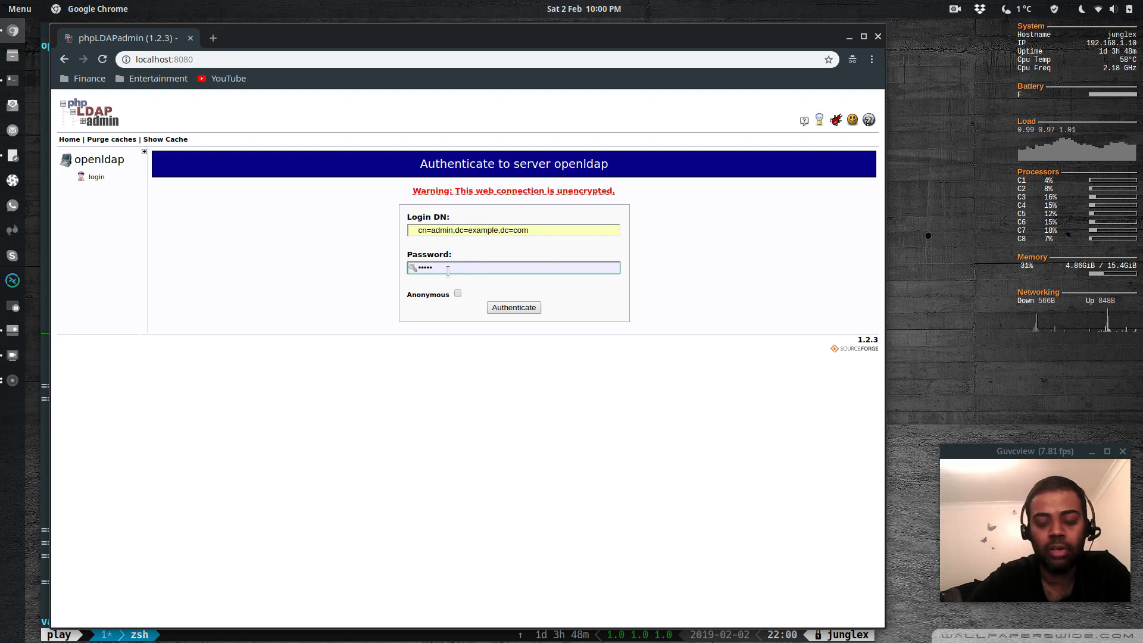
left_click(510, 308)
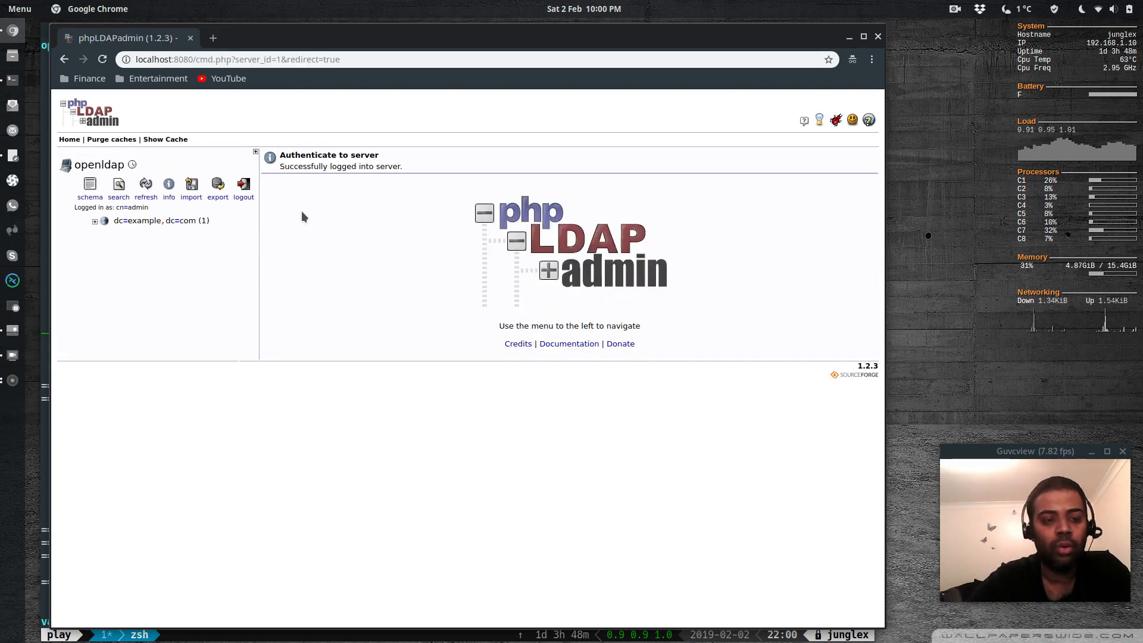
left_click(95, 221)
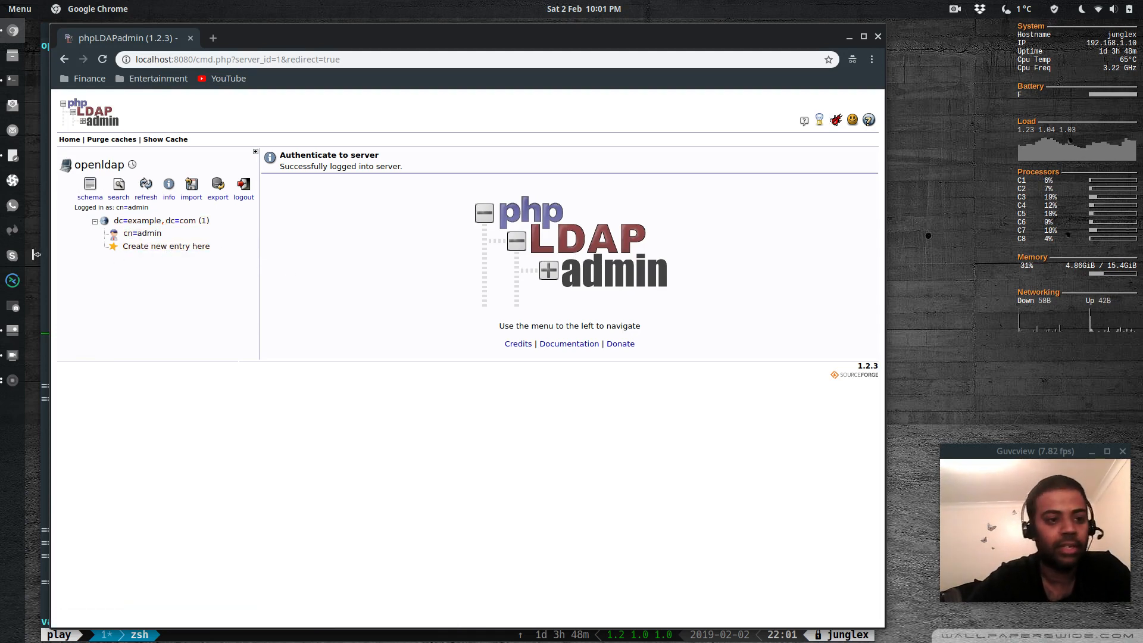
Switch to the Terminal, list the openldap-docker directory's files and open omd-ldap-data.ldif with vi.
left_click(12, 79)
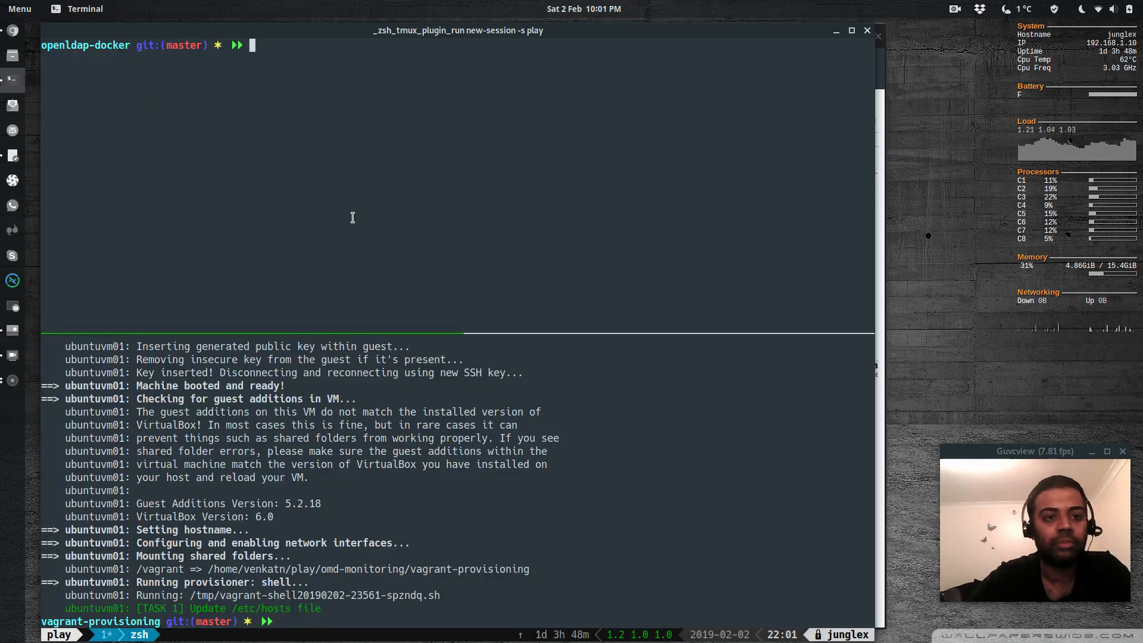
type("ls")
key("Return")
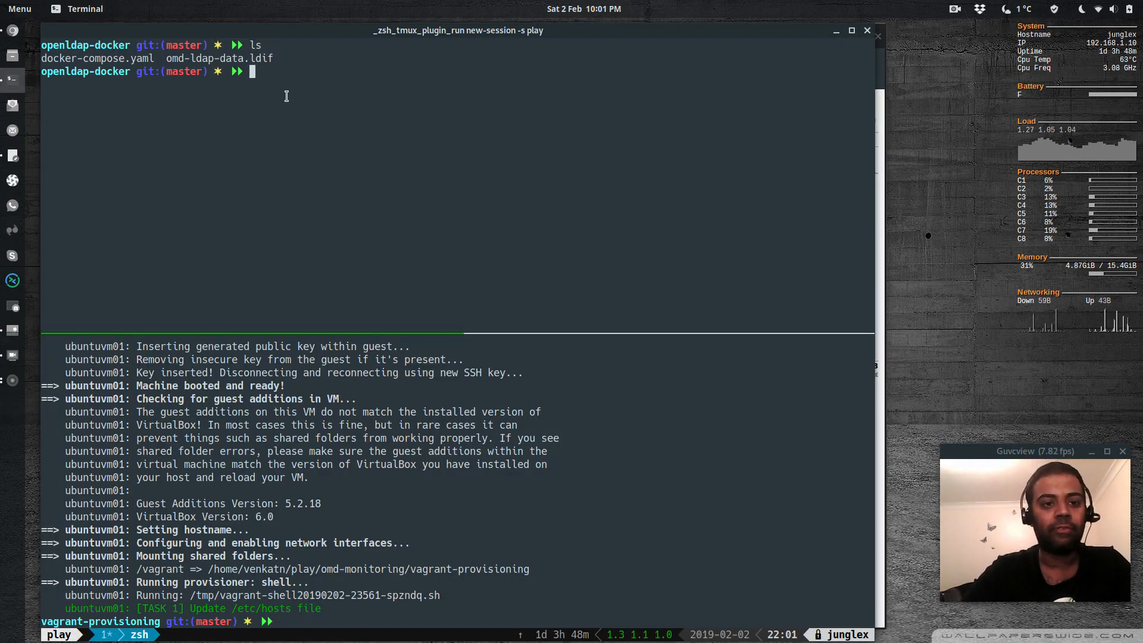
type("vi omd-da")
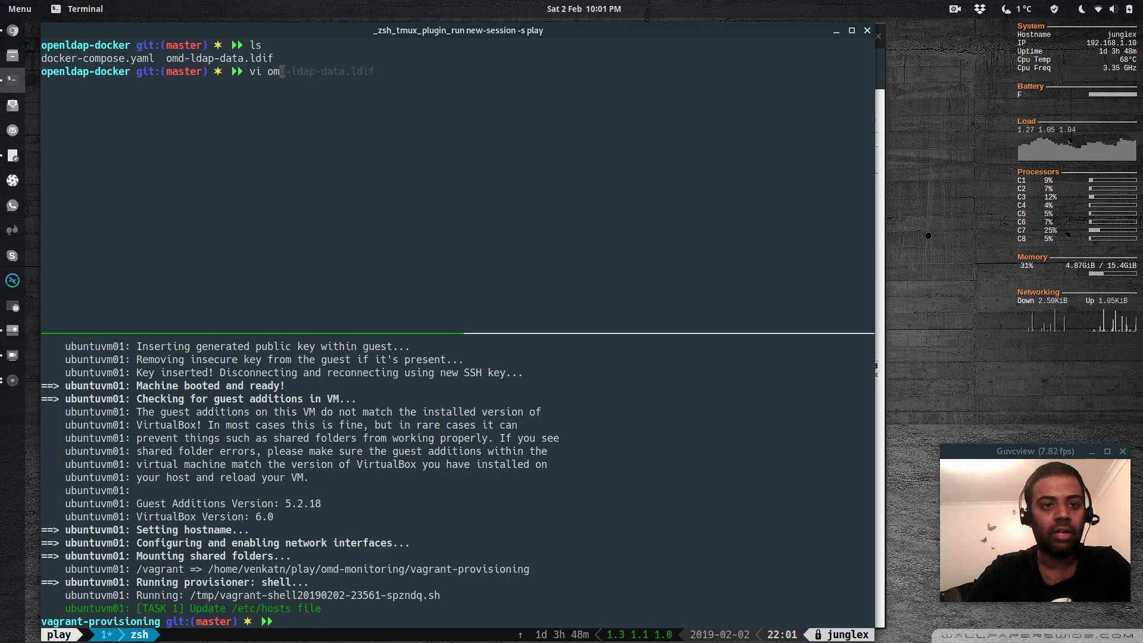
key("BackSpace")
key("BackSpace")
type("ldap")
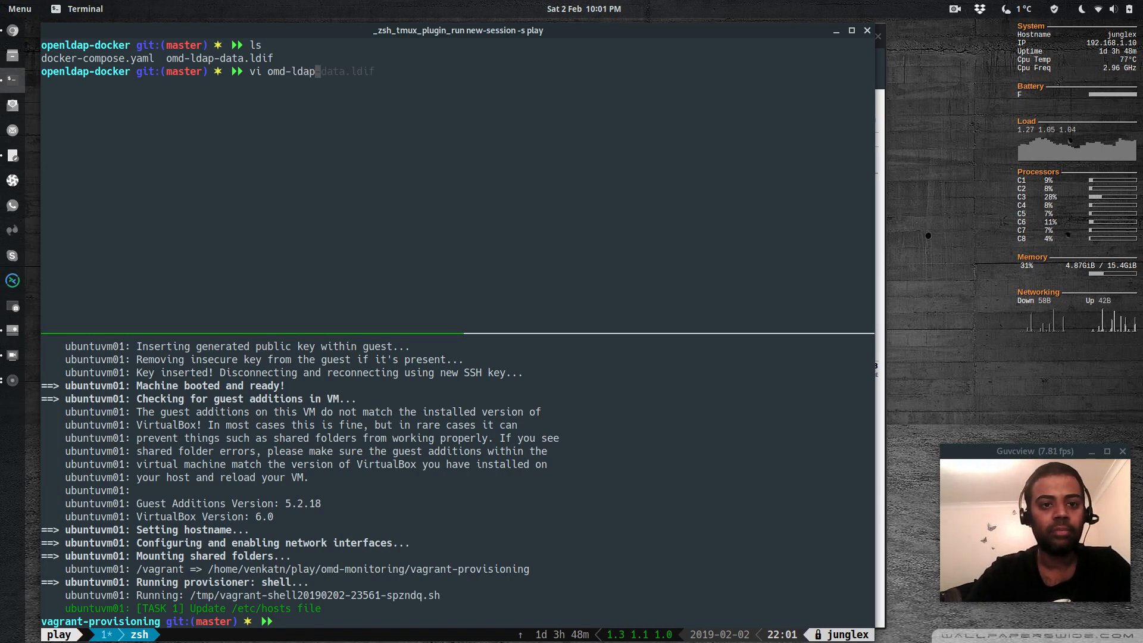
key("Tab")
key("Return")
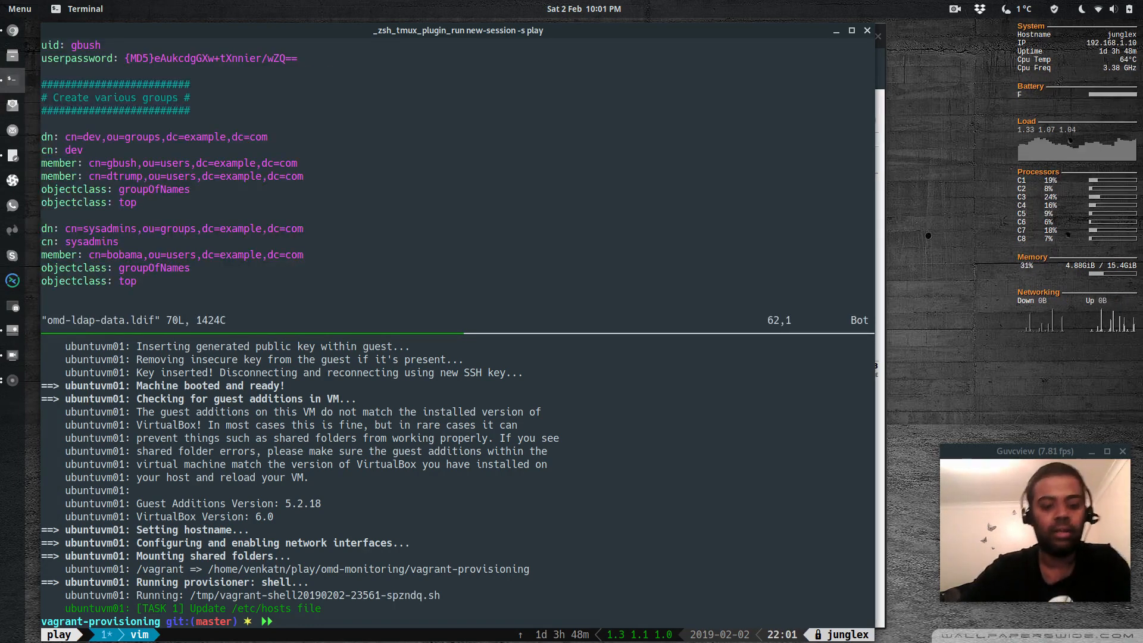
Review the organizational unit, user and group definitions in omd-ldap-data.ldif from the beginning of the file, and quit vi.
key("g")
key("g")
key("j")
key("j")
key("j")
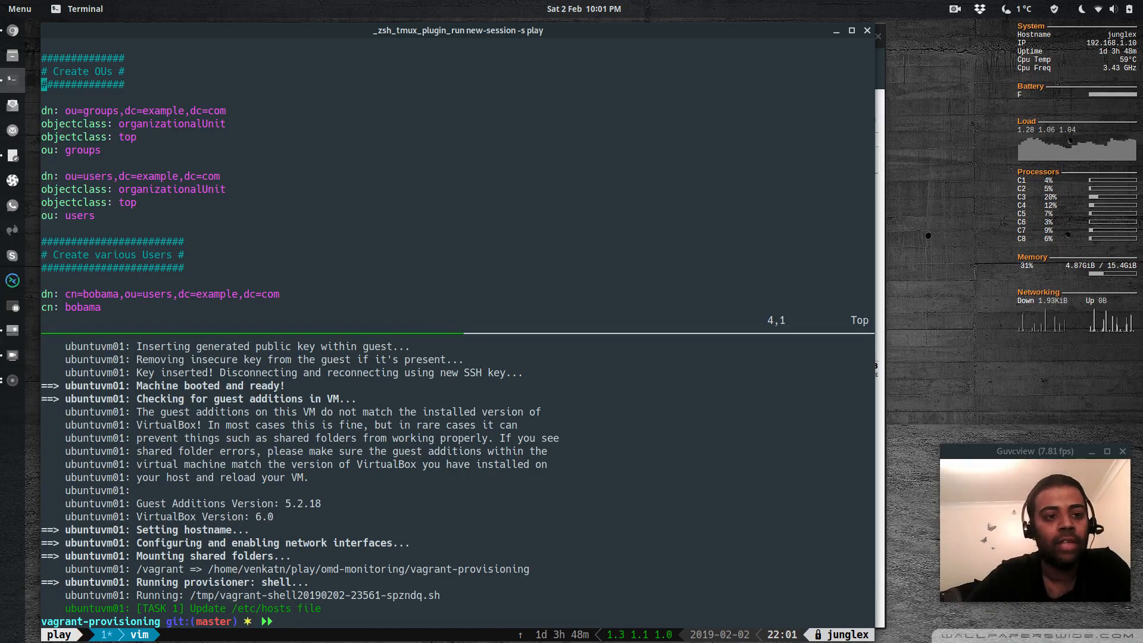
key("j")
key("j")
key("j")
key("j")
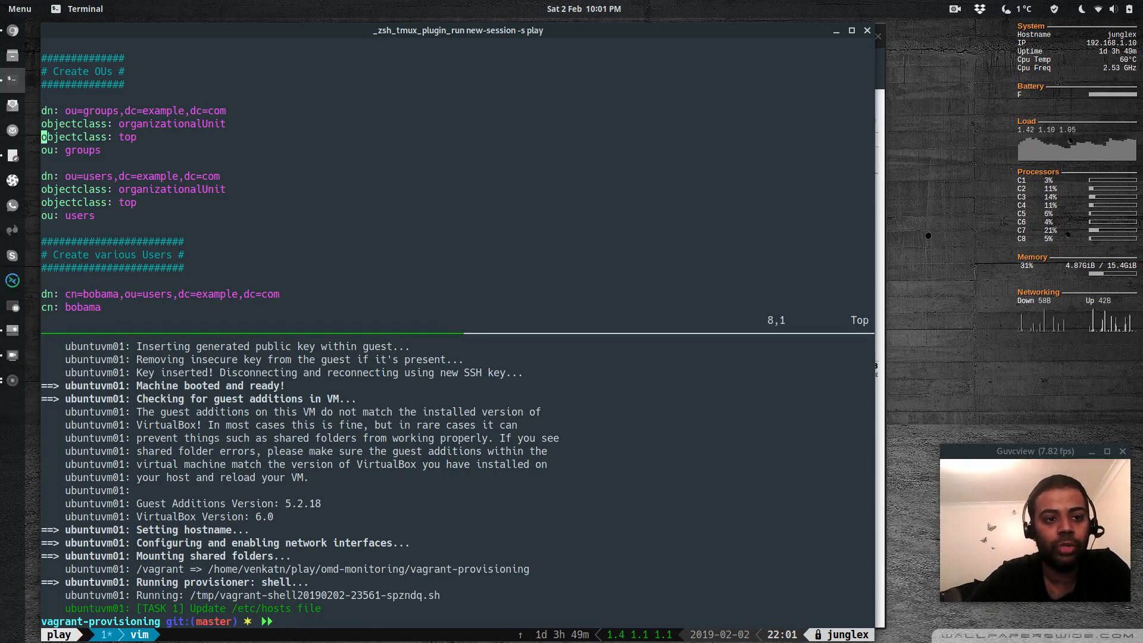
key("j")
key("j")
key("j")
key("j")
key("j")
key("j")
key("j")
key("j")
key("j")
key("j")
key("j")
key("j")
key("j")
key("j")
key("j")
key("j")
key("j")
key("j")
key("j")
key("j")
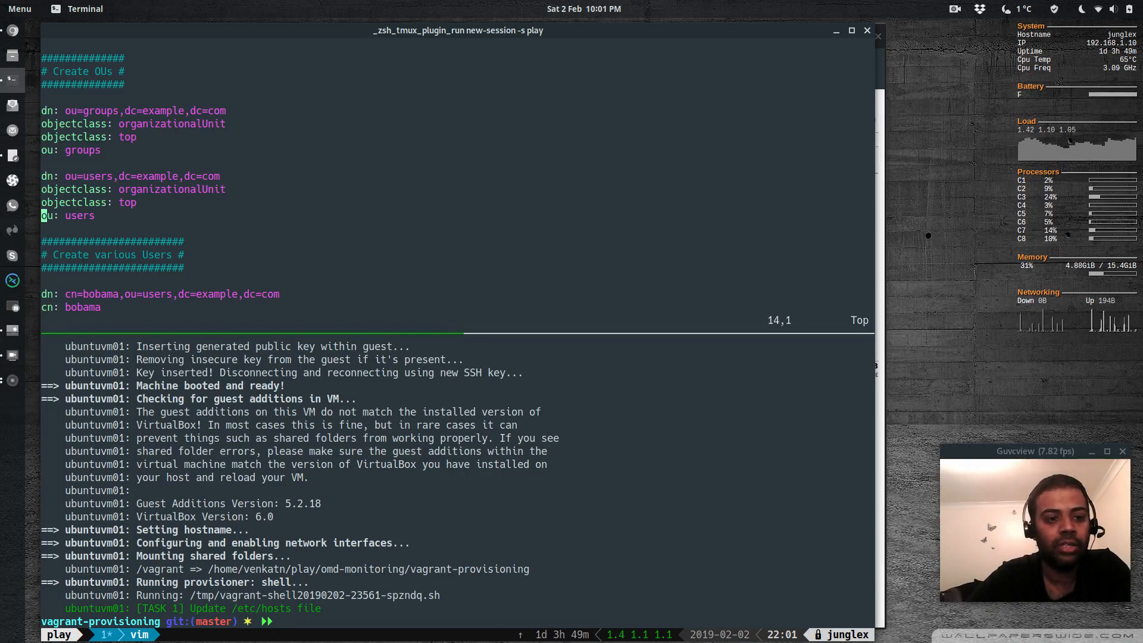
key("j")
key("j")
key("j")
key("j")
key("j")
key("j")
key("j")
key("j")
key("j")
key("j")
key("j")
key("j")
key("j")
key("j")
key("j")
key("j")
key("j")
key("j")
key("j")
key("j")
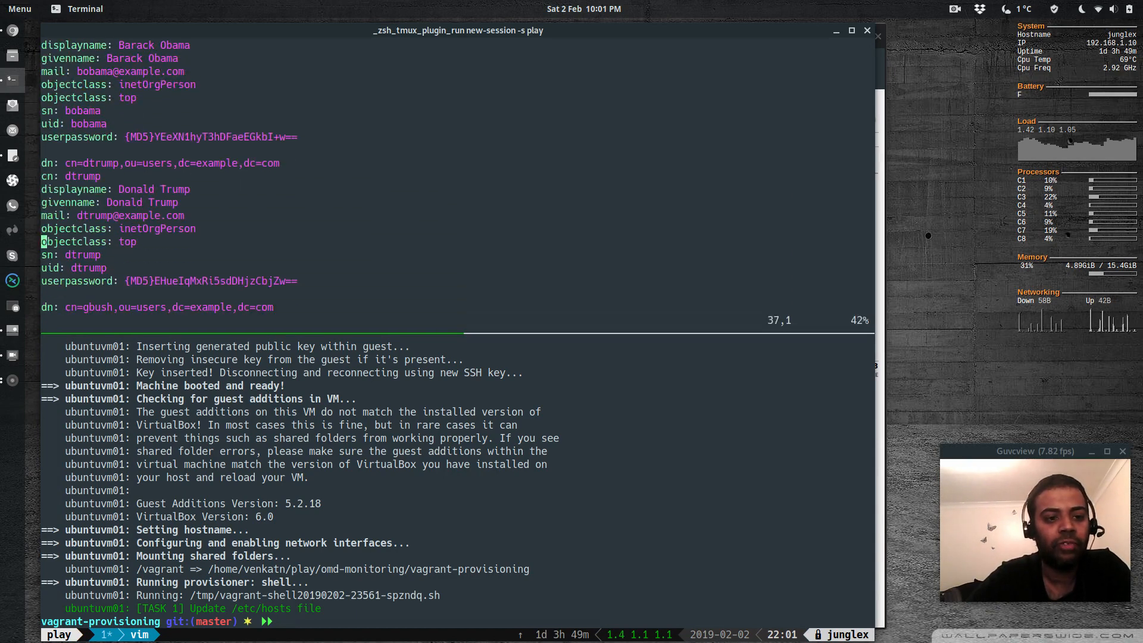
key("j")
key("j")
key("j")
key("j")
key("j")
key("j")
key("j")
key("j")
key("j")
key("j")
key("j")
key("j")
key("j")
key("j")
key("j")
key("j")
key("j")
key("j")
key("j")
key("j")
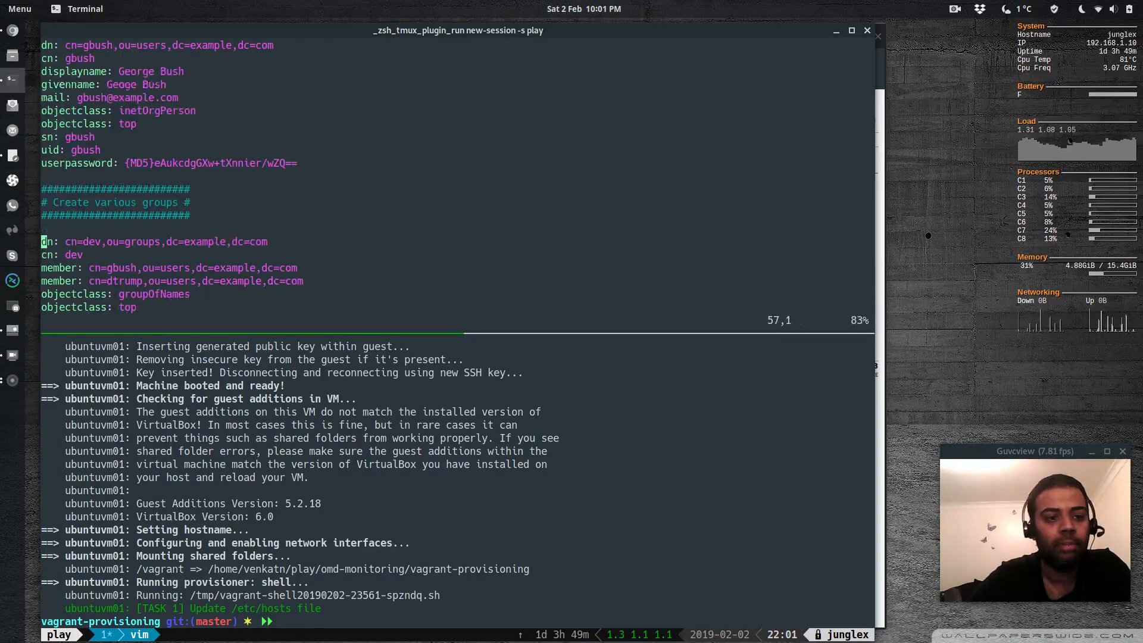
key("k")
key("k")
key("k")
key("k")
key("k")
key("k")
key("k")
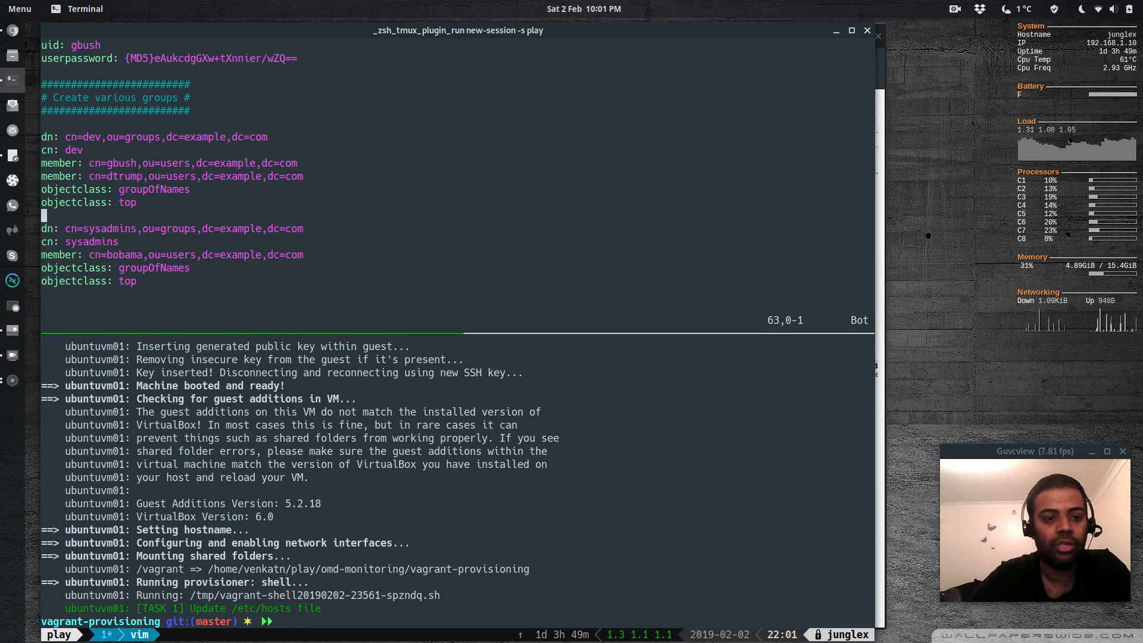
type(":")
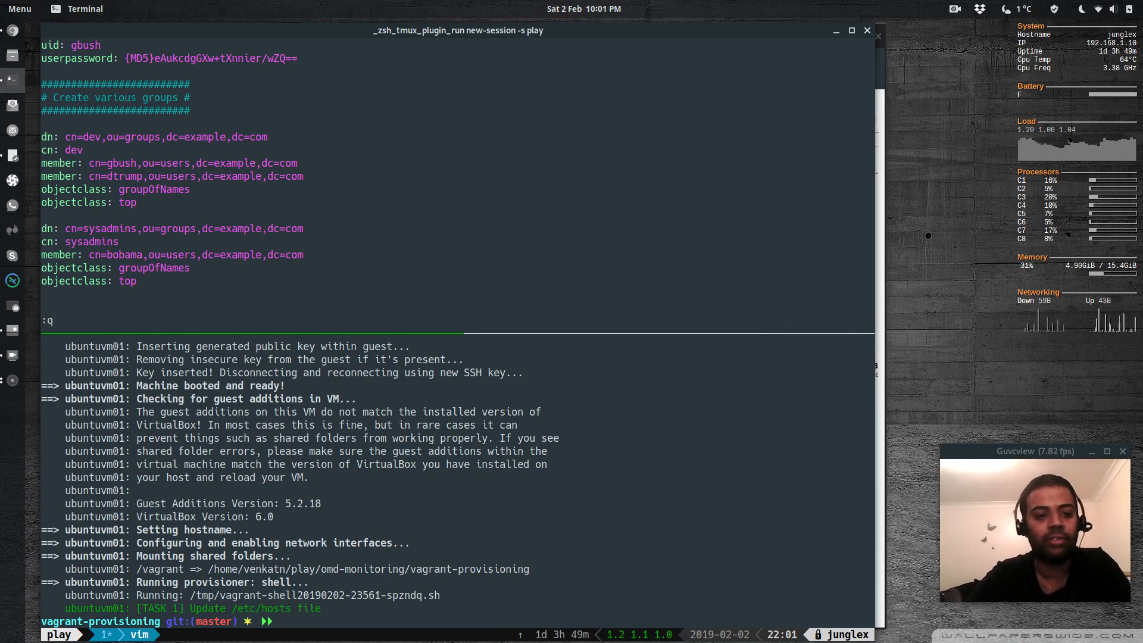
type("q")
key("Return")
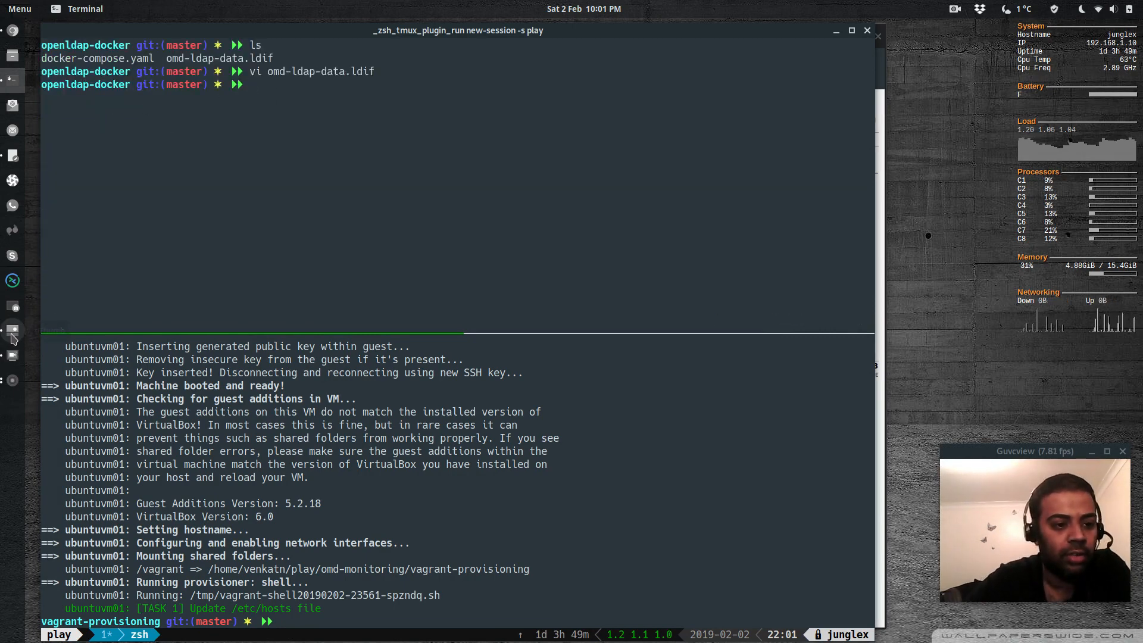
Switch to gThumb to examine the omd-ldap.png diagram of organizational units, and return to the Terminal.
left_click(11, 335)
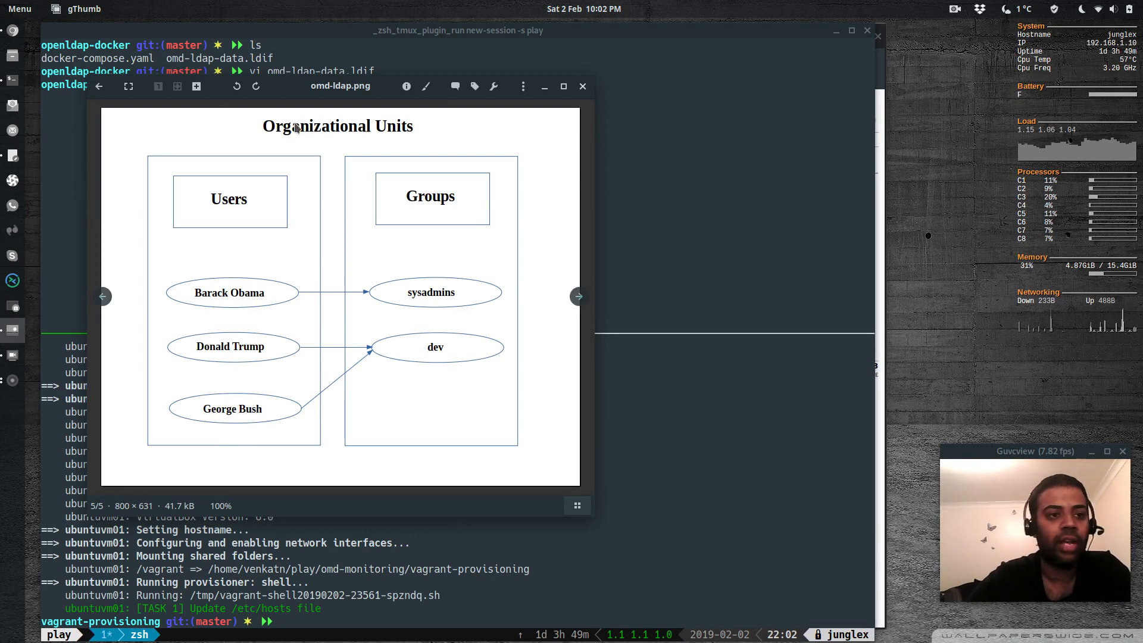
left_click(693, 209)
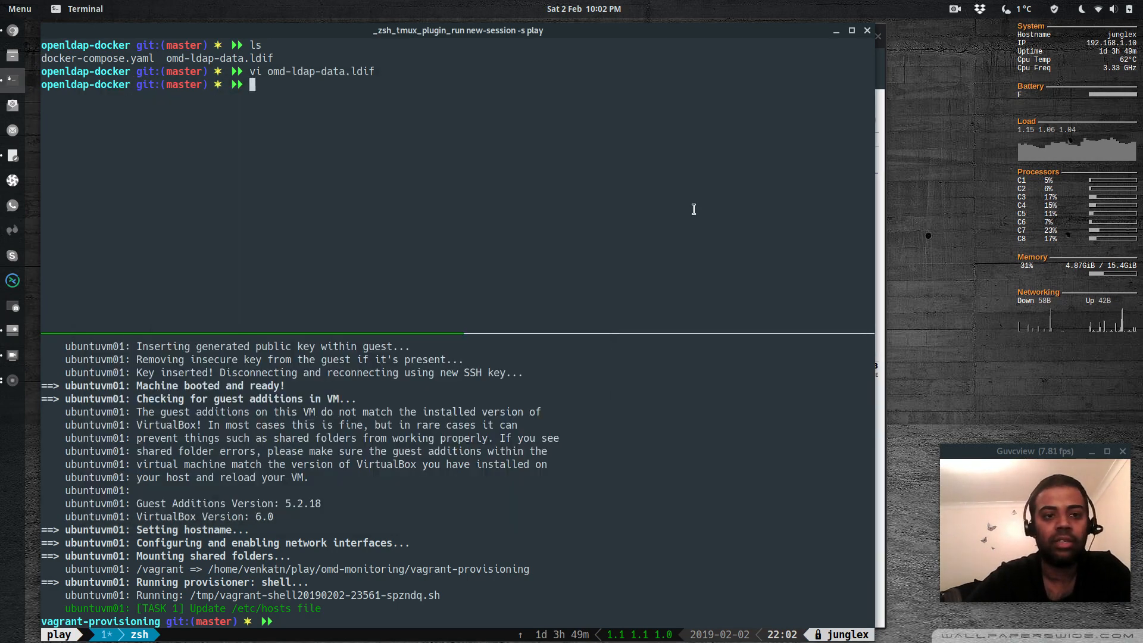
Switch to the Text Editor, look through omd-ldap-data.ldif and copy its entire contents.
left_click(12, 158)
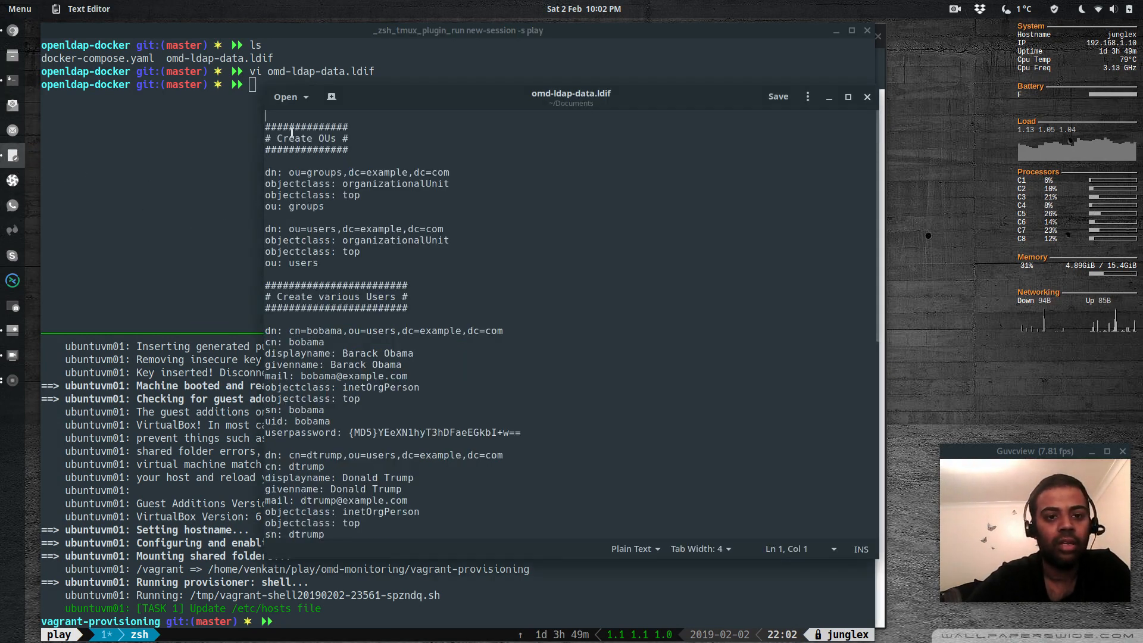
scroll(378, 292, "down", 5)
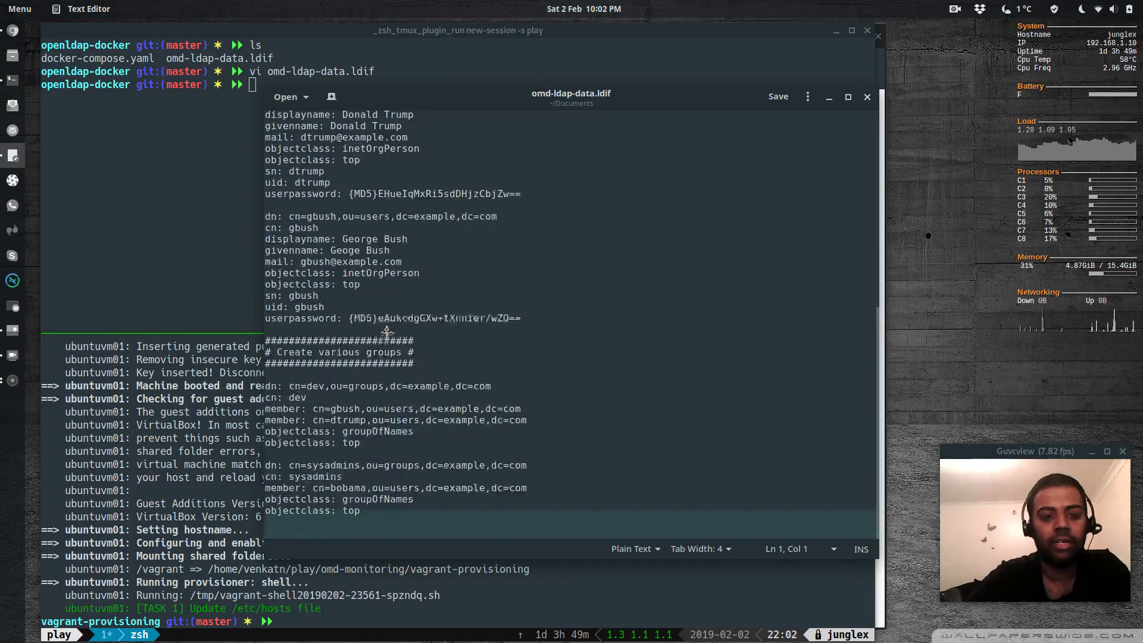
scroll(387, 334, "up", 5)
key("ctrl+a")
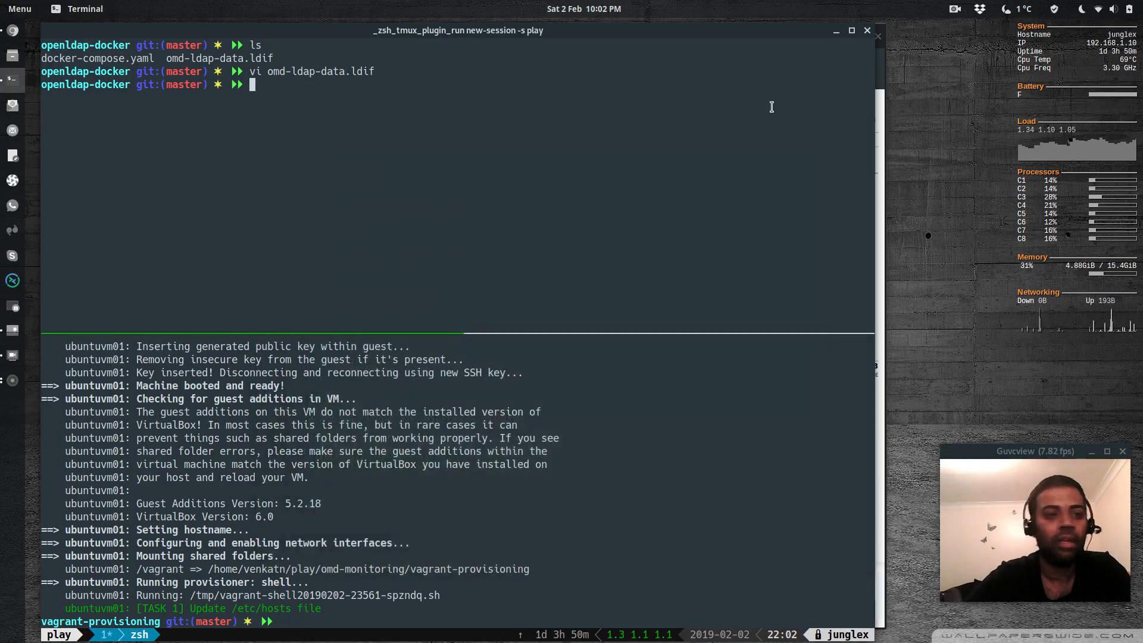
left_click(867, 96)
Switch back to Google Chrome and import the copied LDIF data into the openldap server as pasted text.
left_click(12, 30)
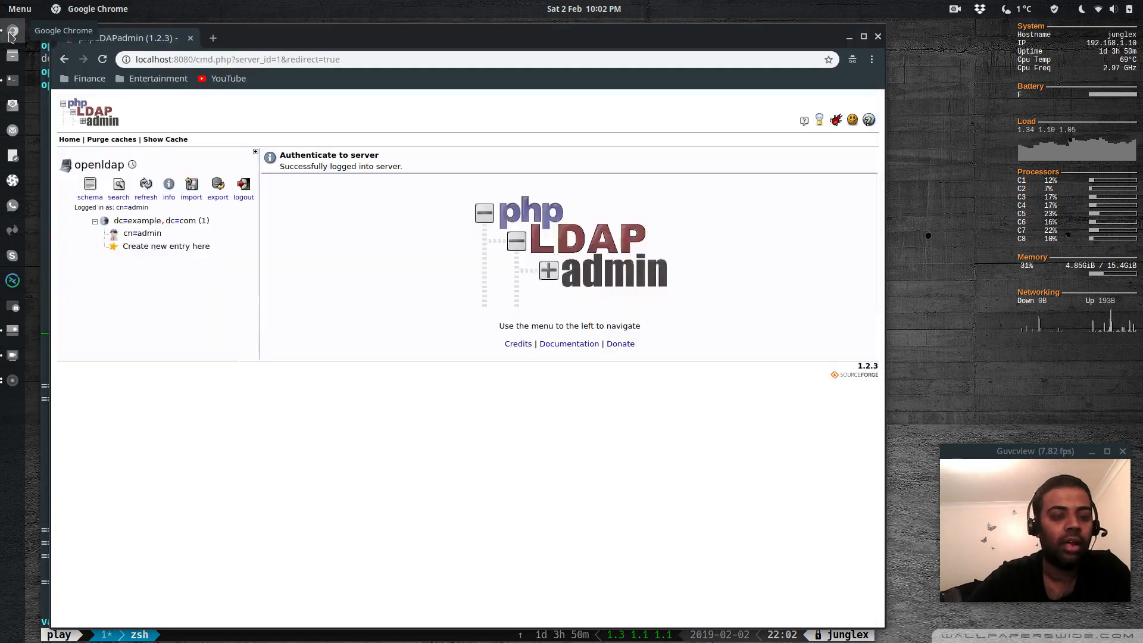
left_click(191, 199)
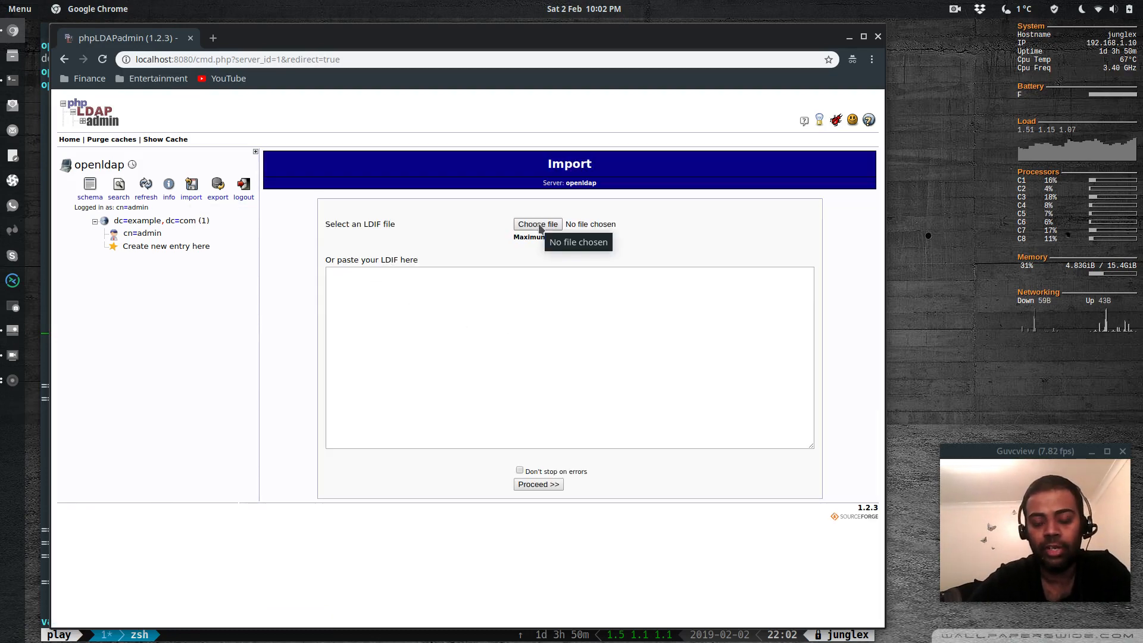
left_click(410, 312)
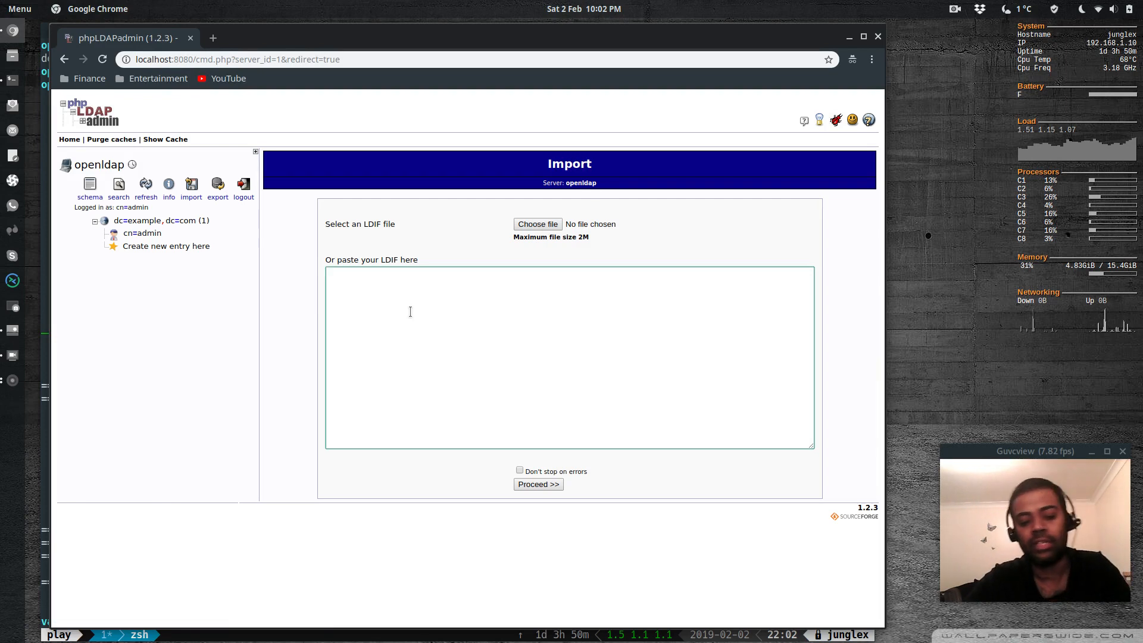
key("ctrl+v")
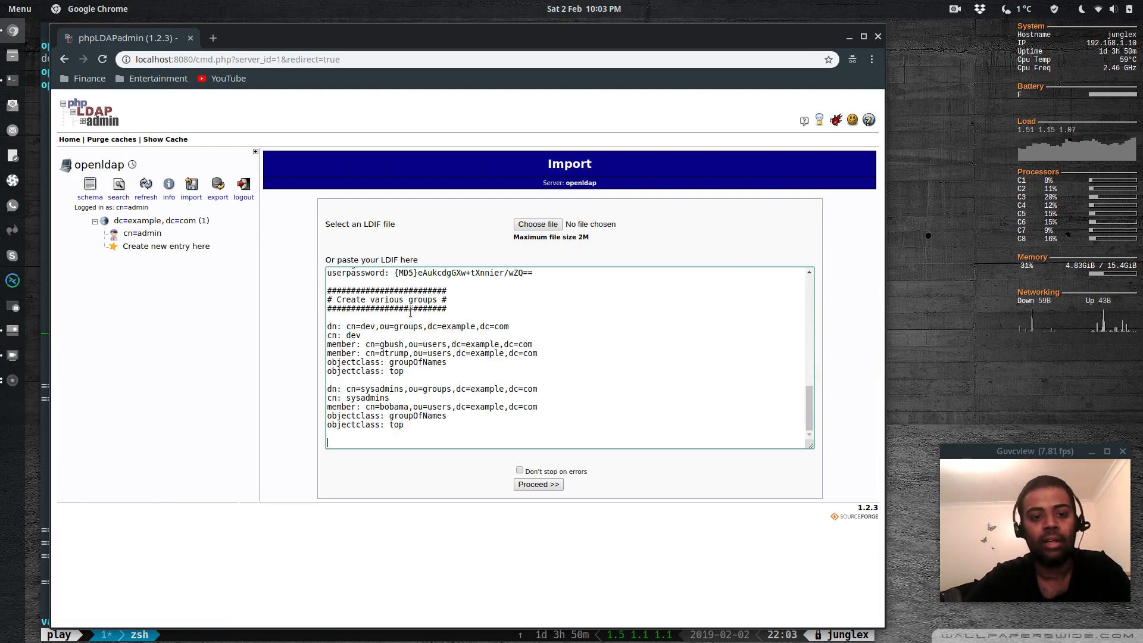
scroll(402, 353, "up", 8)
scroll(401, 354, "up", 1)
scroll(417, 357, "down", 15)
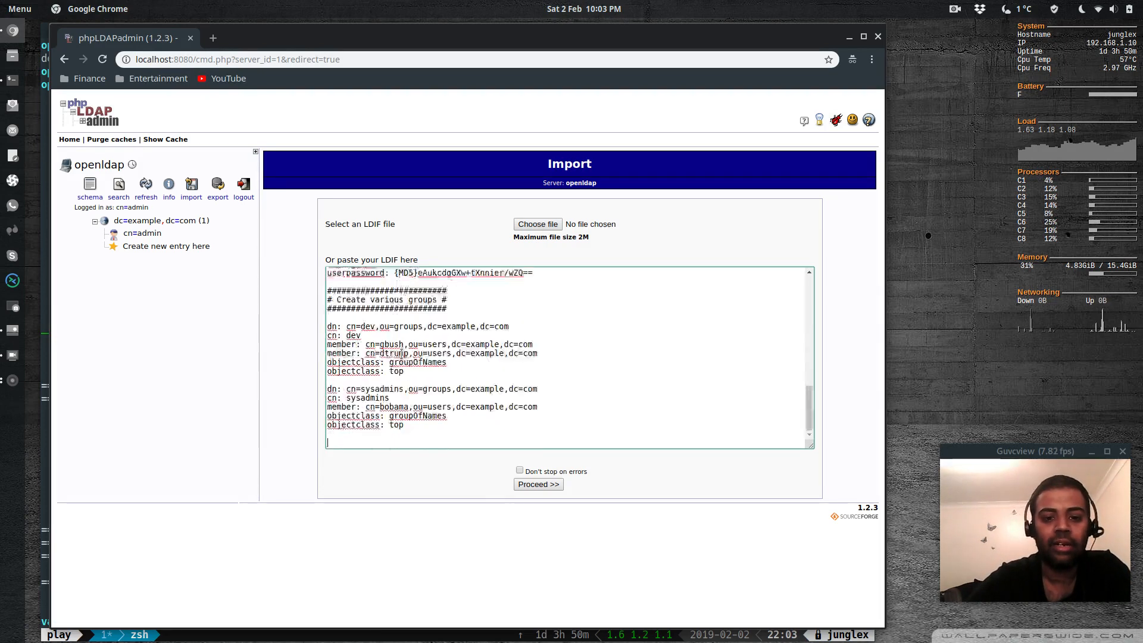
left_click(532, 489)
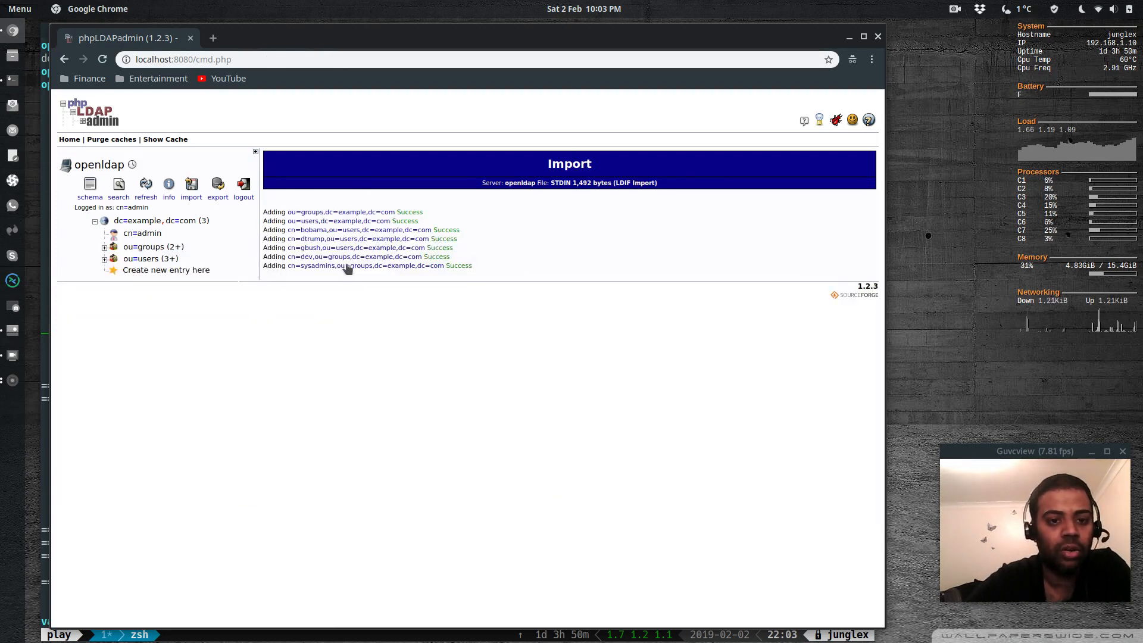
Expand the ou=groups and ou=users branches and examine the attributes of the cn=bobama entry from top to bottom.
left_click(104, 248)
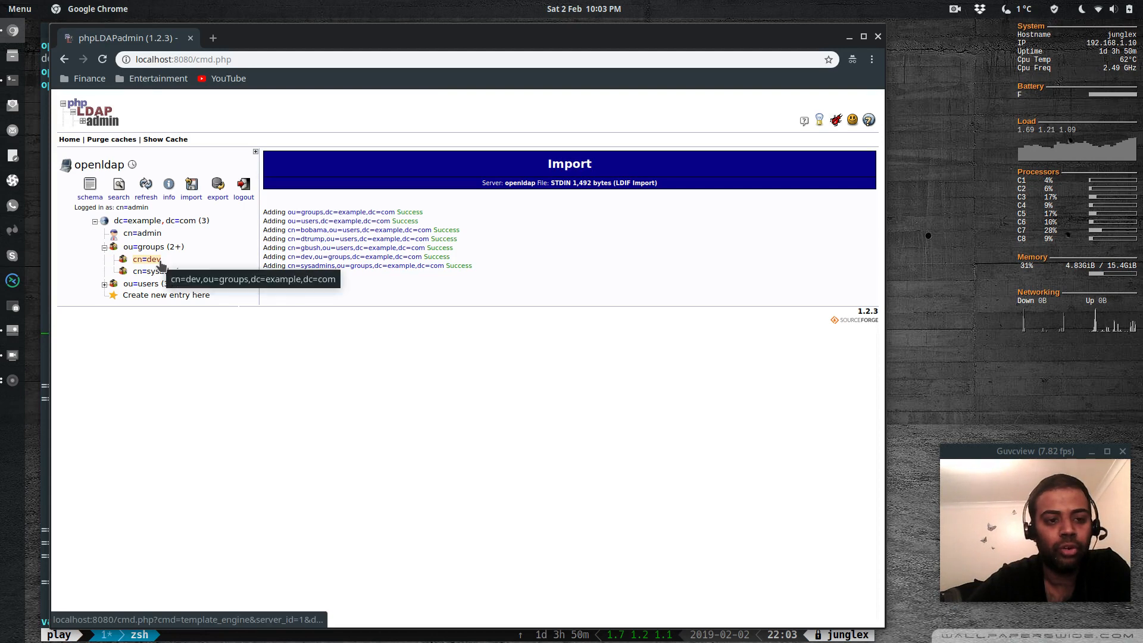
left_click(104, 285)
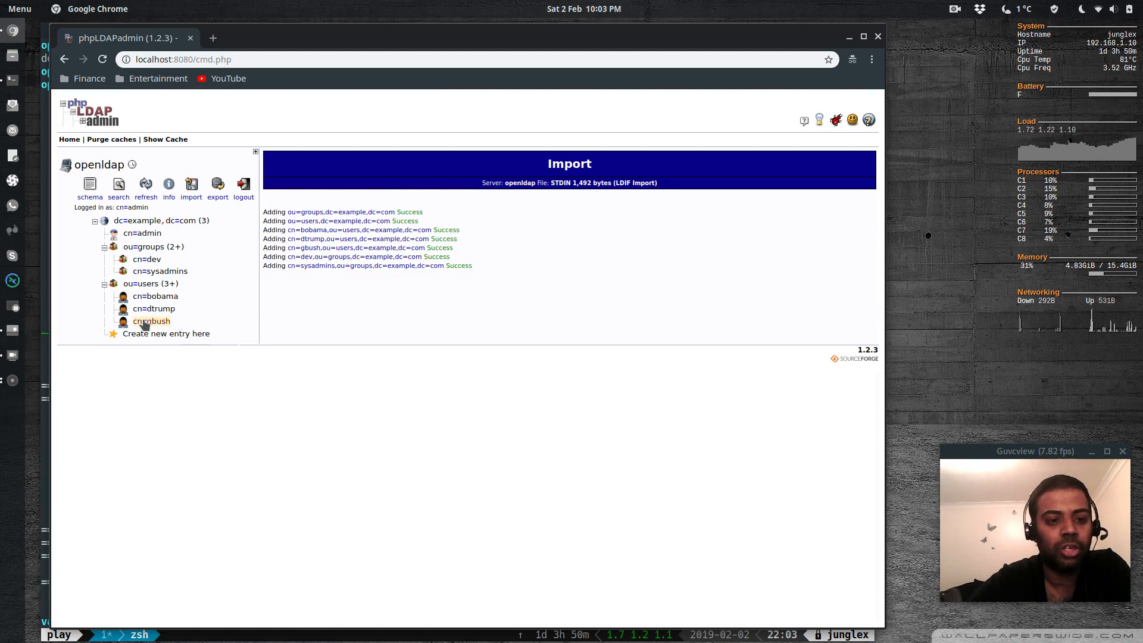
left_click(166, 300)
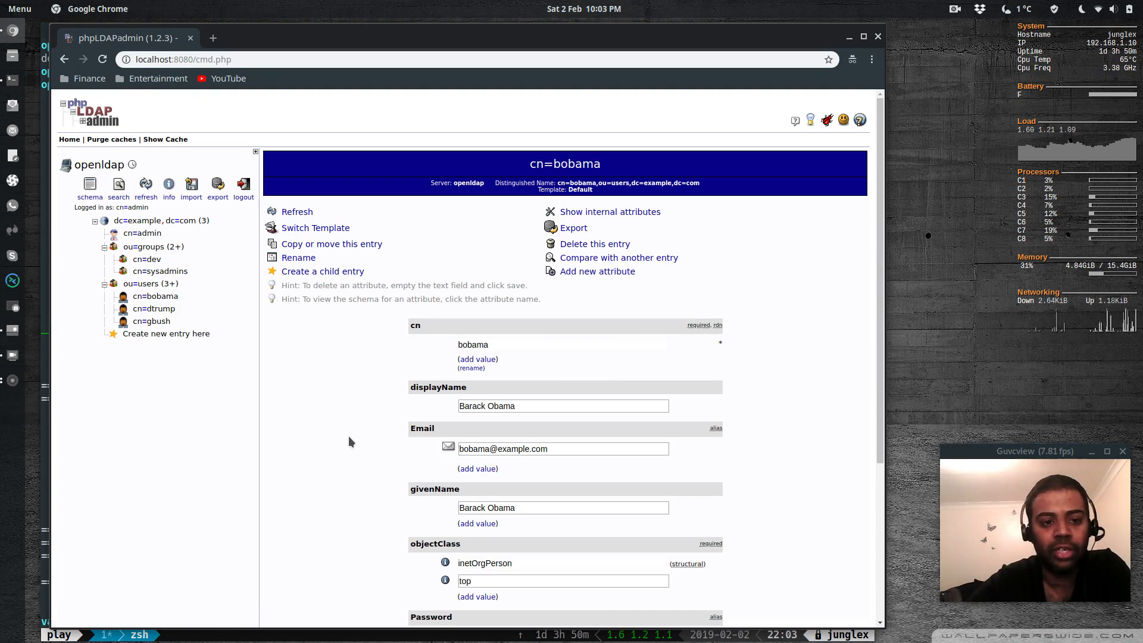
scroll(348, 441, "down", 3)
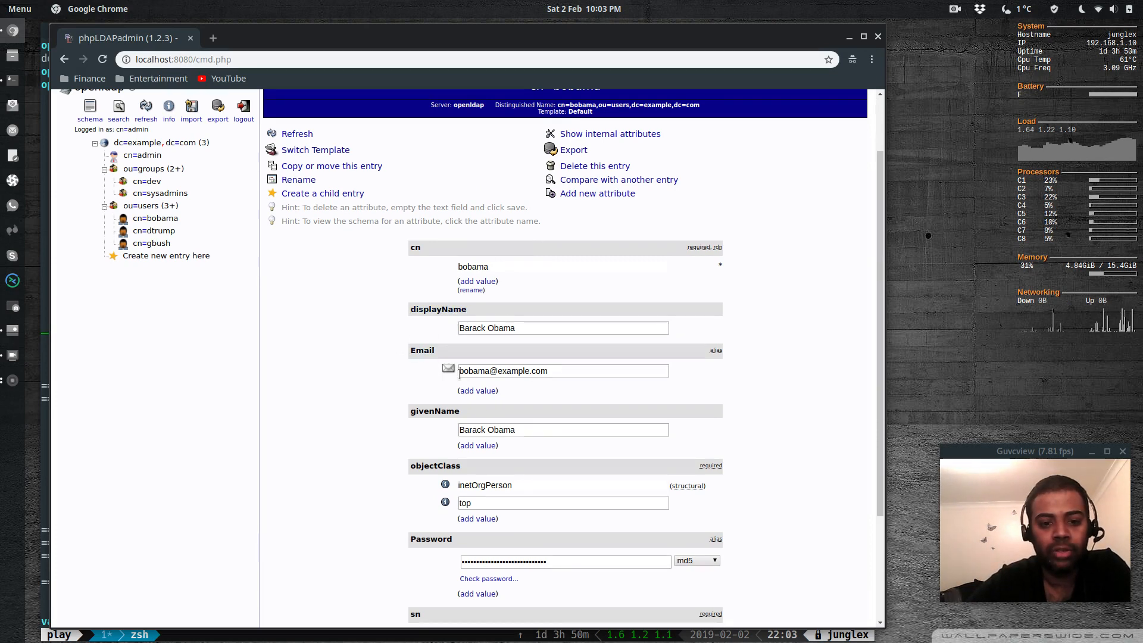
scroll(367, 410, "down", 2)
scroll(366, 404, "down", 1)
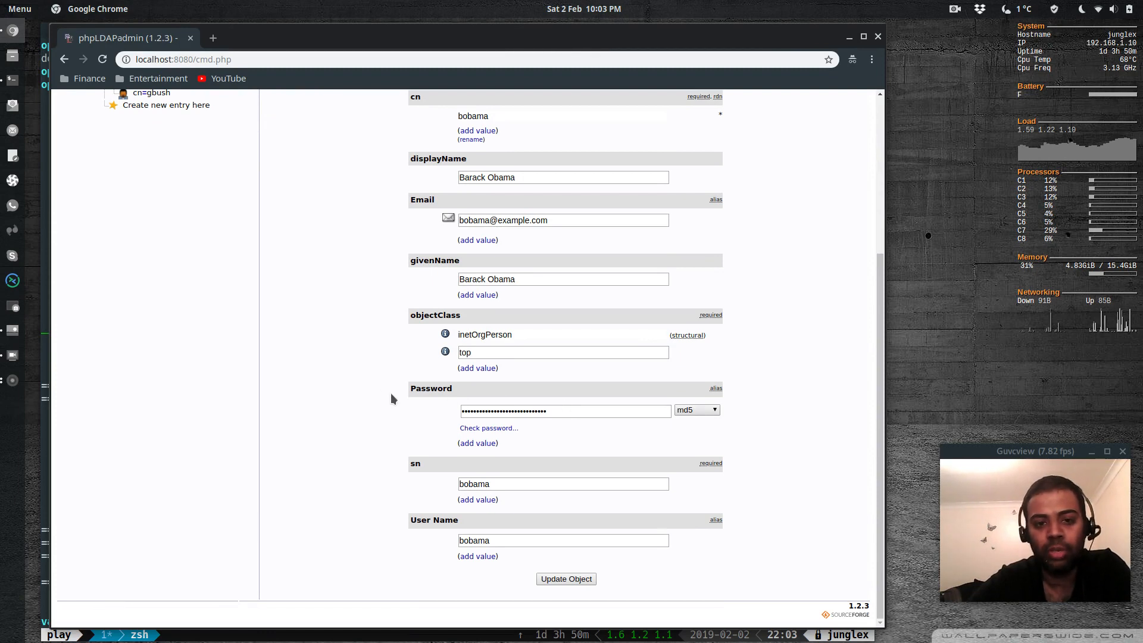
scroll(390, 393, "up", 4)
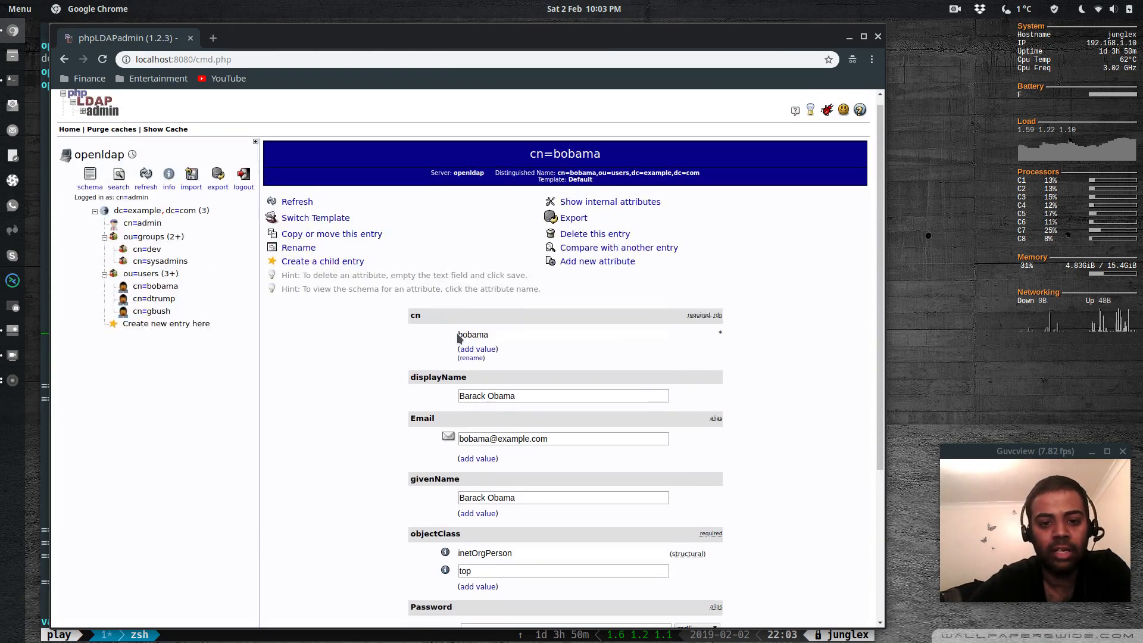
scroll(389, 407, "down", 4)
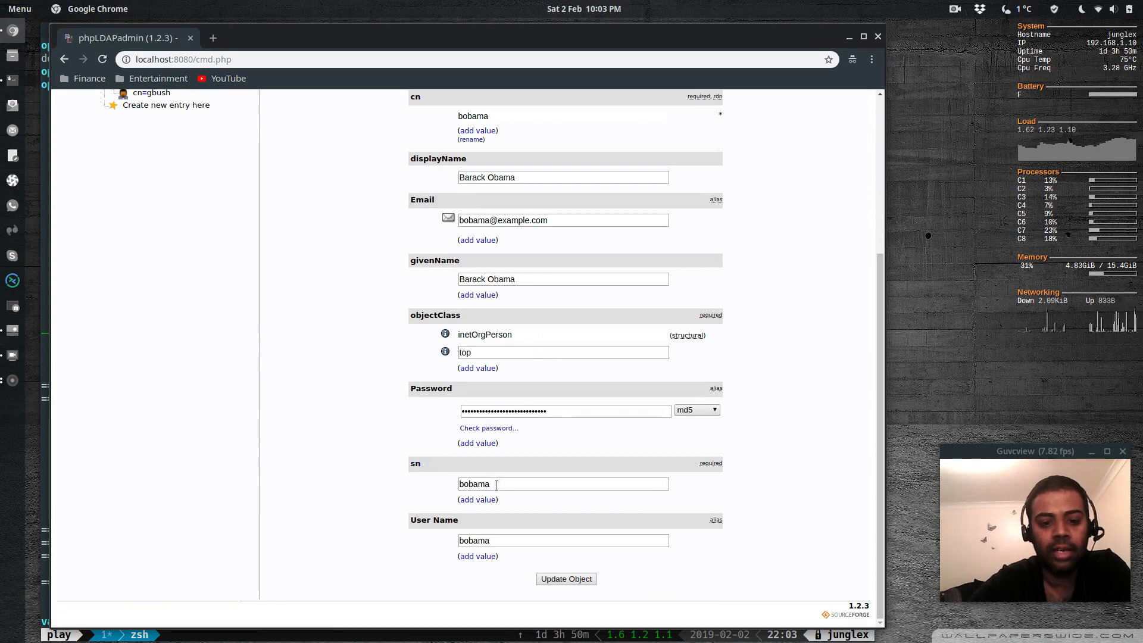
double_click(487, 539)
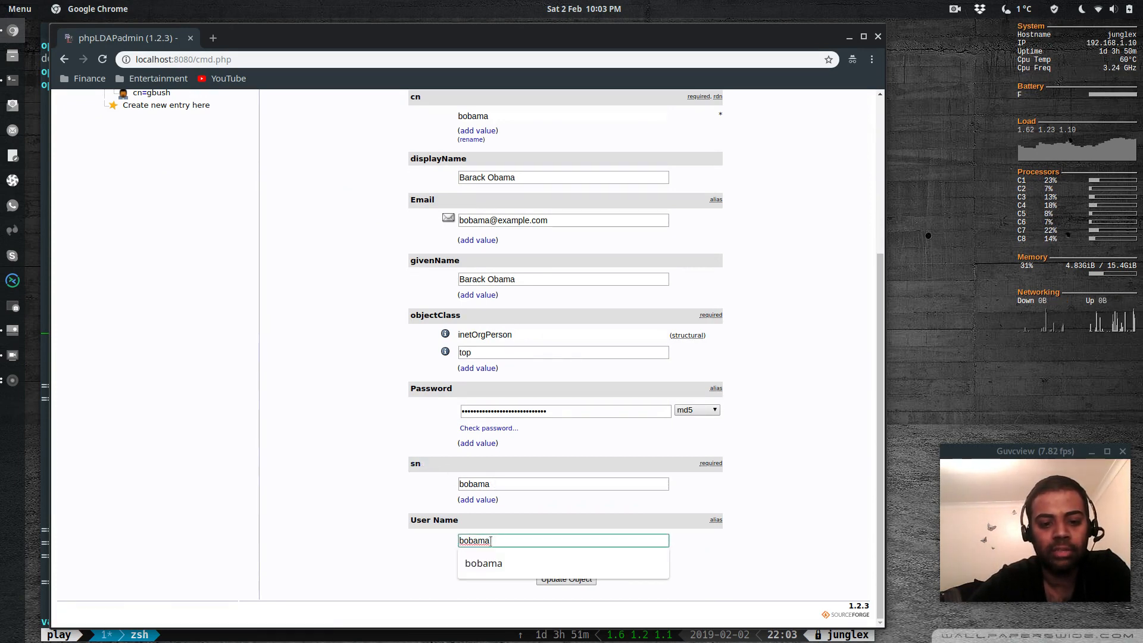
left_click(376, 471)
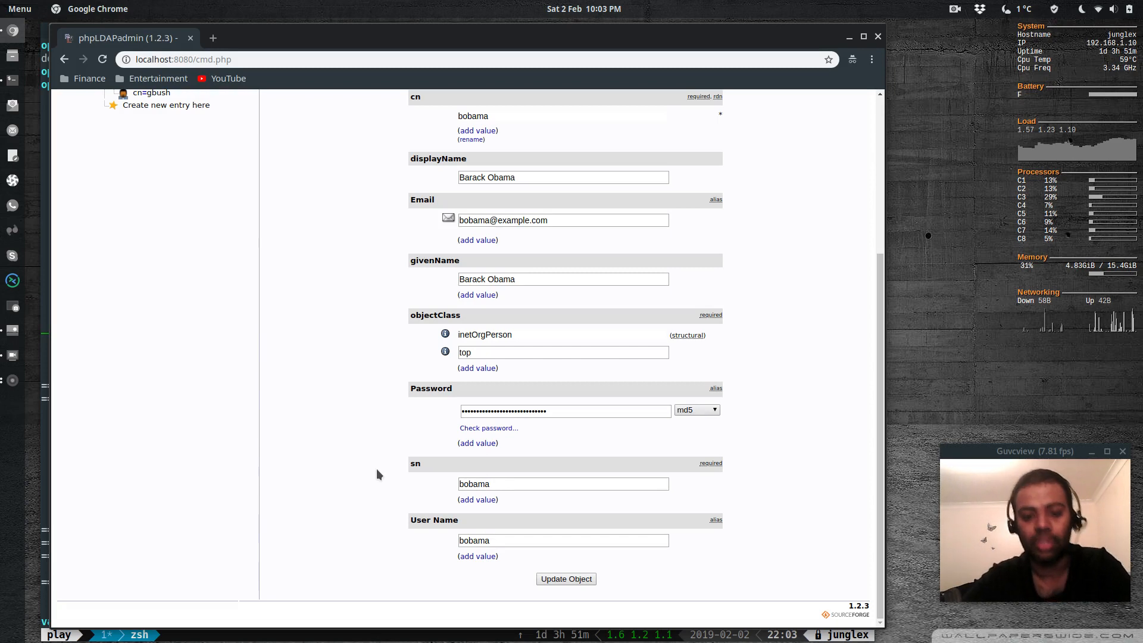
scroll(376, 469, "up", 4)
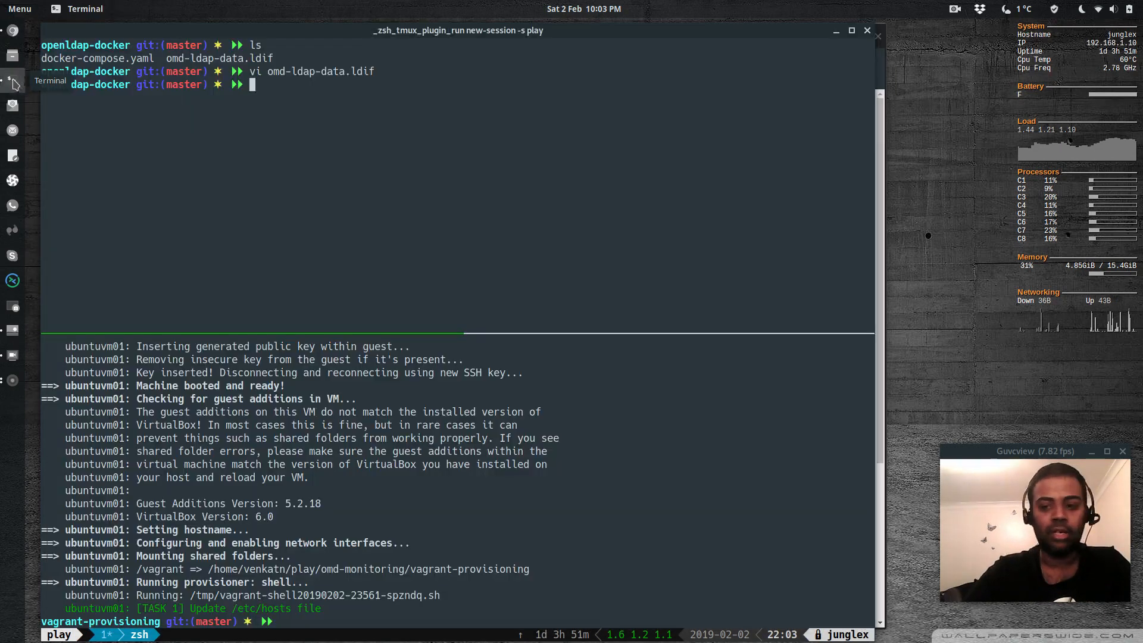
Switch to the Terminal, clear the vagrant-provisioning pane and connect to the VM with vagrant ssh ubuntuvm01.
left_click(12, 79)
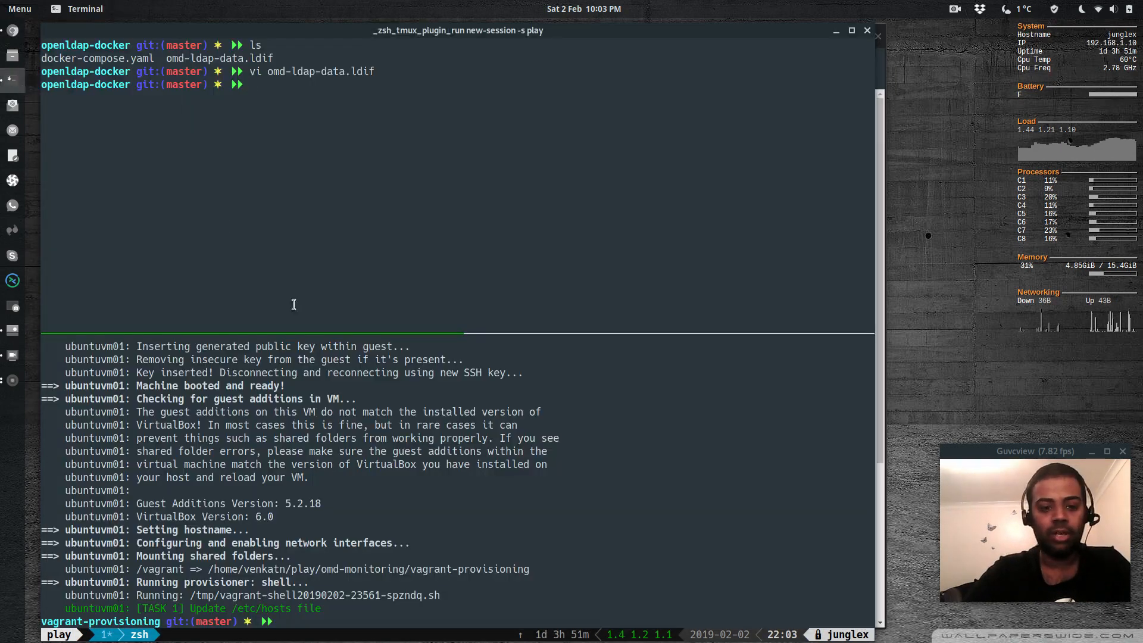
key("ctrl+b")
key("Down")
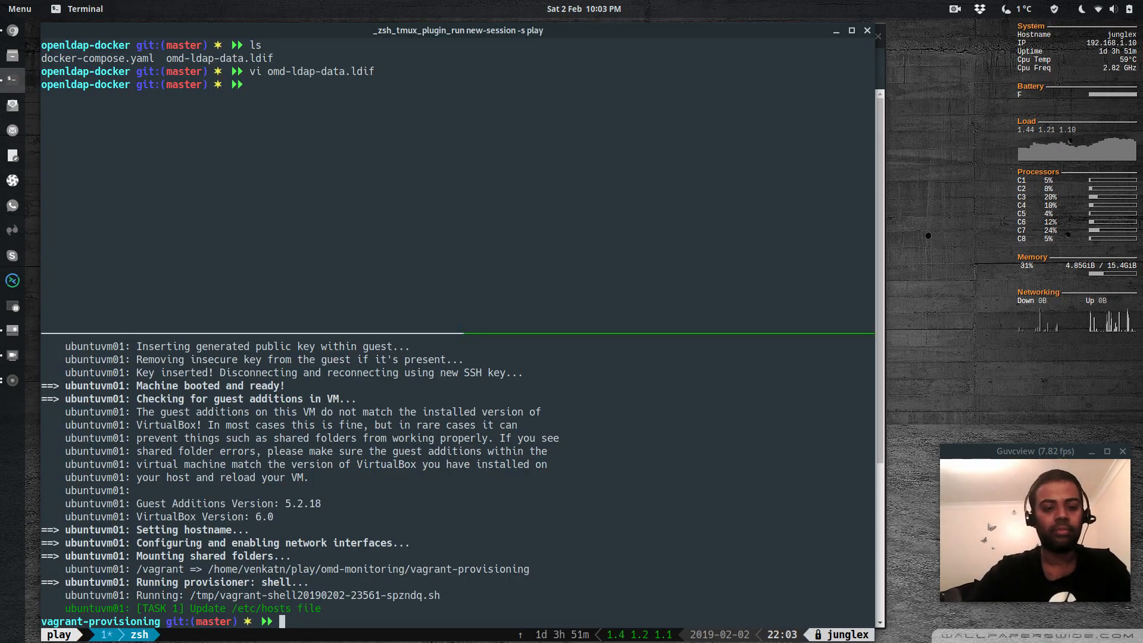
type("clear")
key("Return")
type("v")
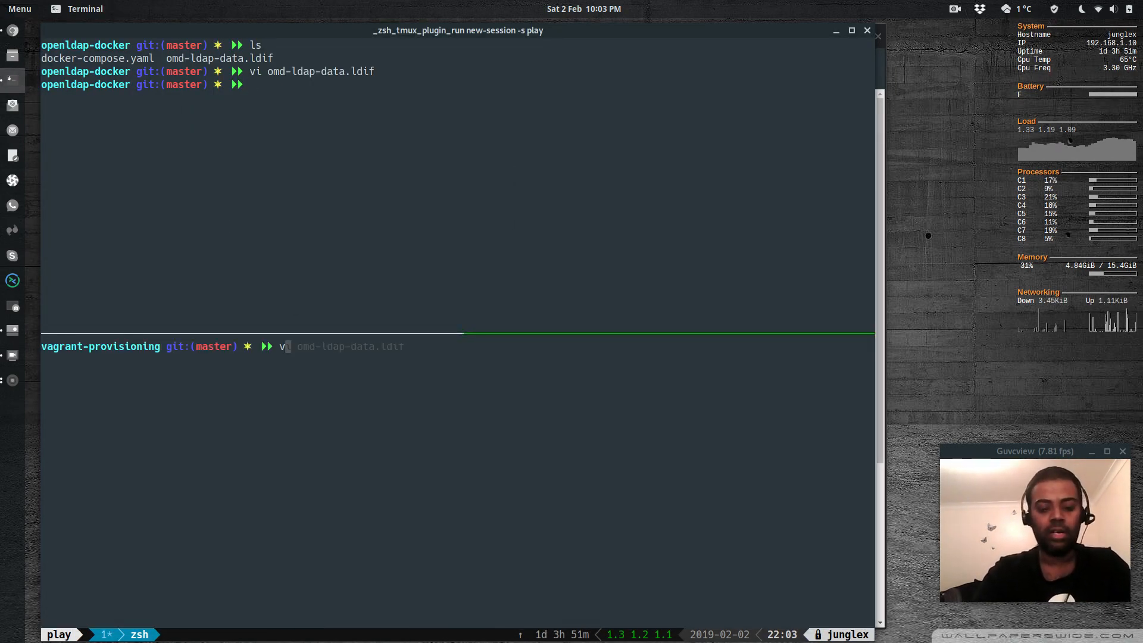
type("agrant ss")
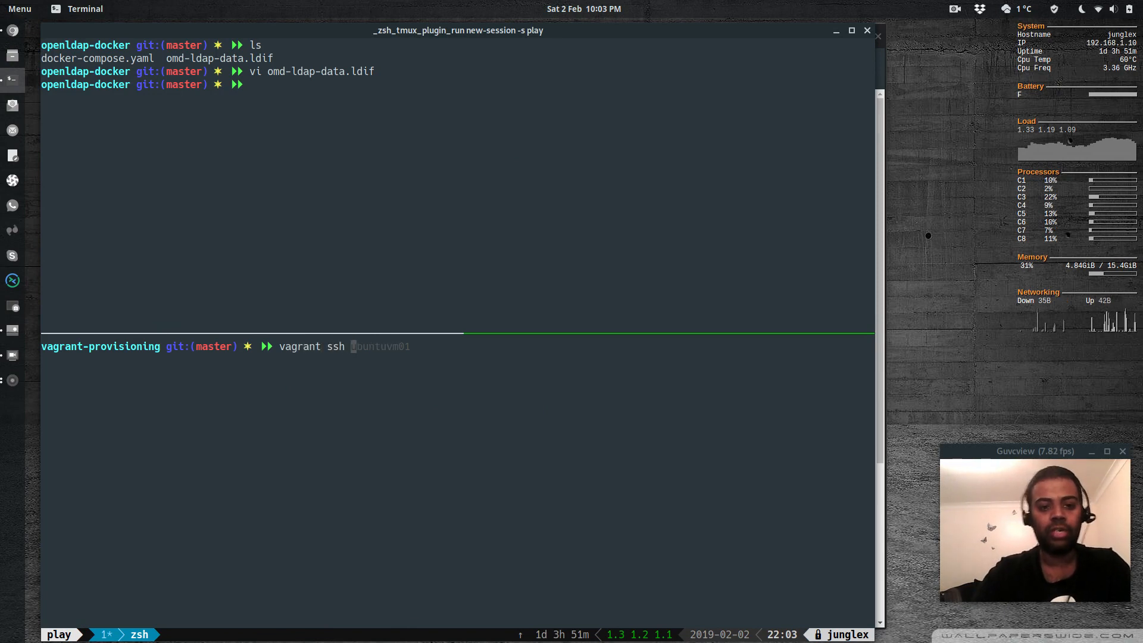
type("h")
key("Right")
key("Return")
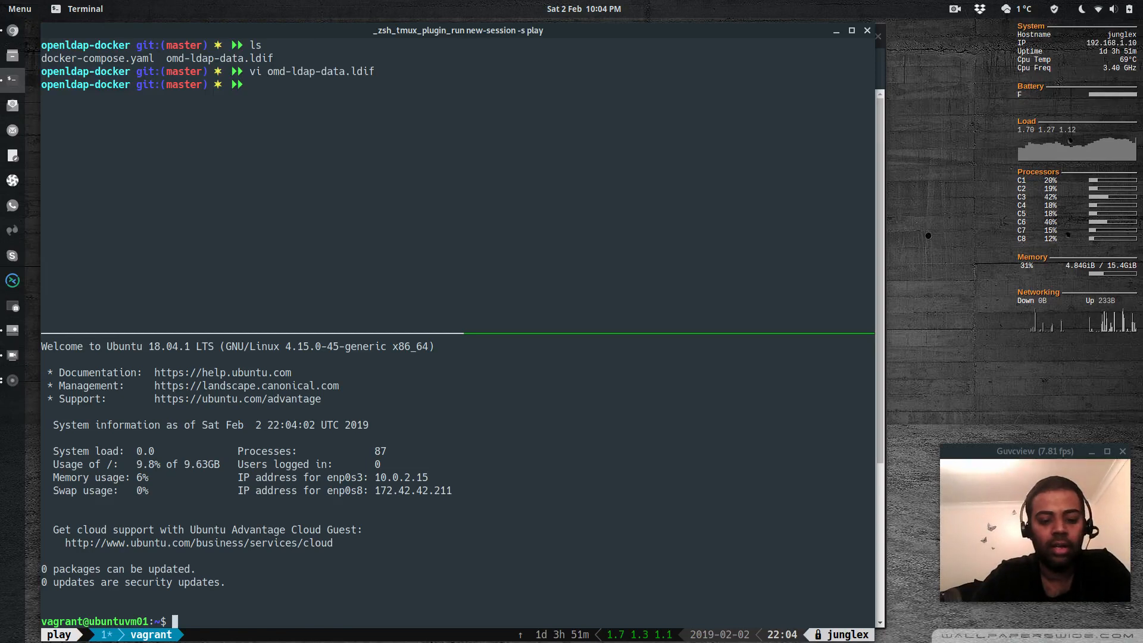
Clear the VM's screen and refresh its package lists with sudo apt-get update.
type("clear")
key("Return")
type("sudo ")
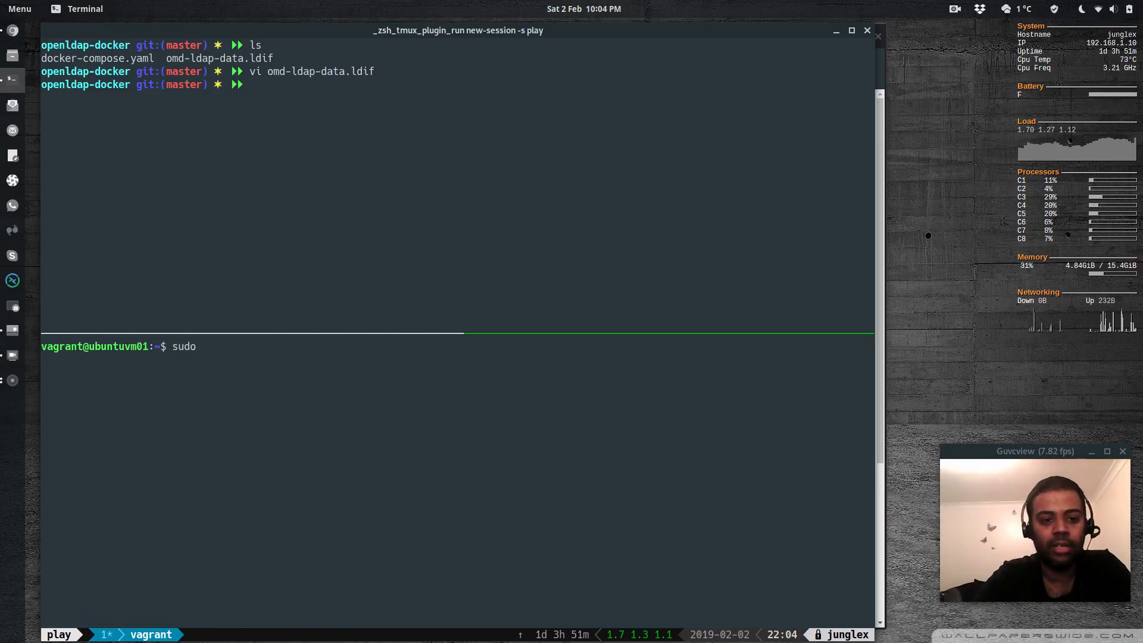
type("apt")
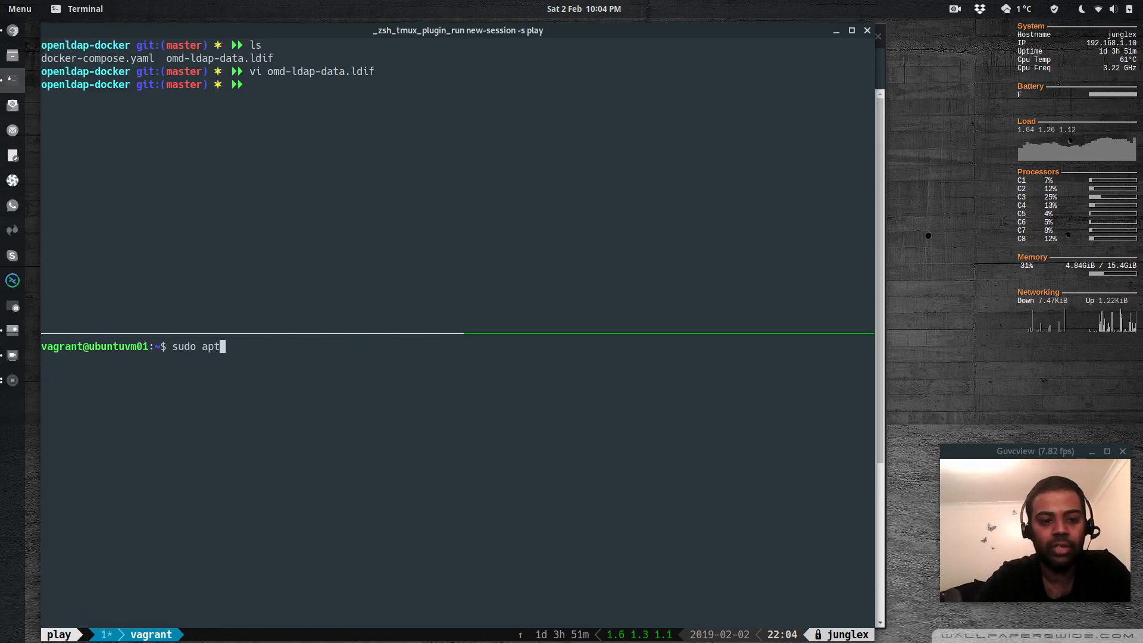
type("-get update")
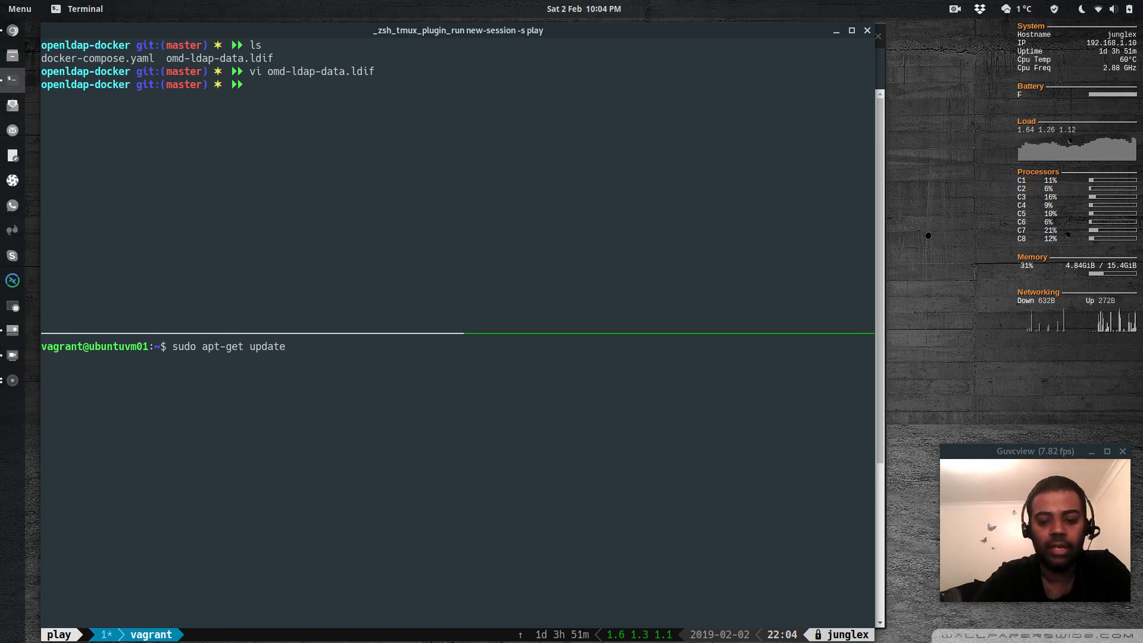
key("Return")
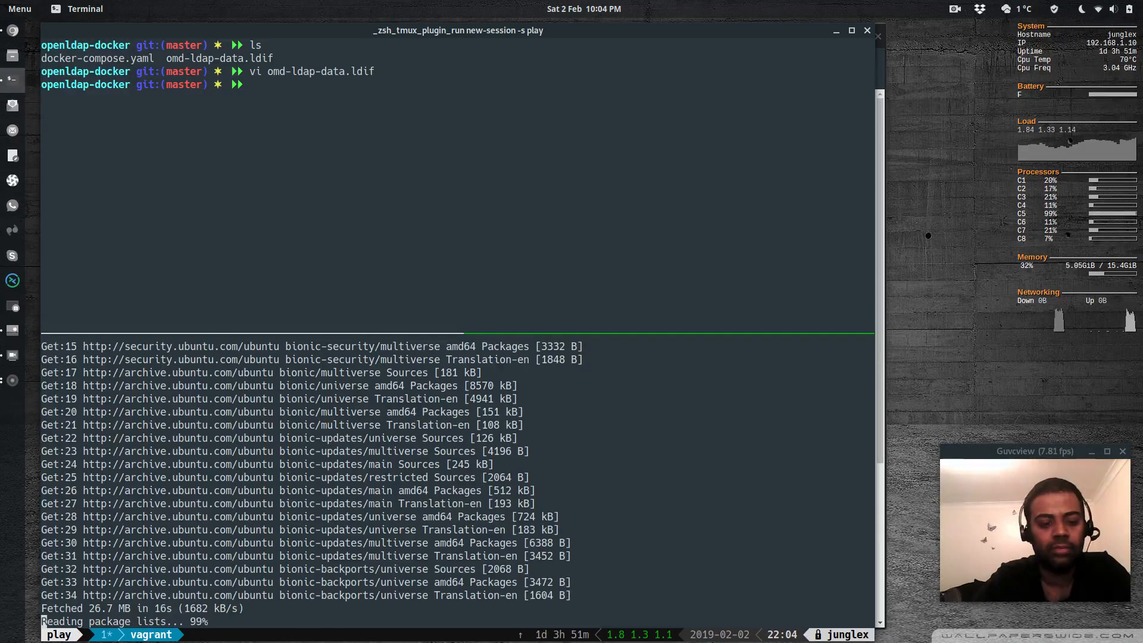
Install the gdebi-core package on the VM with sudo apt-get install gdebi-core.
type("sud")
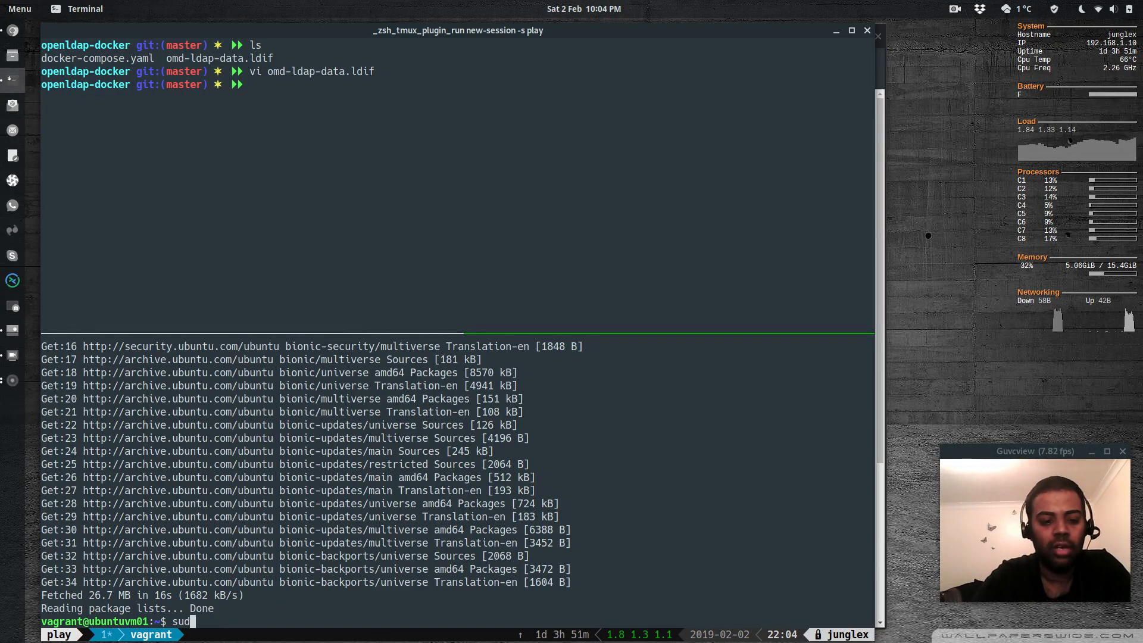
type("o apt-get ")
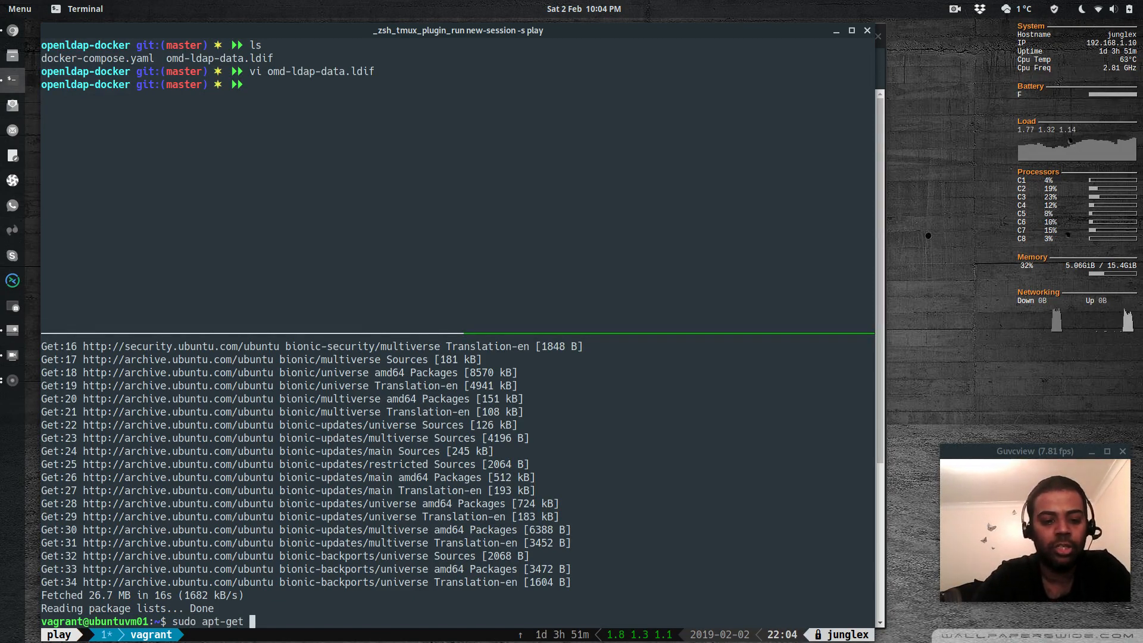
type("insta")
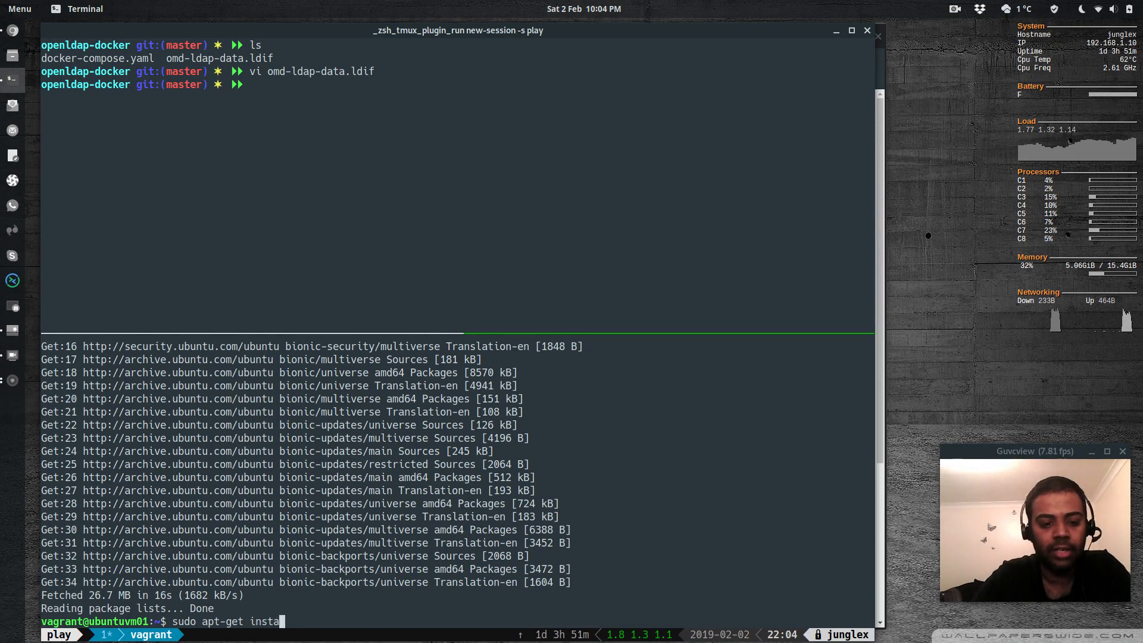
type("ll gde")
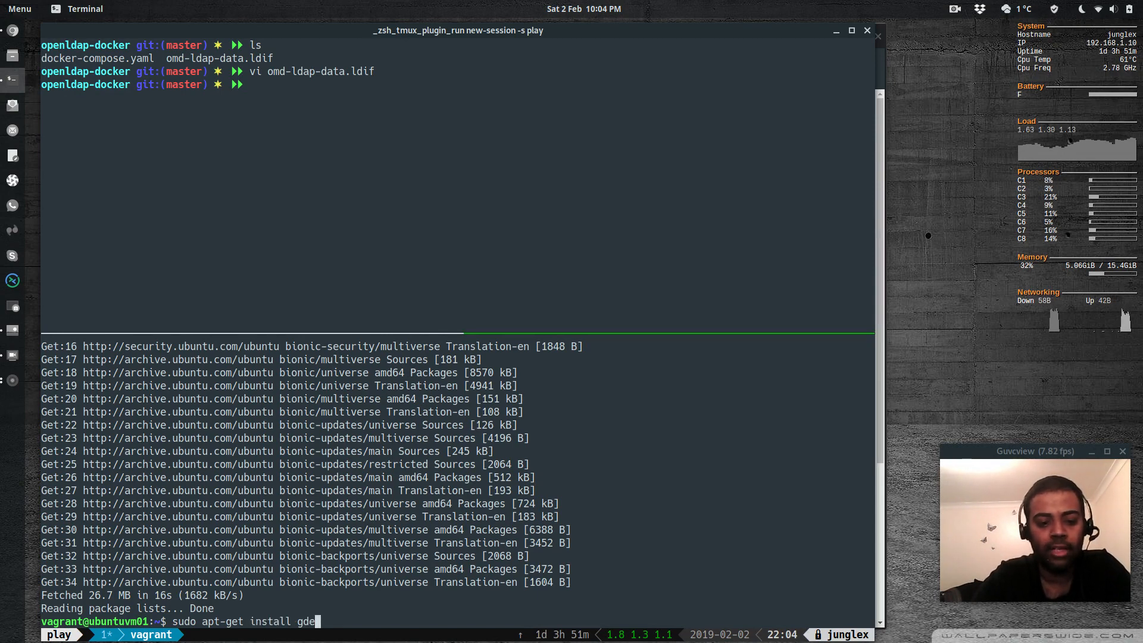
type("bi-core")
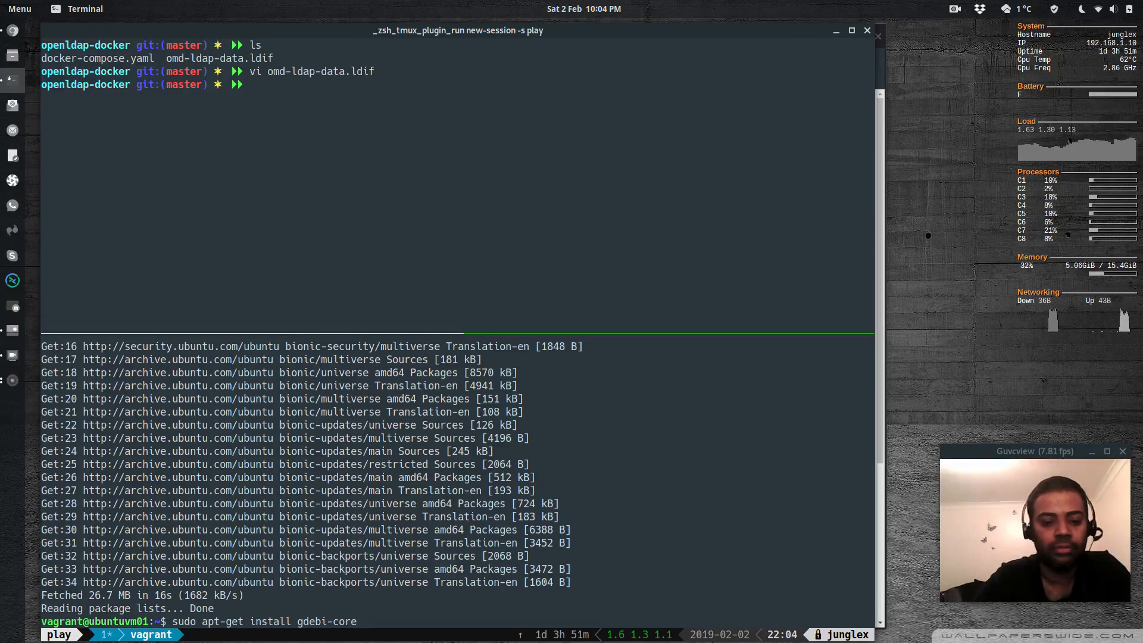
key("Return")
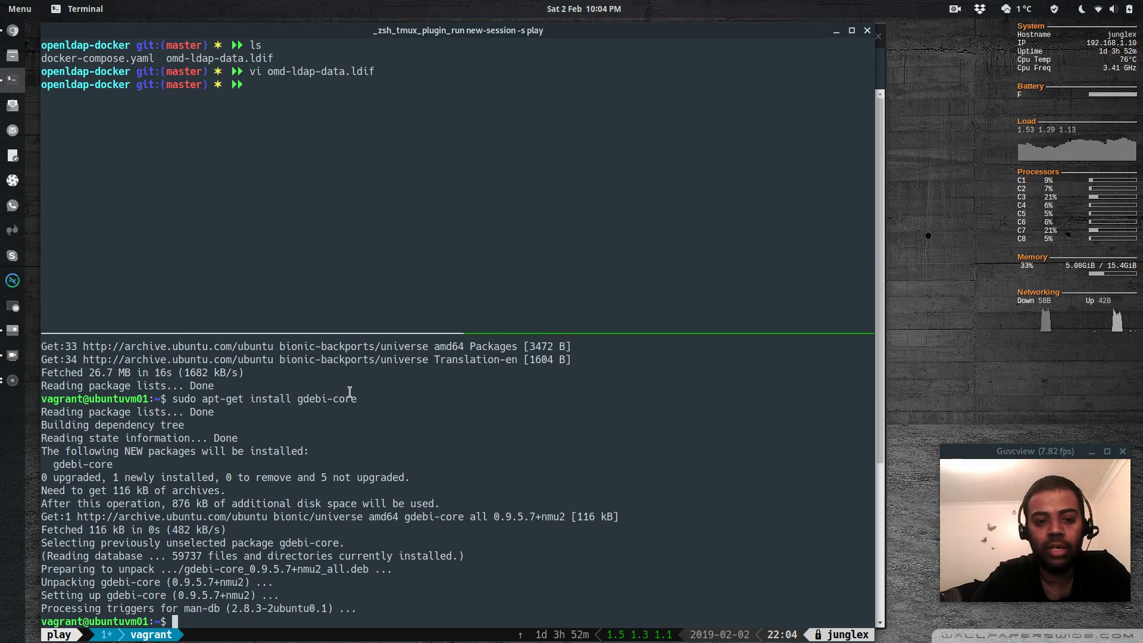
Switch to Google Chrome, search for check_mk in a new tab and open the Downloads page of mathias-kettner.com.
left_click(13, 30)
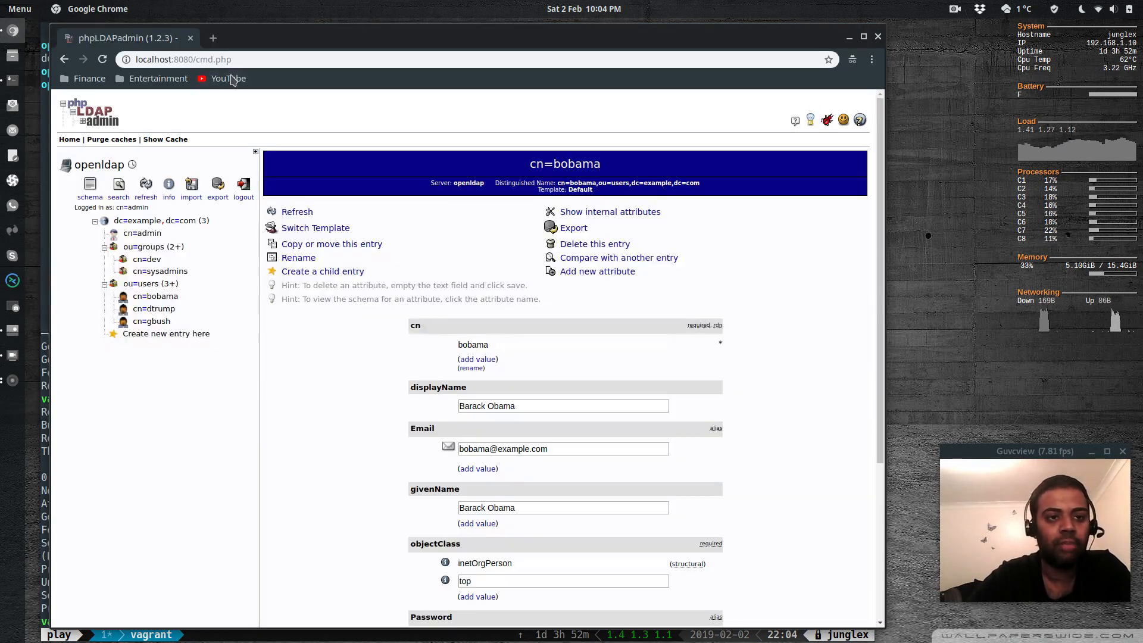
left_click(214, 39)
type("check_mk")
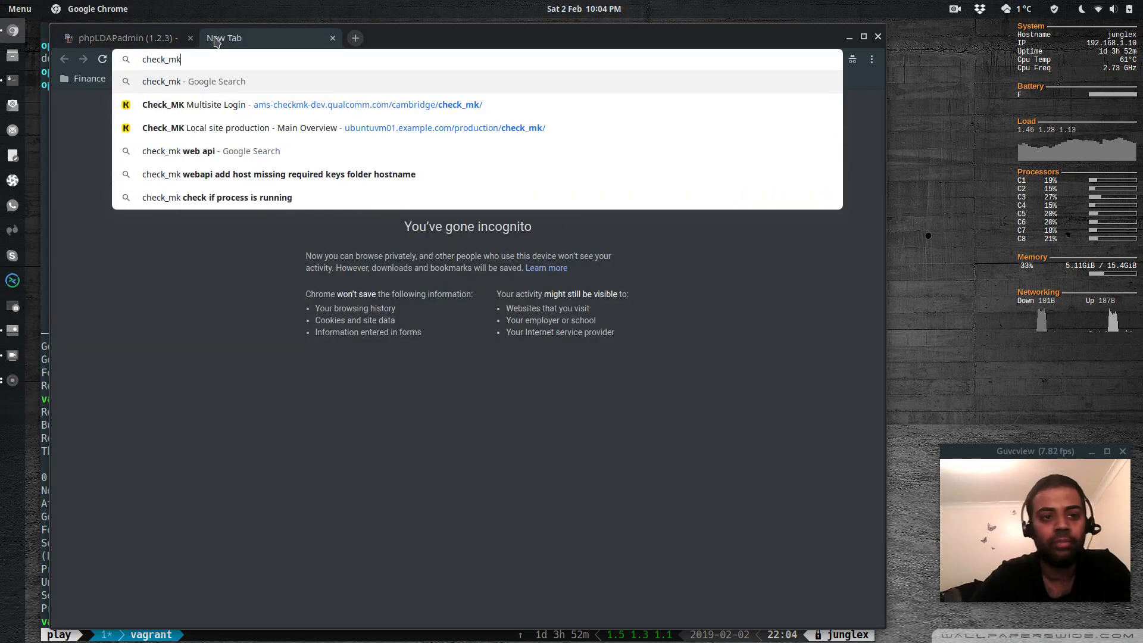
key("Return")
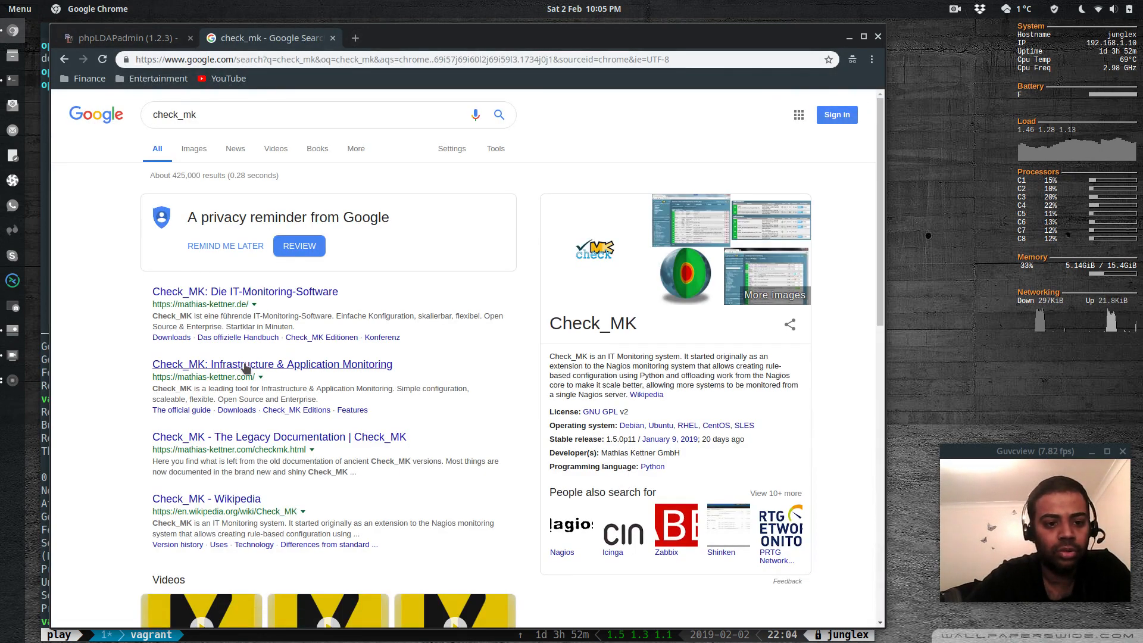
left_click(244, 364)
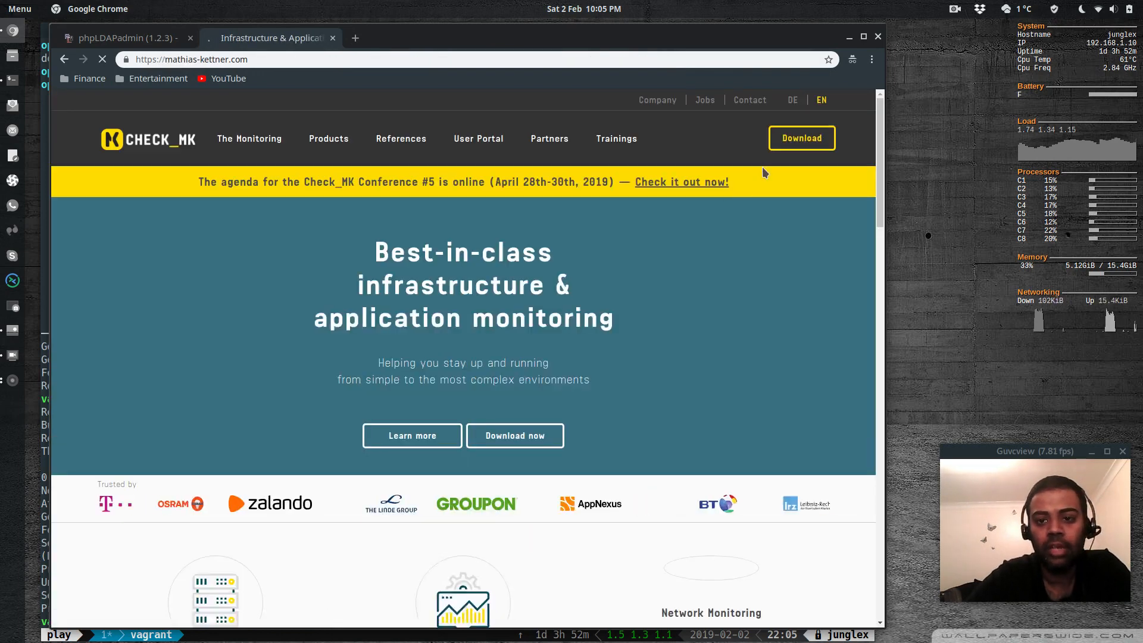
left_click(801, 138)
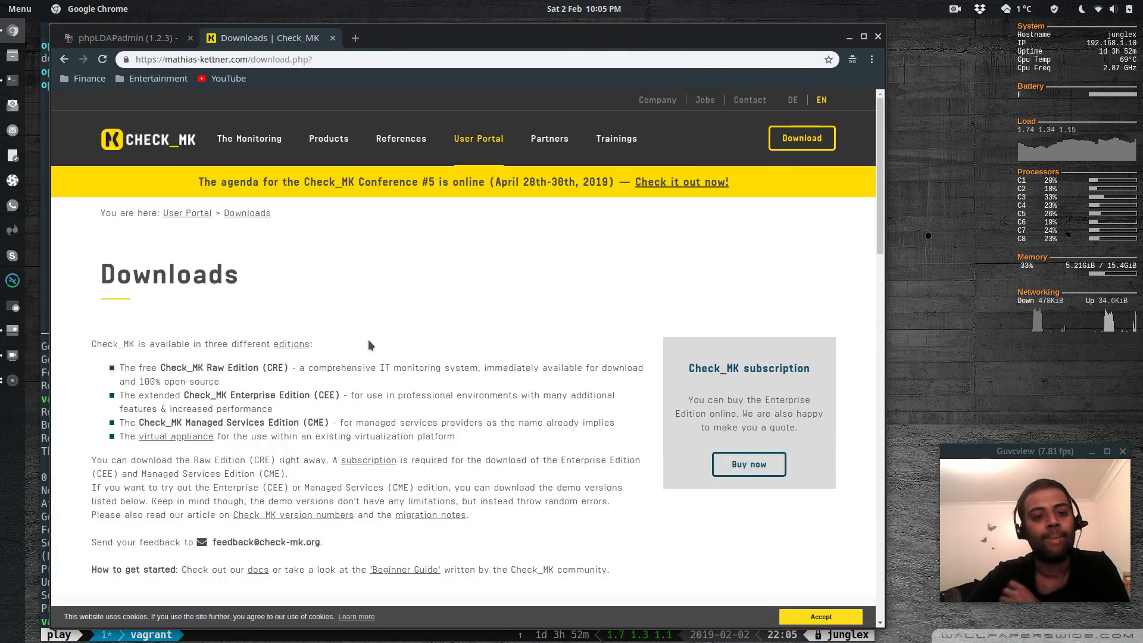
Open the Check_MK Raw Edition 1.5.0p11 release and copy the download link address for Ubuntu 18.04 (bionic), 64 Bit.
scroll(368, 342, "down", 6)
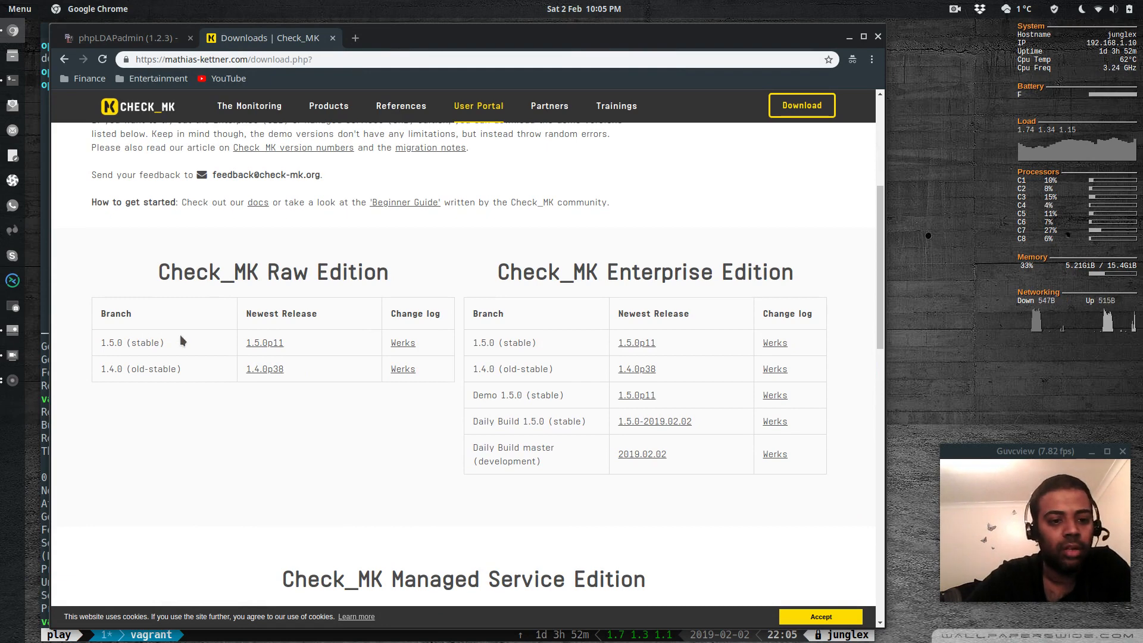
left_click(251, 344)
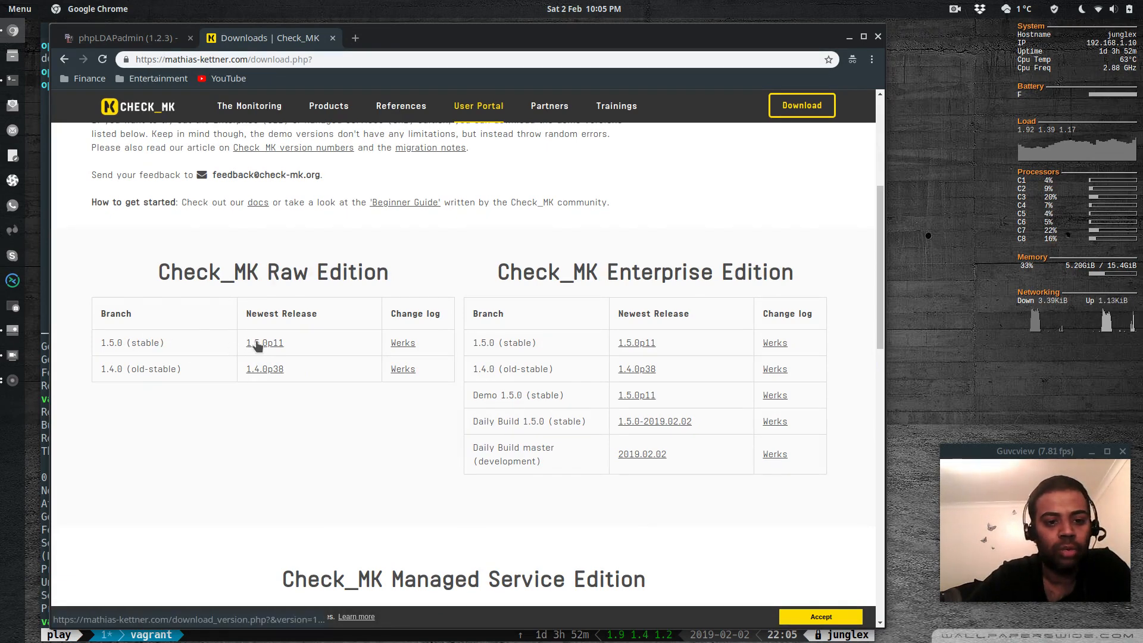
scroll(207, 385, "down", 3)
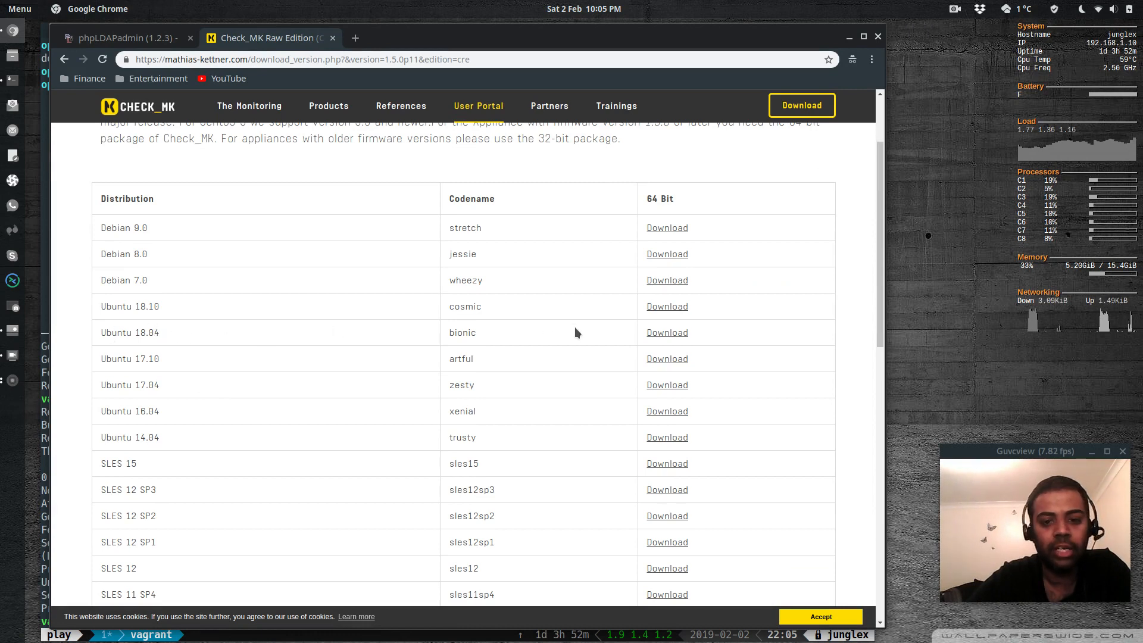
right_click(656, 334)
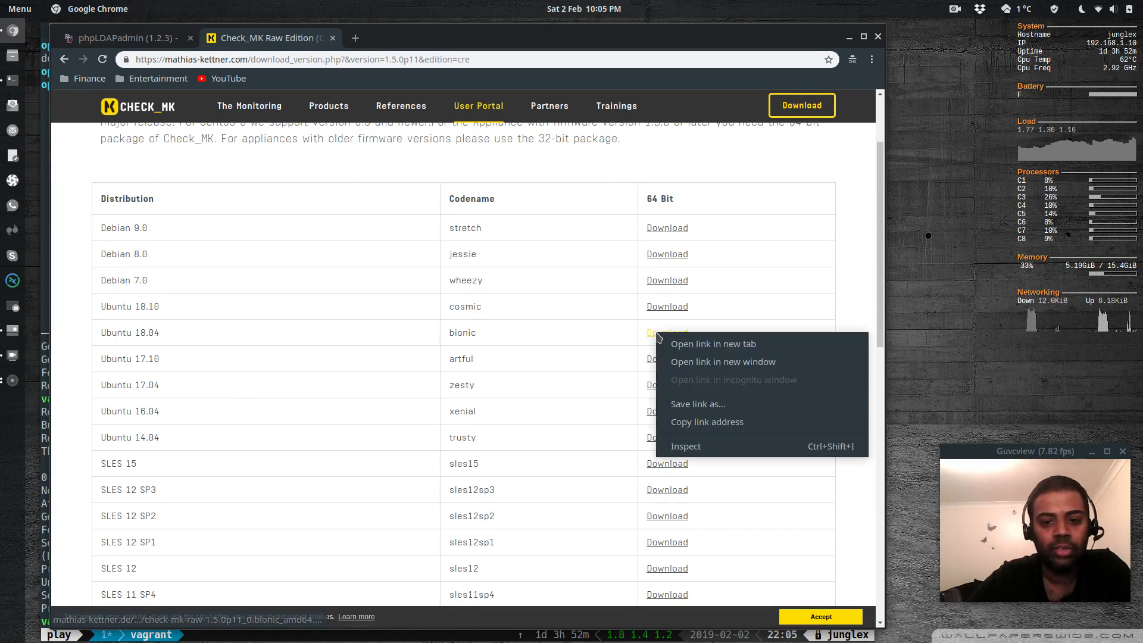
left_click(699, 420)
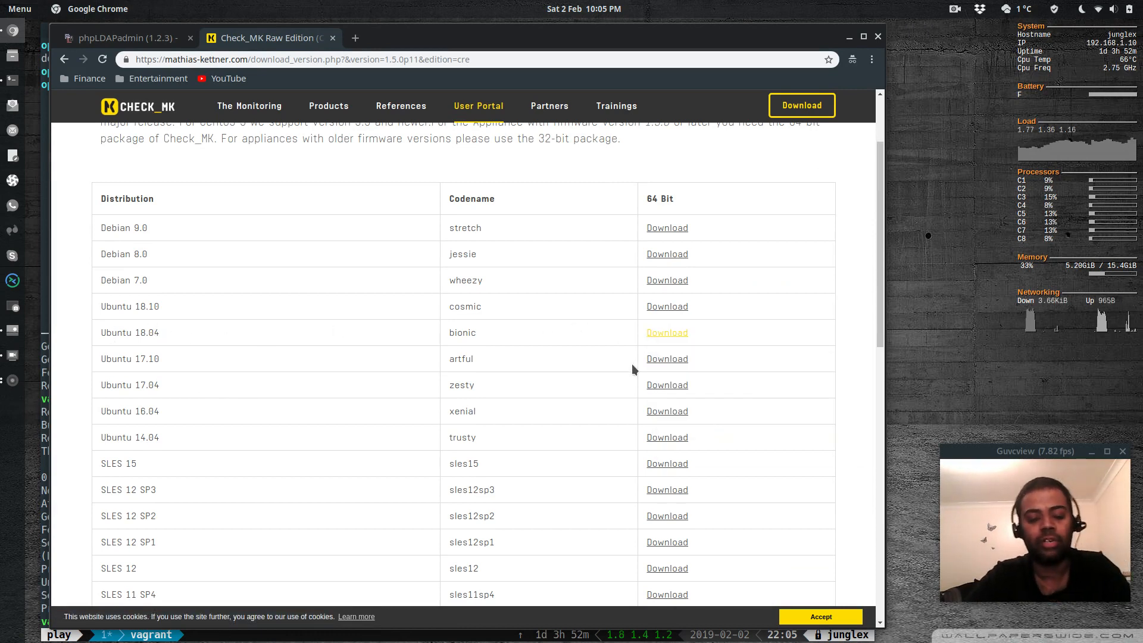
Switch to the terminal, clear the VM's screen and begin a wget command with the copied Check_MK package link.
key("alt+Tab")
type("clear")
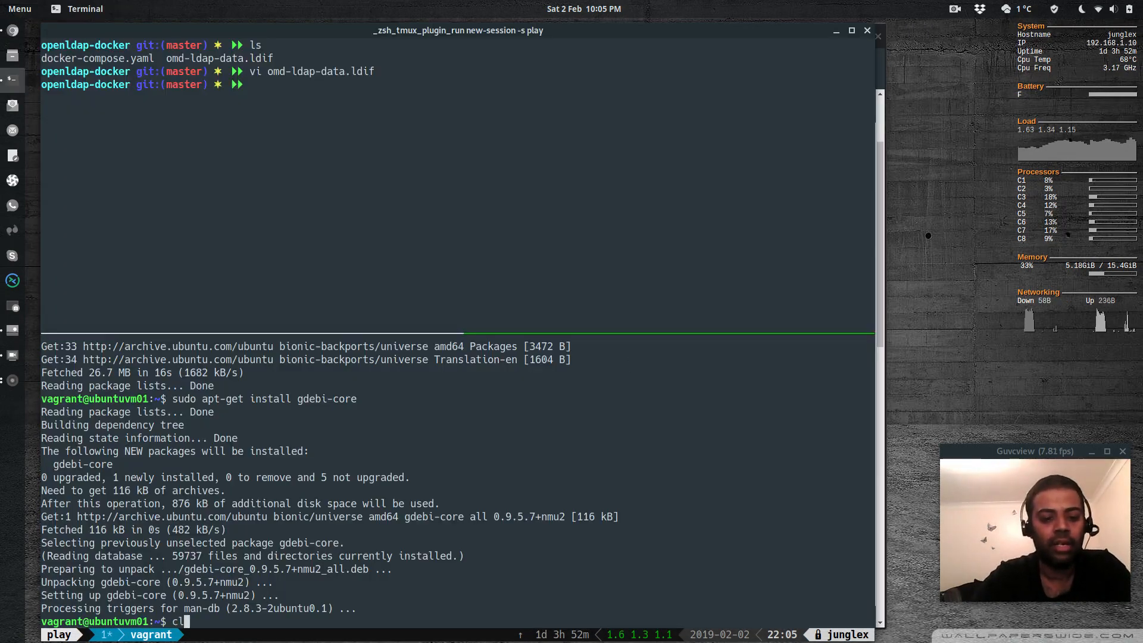
key("Return")
type("wget")
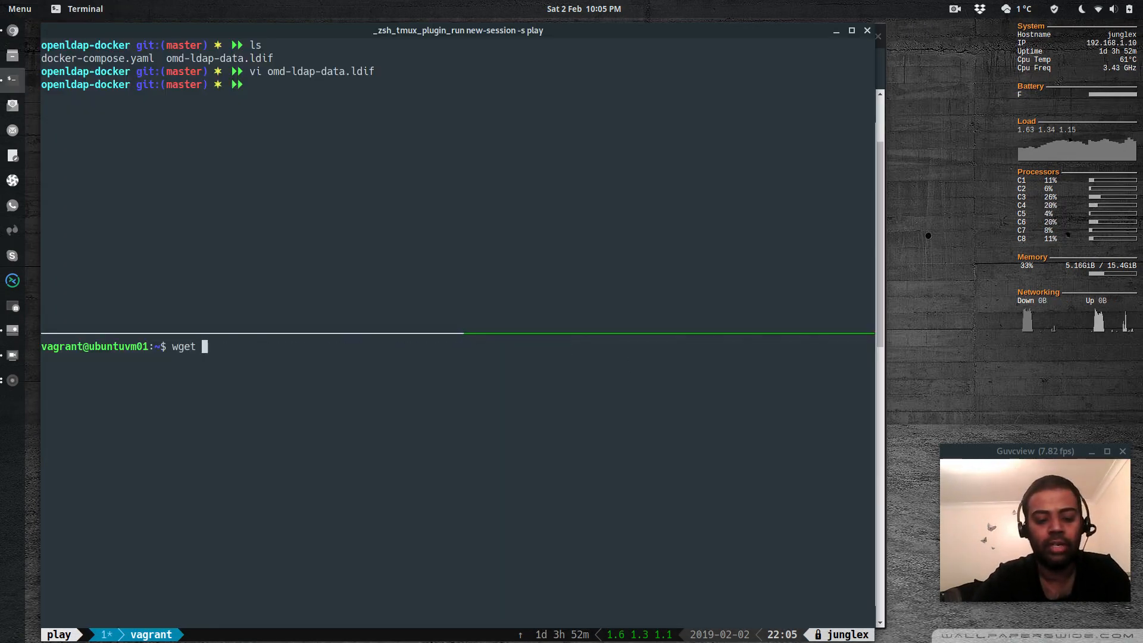
key("ctrl+shift+v")
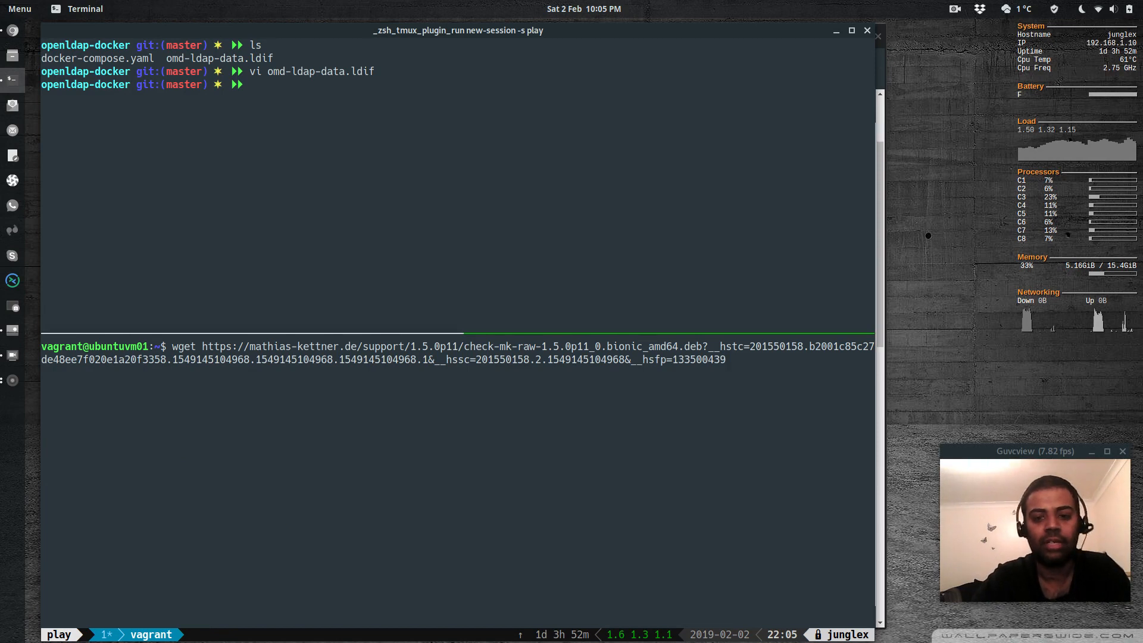
Strip the query string after .deb from the wget link and download check-mk-raw-1.5.0p11_0.bionic_amd64.deb to the VM.
key("BackSpace")
key("BackSpace")
key("BackSpace")
key("BackSpace")
key("BackSpace")
key("BackSpace")
key("BackSpace")
key("BackSpace")
key("BackSpace")
key("BackSpace")
key("BackSpace")
key("BackSpace")
key("BackSpace")
key("BackSpace")
key("BackSpace")
key("BackSpace")
key("BackSpace")
key("BackSpace")
key("BackSpace")
key("BackSpace")
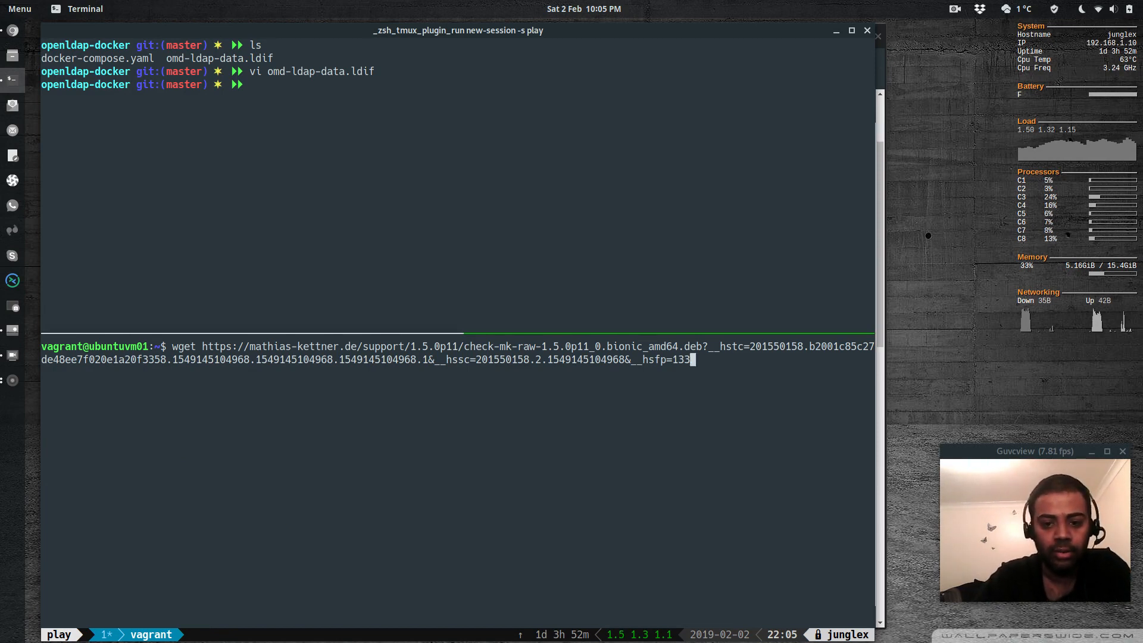
key("BackSpace")
key("BackSpace")
key("BackSpace")
key("BackSpace")
key("BackSpace")
key("BackSpace")
key("BackSpace")
key("BackSpace")
key("BackSpace")
key("BackSpace")
key("BackSpace")
key("BackSpace")
key("BackSpace")
key("BackSpace")
key("BackSpace")
key("BackSpace")
key("BackSpace")
key("BackSpace")
key("BackSpace")
key("BackSpace")
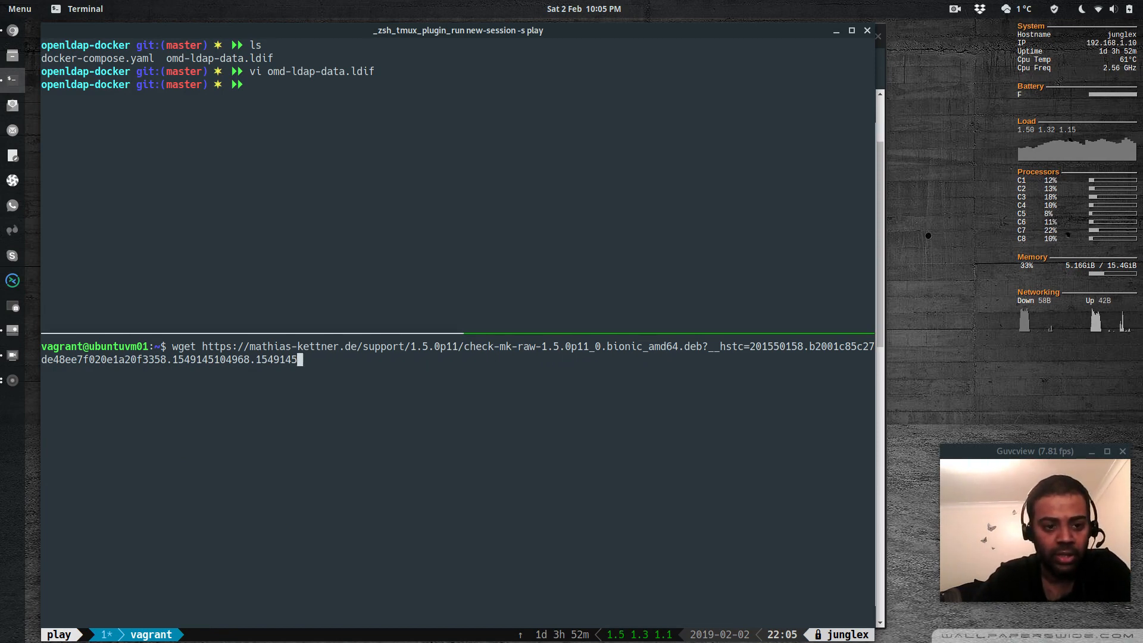
key("BackSpace")
key("BackSpace")
key("BackSpace")
key("BackSpace")
key("BackSpace")
key("BackSpace")
key("BackSpace")
key("BackSpace")
key("BackSpace")
key("BackSpace")
key("BackSpace")
key("BackSpace")
key("BackSpace")
key("BackSpace")
key("BackSpace")
key("BackSpace")
key("BackSpace")
key("BackSpace")
key("BackSpace")
key("BackSpace")
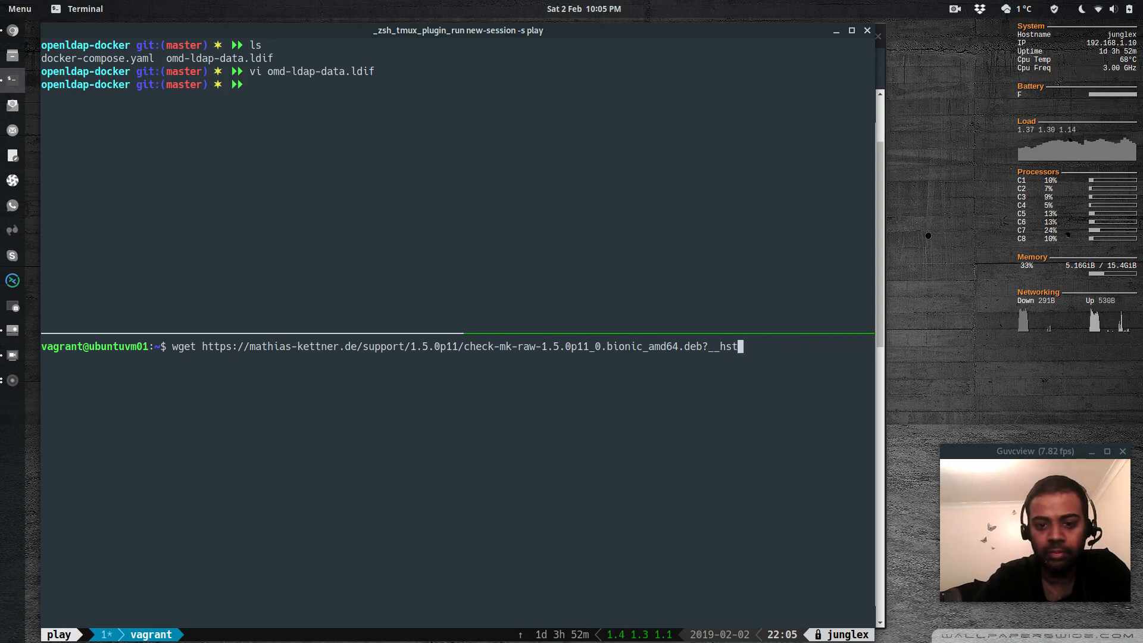
key("Return")
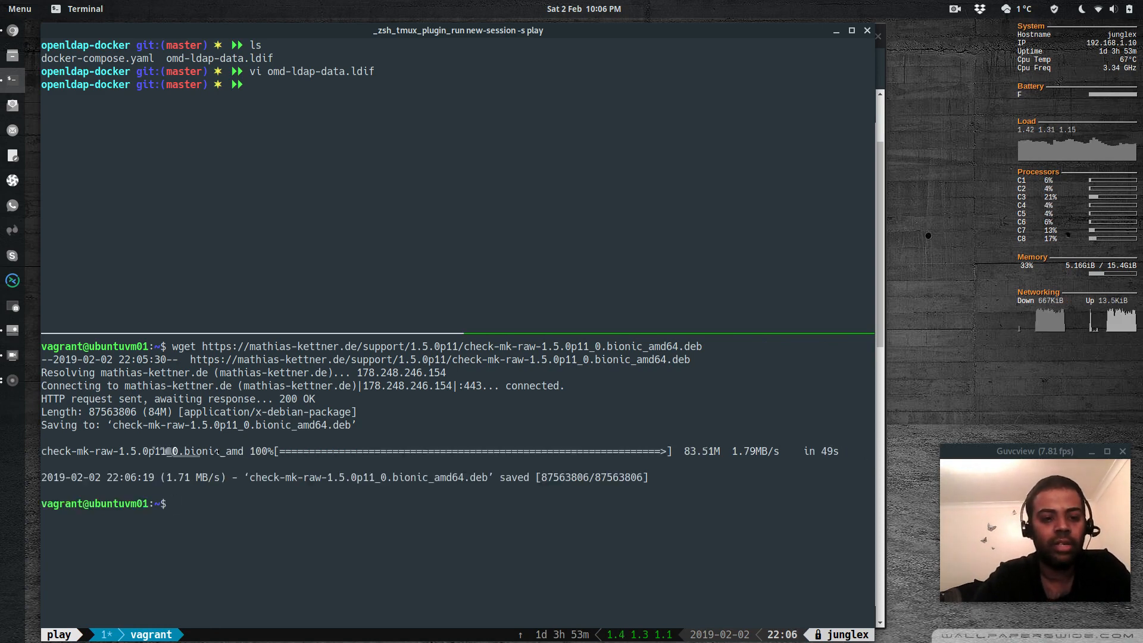
Install the downloaded check-mk-raw-1.5.0p11_0.bionic_amd64.deb package with sudo gdebi, answering y to the installation question.
type("sudo")
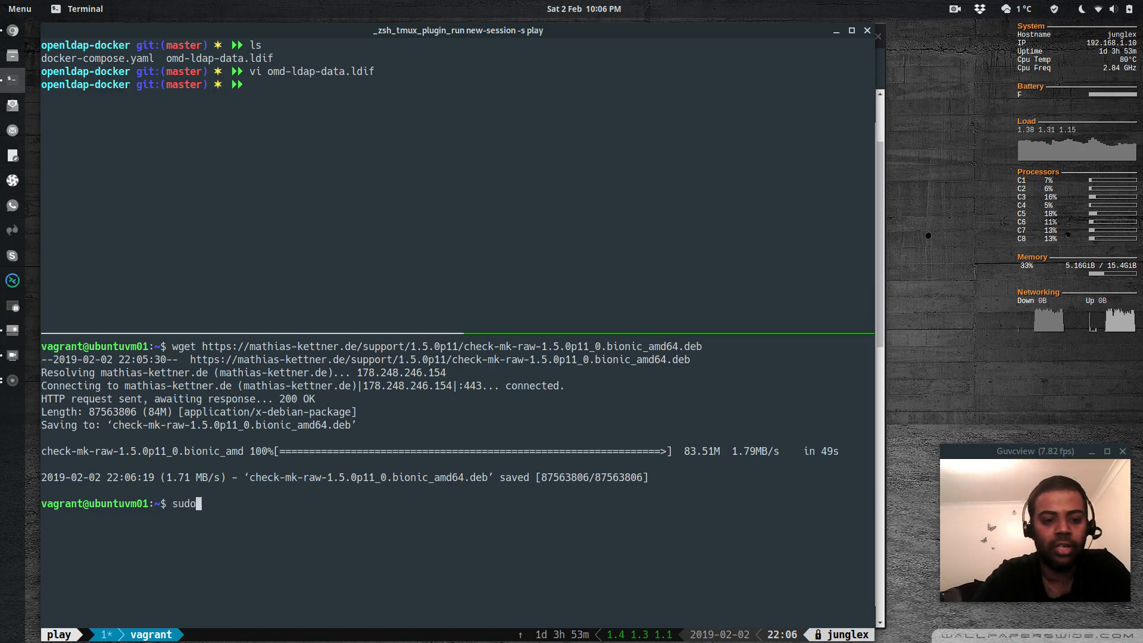
type(" gdebi chec")
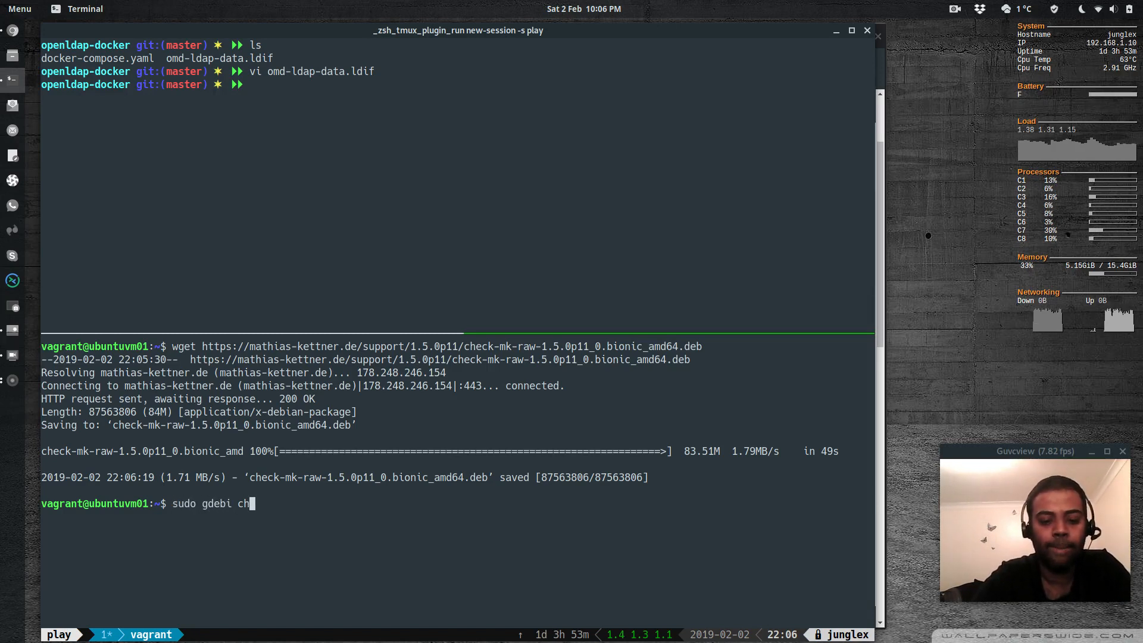
key("Tab")
key("Return")
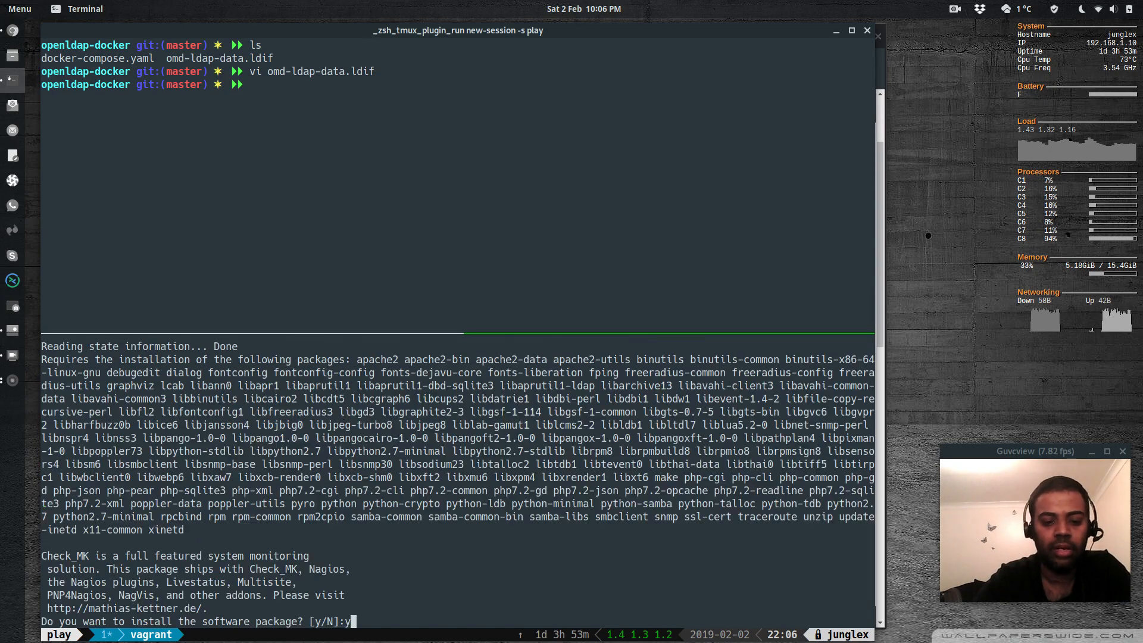
key("Return")
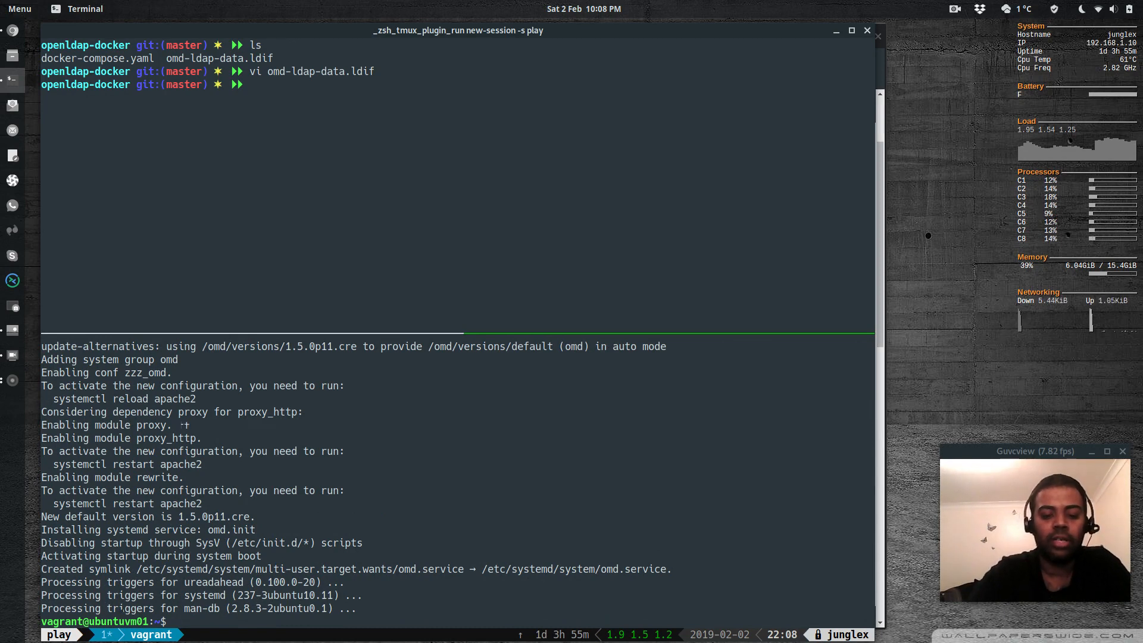
Check the installed OMD version on the VM with sudo omd version.
type("sudo omd v")
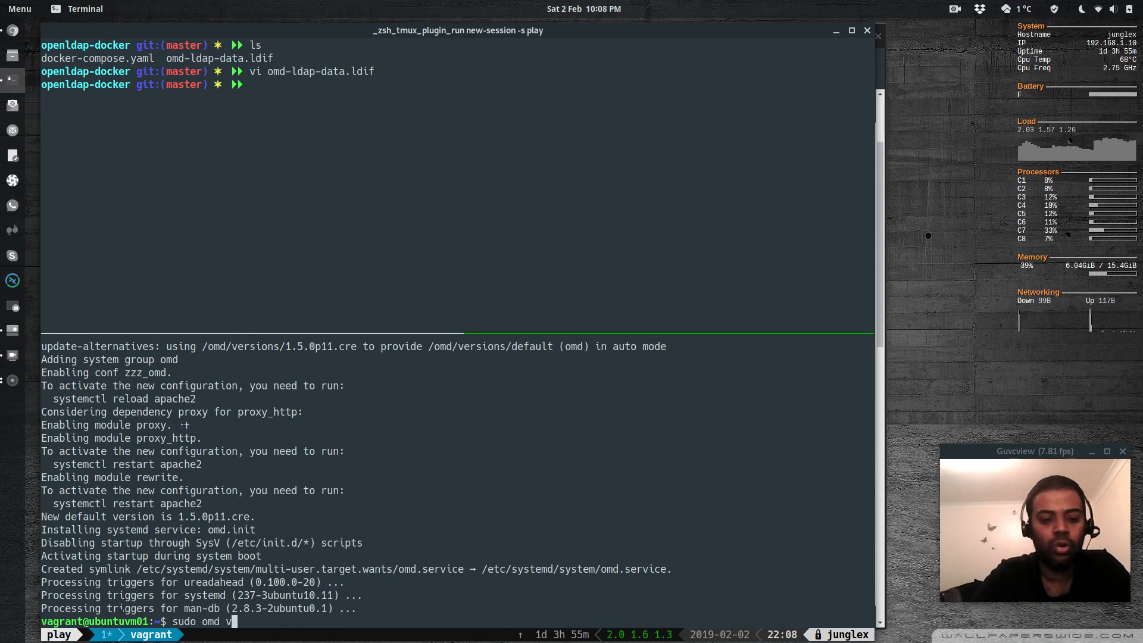
type("ersion")
key("Return")
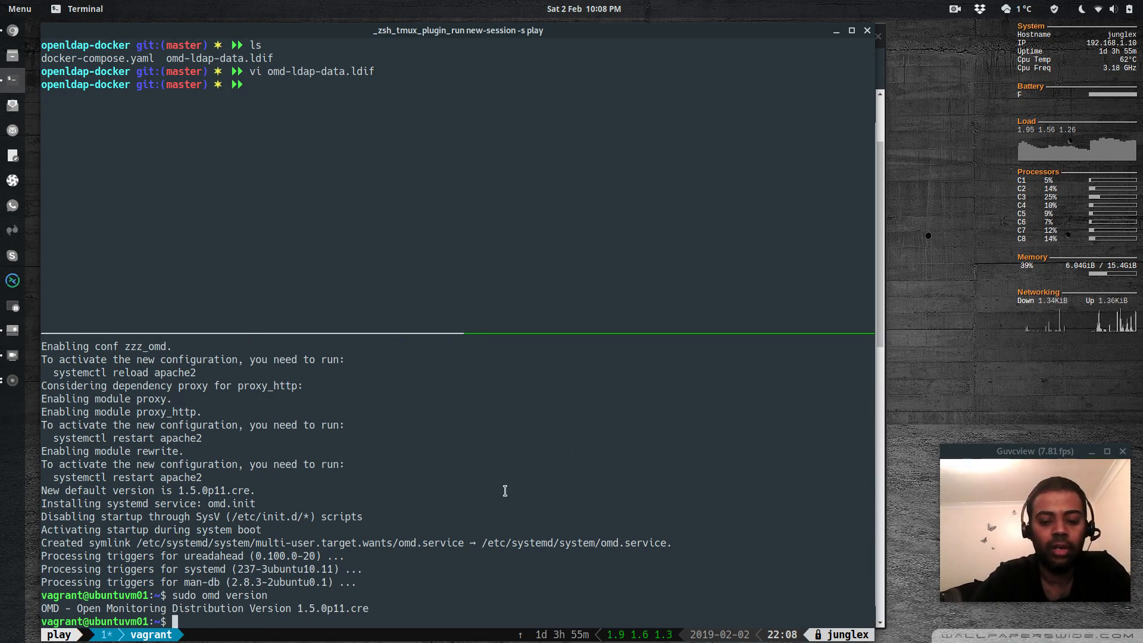
Create an OMD site named monitoring with sudo omd create monitoring.
type("sudo omd ")
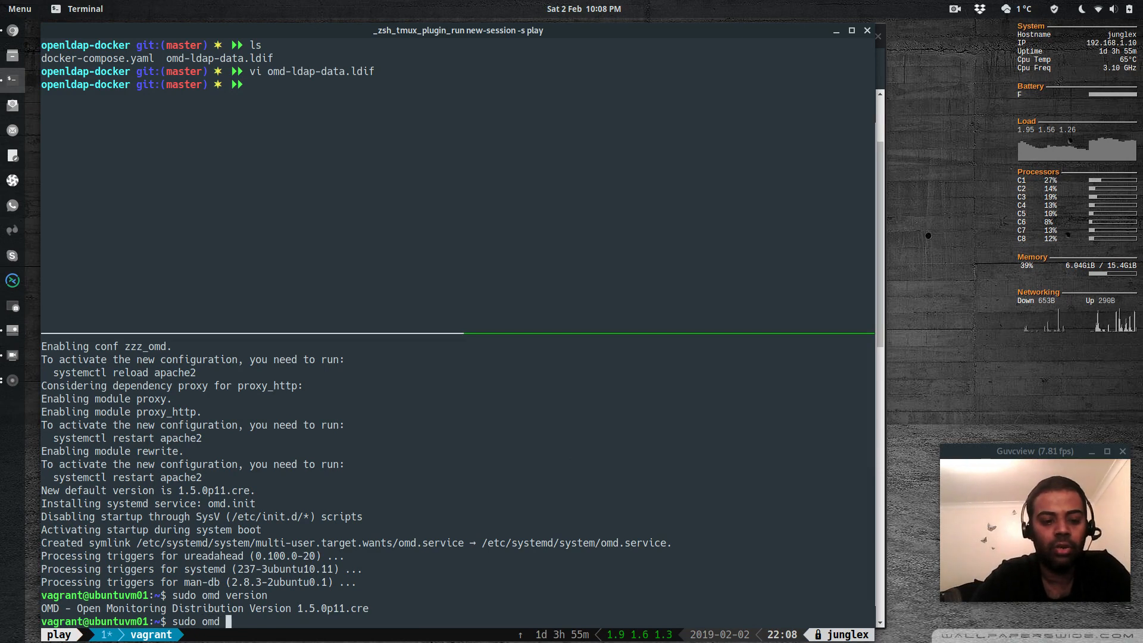
type("create monitoring")
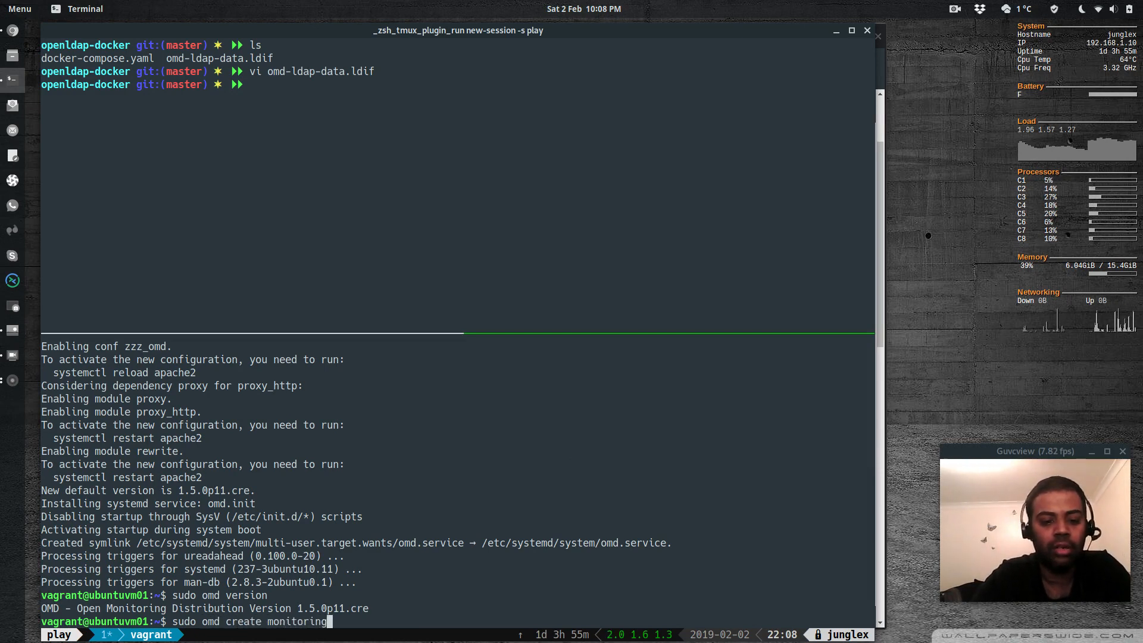
key("Return")
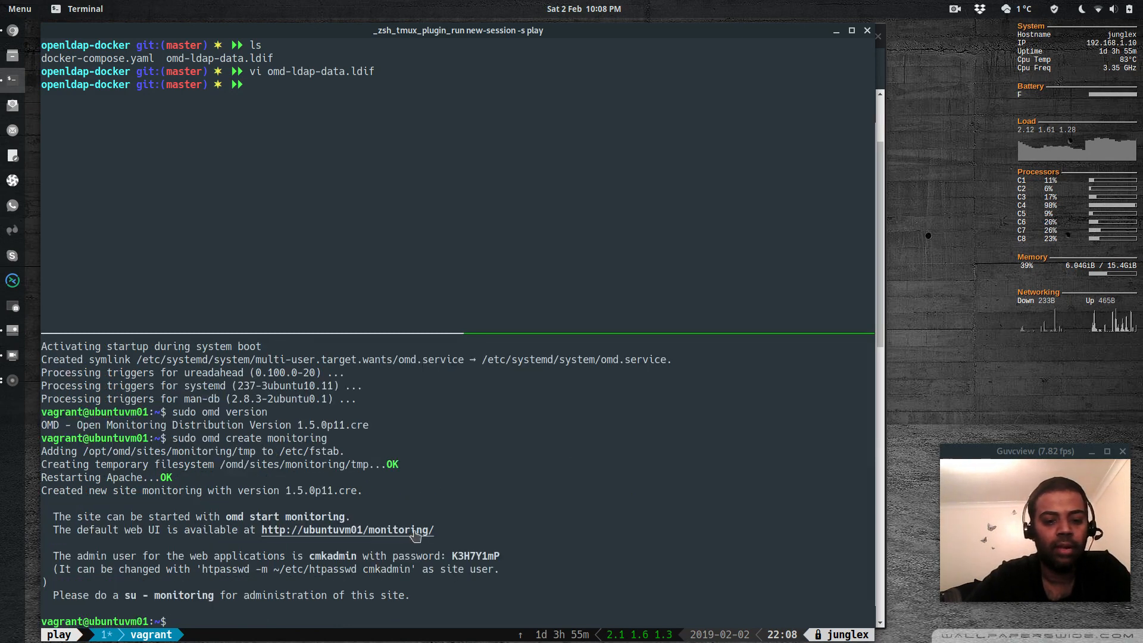
Copy the generated cmkadmin password from the site creation output.
double_click(468, 555)
right_click(469, 556)
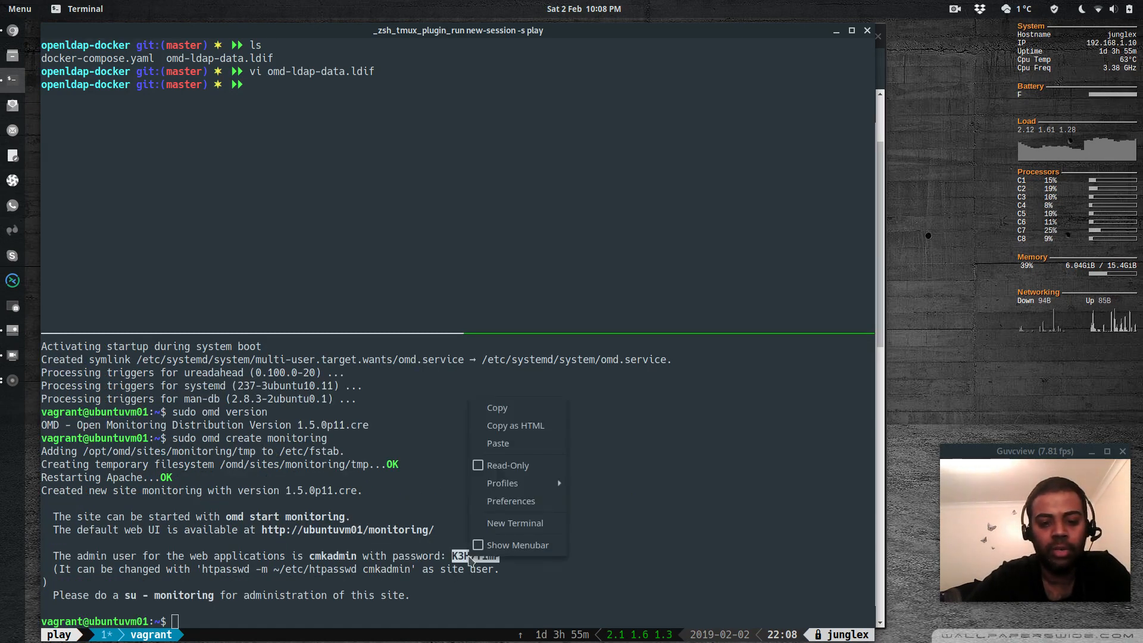
left_click(514, 411)
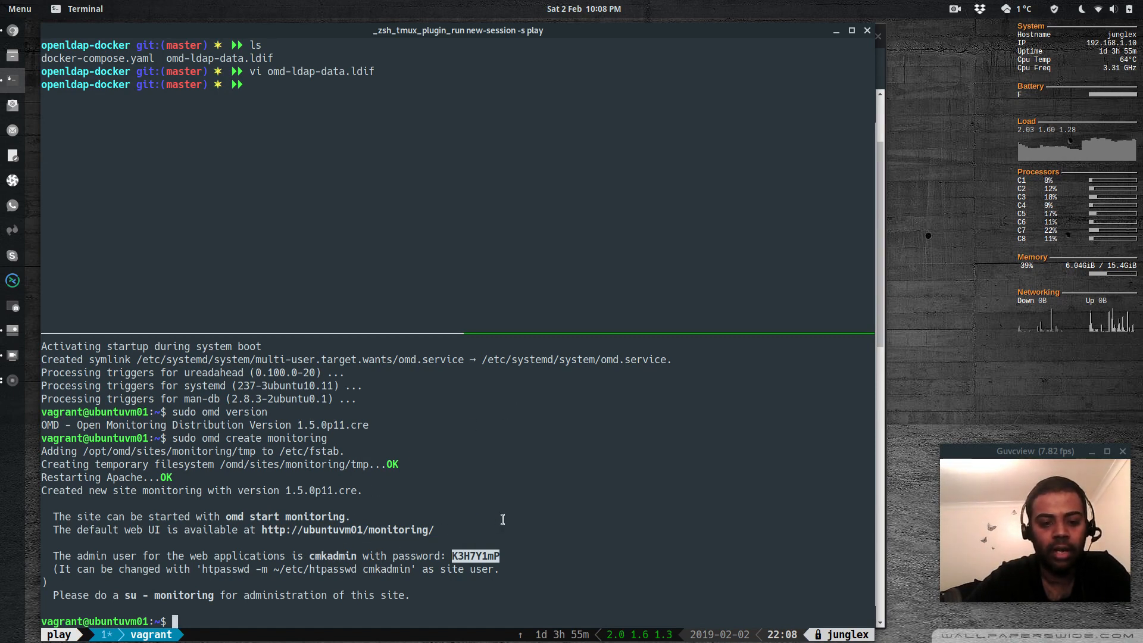
Start the new OMD site with sudo omd start monitoring.
type("do ")
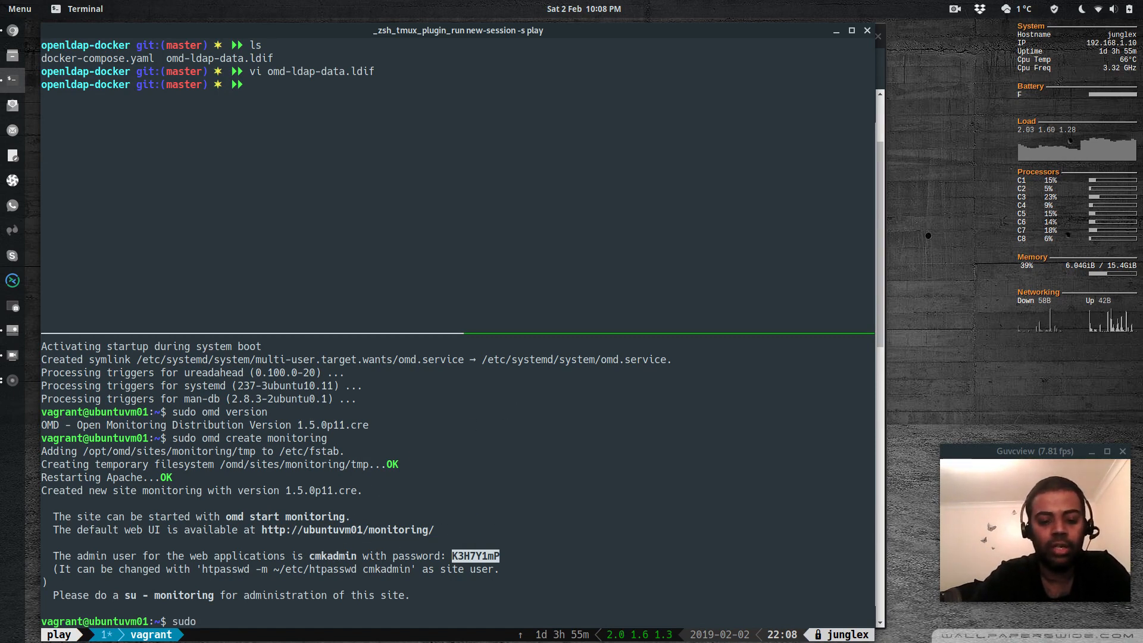
type("omd star")
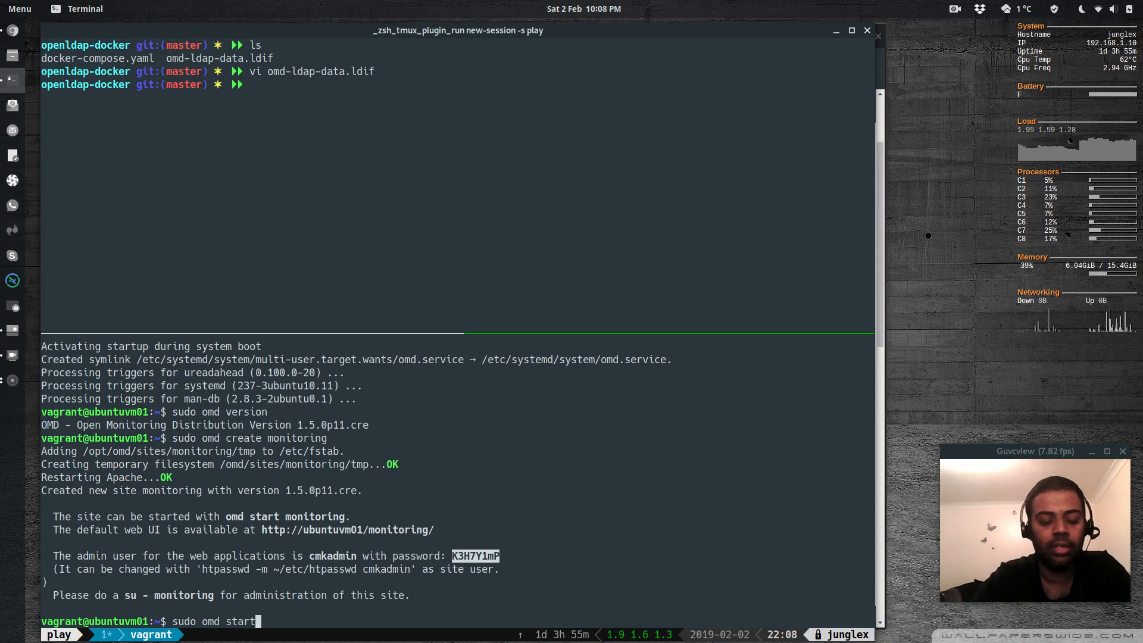
type("t monitoring")
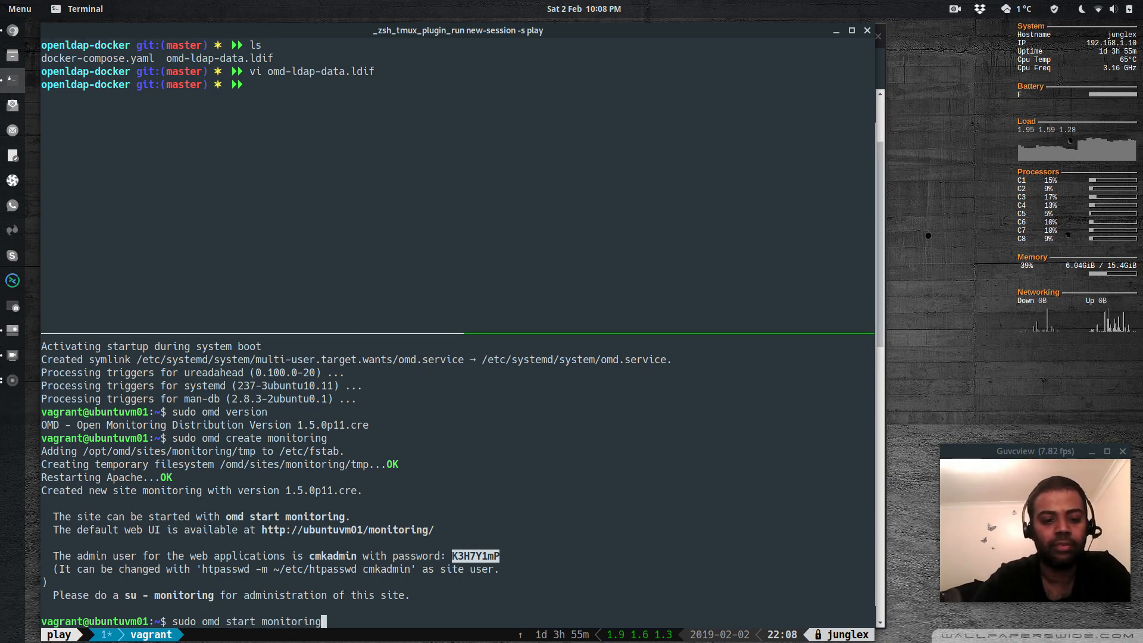
key("Return")
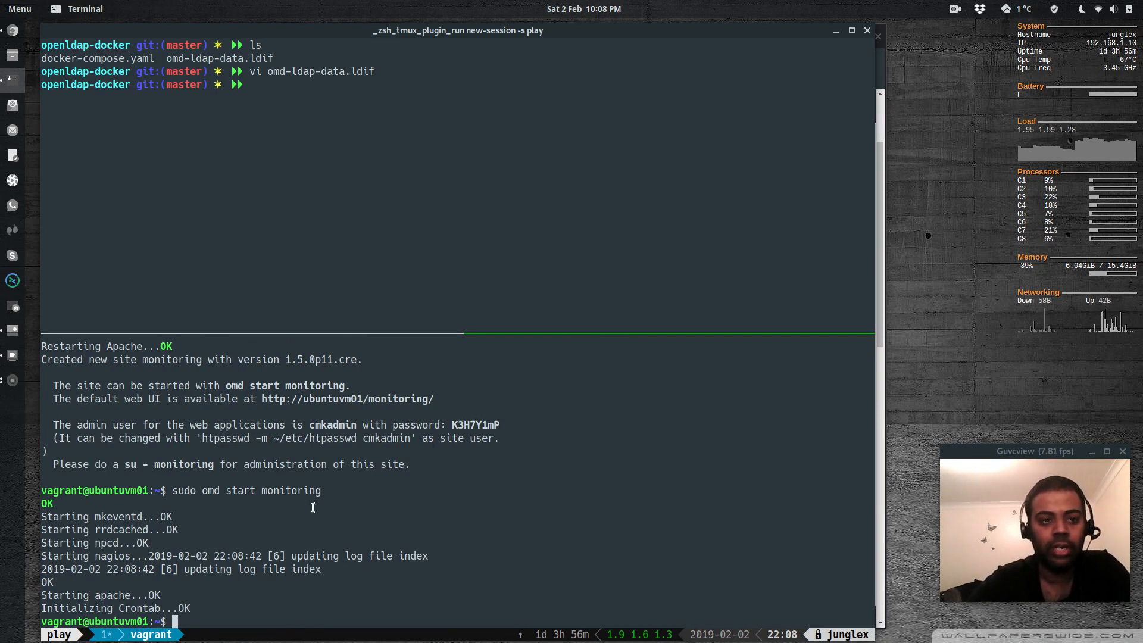
Switch to Google Chrome and open ubuntuvm01.example.com/monitoring in a new tab.
left_click(22, 37)
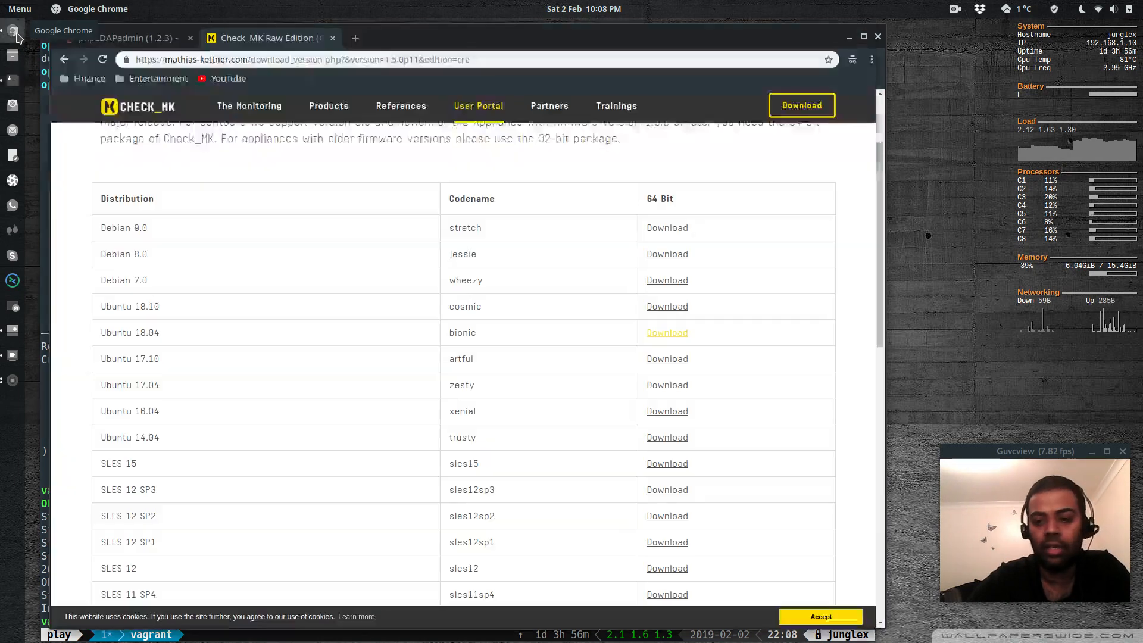
left_click(356, 39)
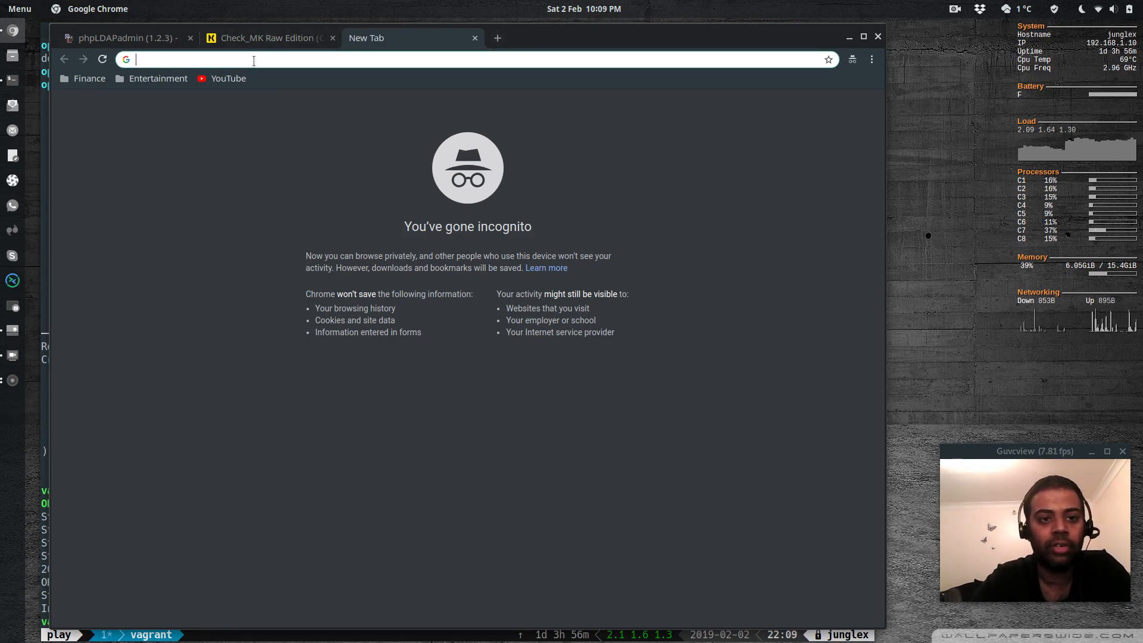
type("ubuntuvm")
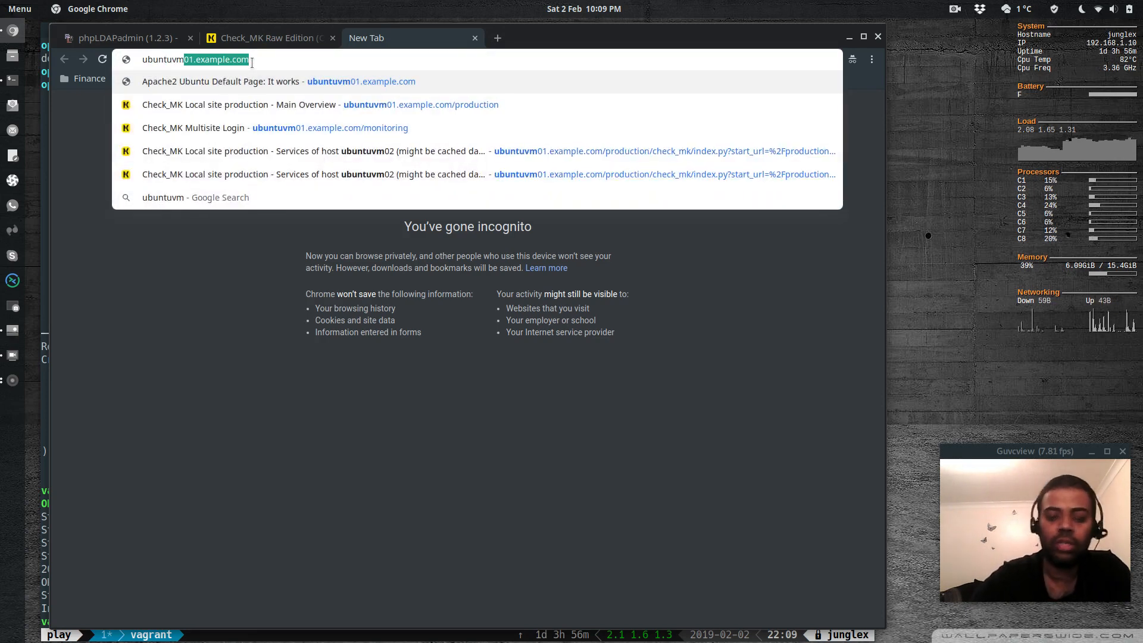
type("01.example.com/monito")
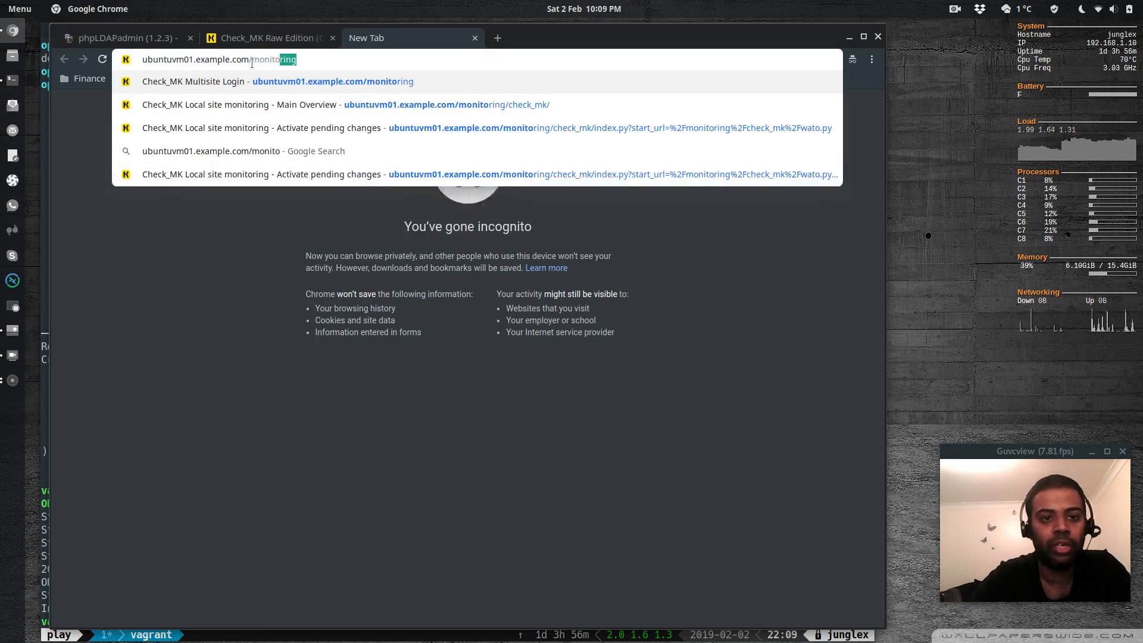
type("ring")
key("Return")
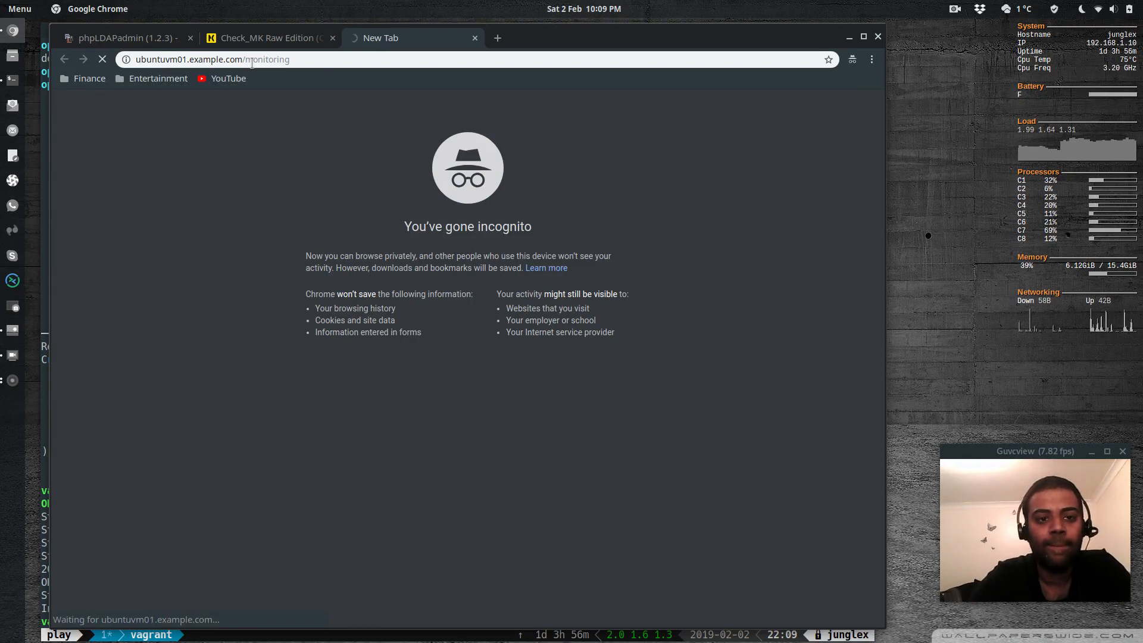
Log in to the Check_MK site as cmkadmin, pasting the copied account password.
type("cmkadmin")
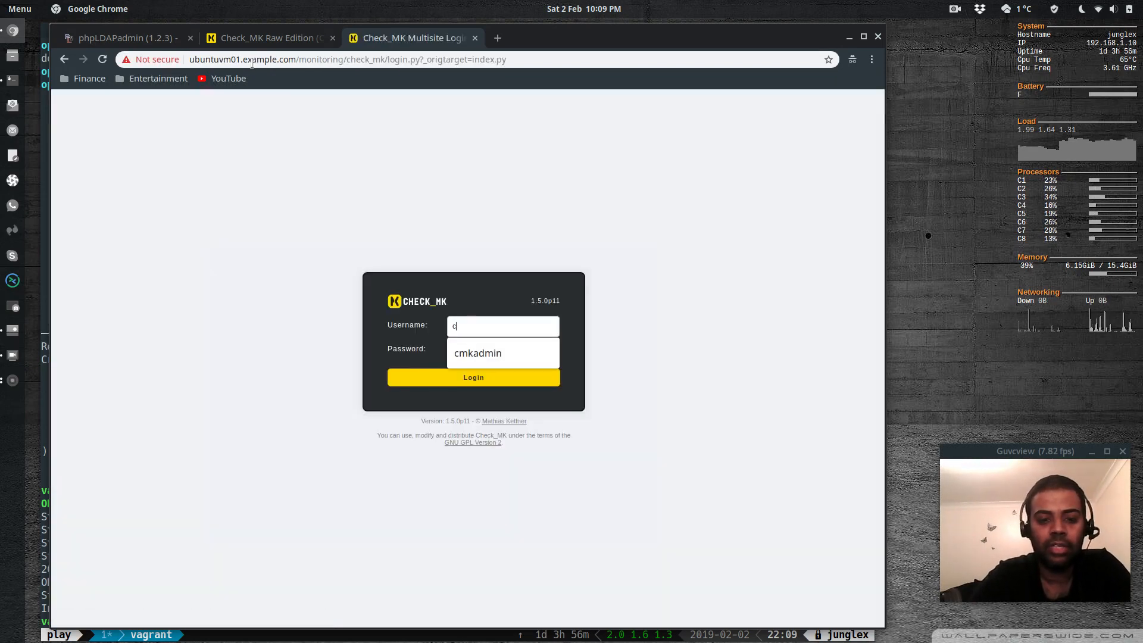
key("Tab")
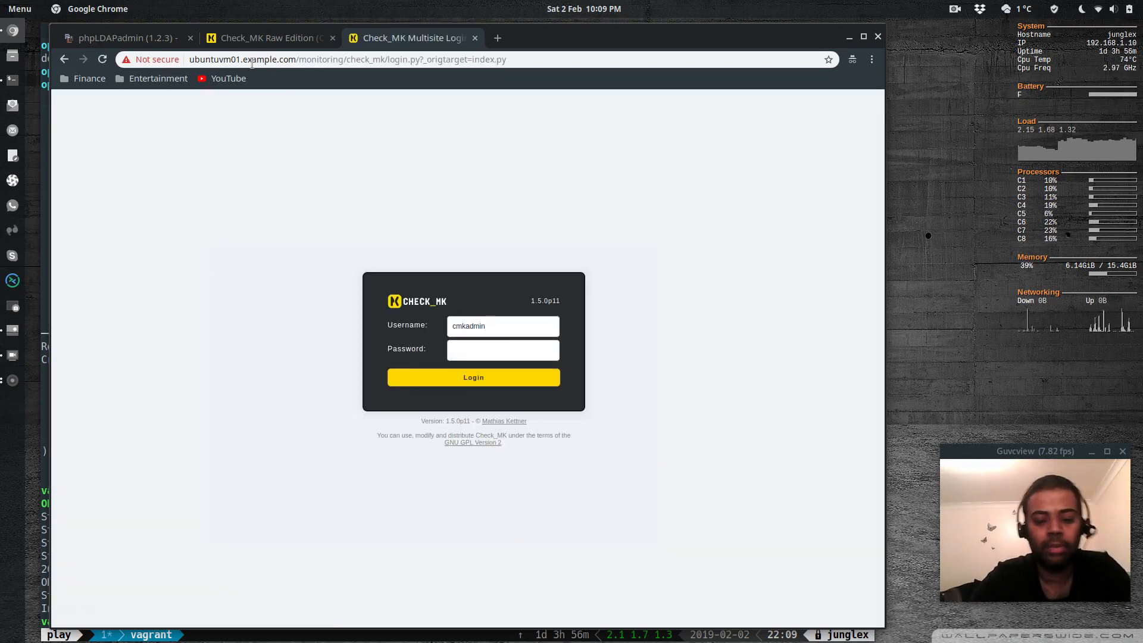
key("ctrl+v")
key("Return")
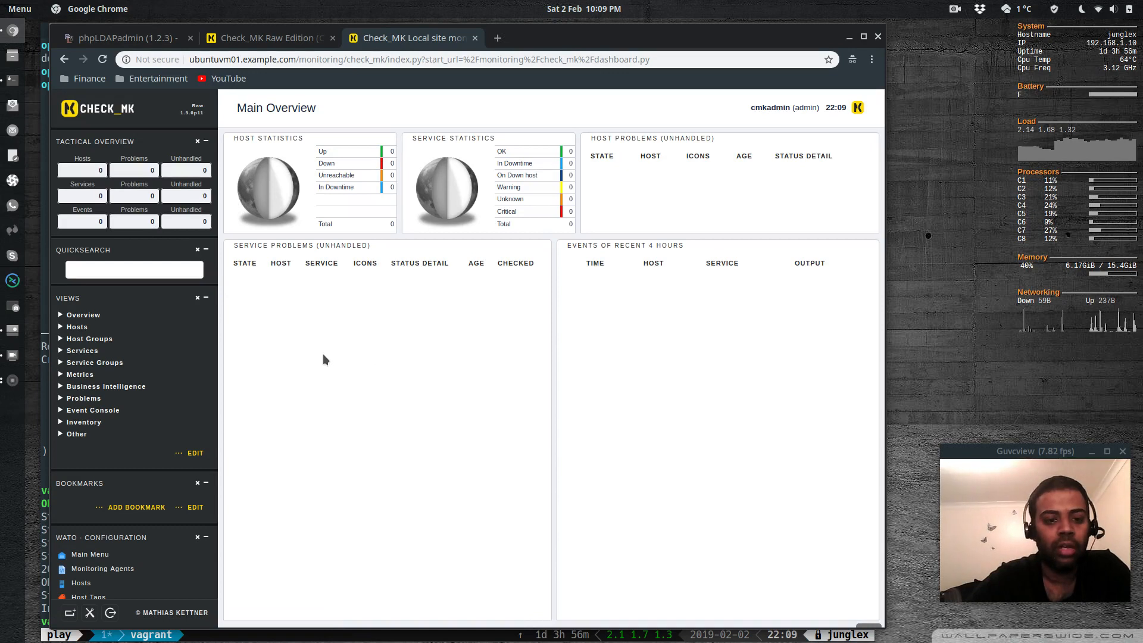
Open the LDAP connections from the WATO Users page and start creating a new connection.
scroll(125, 446, "down", 5)
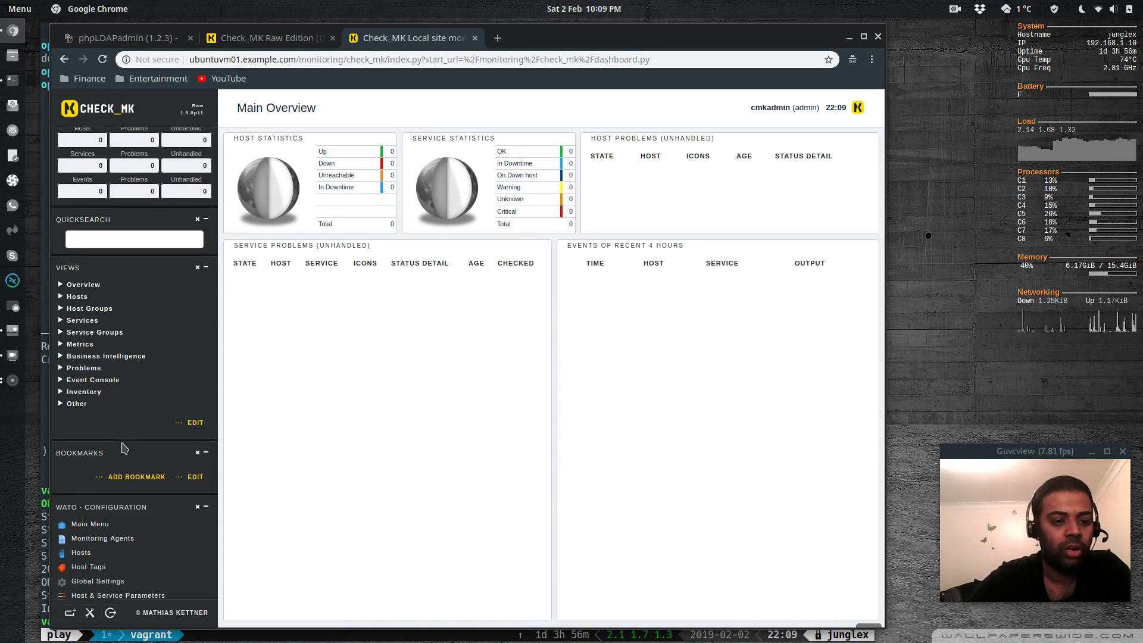
scroll(123, 446, "down", 2)
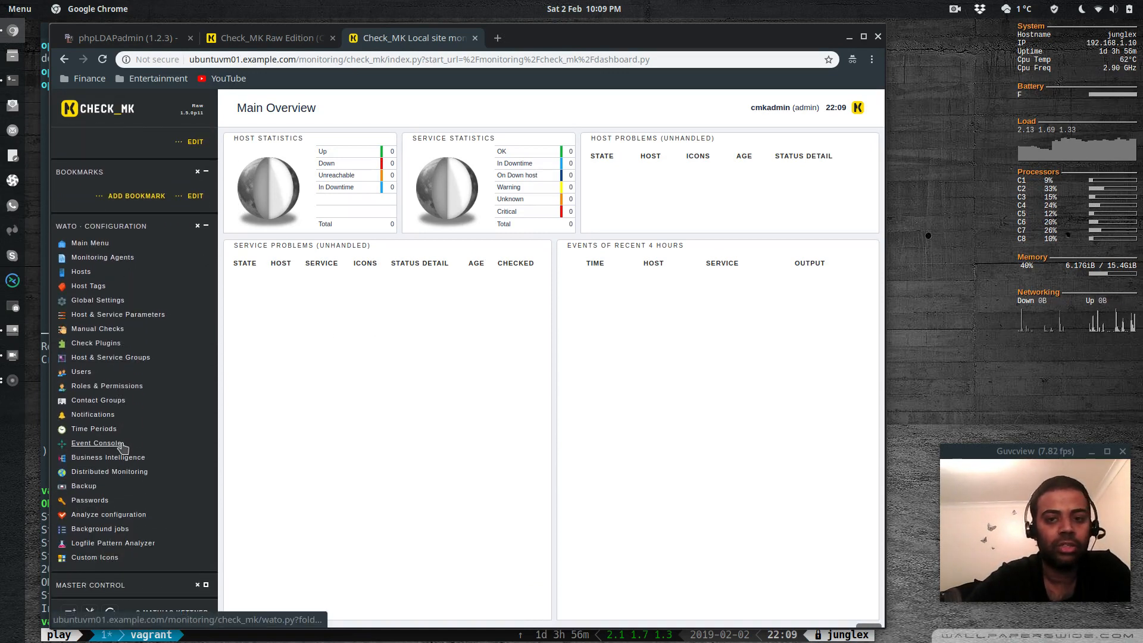
left_click(81, 372)
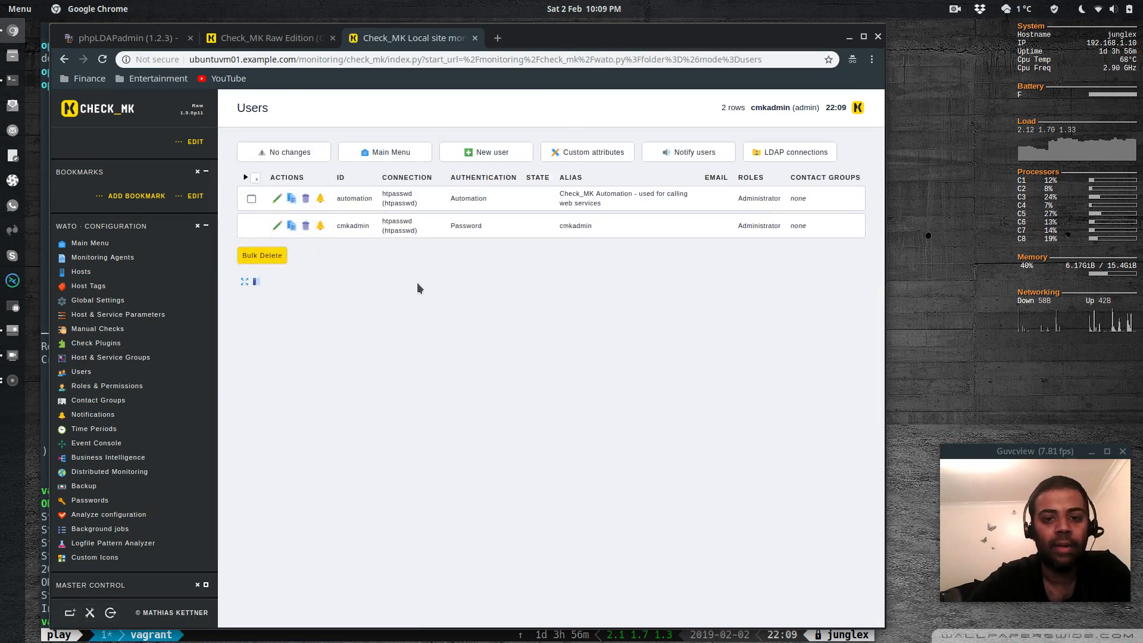
left_click(792, 154)
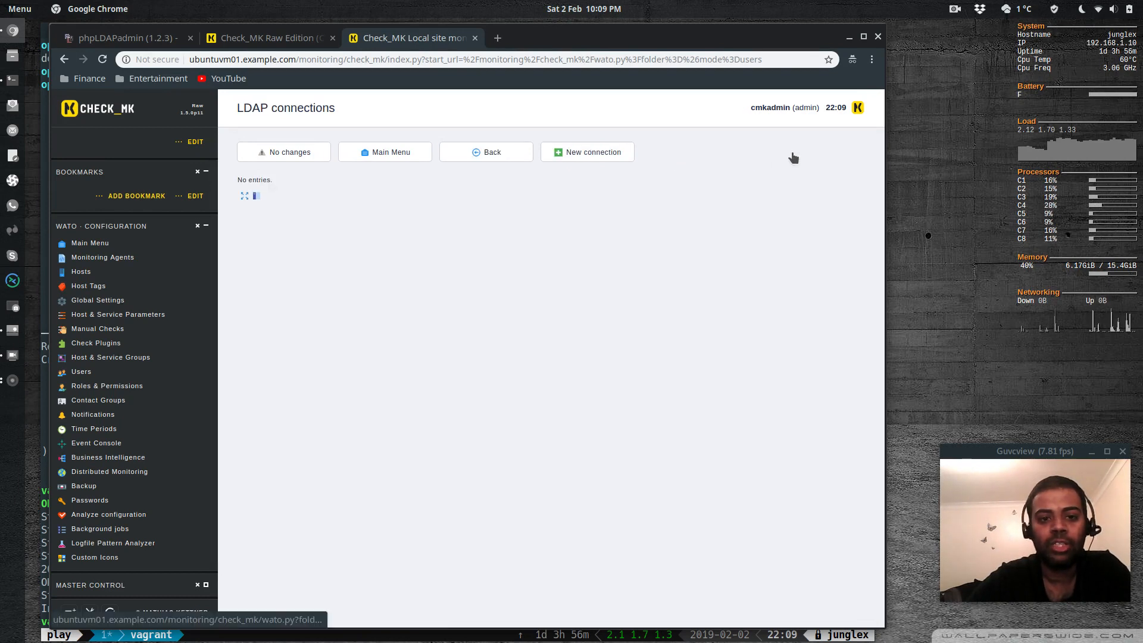
left_click(596, 156)
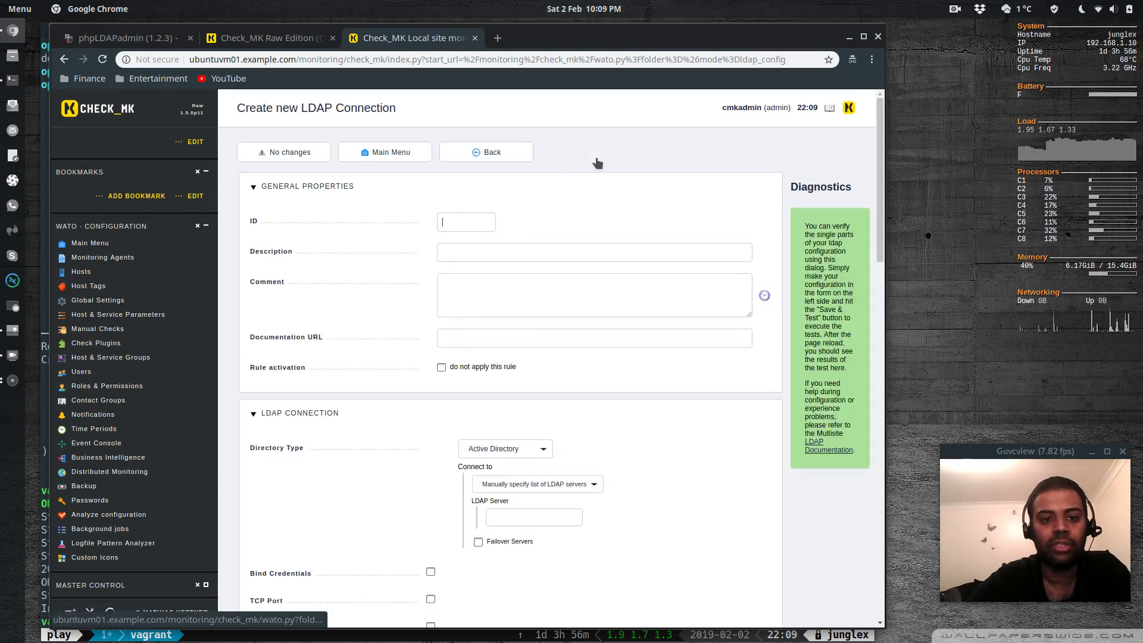
Set the new LDAP connection's ID to LDAP in the general properties.
left_click(457, 225)
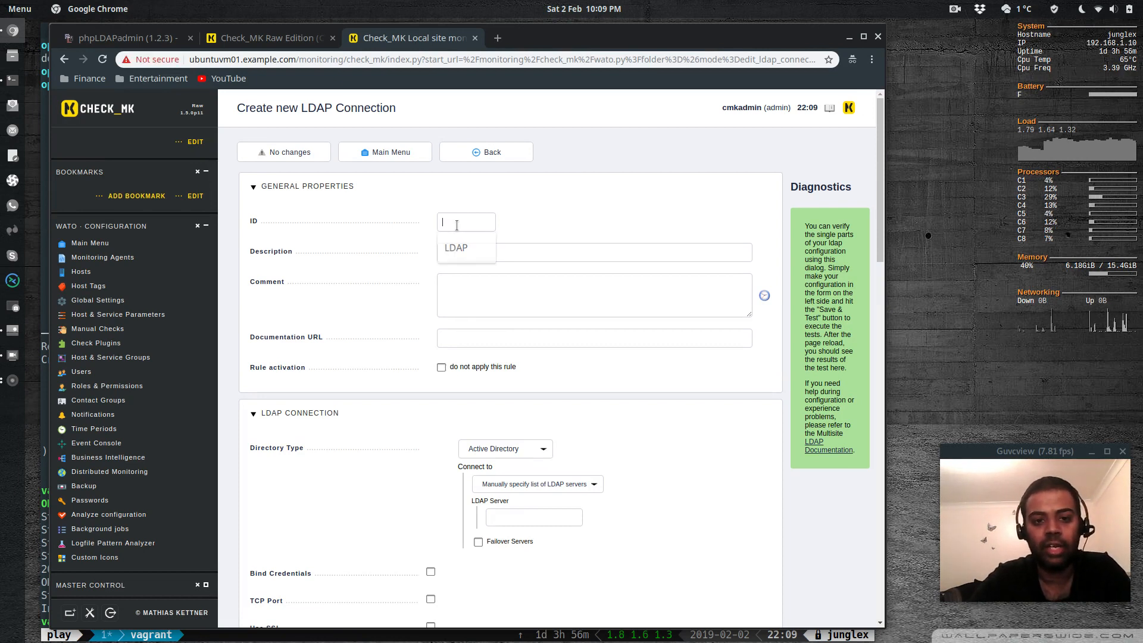
type("L")
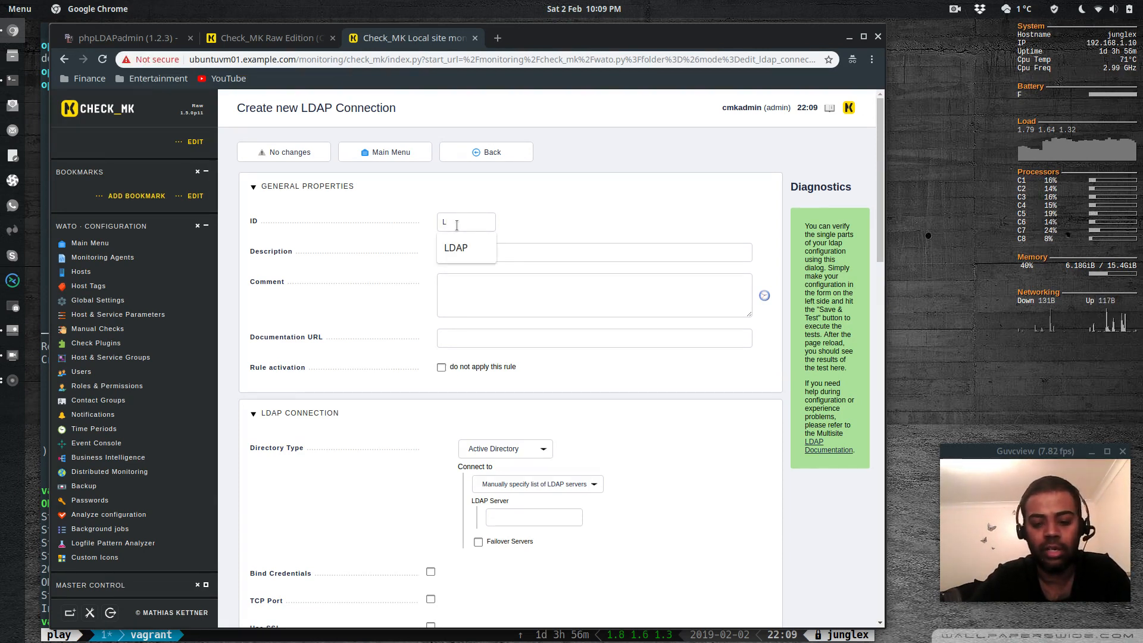
type("DAP")
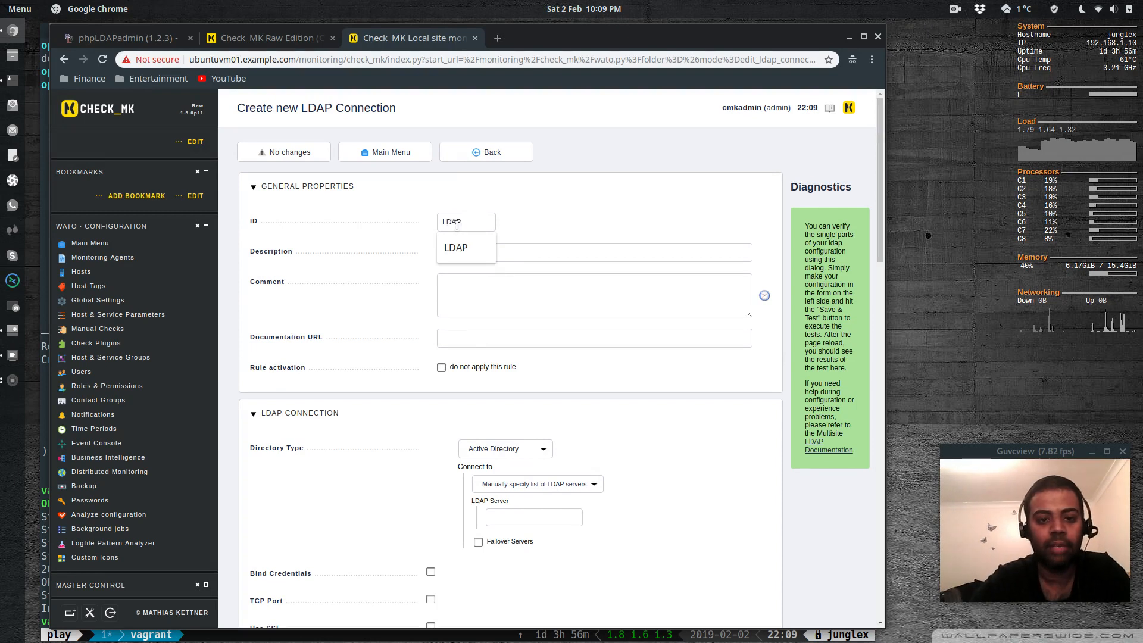
left_click(571, 209)
Set the connection's directory type to OpenLDAP and its LDAP server to 192.168.1.10.
scroll(452, 318, "down", 4)
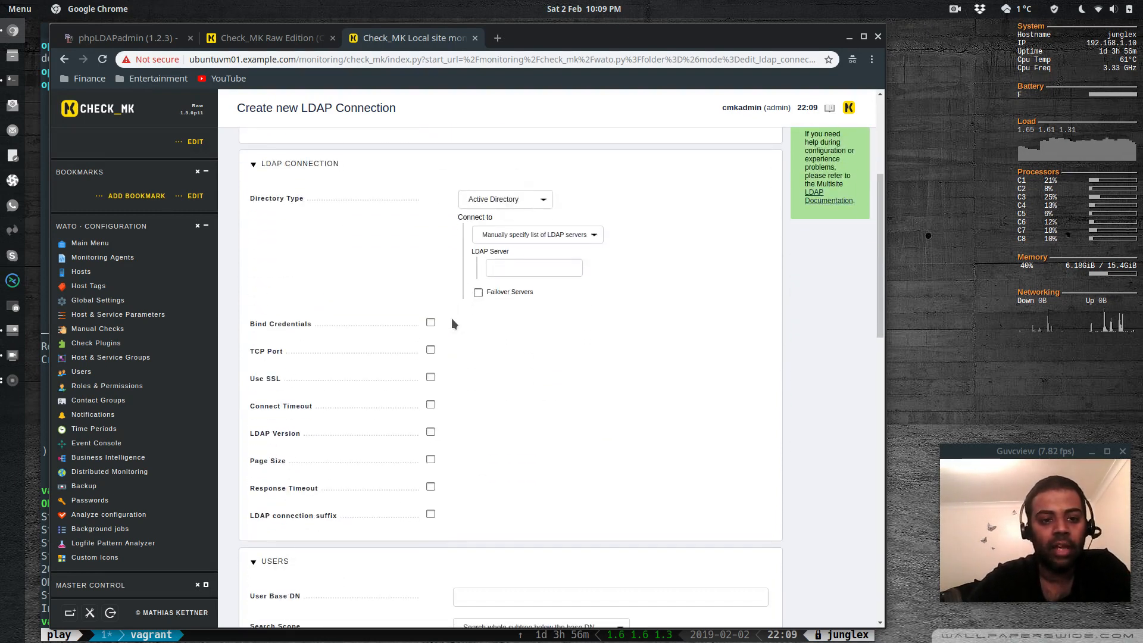
left_click(509, 199)
left_click(487, 252)
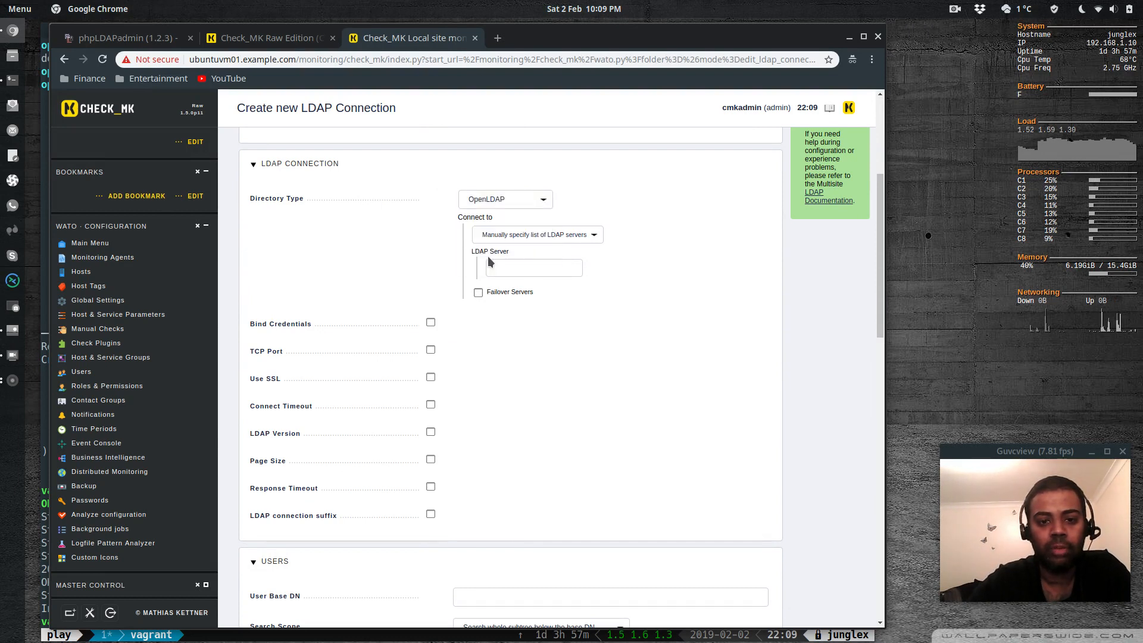
left_click(509, 266)
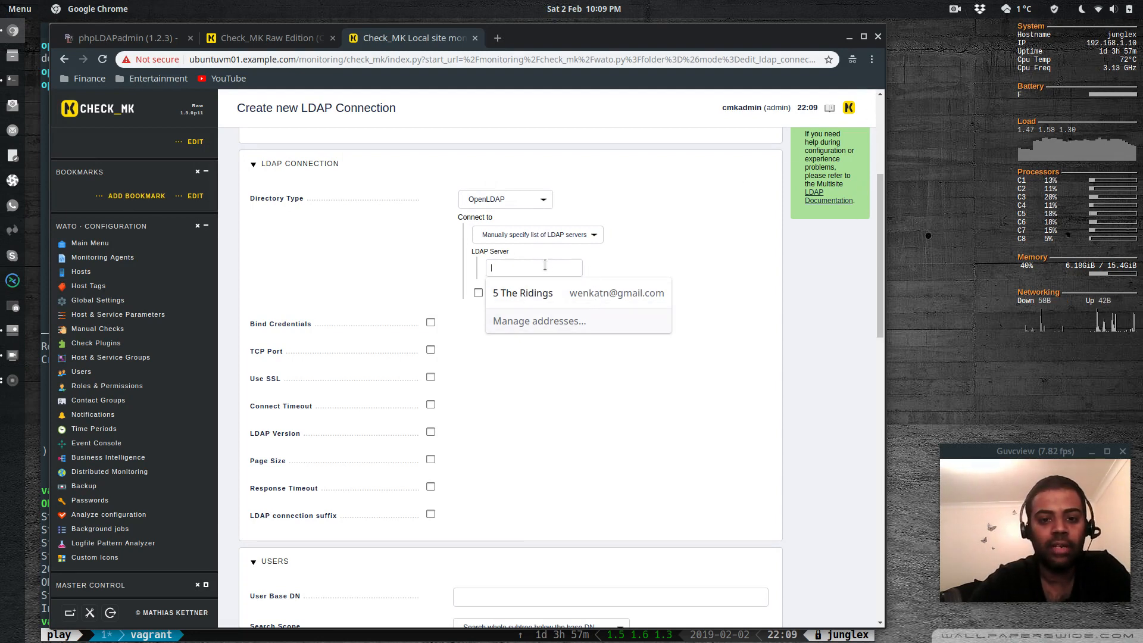
type("192")
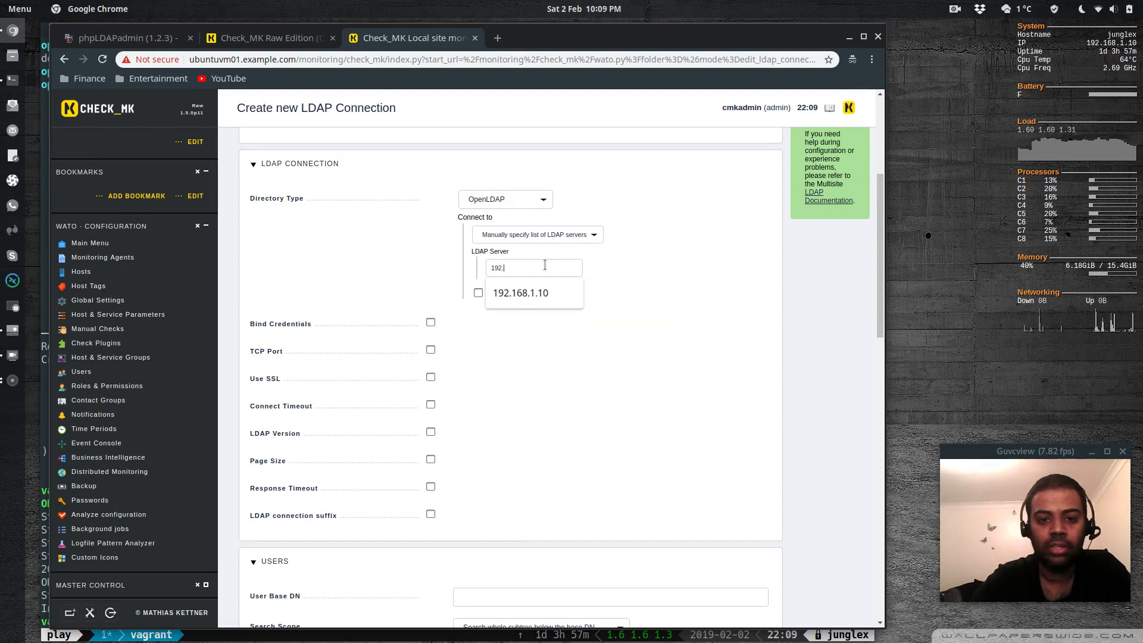
type(".16")
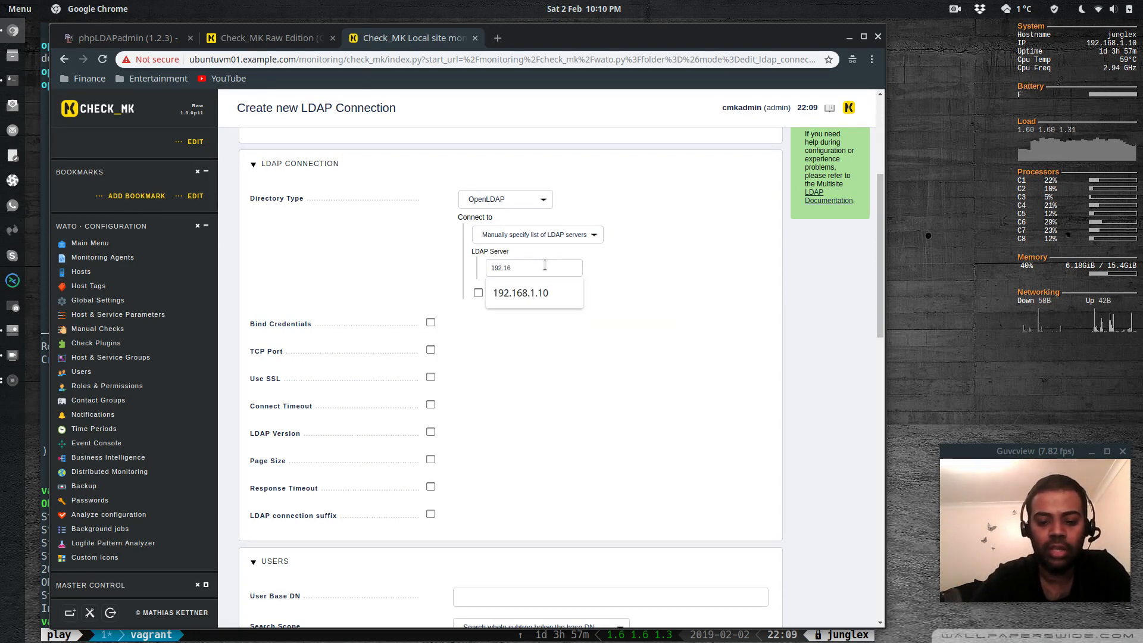
type("8.1.10")
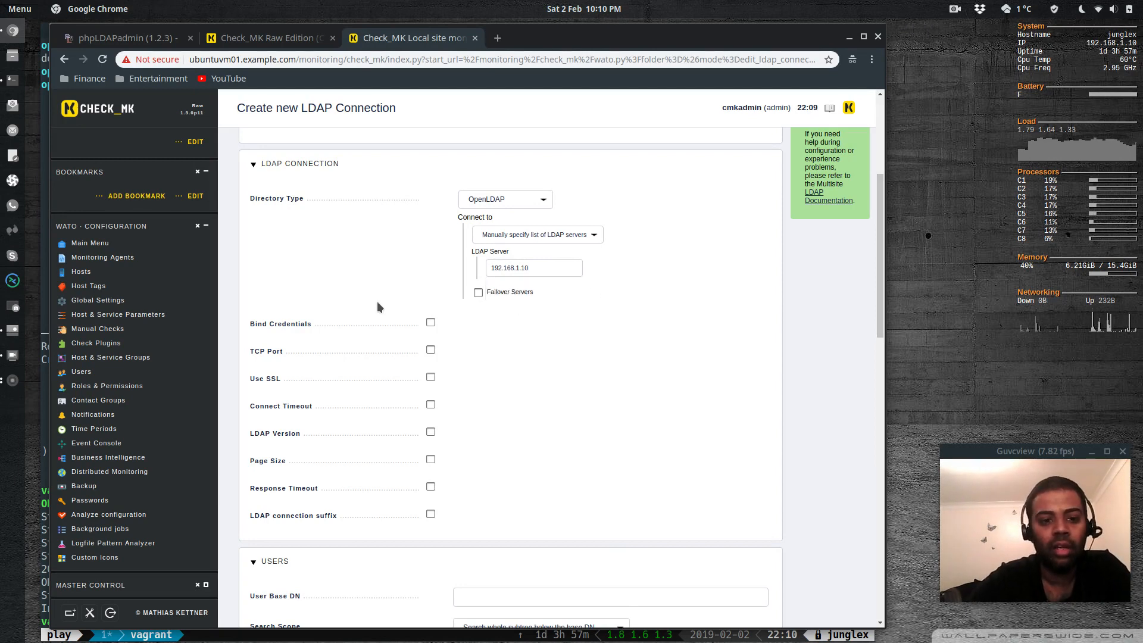
Enable the bind credentials with Bind DN cn=admin,dc=example,dc=com and enter the bind password, leaving the TCP port option disabled.
left_click(429, 322)
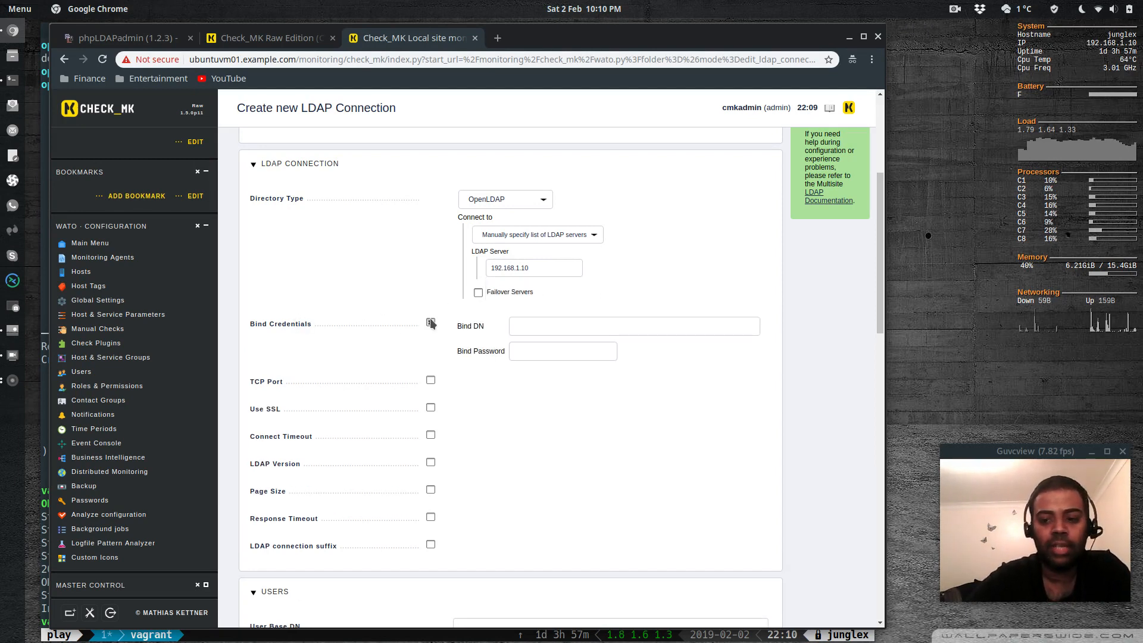
left_click(518, 327)
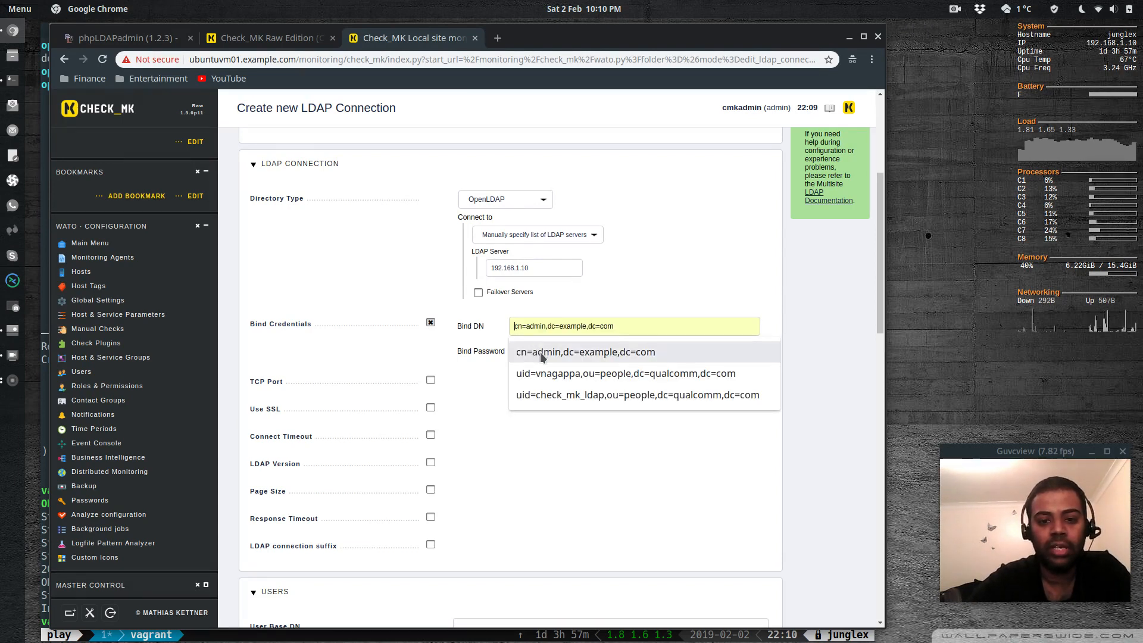
left_click(540, 351)
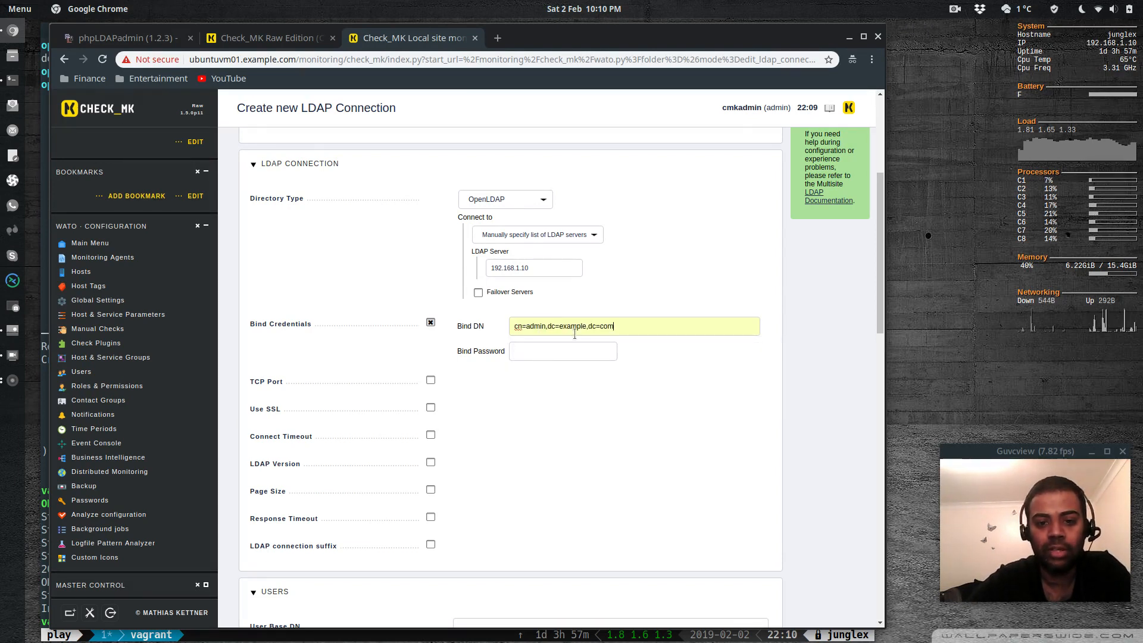
left_click(542, 358)
type("•")
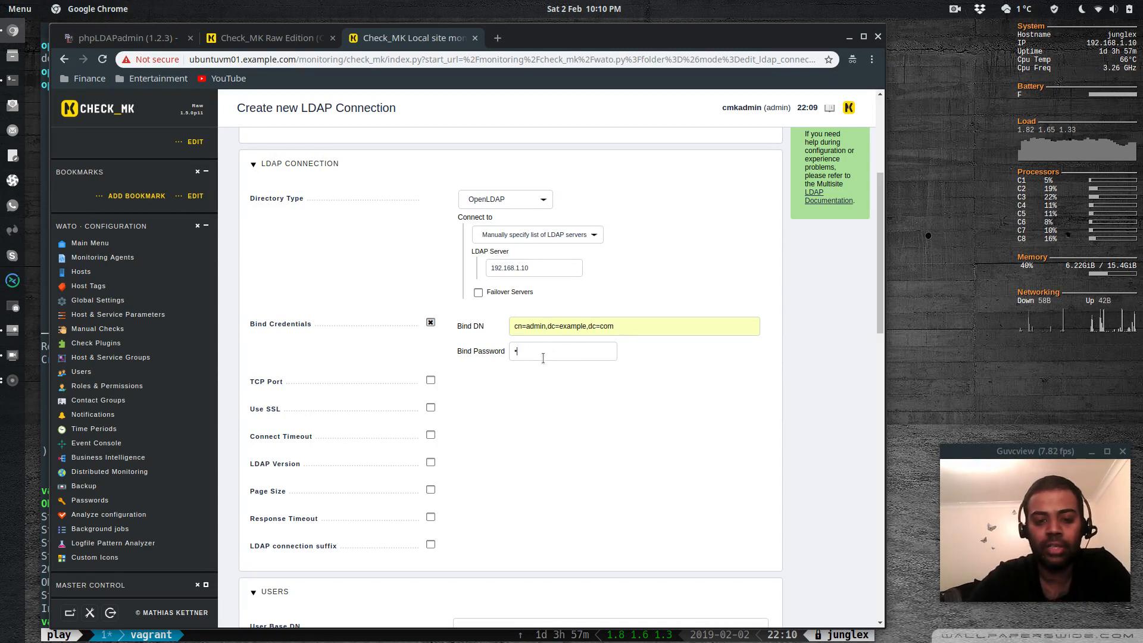
type("••••")
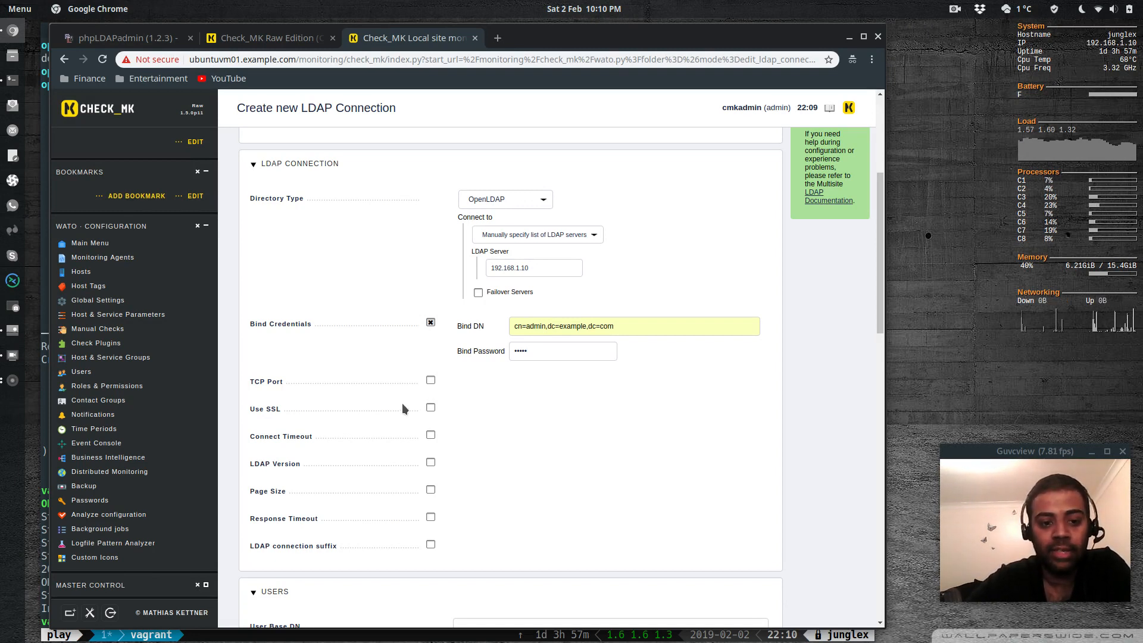
left_click(430, 381)
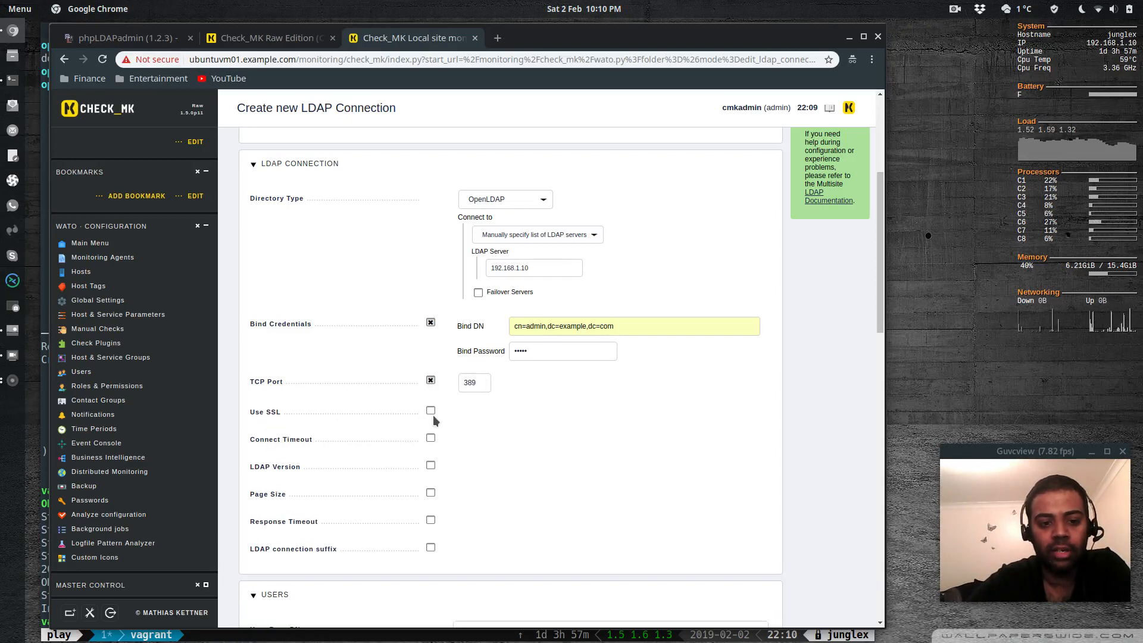
left_click(430, 379)
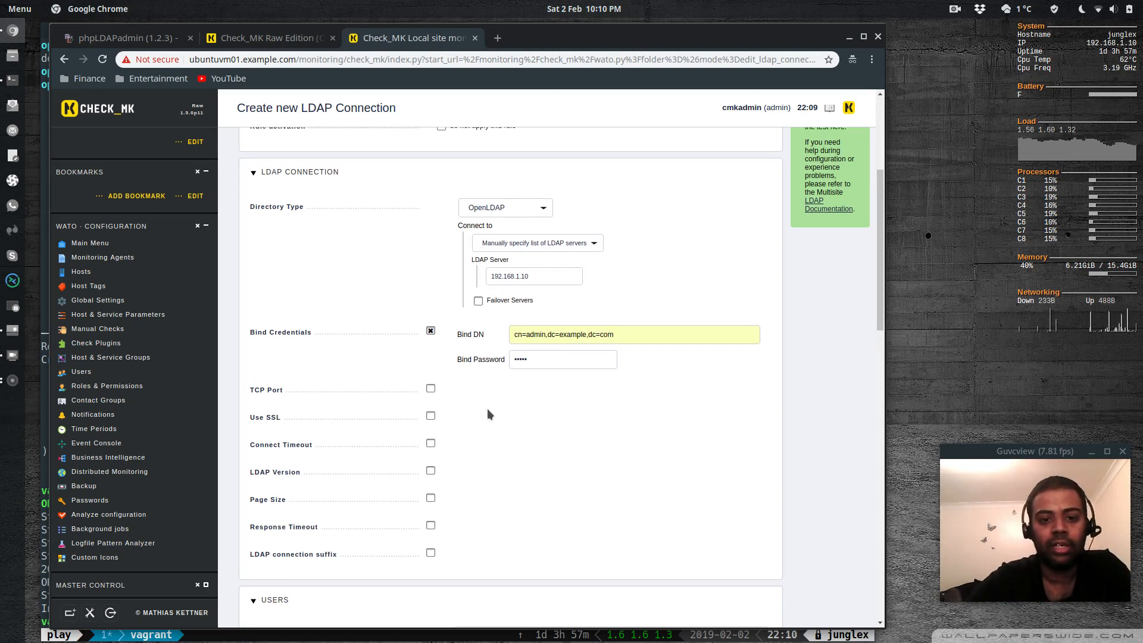
Save and test the new LDAP connection and review the diagnostics details.
scroll(486, 408, "down", 1)
scroll(487, 410, "down", 1)
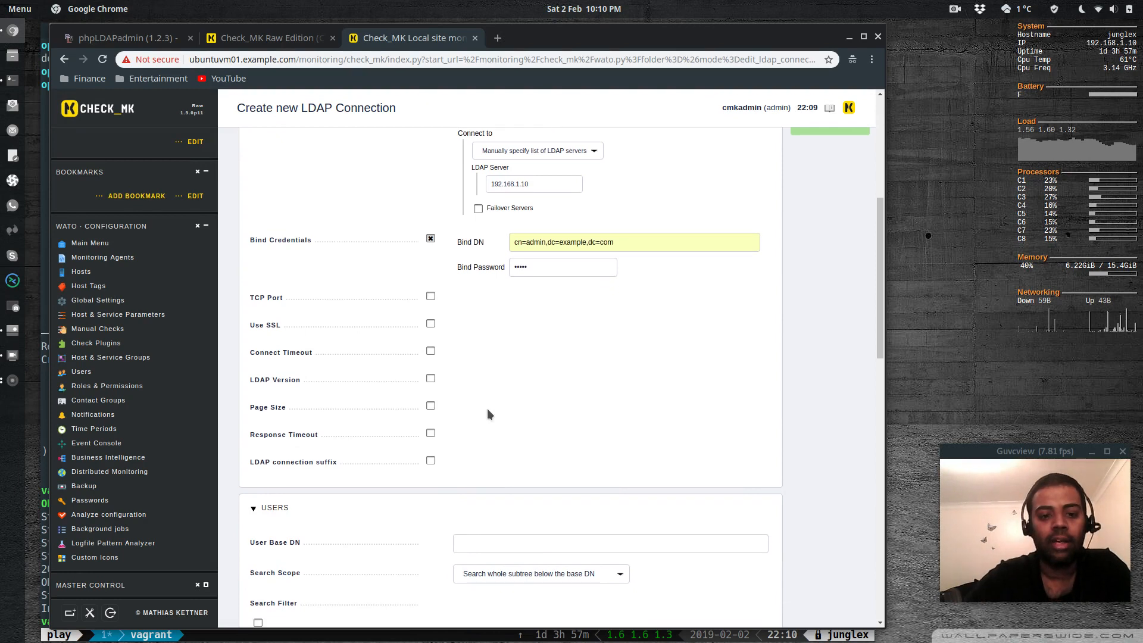
scroll(487, 409, "up", 5)
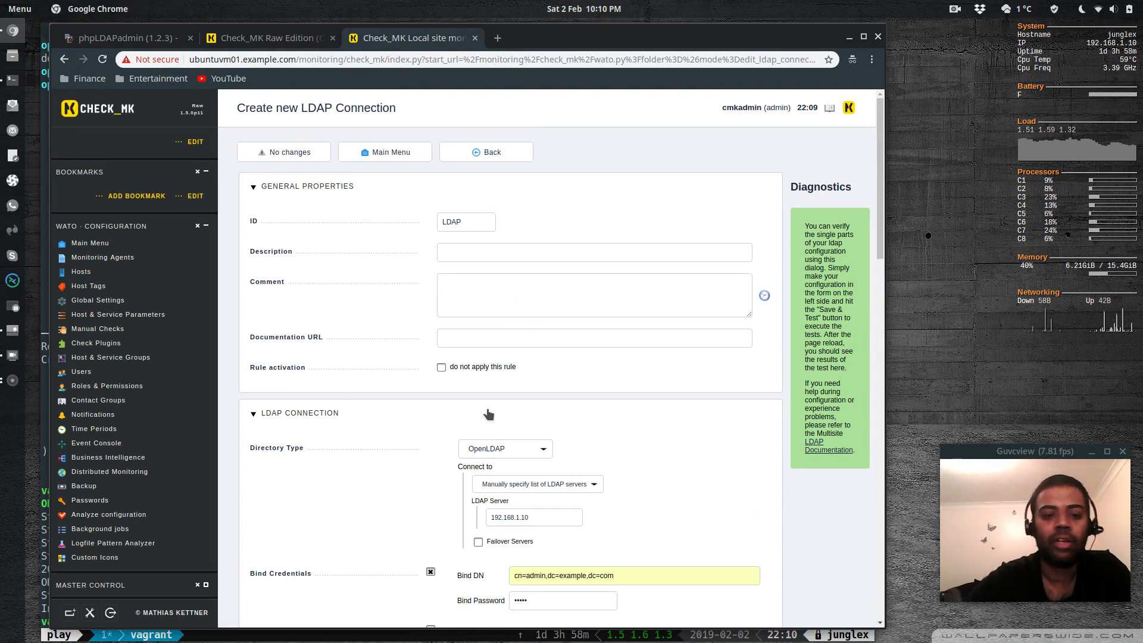
scroll(488, 413, "down", 5)
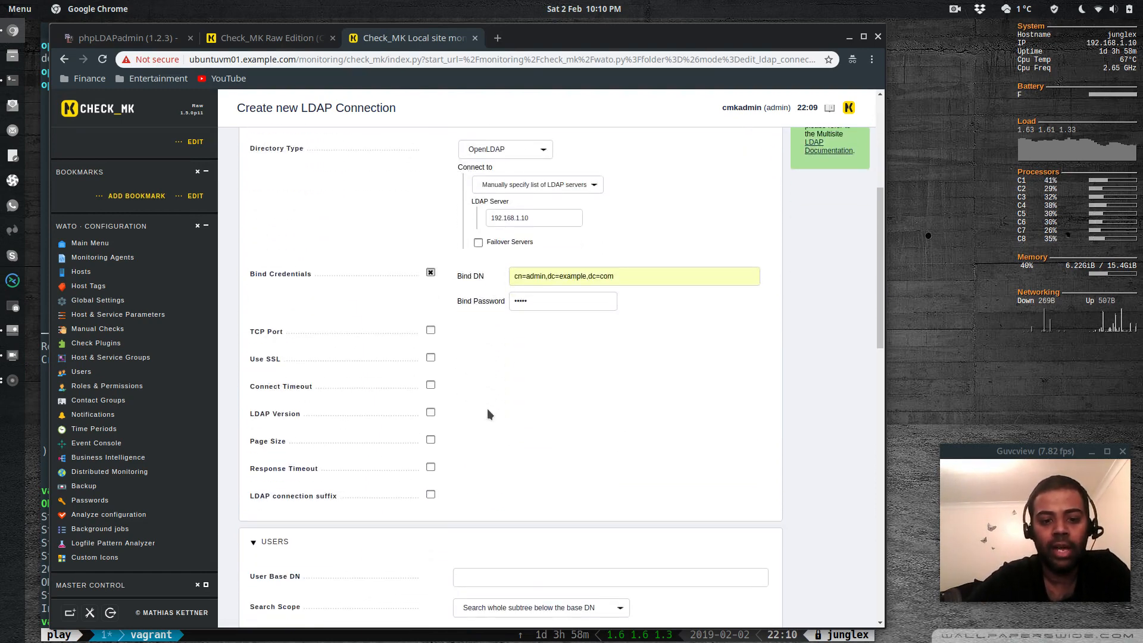
scroll(487, 409, "down", 12)
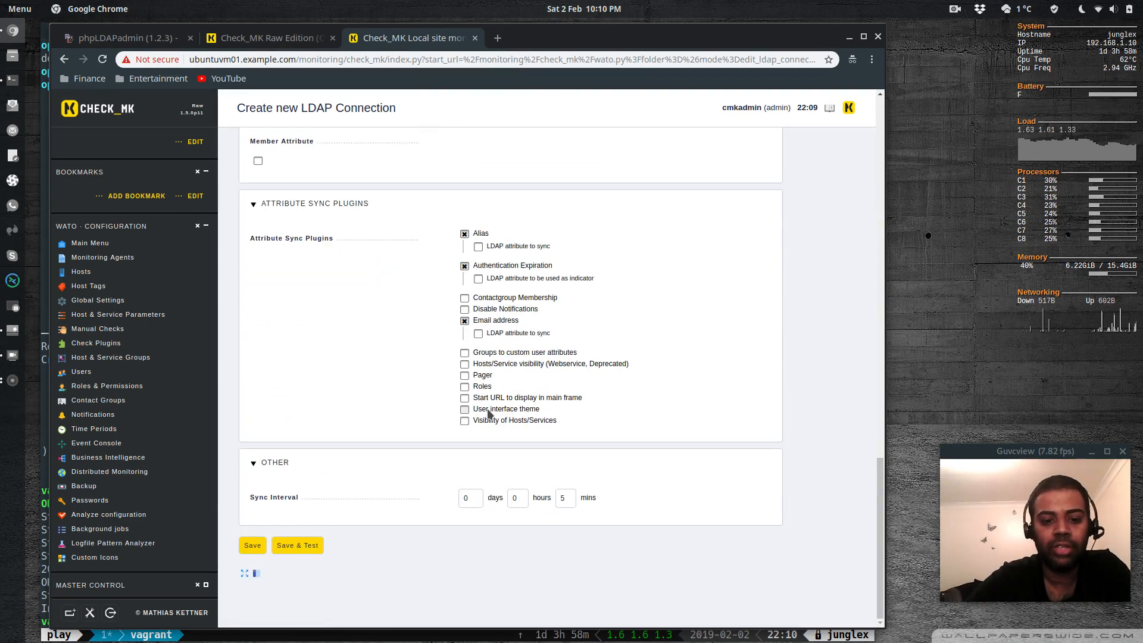
left_click(297, 546)
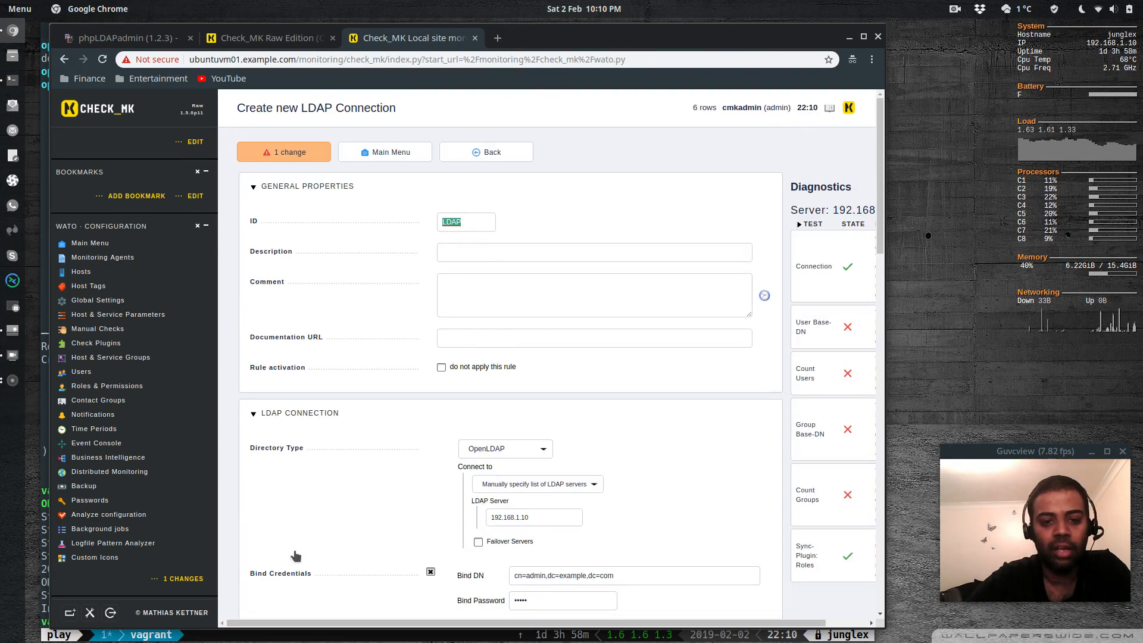
scroll(672, 393, "right", 2)
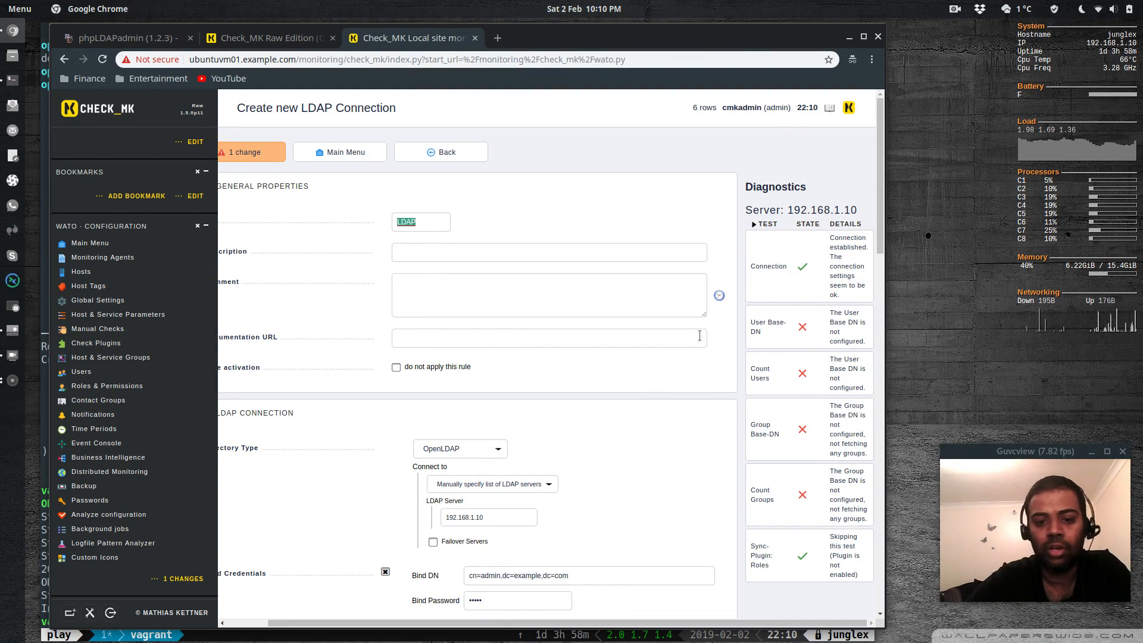
scroll(699, 336, "left", 2)
Set the User Base DN to ou=users,dc=example,dc=com in the connection's user settings.
scroll(653, 391, "down", 3)
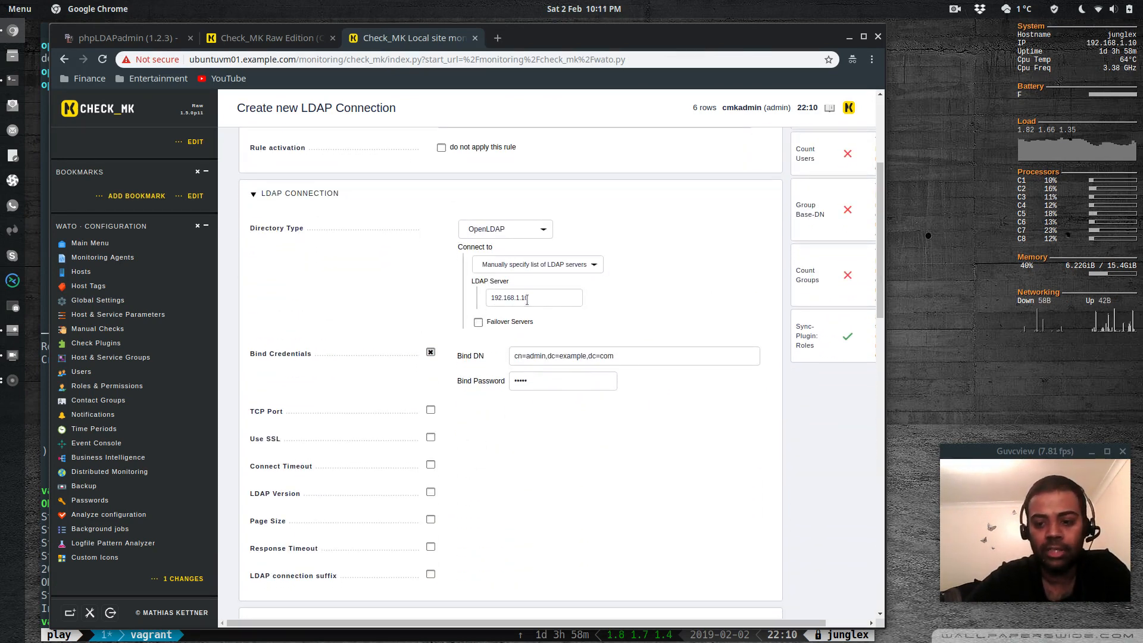
left_click_drag(527, 298, 488, 296)
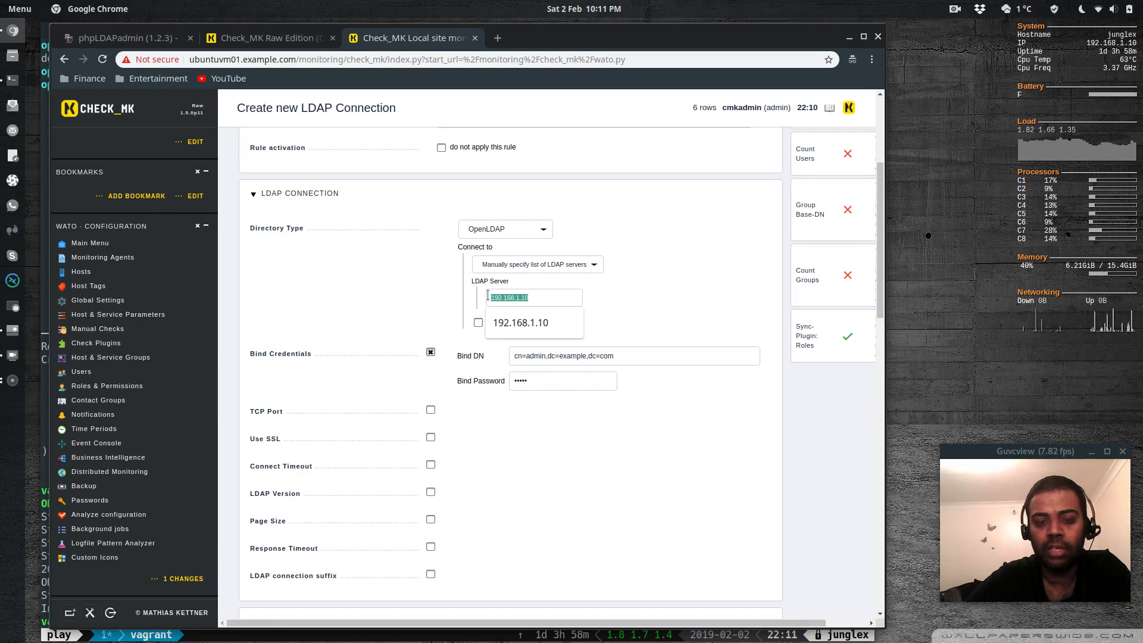
left_click(662, 303)
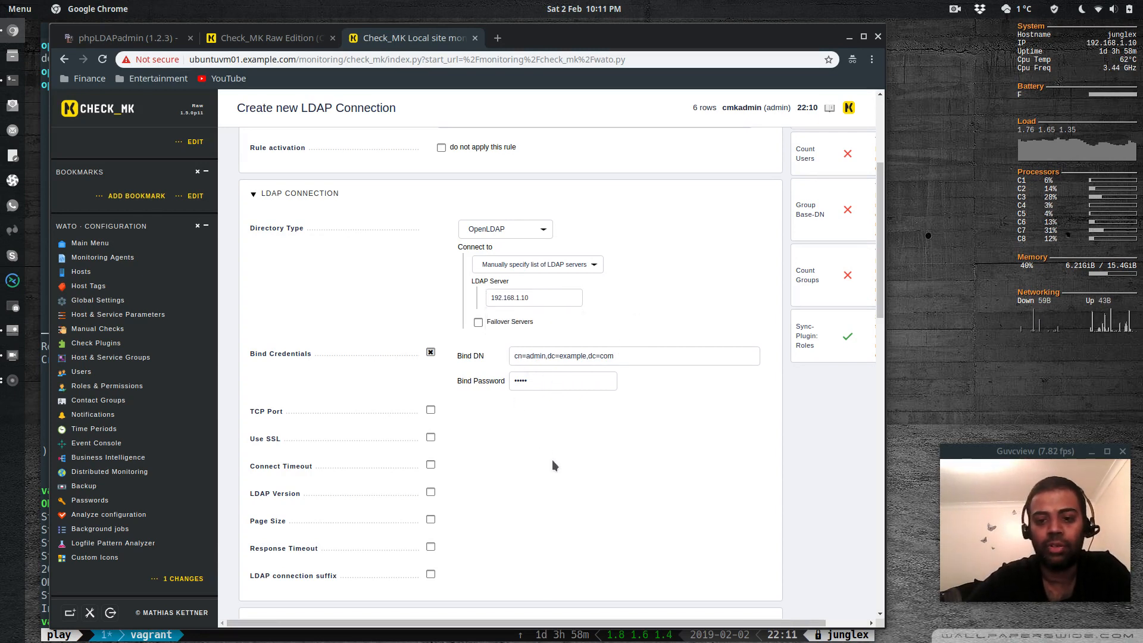
scroll(552, 459, "down", 6)
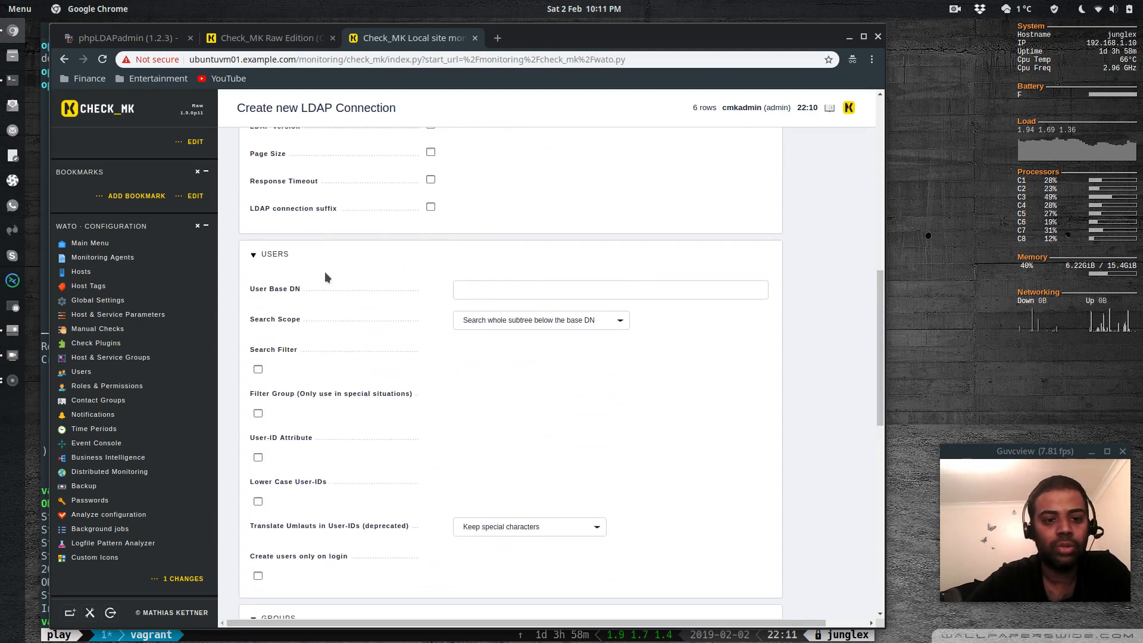
left_click(472, 292)
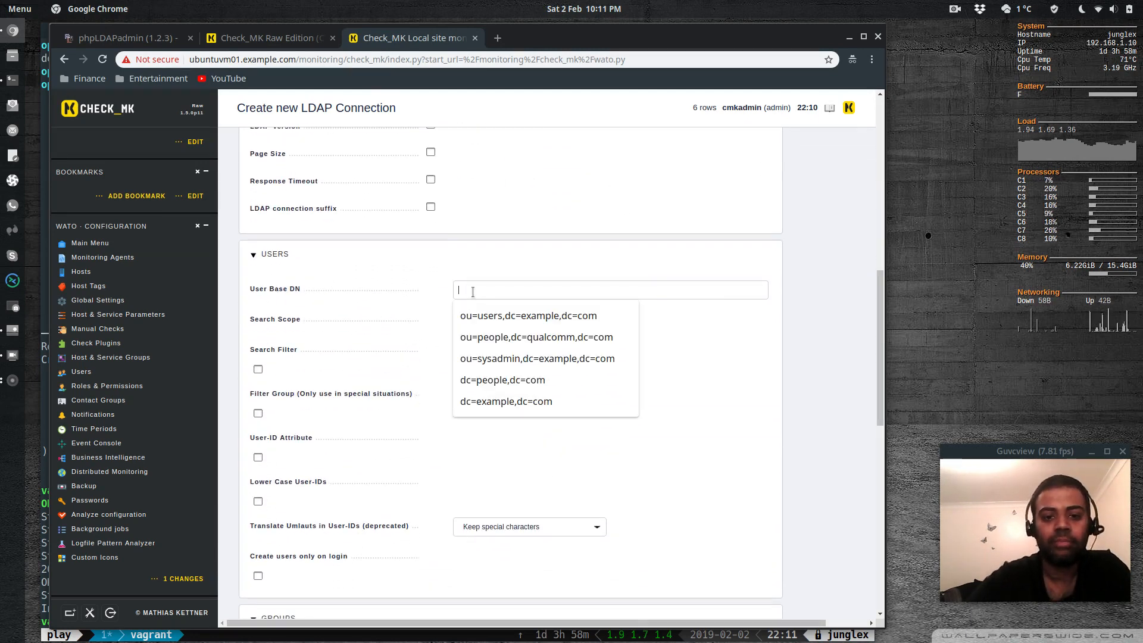
left_click(480, 316)
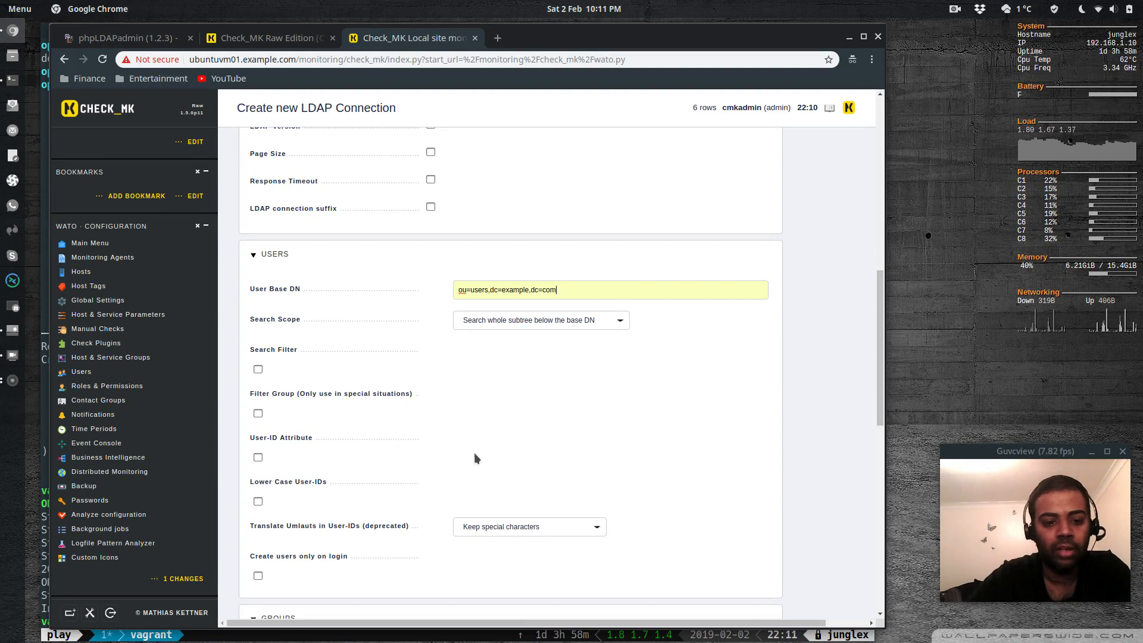
Save and test the connection again with the user base configured, and check the user diagnostics.
scroll(475, 456, "down", 10)
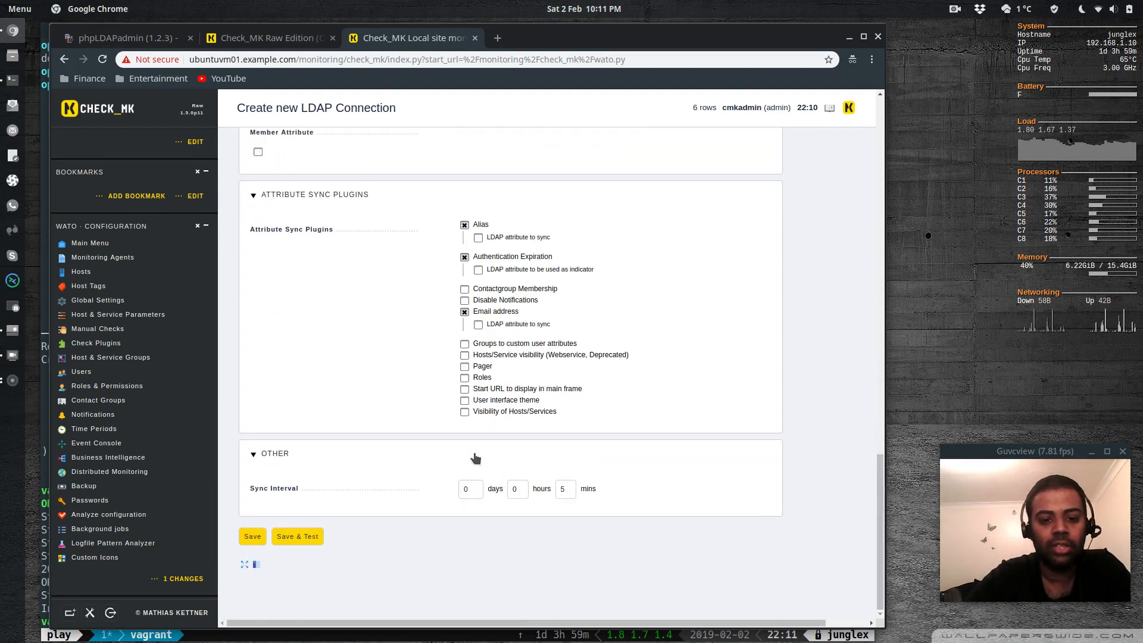
left_click(301, 537)
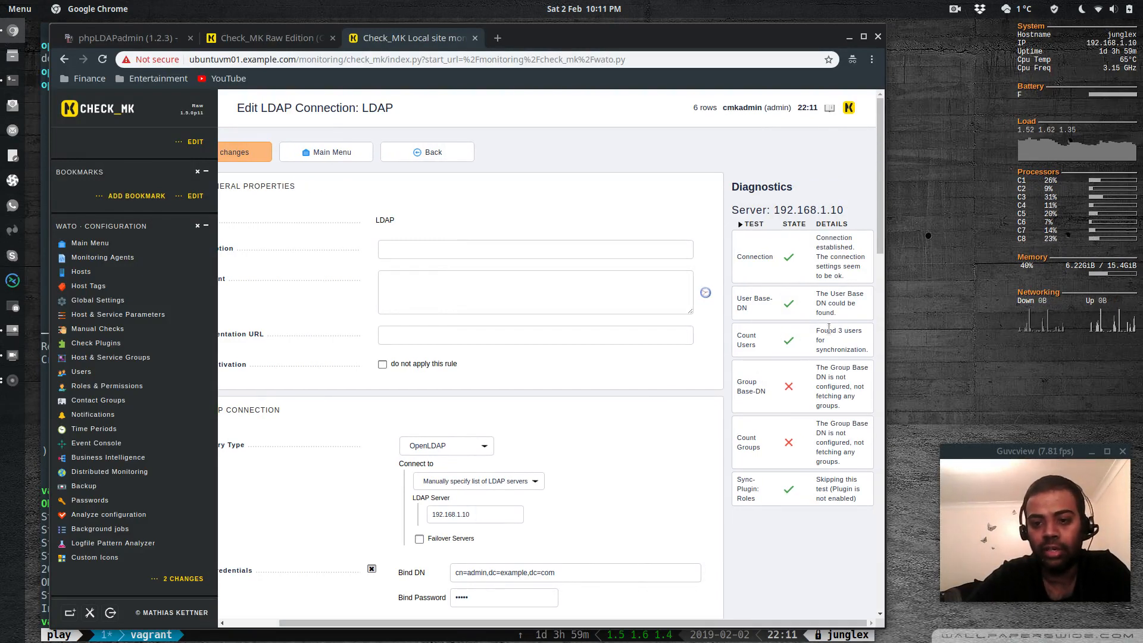
scroll(656, 387, "left", 2)
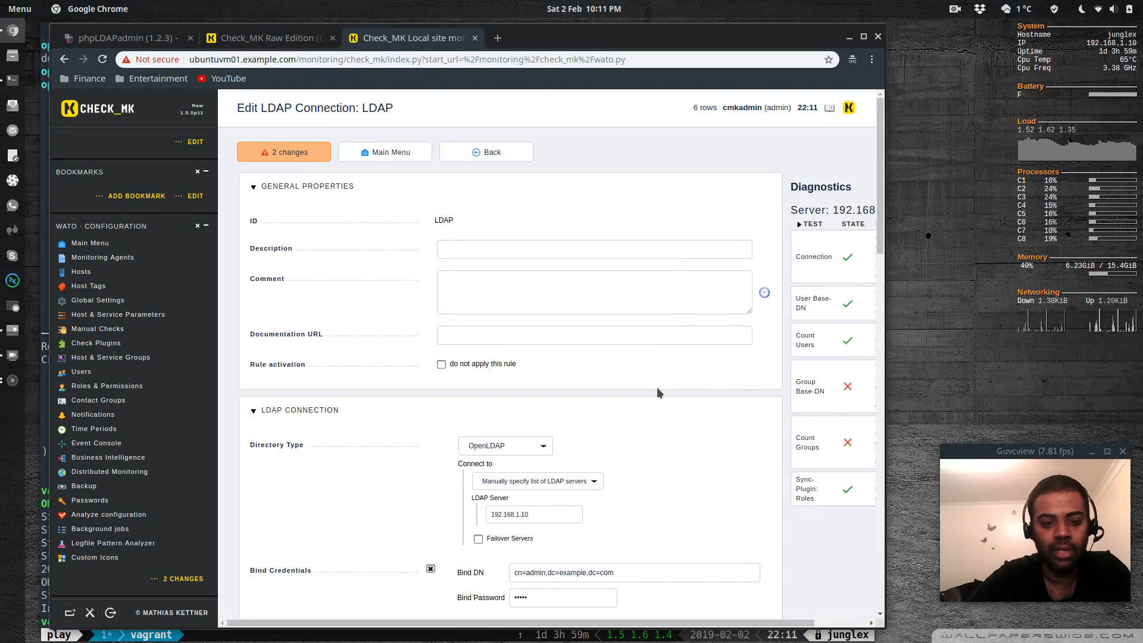
Set the Group Base DN to ou=groups,dc=example,dc=com in the connection's group settings.
scroll(656, 387, "down", 12)
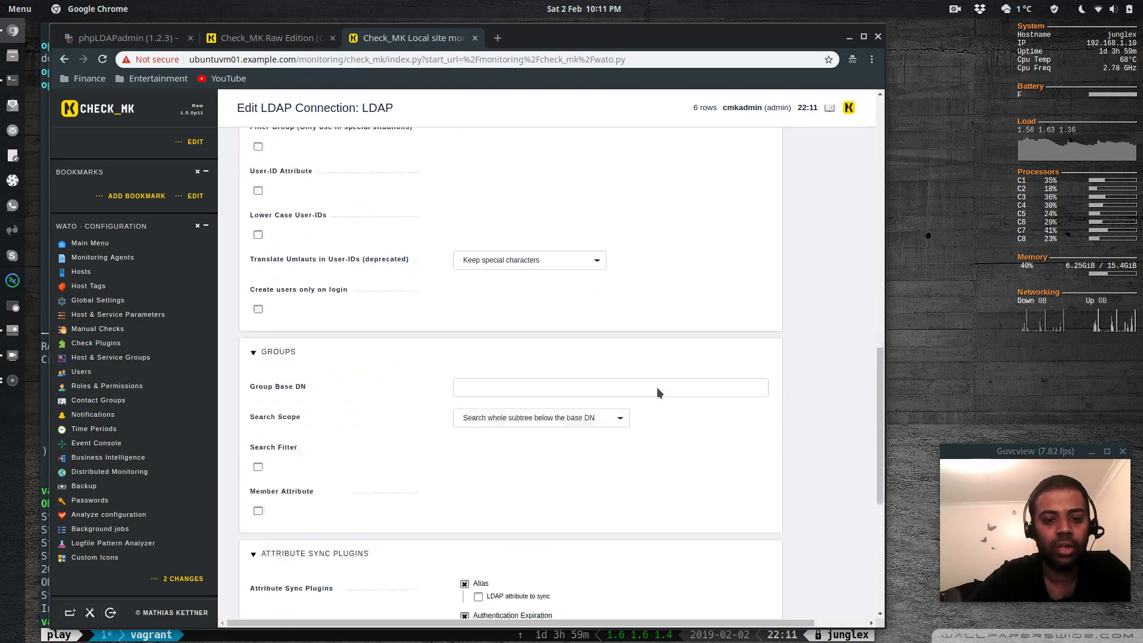
scroll(657, 391, "down", 2)
left_click(481, 254)
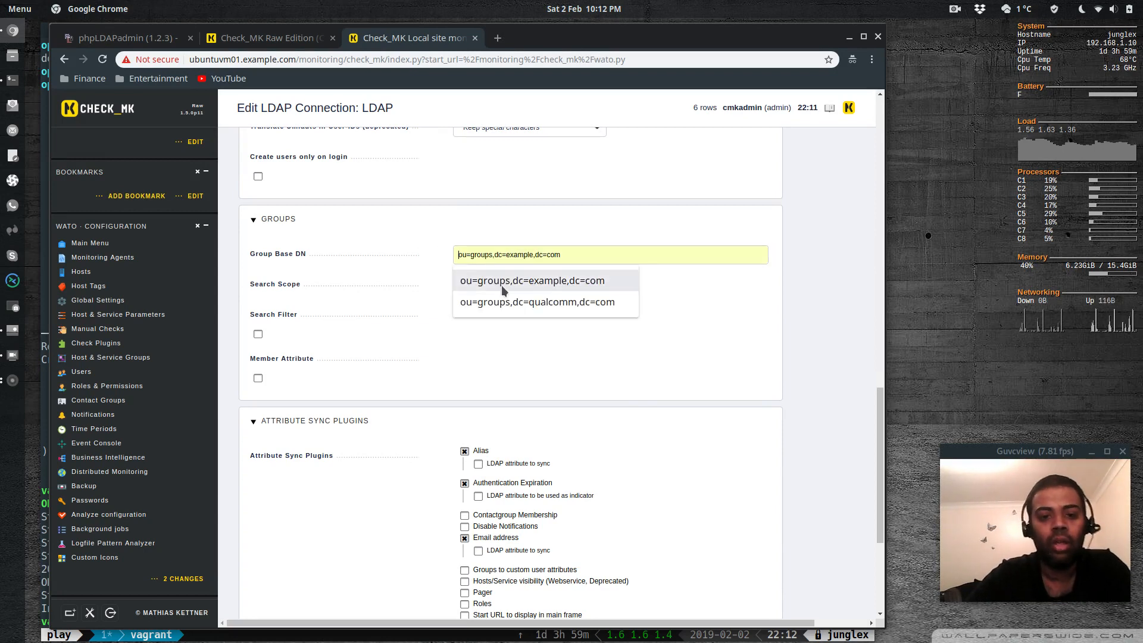
left_click(501, 284)
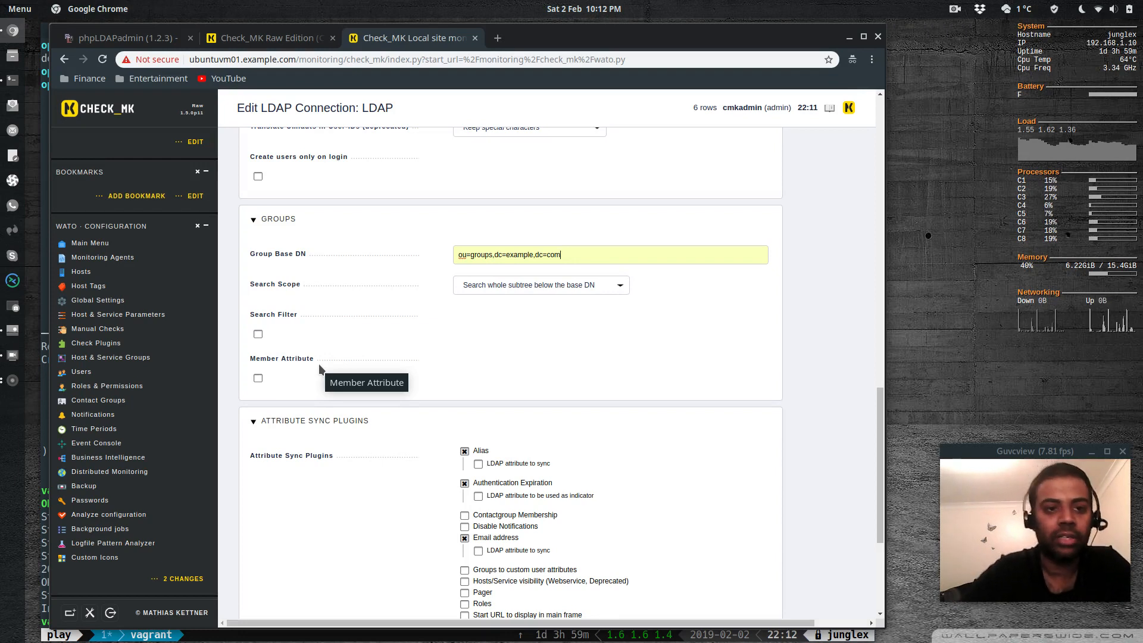
Open the dev group entry in phpLDAPadmin, check its member attribute, and return to the LDAP connection settings.
left_click(128, 40)
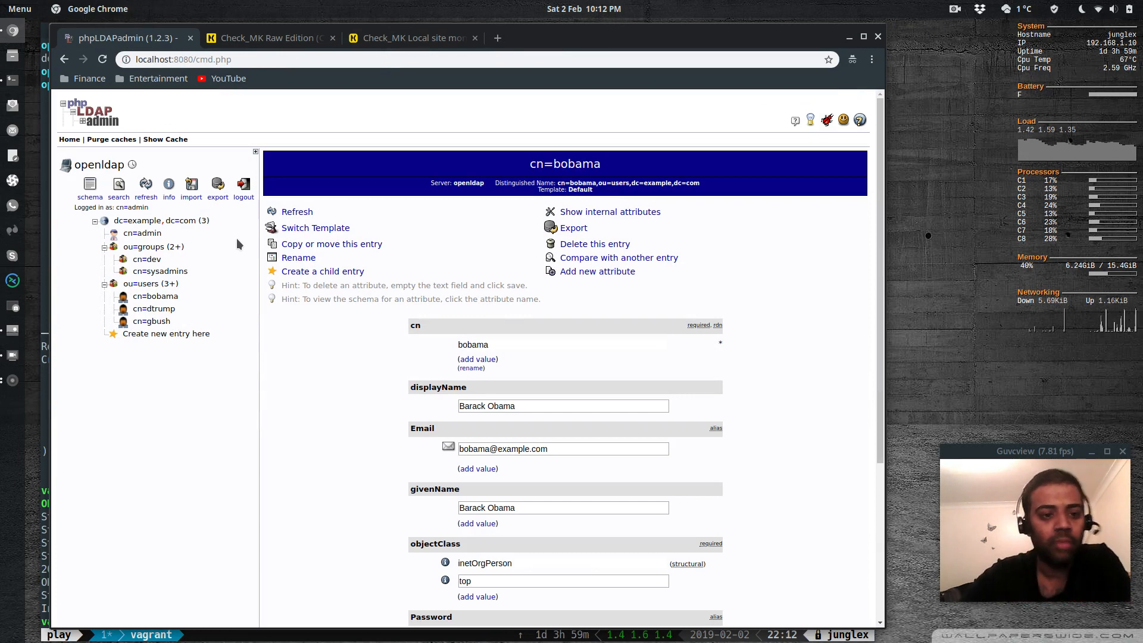
left_click(146, 261)
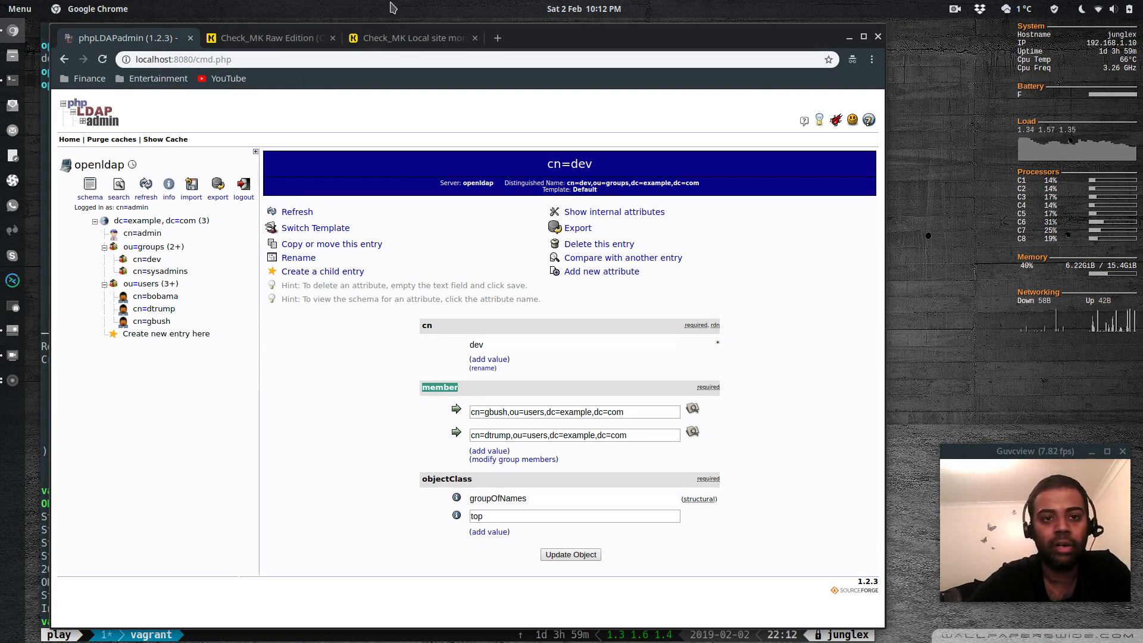
left_click(393, 38)
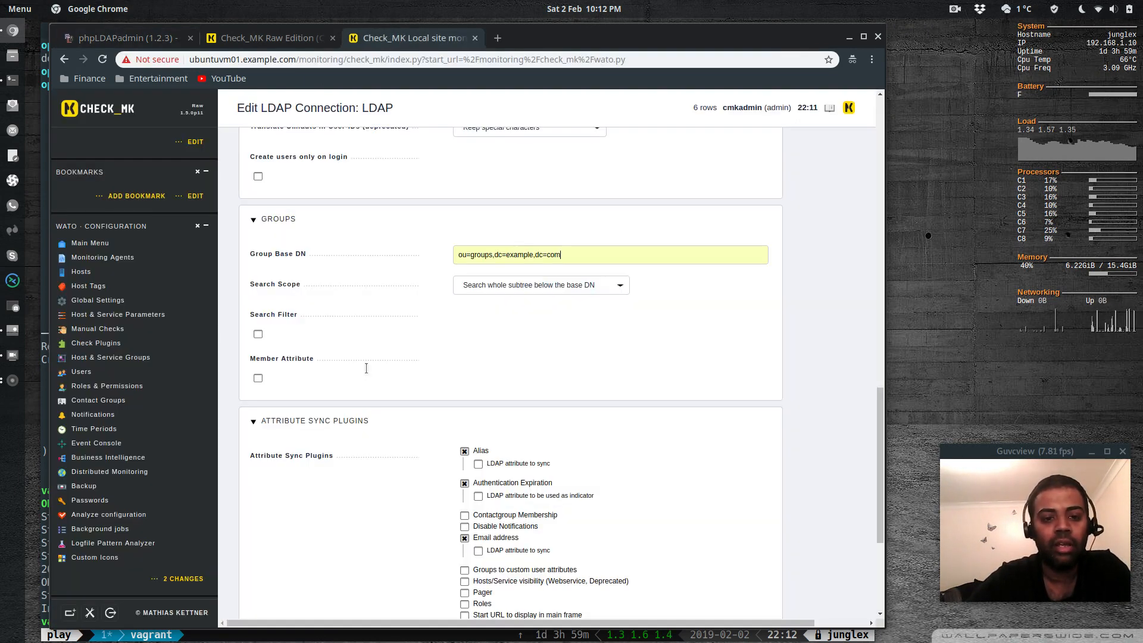
left_click(258, 378)
left_click(499, 364)
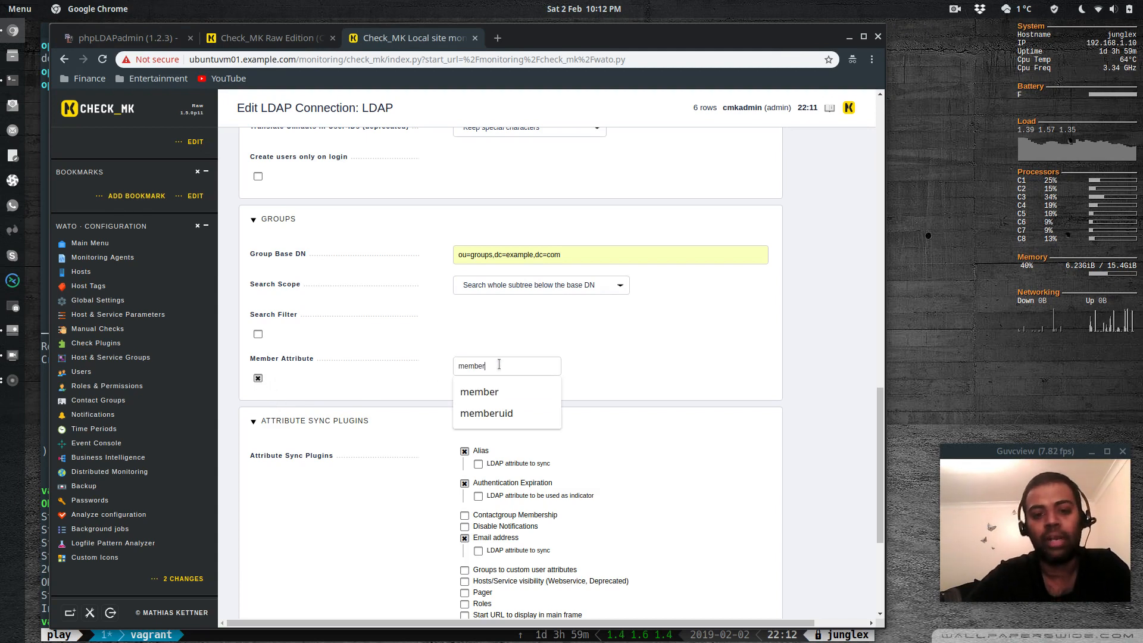
key("Home")
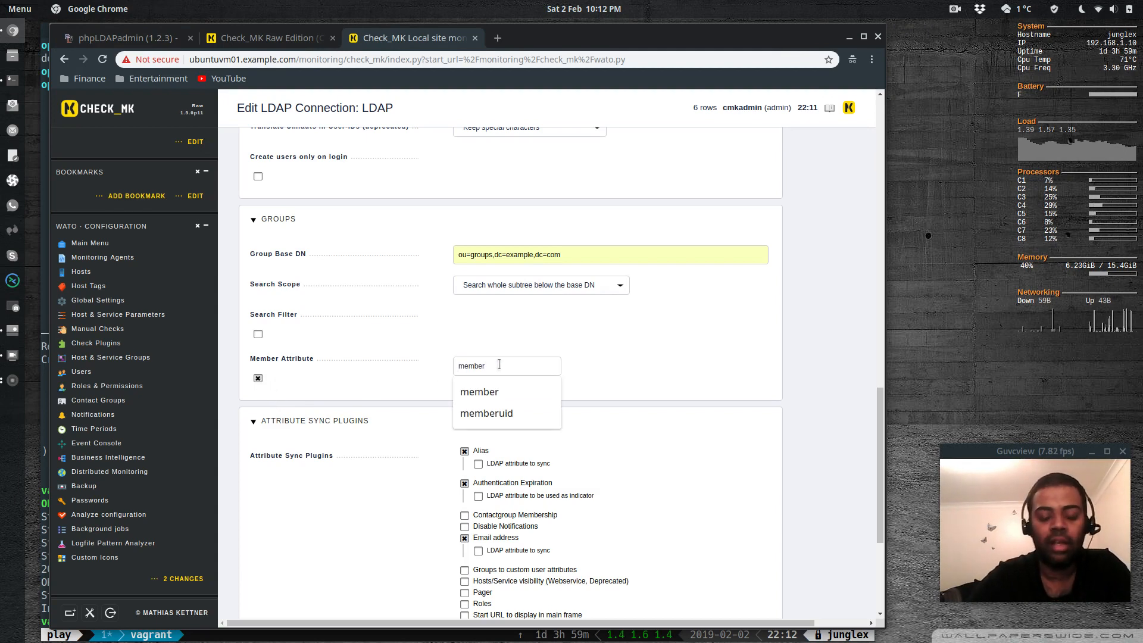
type("corp")
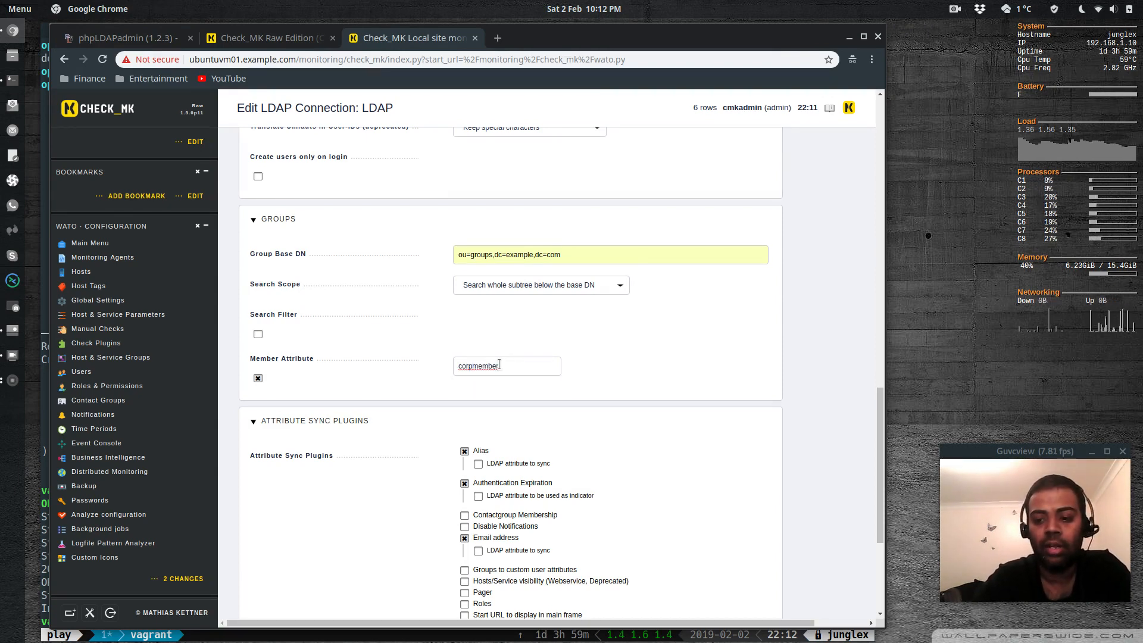
key("Left")
key("Left")
key("Left")
key("Left")
key("Left")
key("Left")
key("BackSpace")
key("BackSpace")
key("BackSpace")
key("BackSpace")
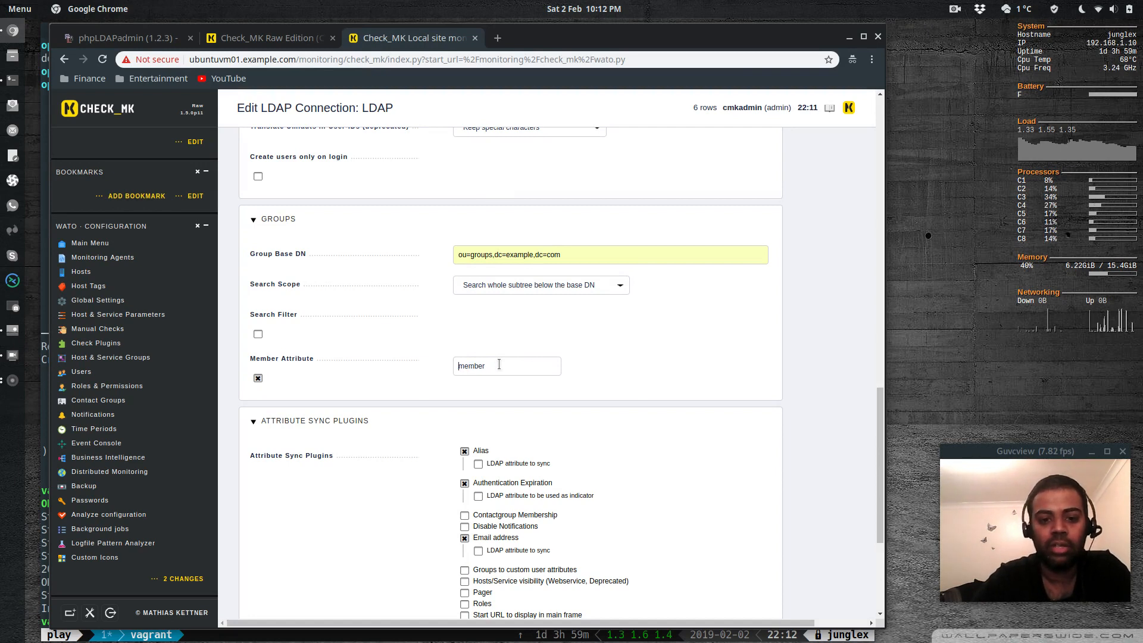
left_click(257, 378)
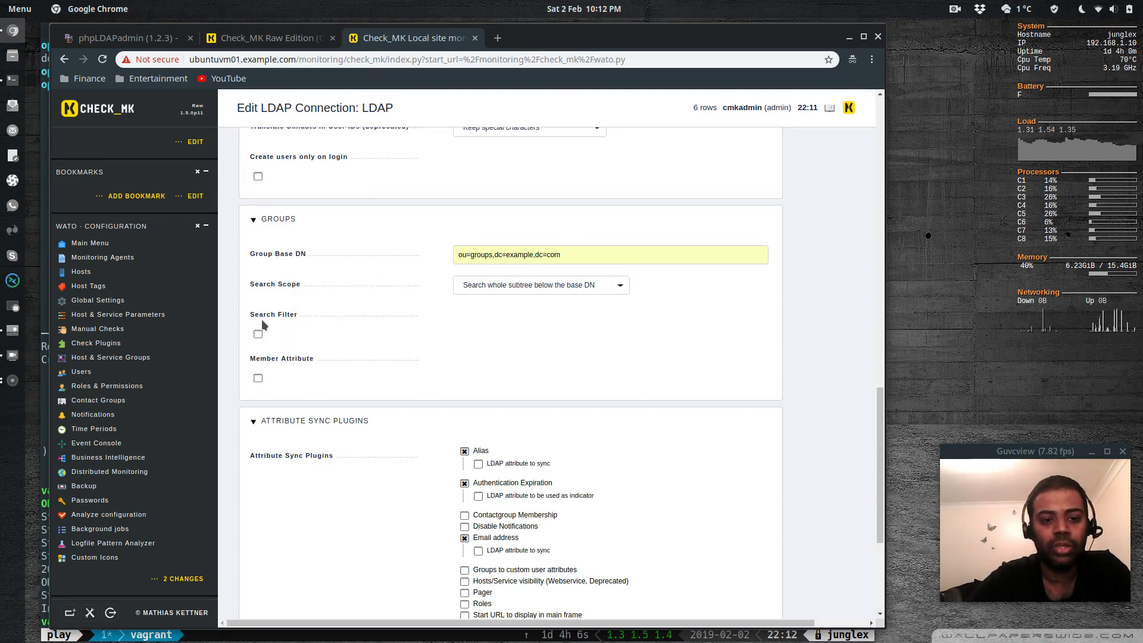
left_click(258, 334)
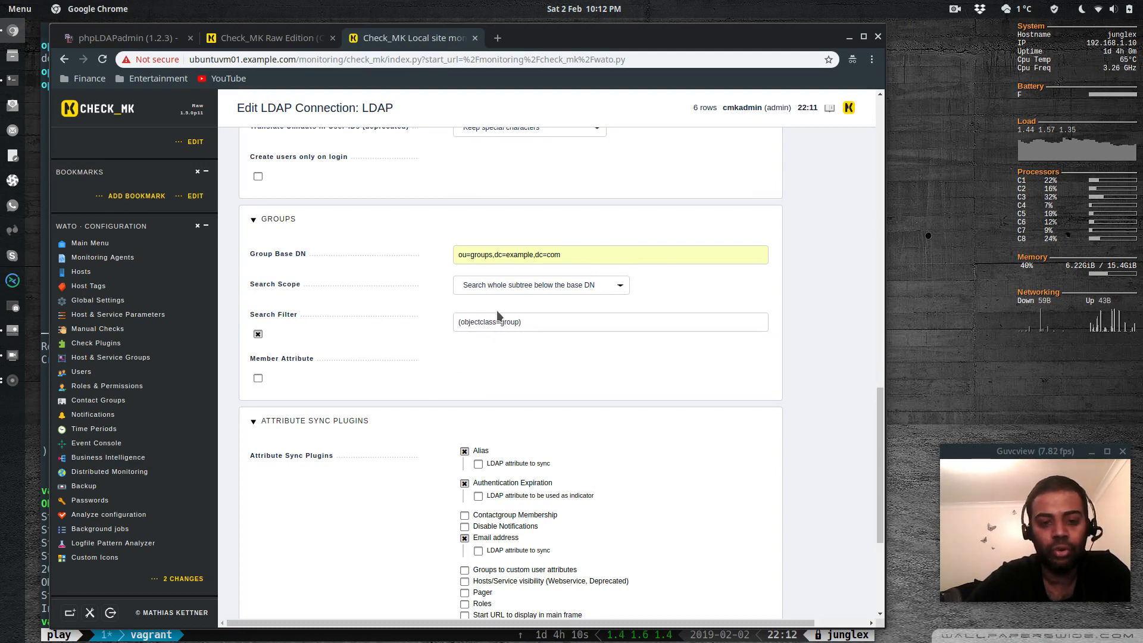
left_click(259, 334)
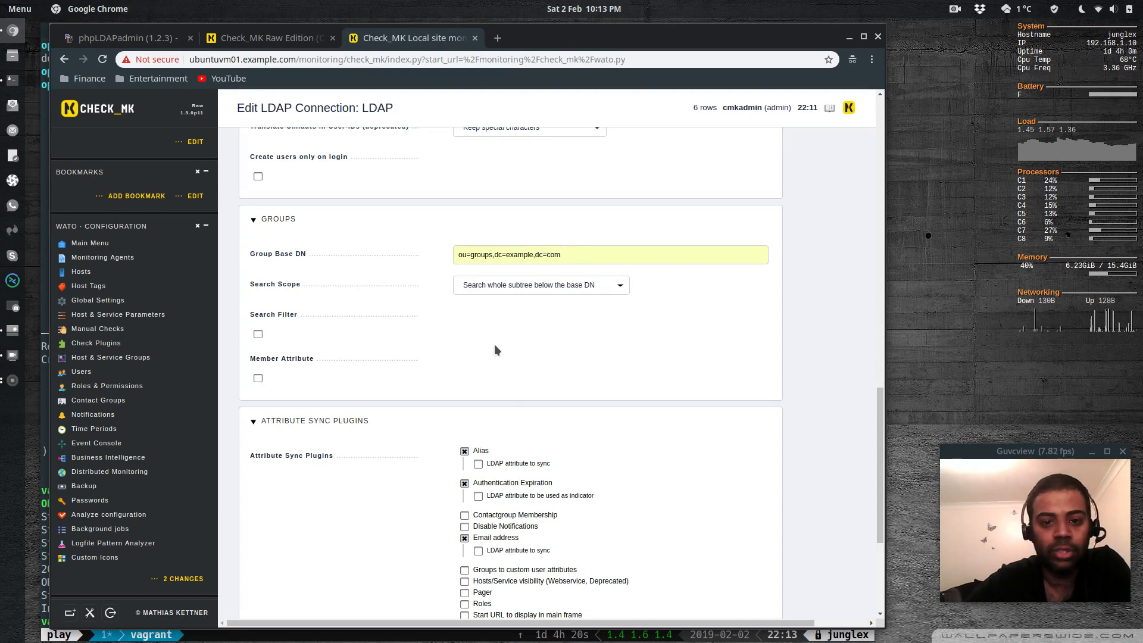
Save and test the connection with the group base configured, and check the group diagnostics.
scroll(494, 344, "down", 5)
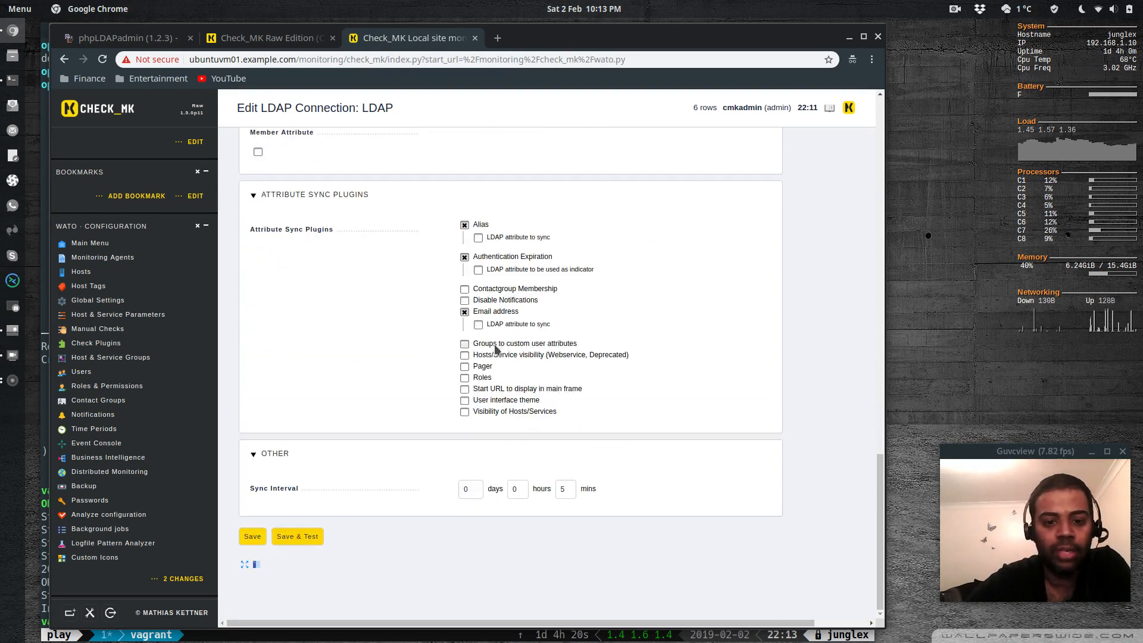
left_click(297, 539)
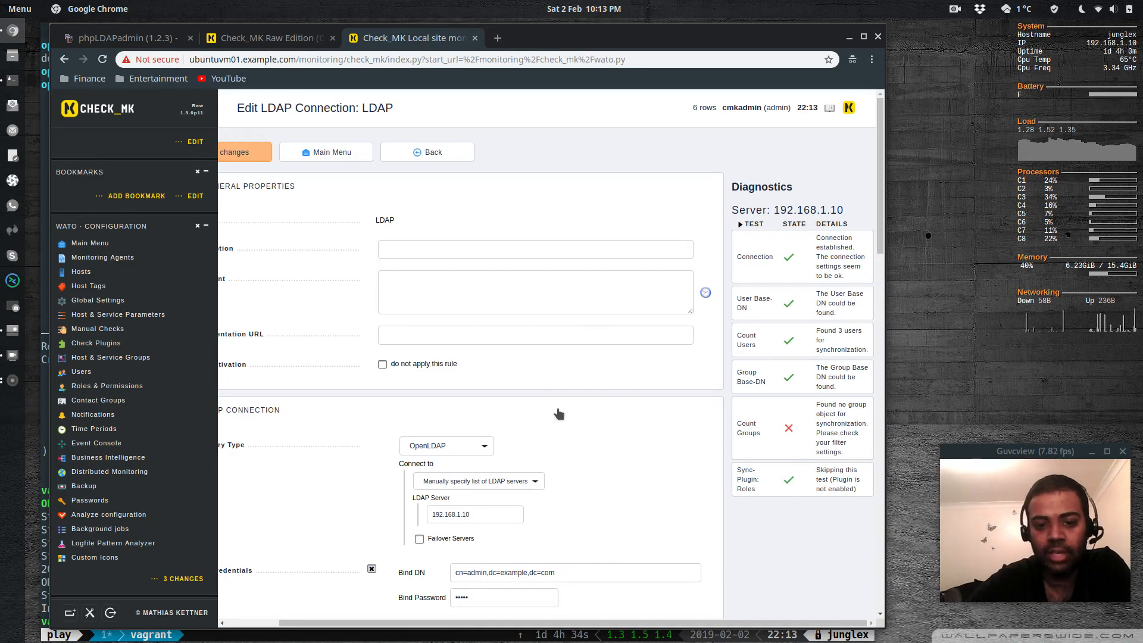
Enable the group search filter and set it to (objectclass=groupOfNames), matching the dev group's object class in phpLDAPadmin.
scroll(558, 413, "down", 15)
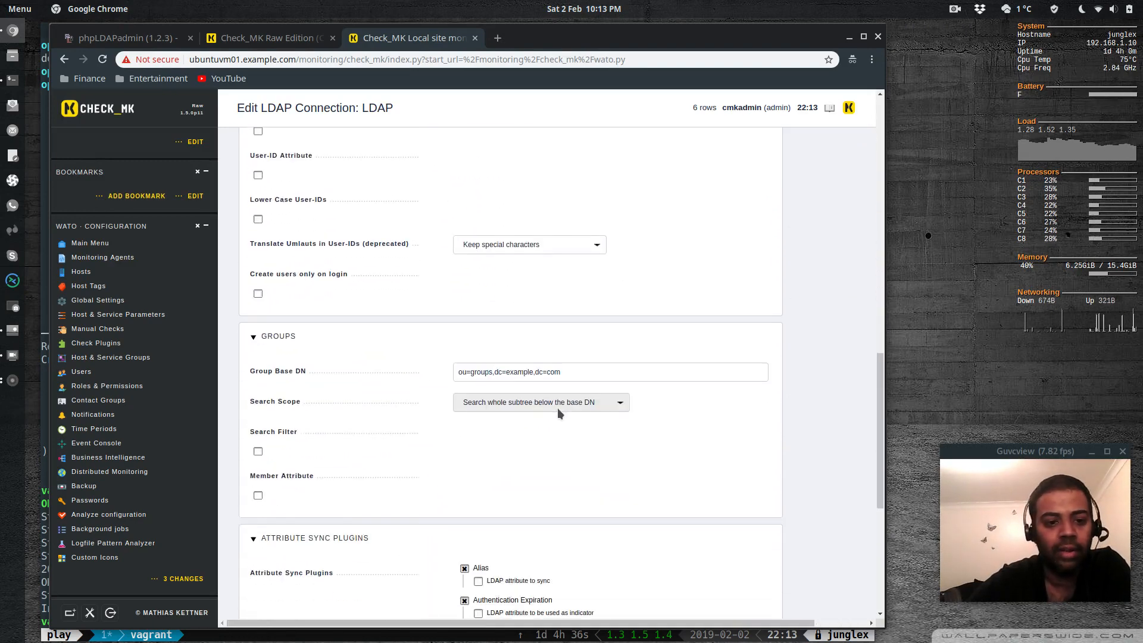
scroll(558, 411, "down", 5)
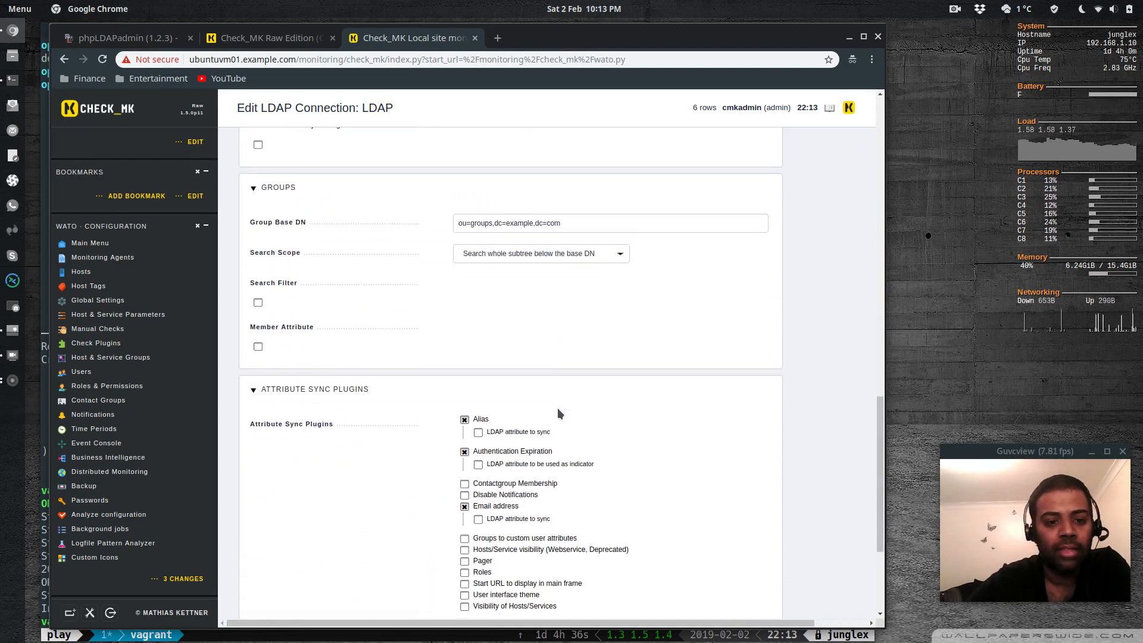
left_click(261, 303)
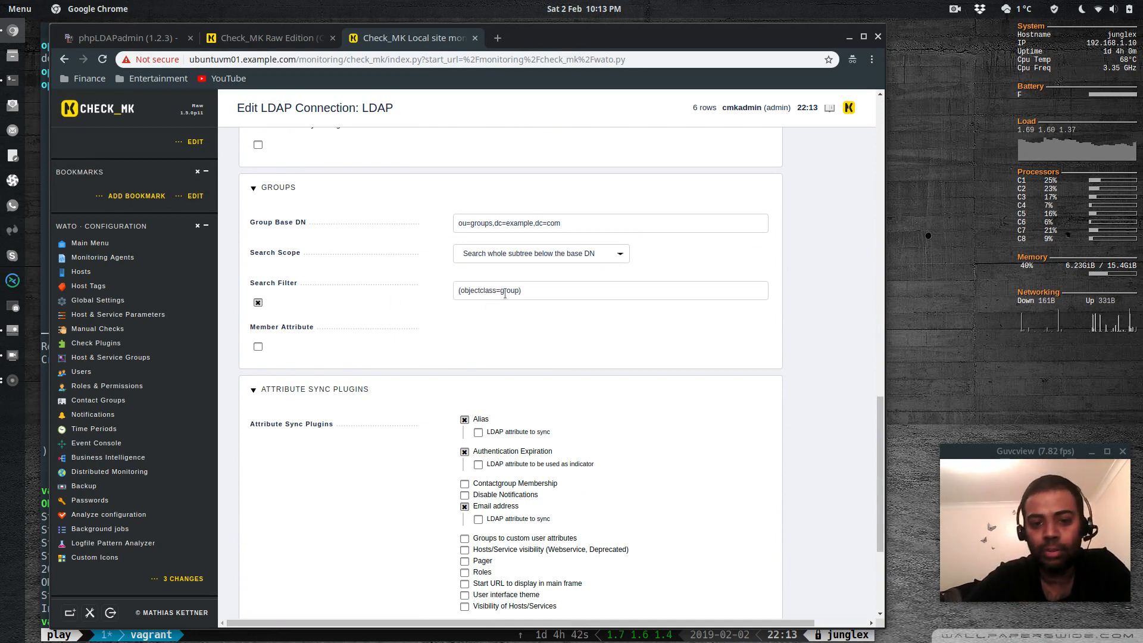
left_click(137, 37)
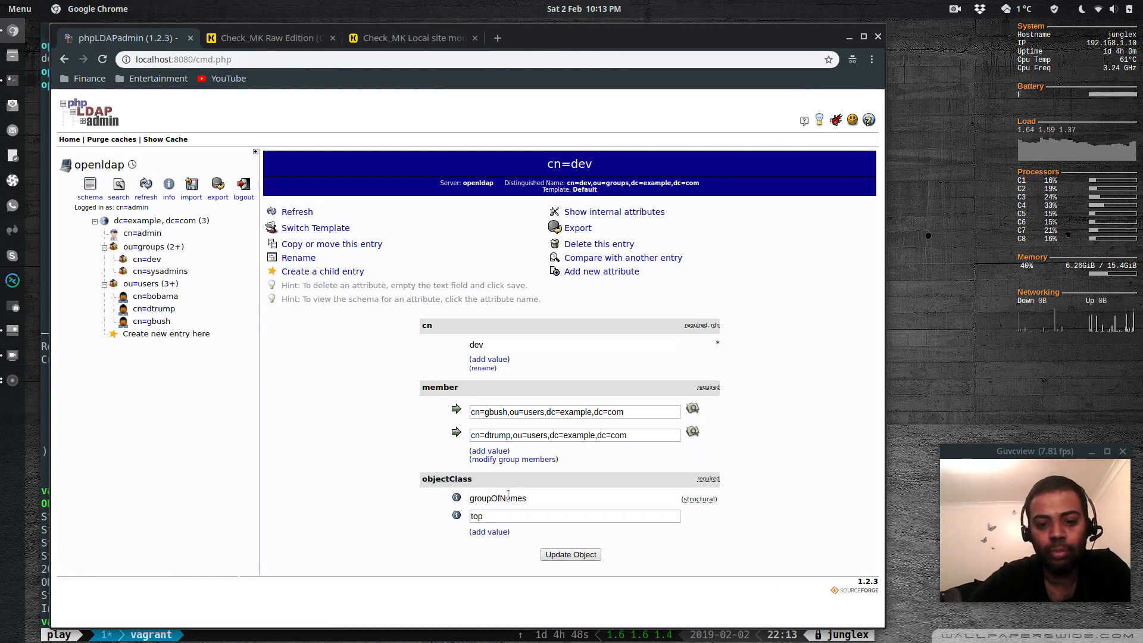
left_click(387, 41)
left_click(520, 290)
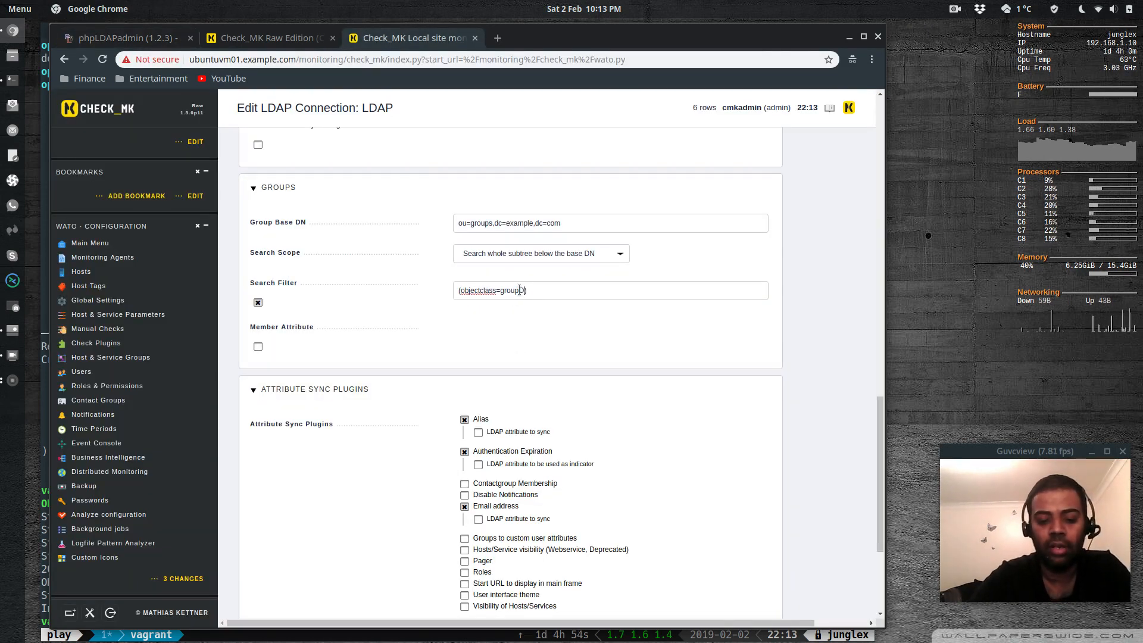
type("OfNames")
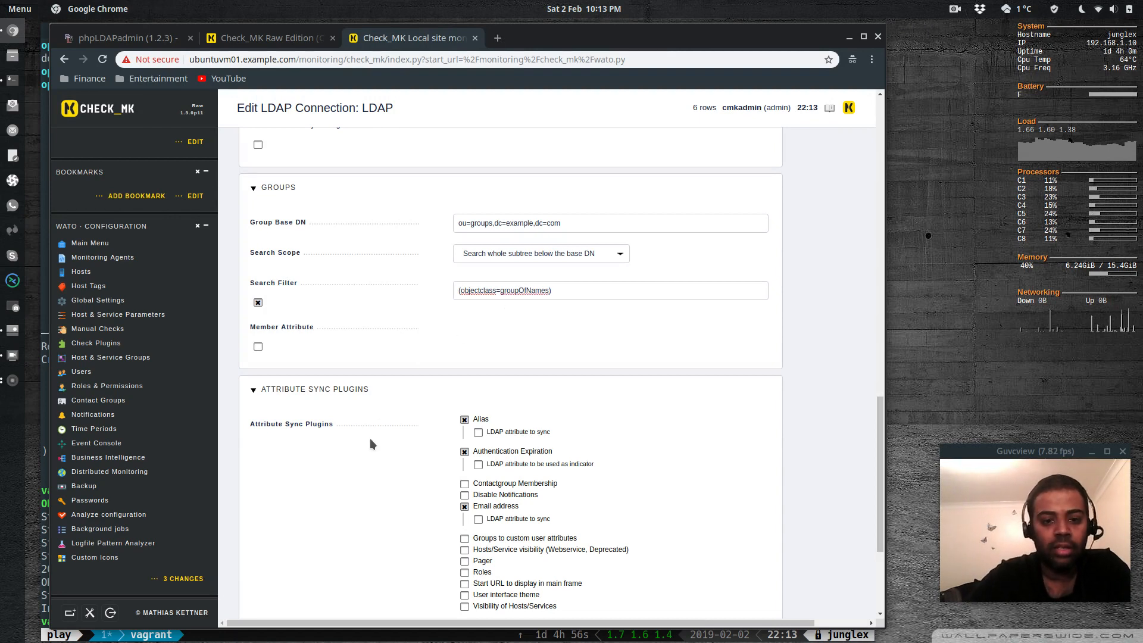
Save and test the connection with the new group search filter, and review the diagnostics details.
scroll(370, 444, "down", 5)
left_click(301, 537)
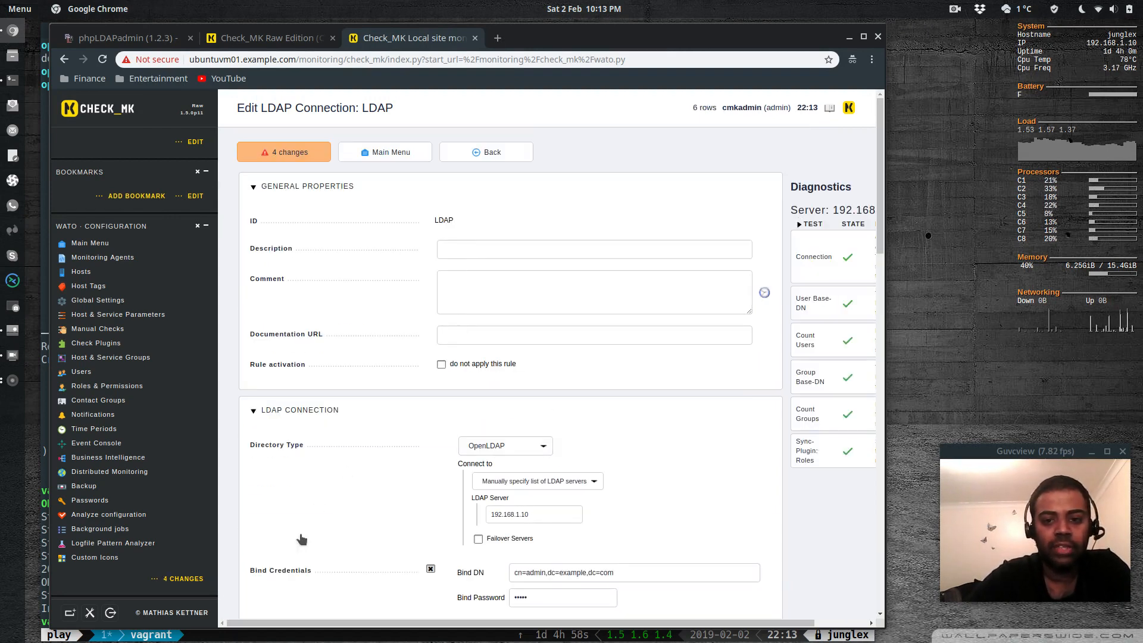
scroll(745, 391, "right", 2)
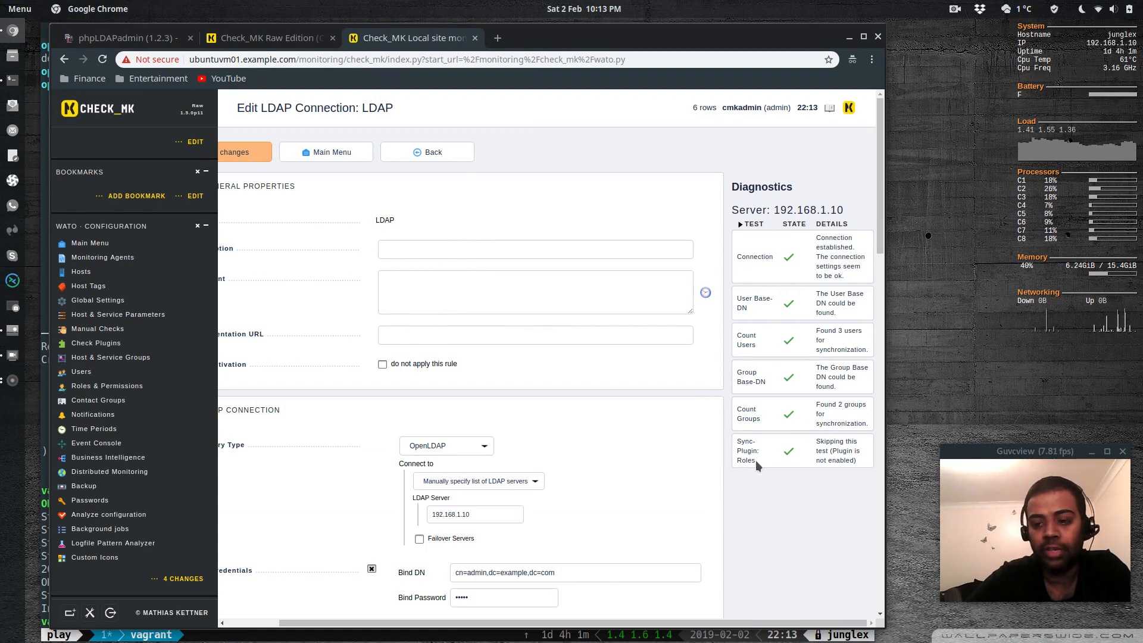
Disable the Authentication Expiration plugin in the connection's attribute sync plugins.
scroll(693, 477, "down", 5)
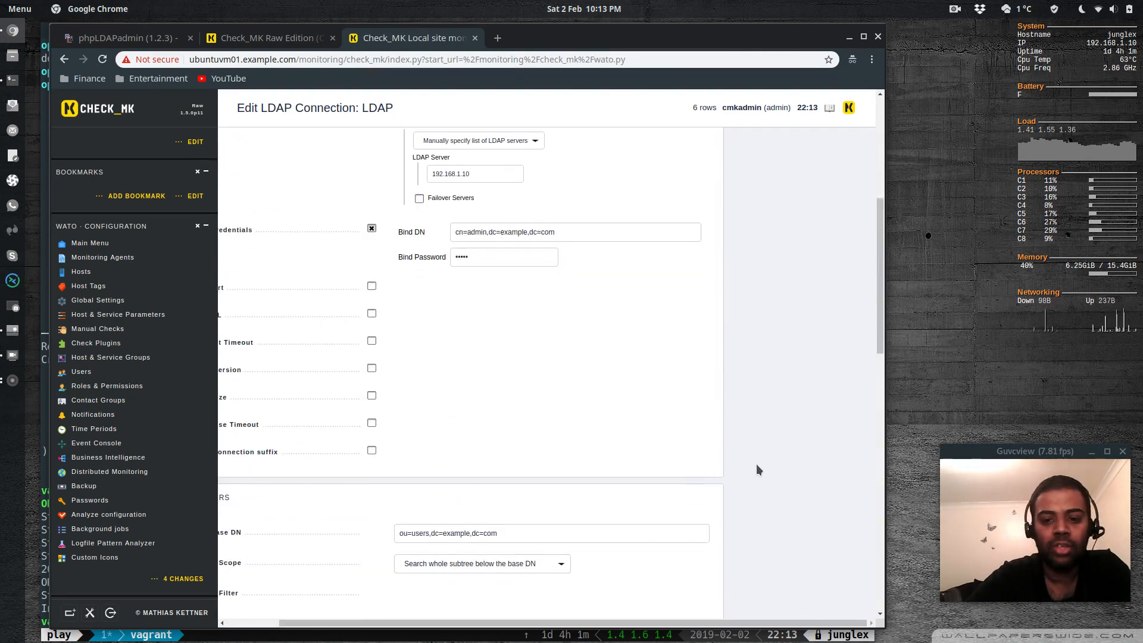
scroll(756, 463, "down", 6)
scroll(760, 473, "down", 7)
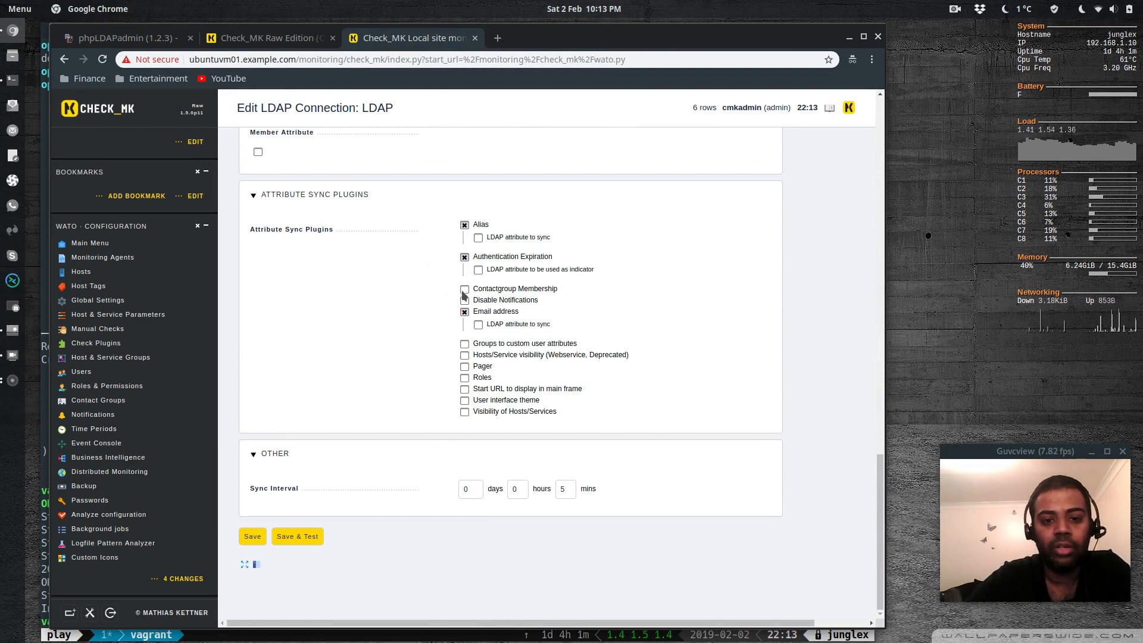
left_click(465, 258)
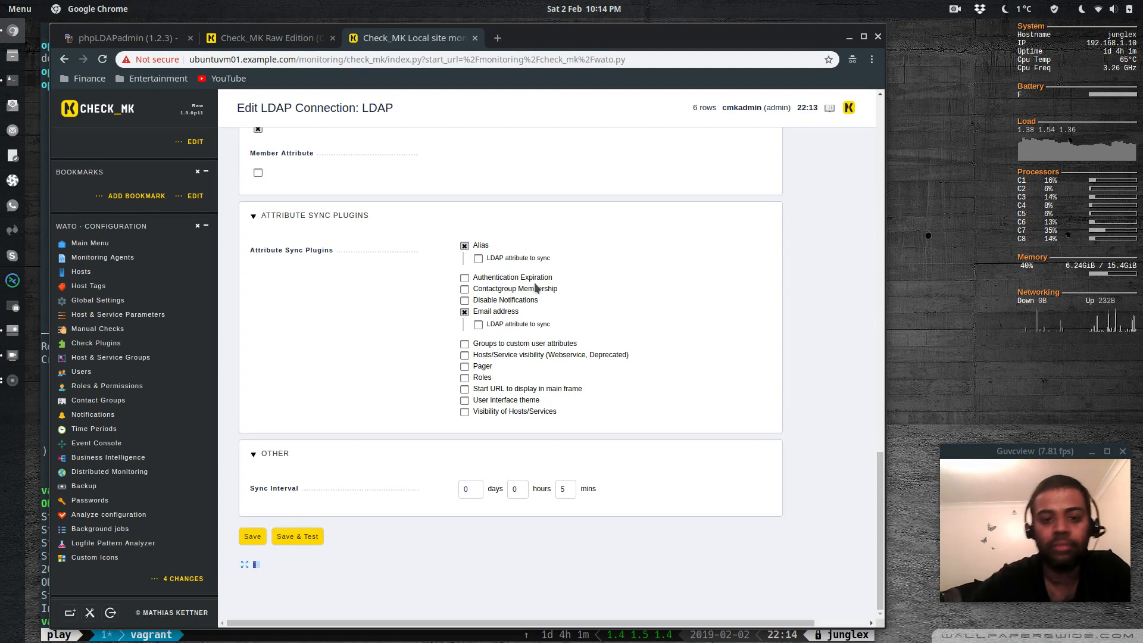
Examine the attributes of the bobama user entry in phpLDAPadmin, including its display name, email and user name.
left_click(104, 39)
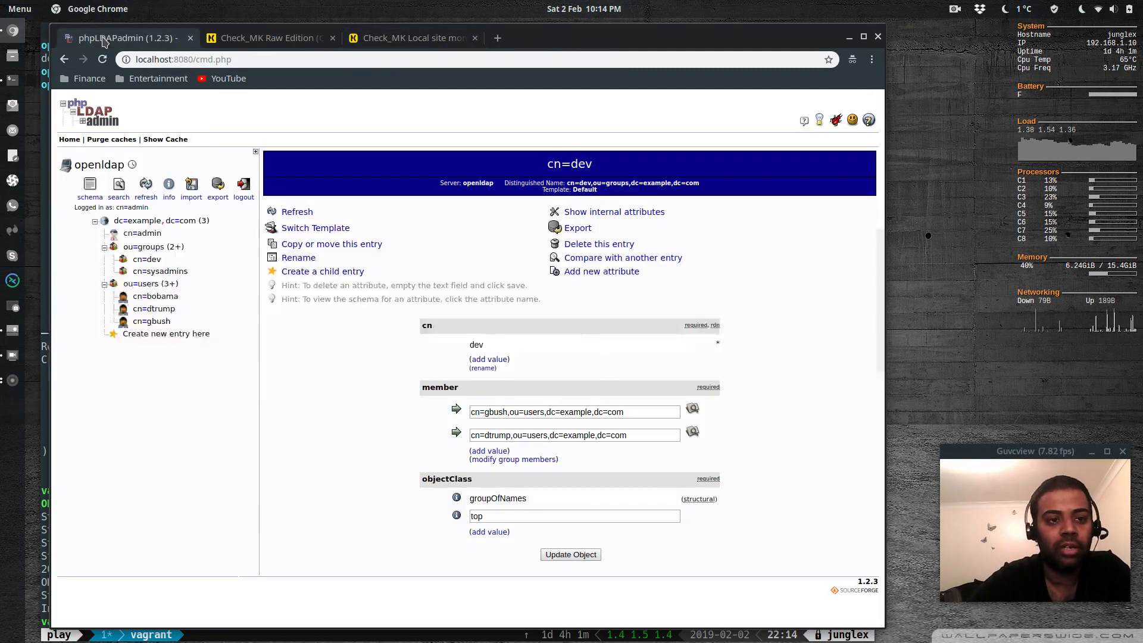
left_click(156, 297)
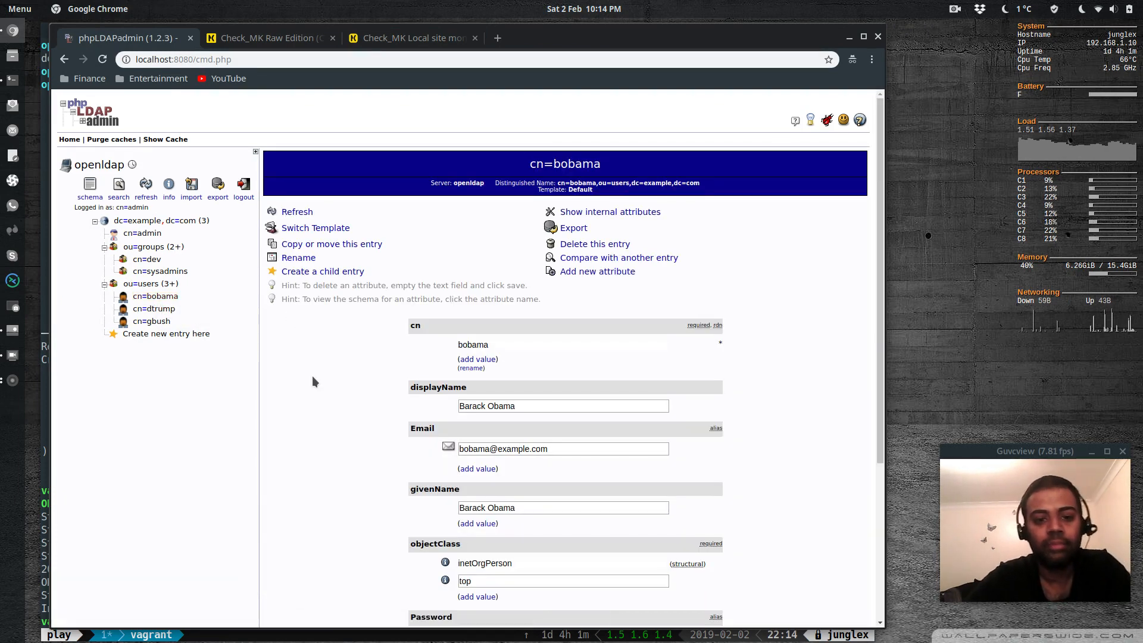
scroll(323, 412, "down", 4)
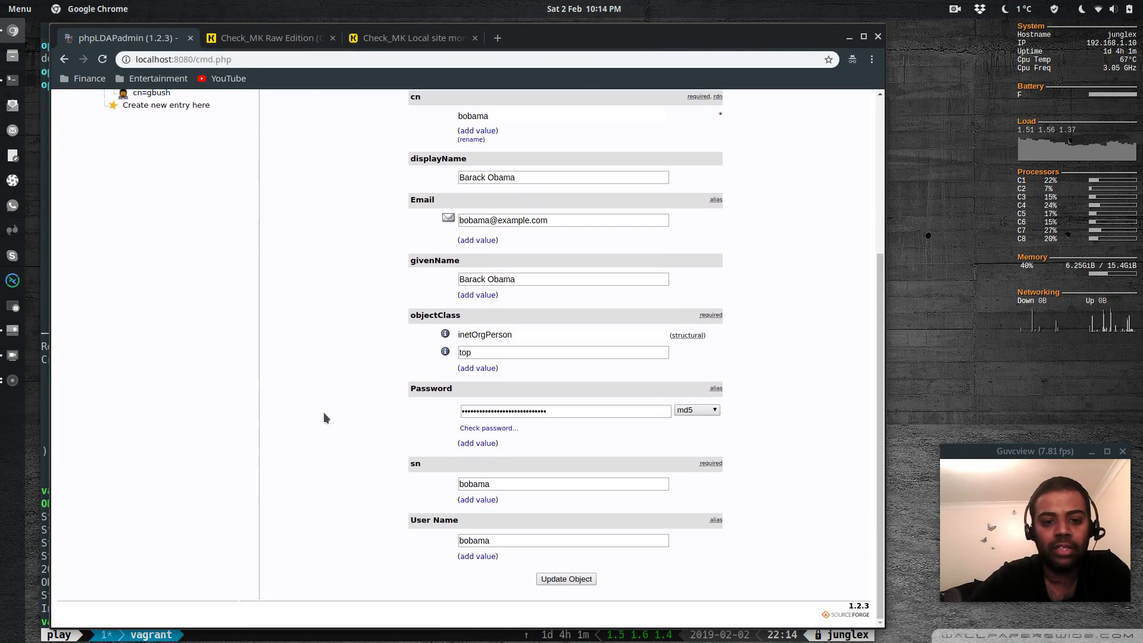
scroll(352, 333, "up", 4)
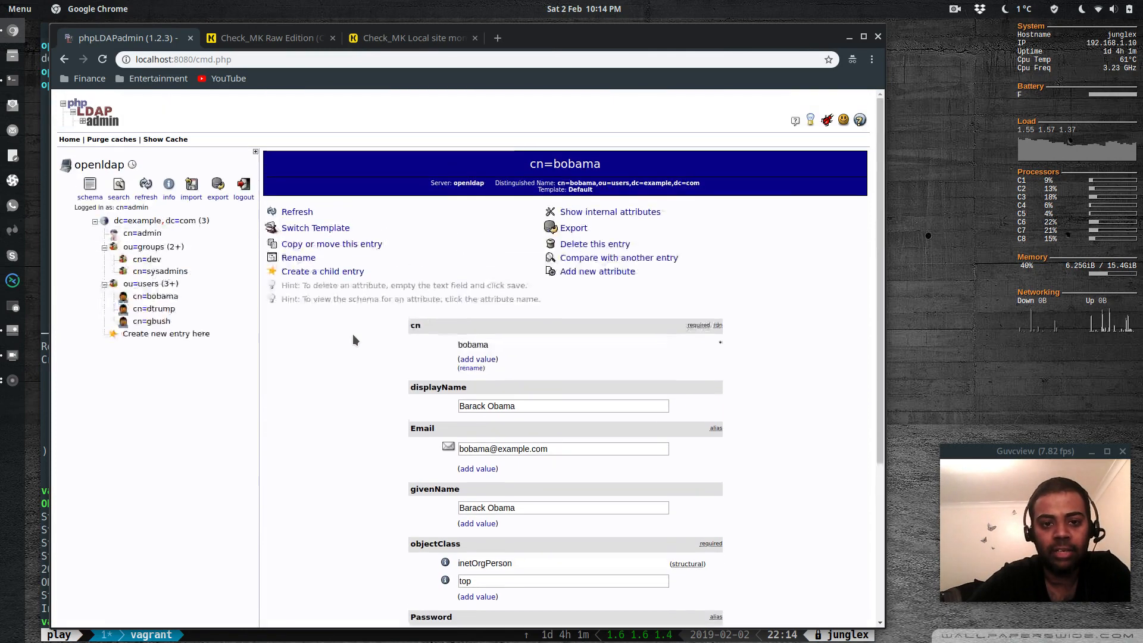
scroll(352, 334, "down", 2)
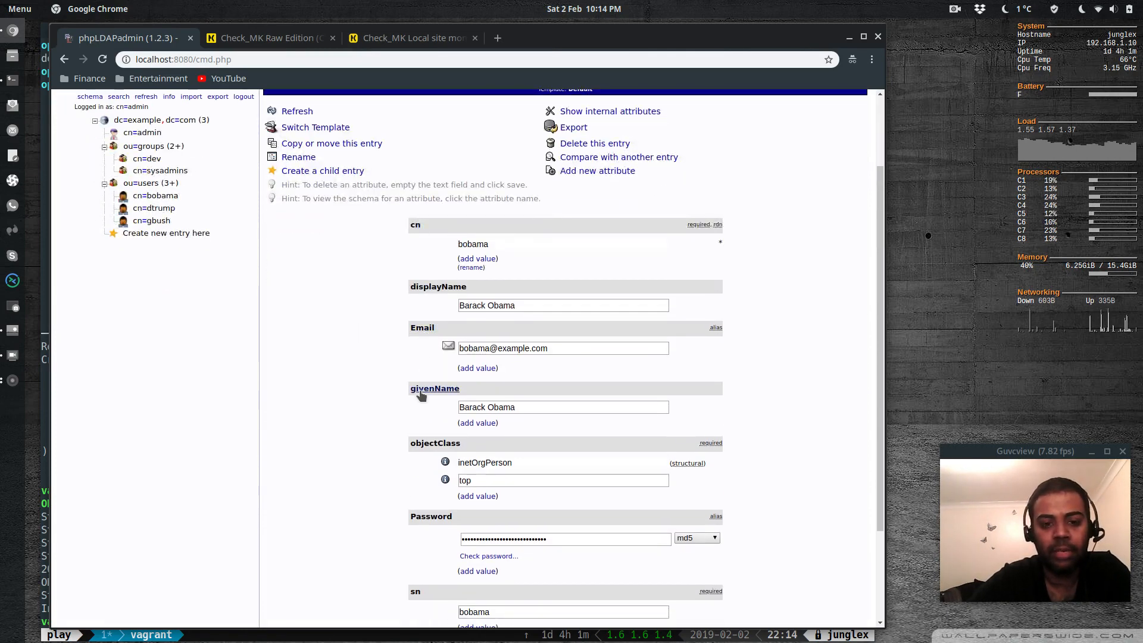
scroll(366, 427, "down", 3)
scroll(366, 428, "up", 4)
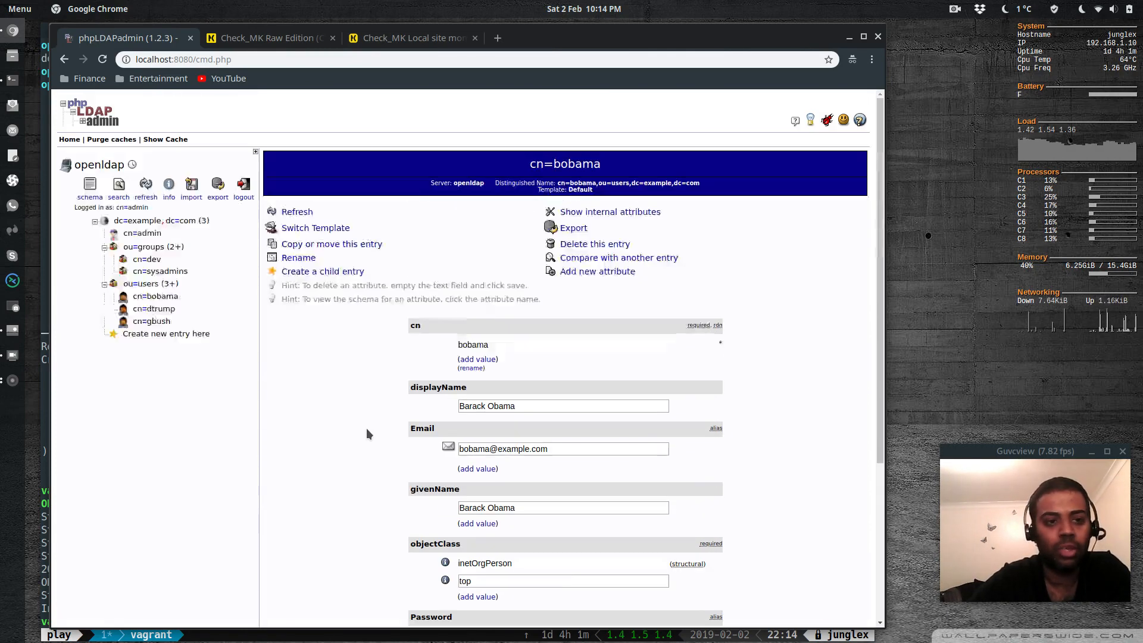
left_click(394, 37)
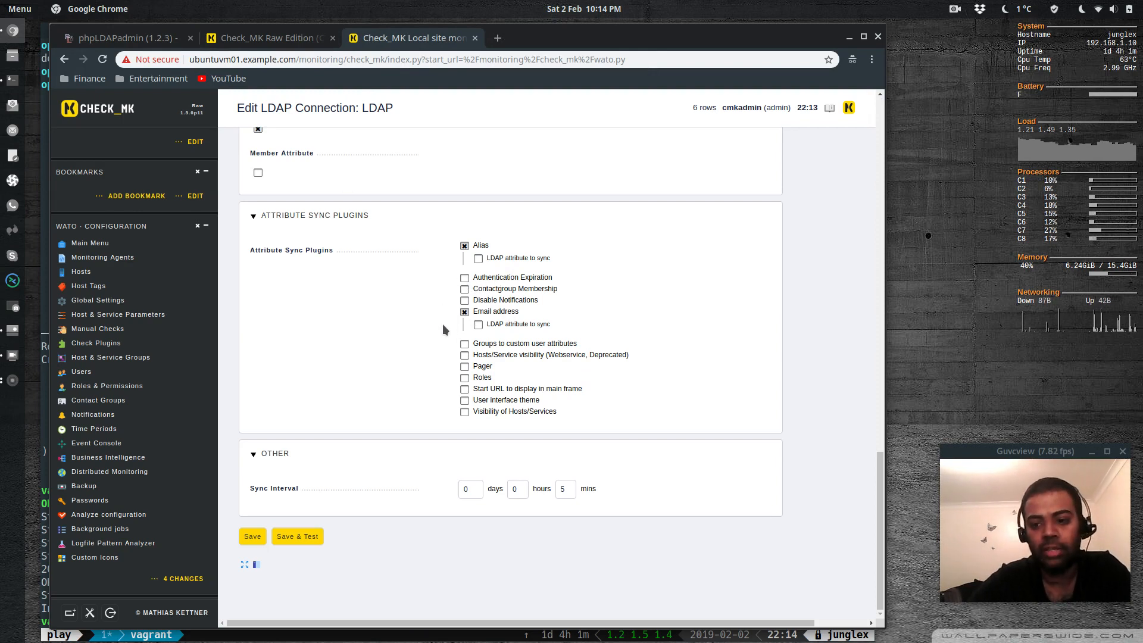
left_click(477, 324)
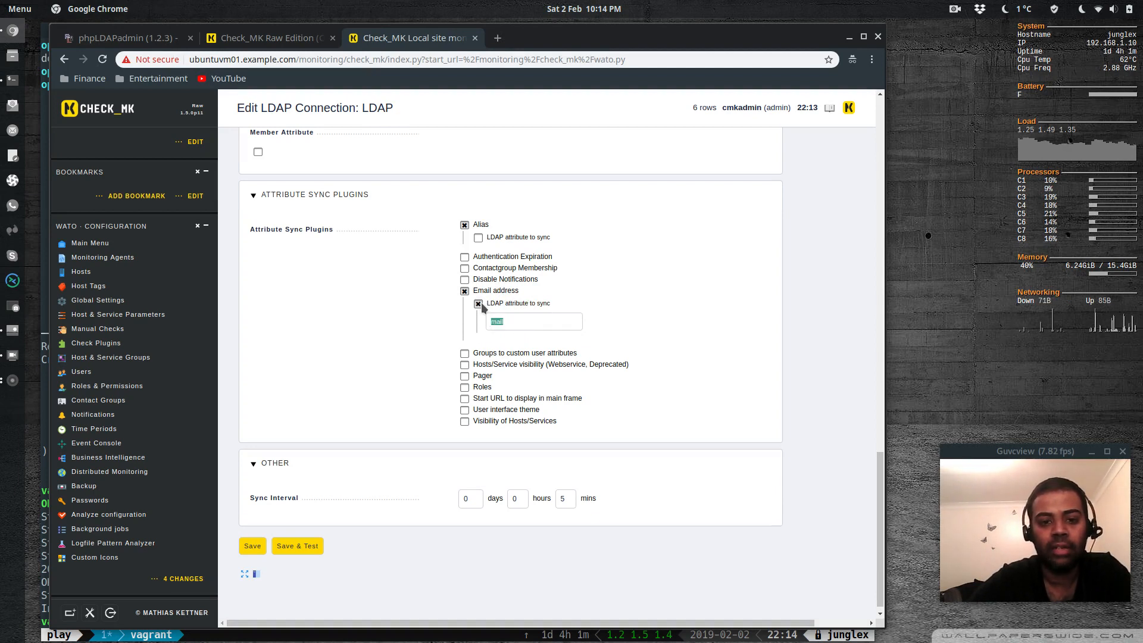
left_click(480, 305)
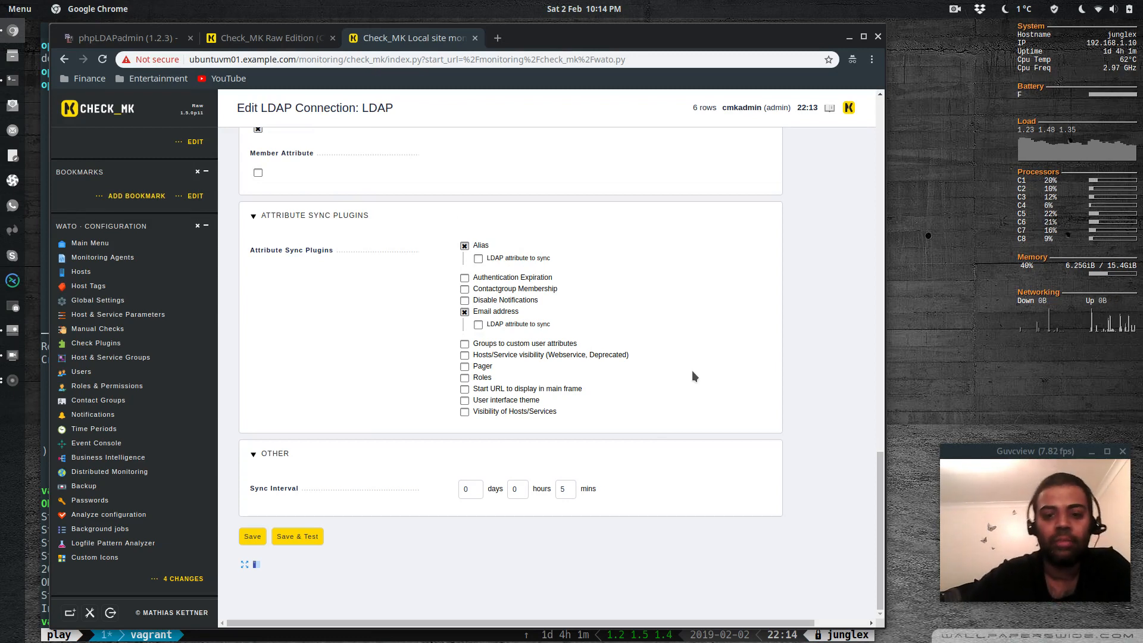
scroll(693, 372, "up", 10)
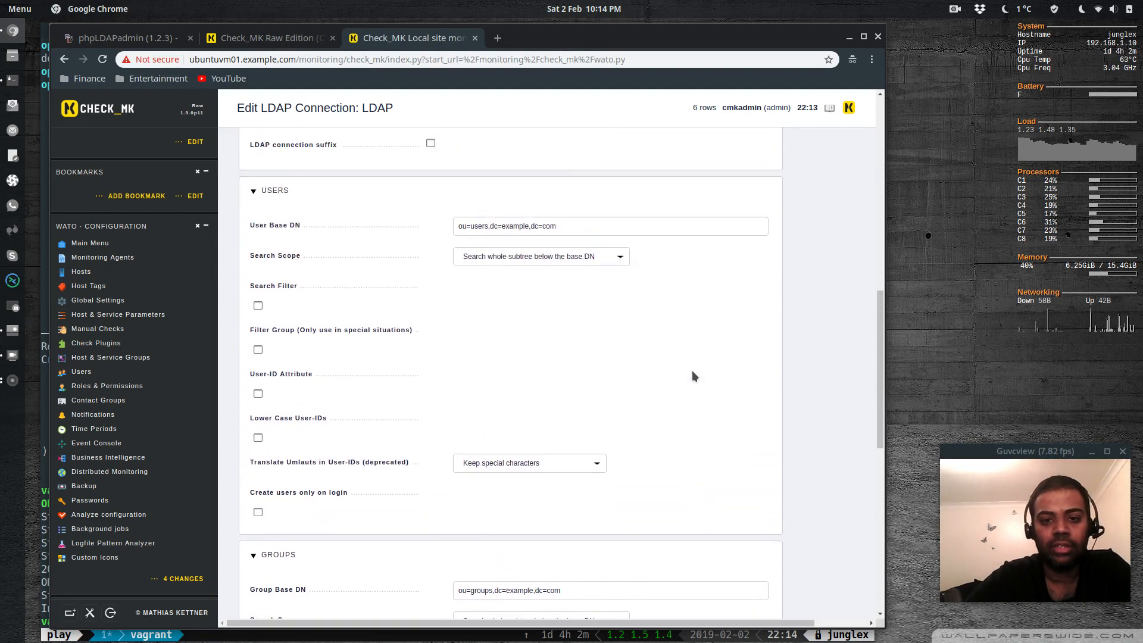
scroll(692, 376, "up", 6)
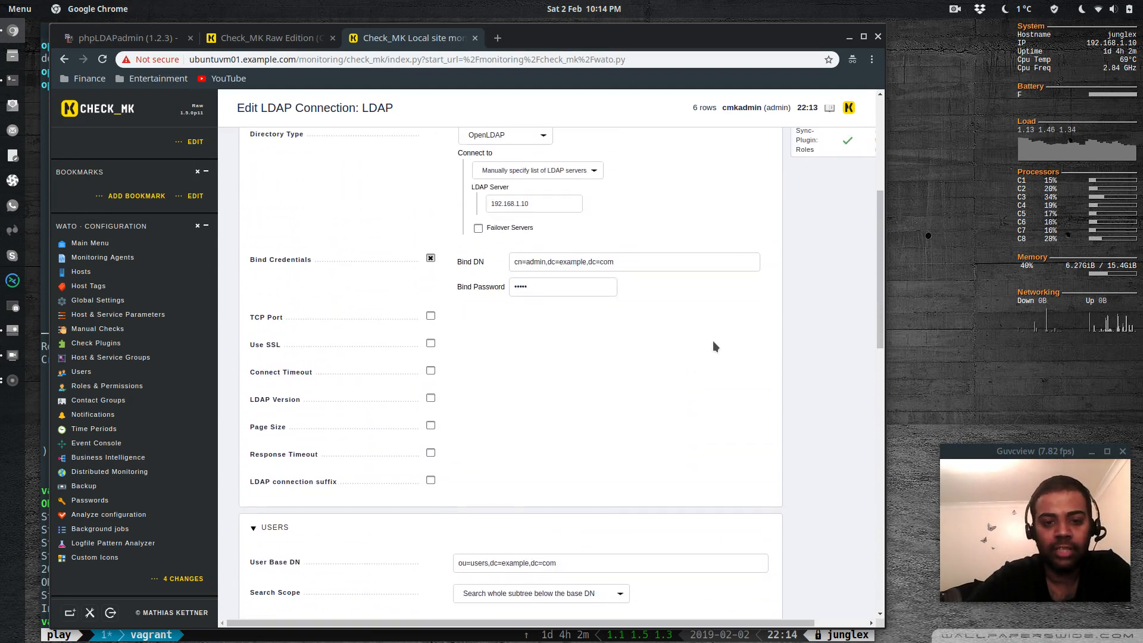
scroll(713, 341, "down", 5)
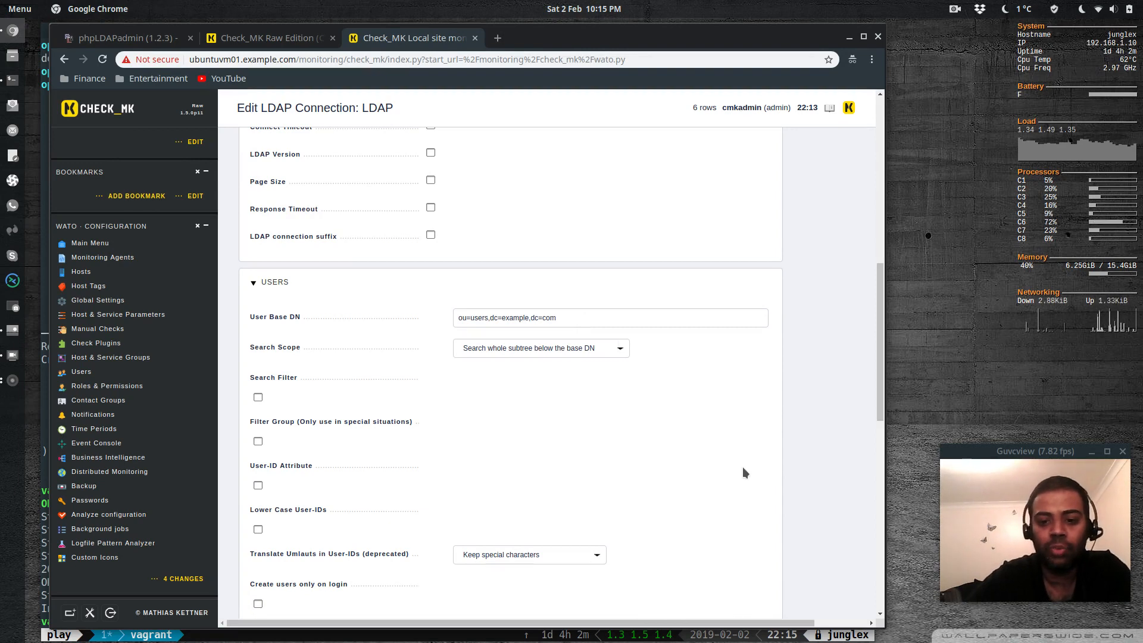
Enable the Roles sync plugin and map the Administrator role to group DN cn=sysadmins,ou=groups,dc=example,dc=com, searched in this connection.
scroll(742, 466, "down", 15)
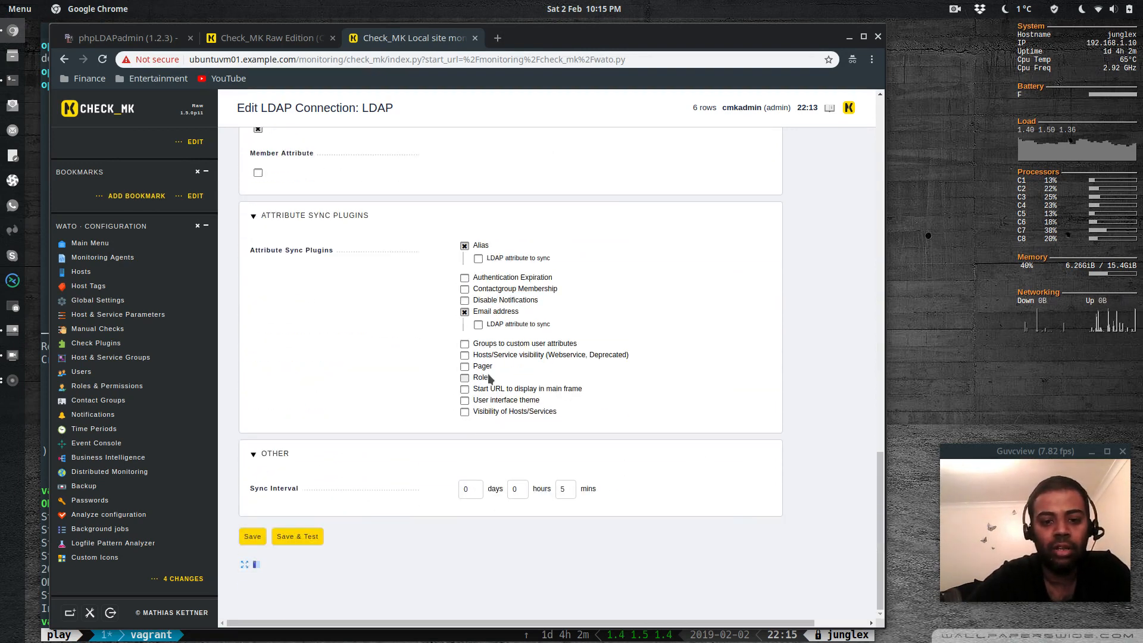
left_click(466, 378)
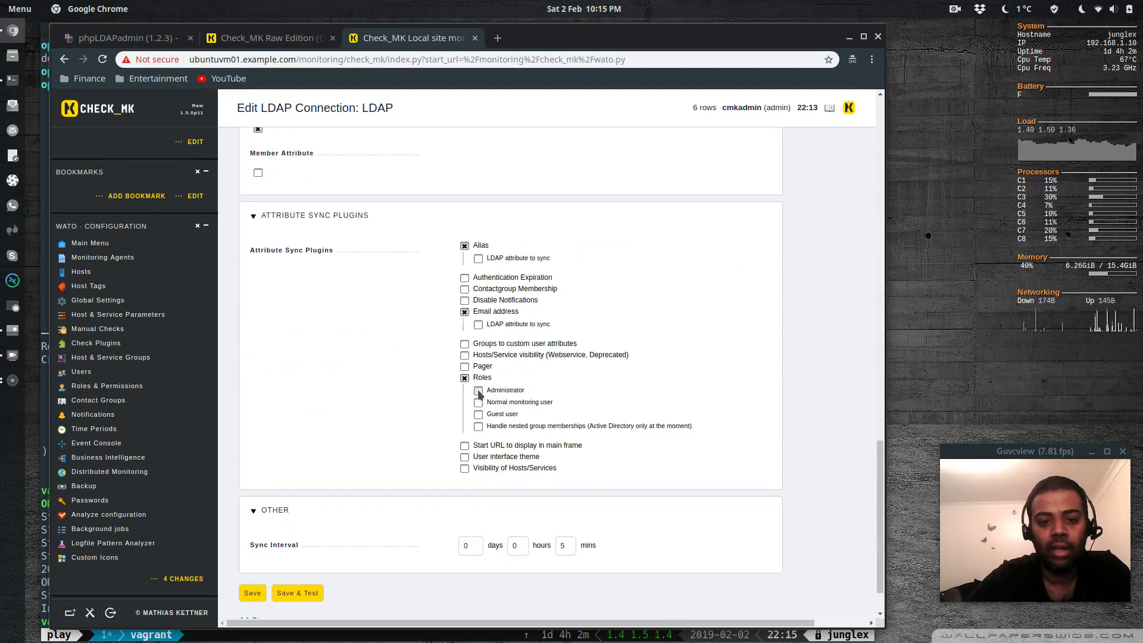
left_click(479, 391)
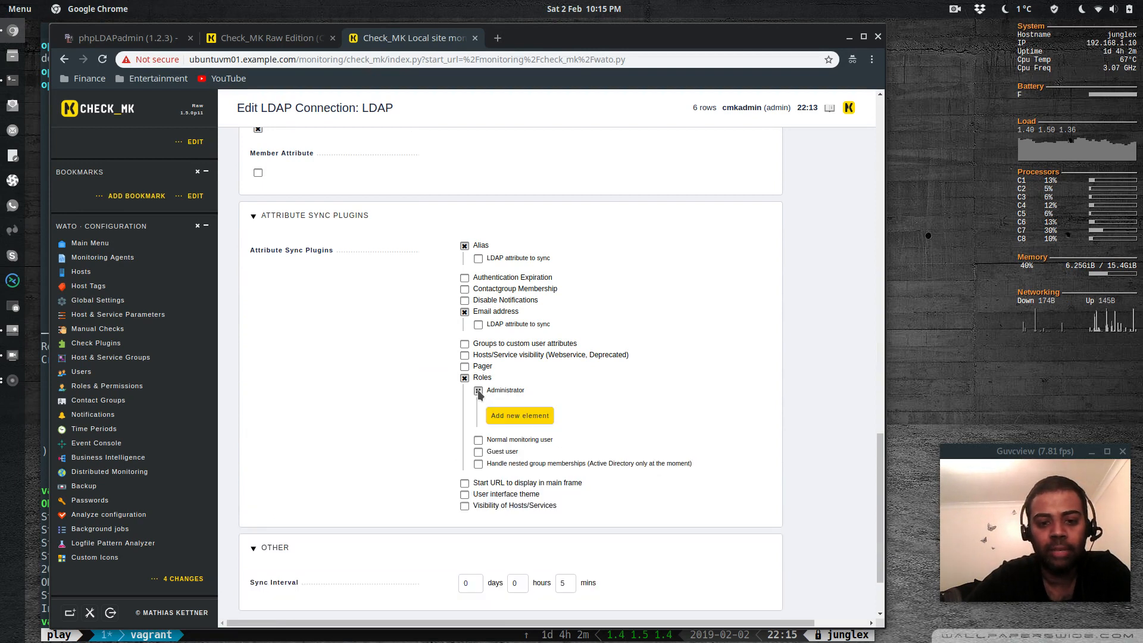
left_click(530, 417)
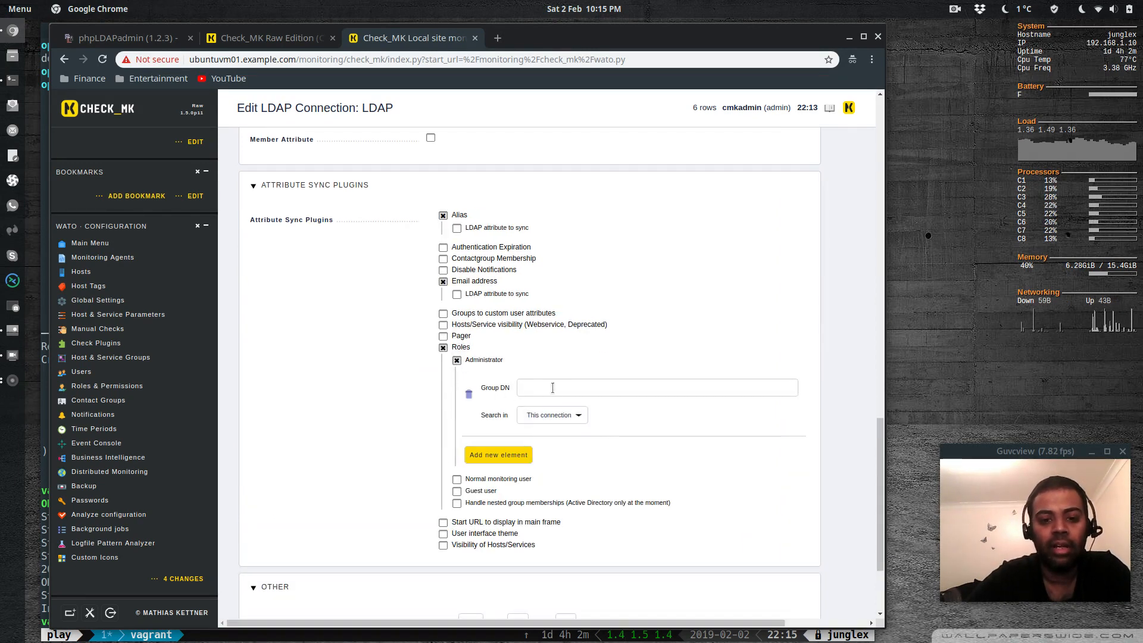
left_click(552, 387)
left_click(565, 431)
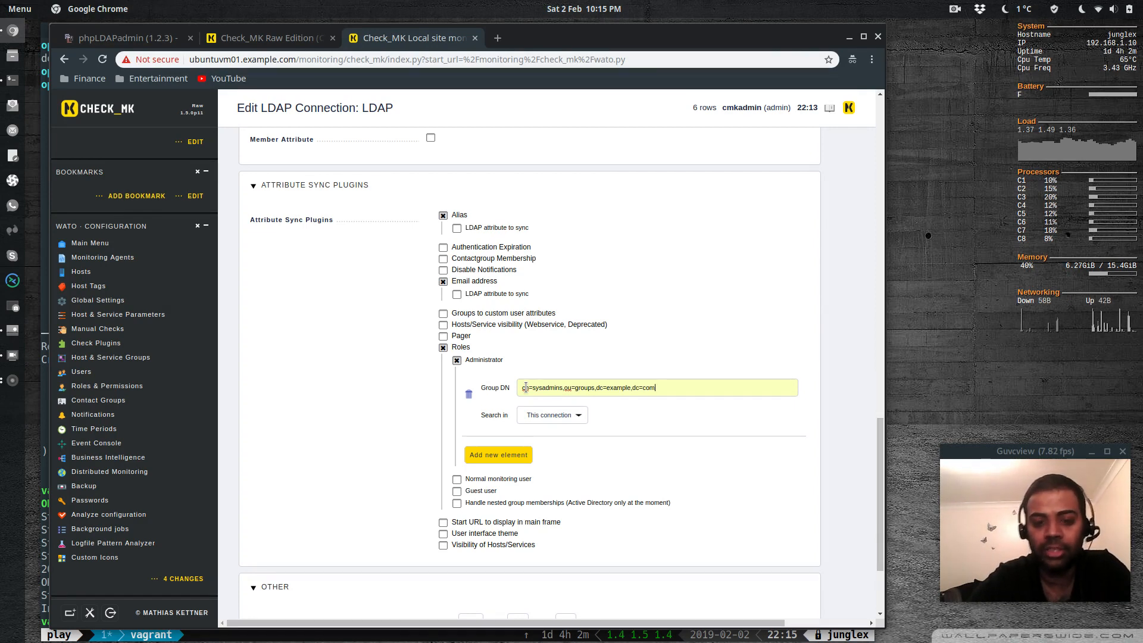
Check the group memberships in the omd-ldap.png diagram, then save the LDAP connection and activate its pending changes.
left_click(13, 331)
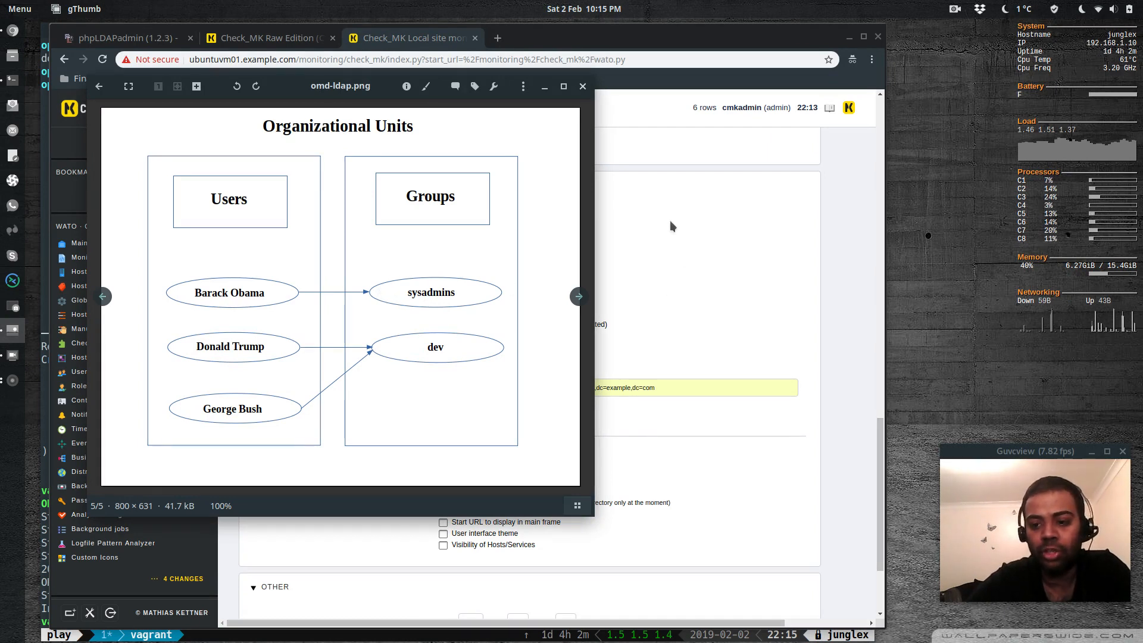
left_click(582, 86)
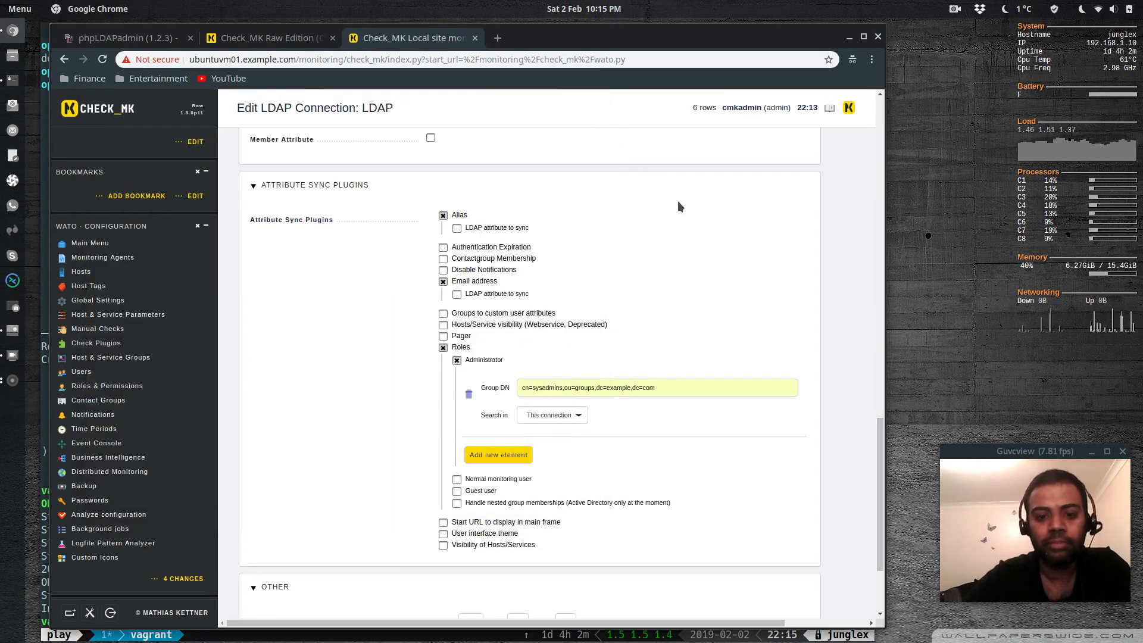
scroll(404, 462, "down", 3)
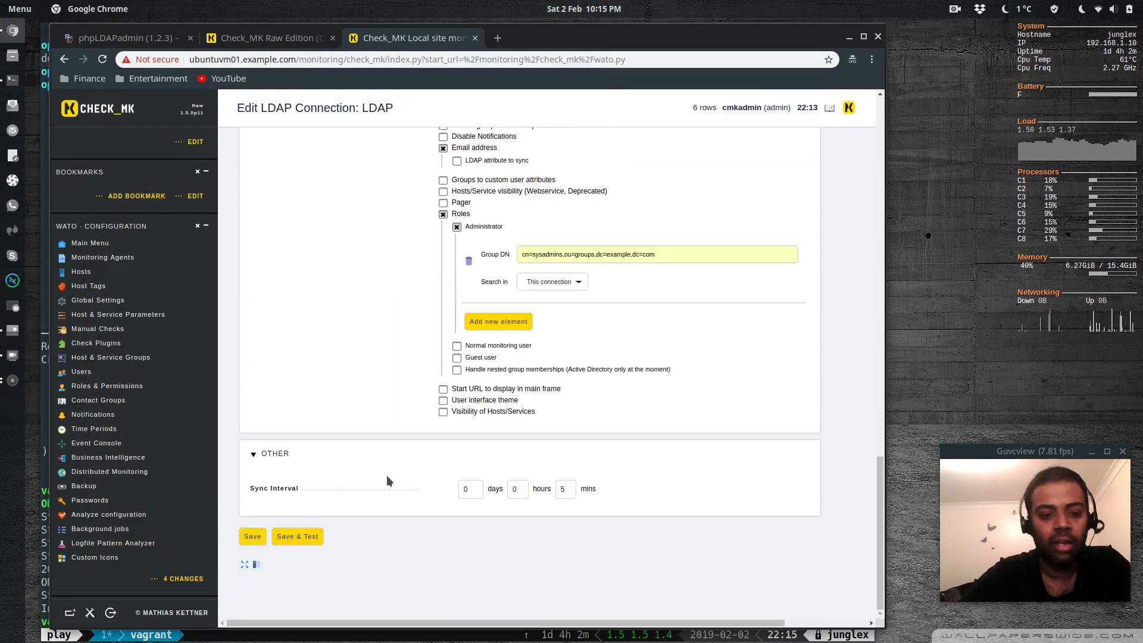
left_click(252, 537)
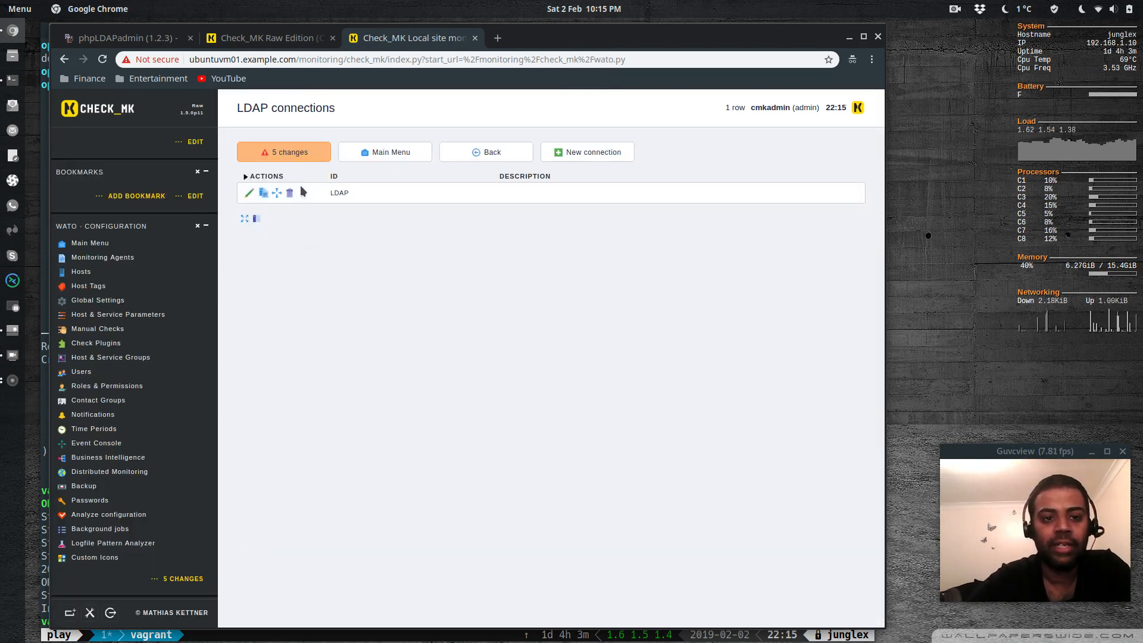
left_click(292, 154)
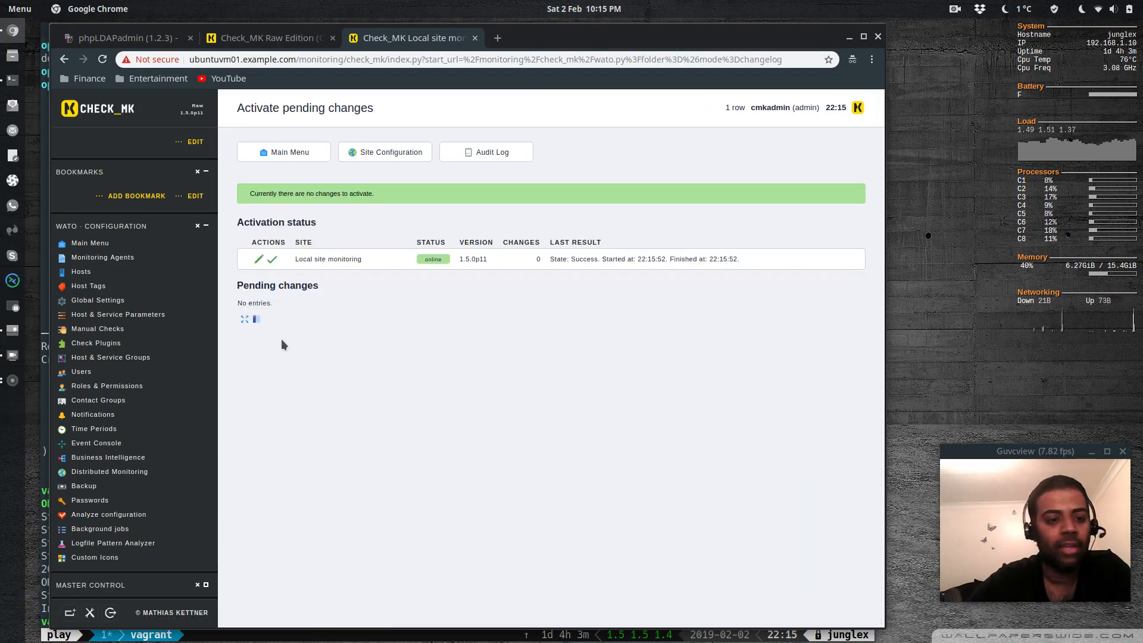
Synchronise the Check_MK users with LDAP, activating the pending user changes between two sync runs.
left_click(81, 371)
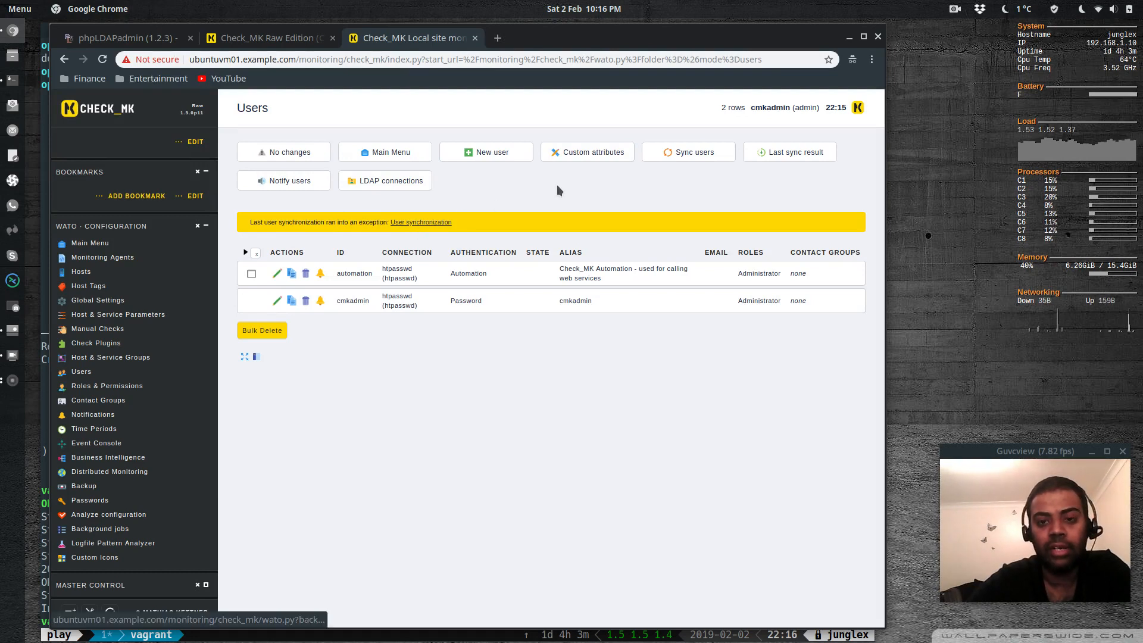
left_click(689, 159)
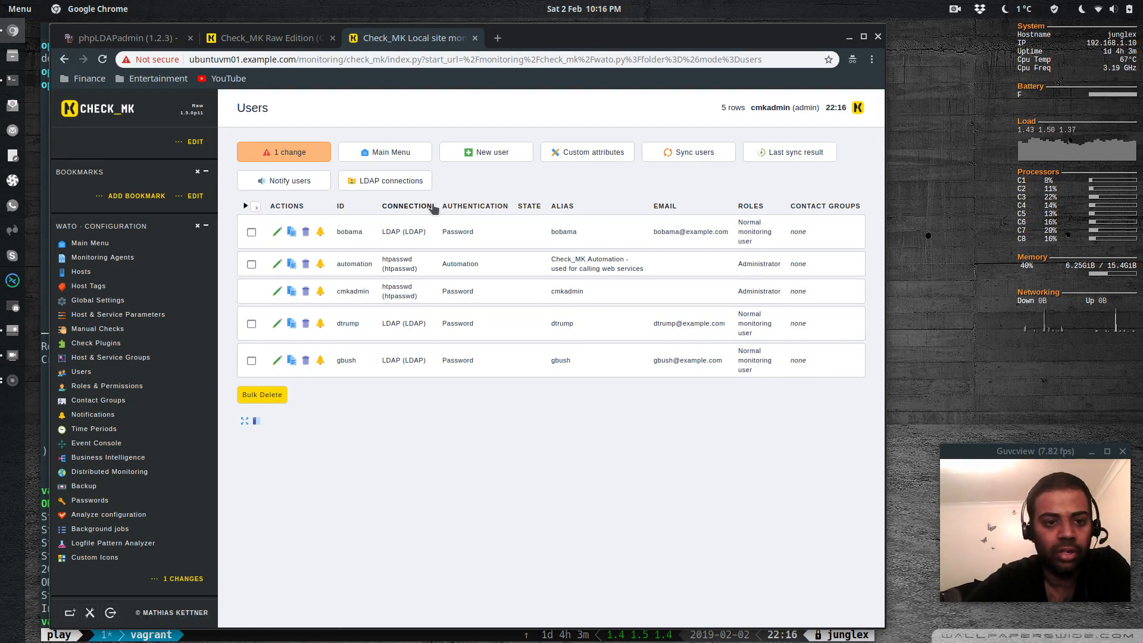
left_click(300, 155)
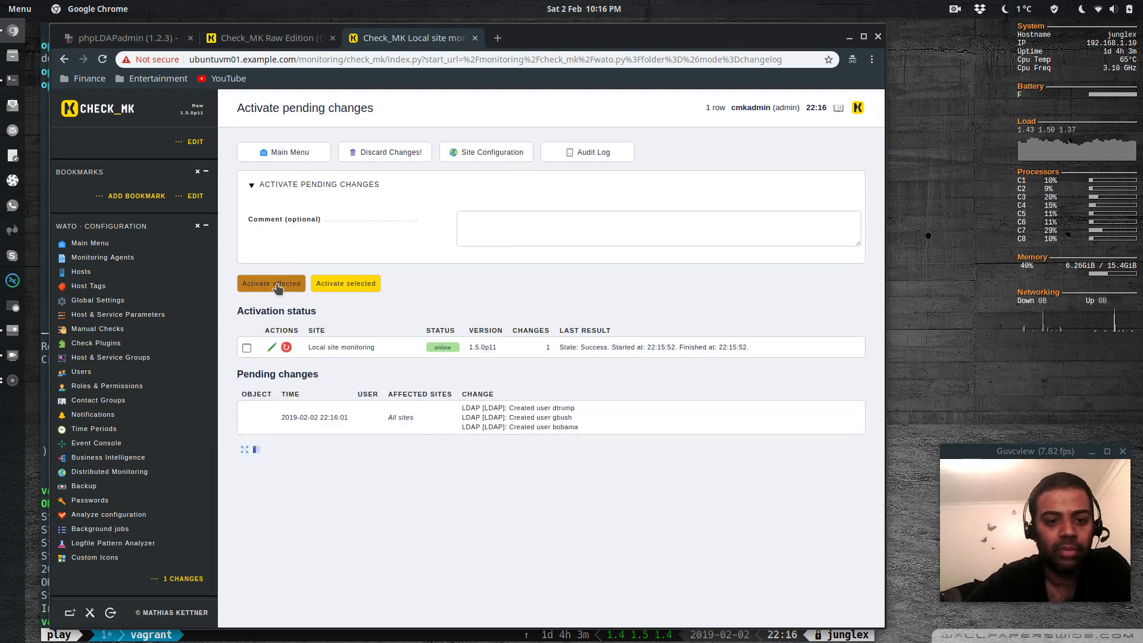
left_click(276, 283)
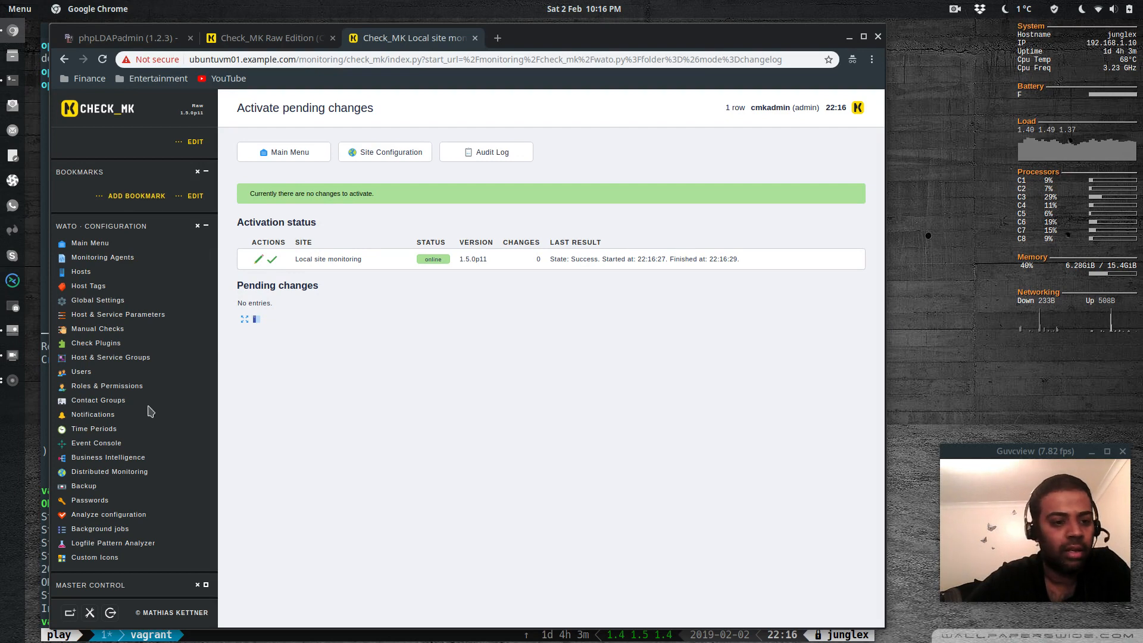
left_click(82, 371)
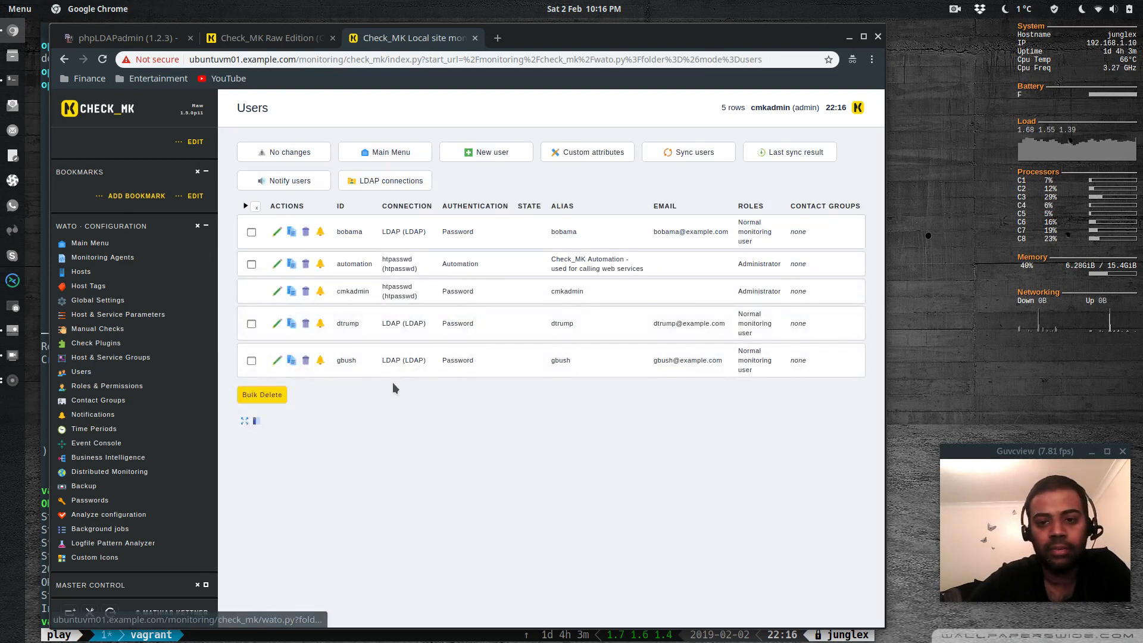
left_click(687, 153)
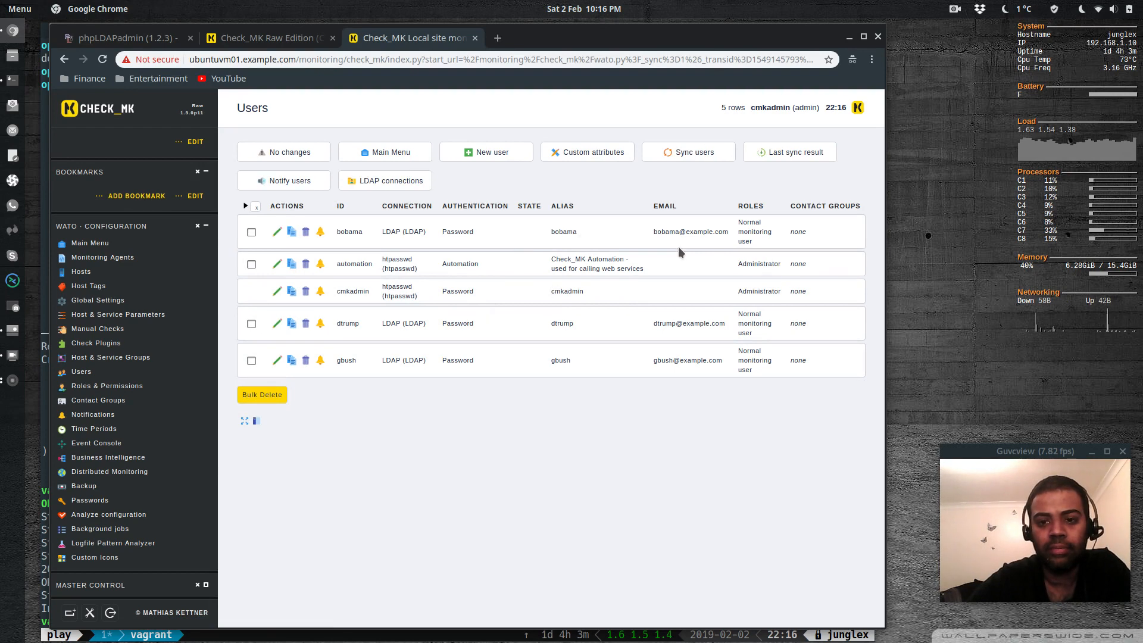
Enable the group Member Attribute with the value uniquemember in the LDAP connection and save it.
left_click(390, 182)
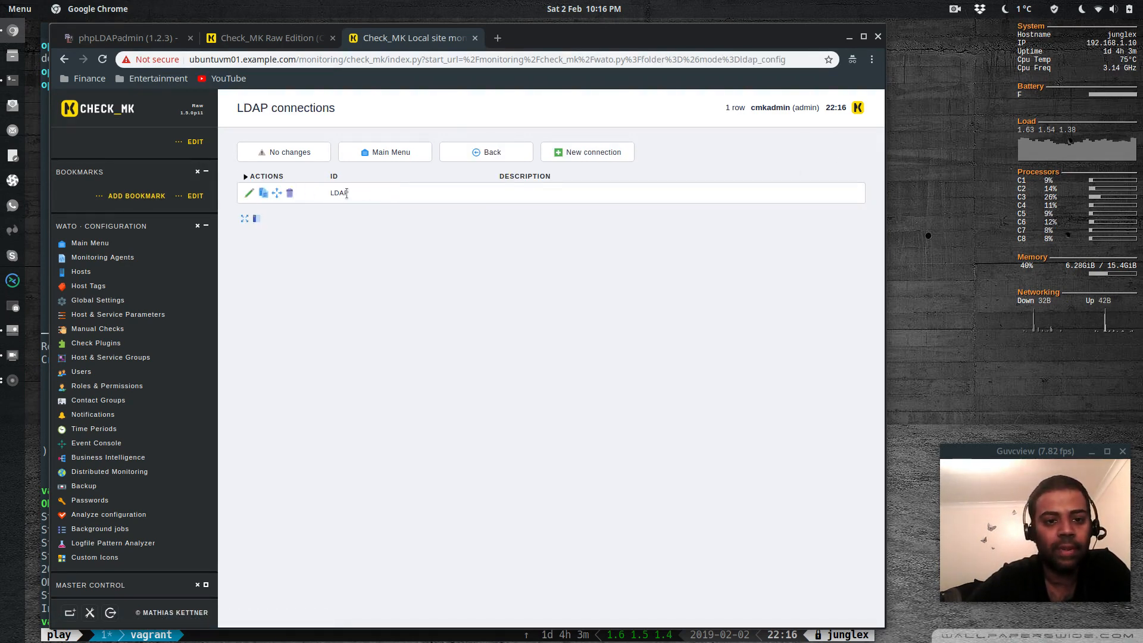
left_click(249, 194)
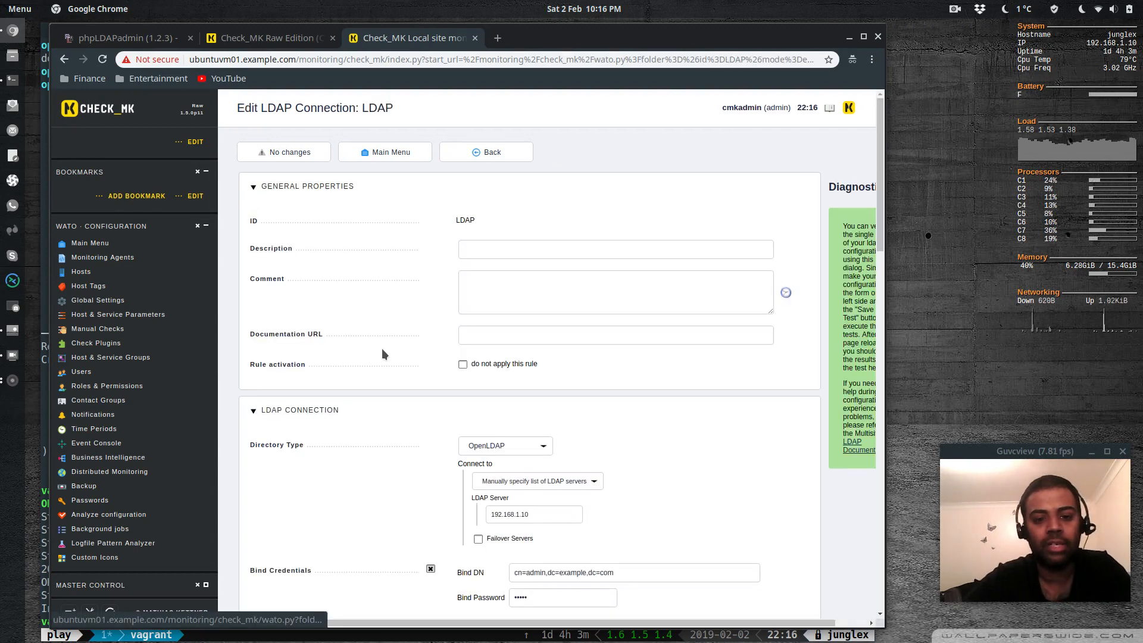
scroll(382, 349, "down", 12)
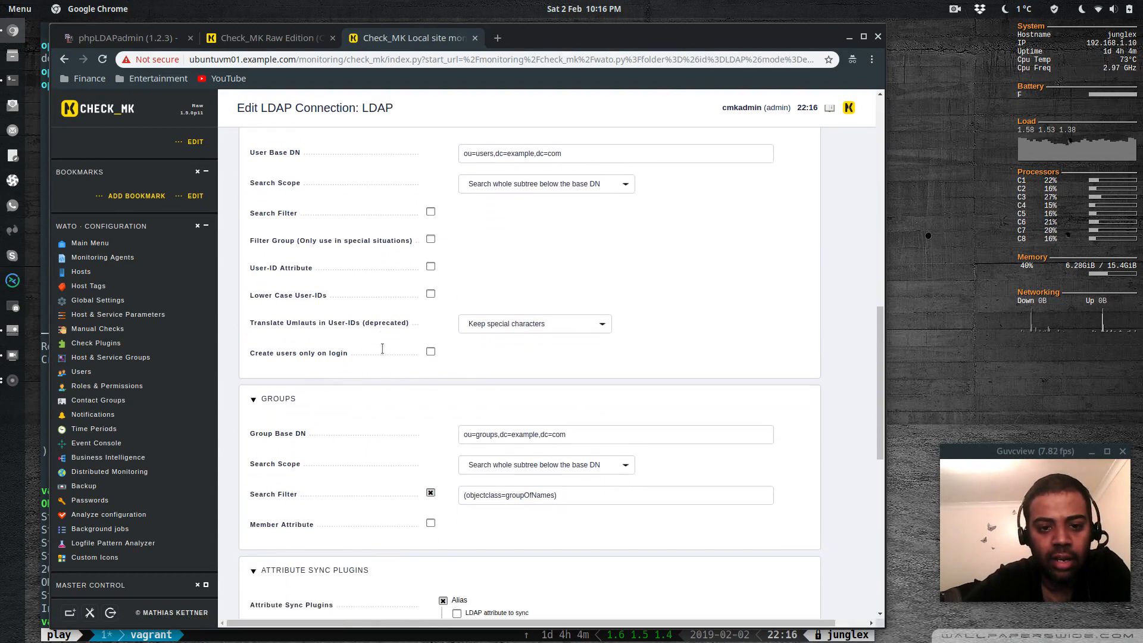
scroll(383, 350, "down", 4)
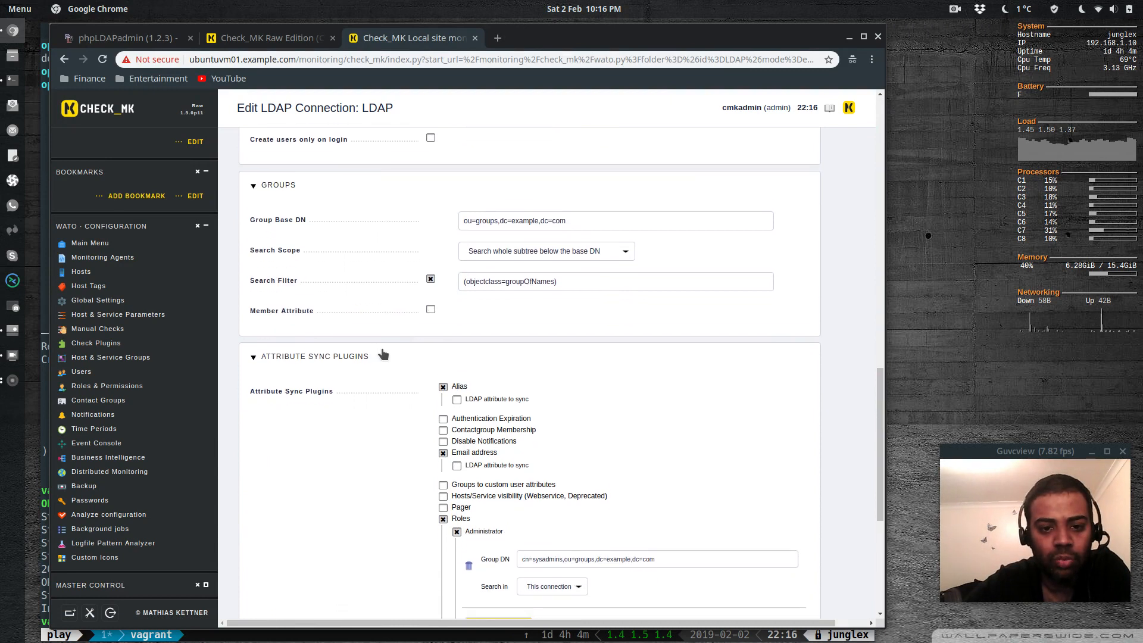
scroll(383, 355, "down", 5)
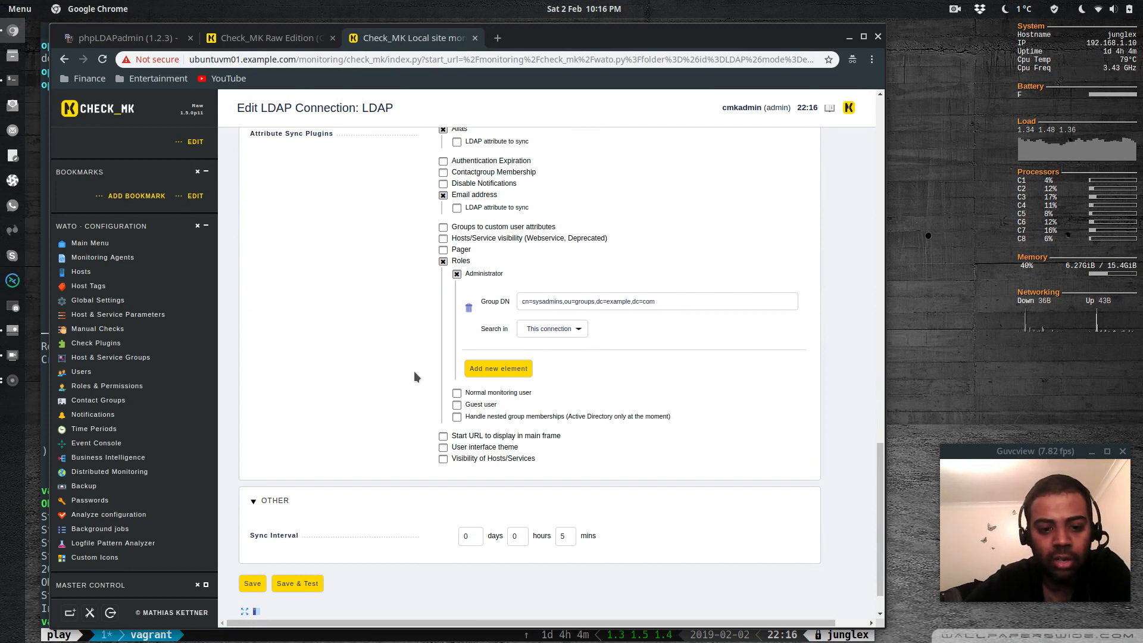
scroll(415, 377, "up", 5)
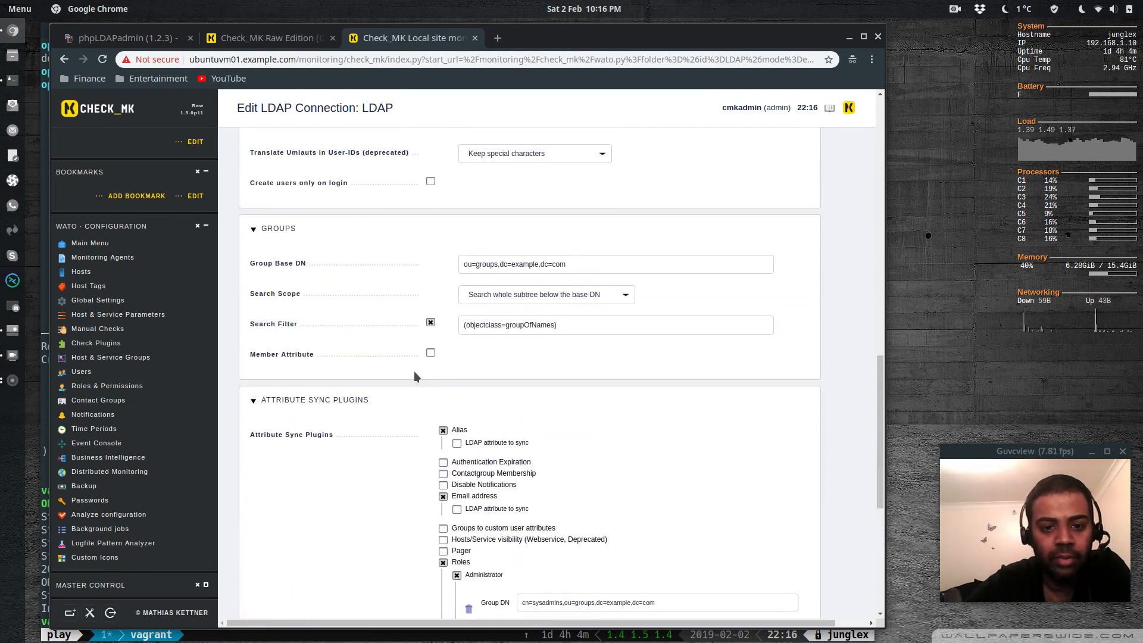
scroll(415, 376, "up", 1)
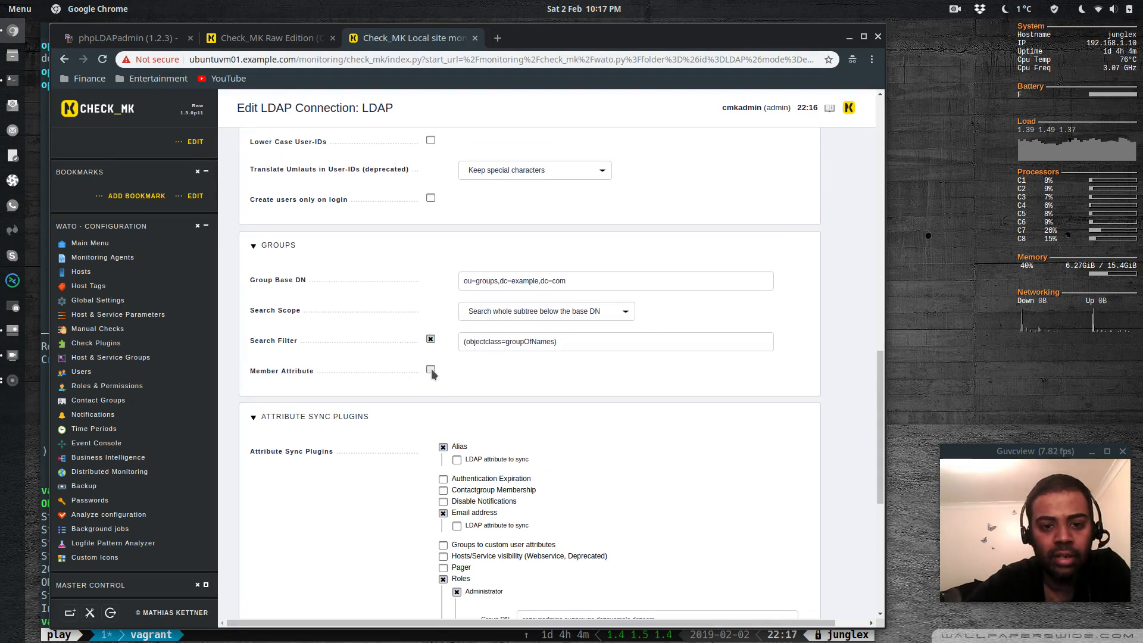
left_click(428, 367)
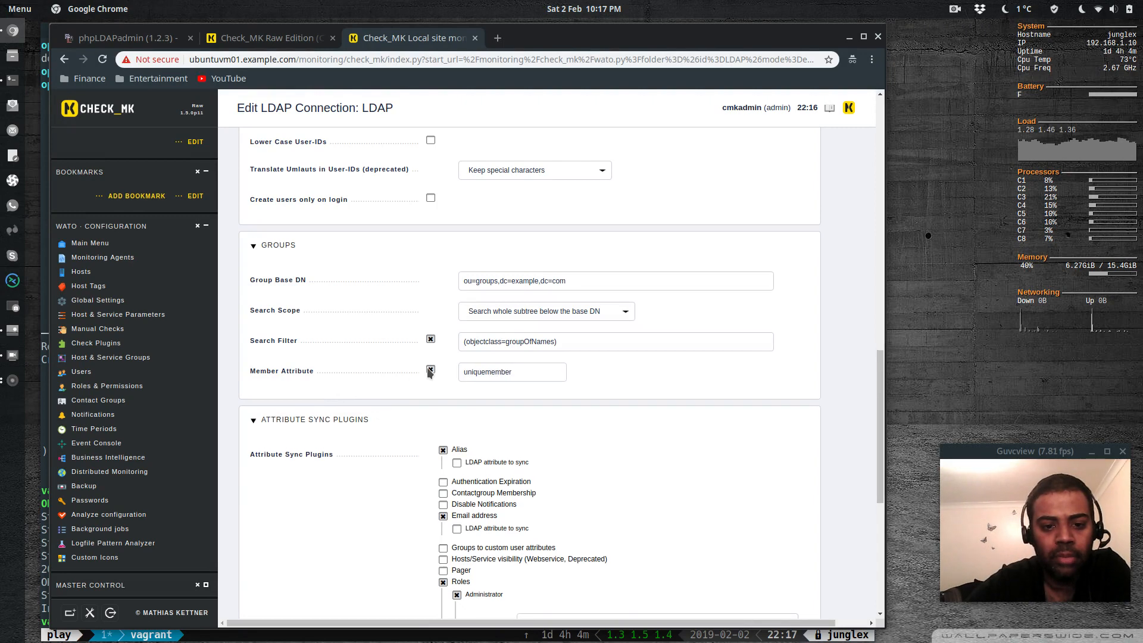
scroll(374, 386, "down", 1)
scroll(374, 386, "down", 6)
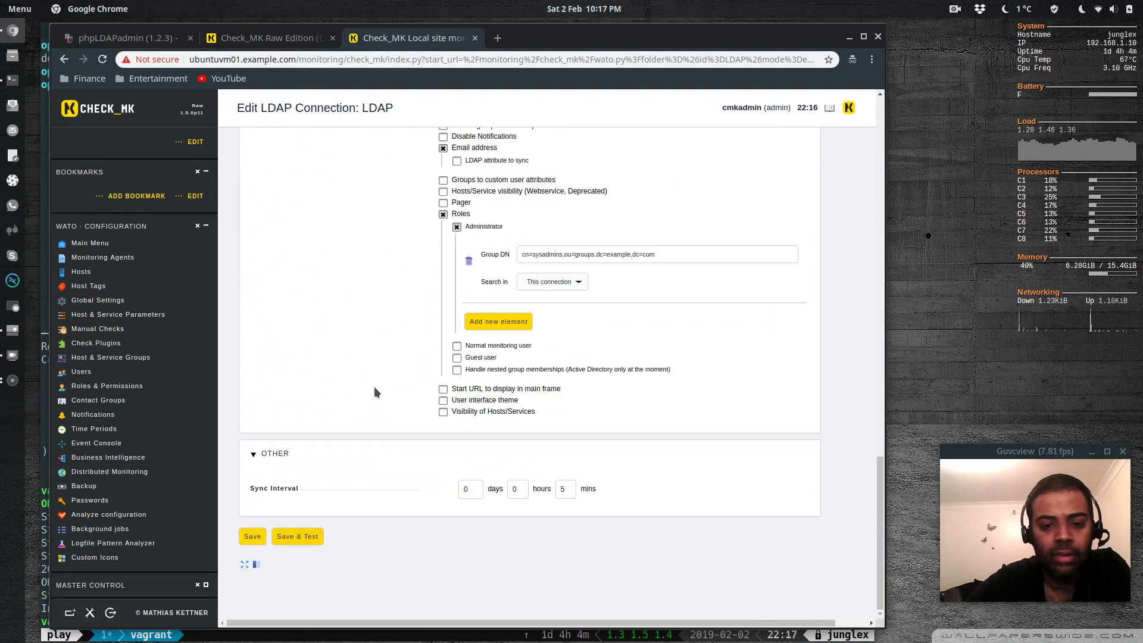
left_click(250, 537)
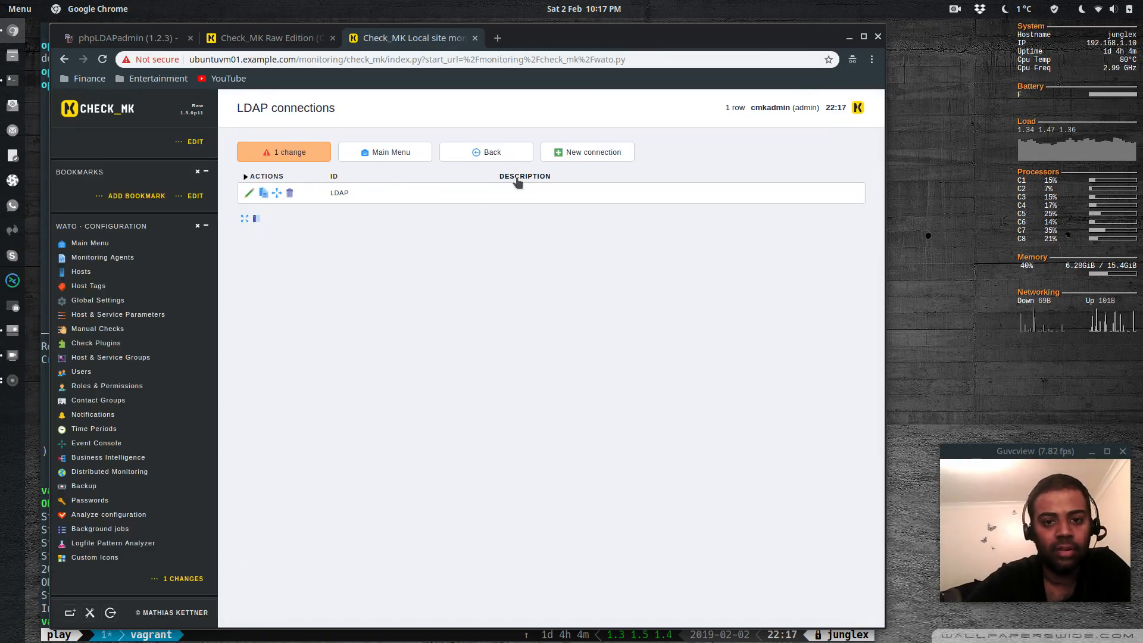
Activate the changed LDAP connection on the affected site and synchronise the users again.
left_click(302, 152)
left_click(262, 285)
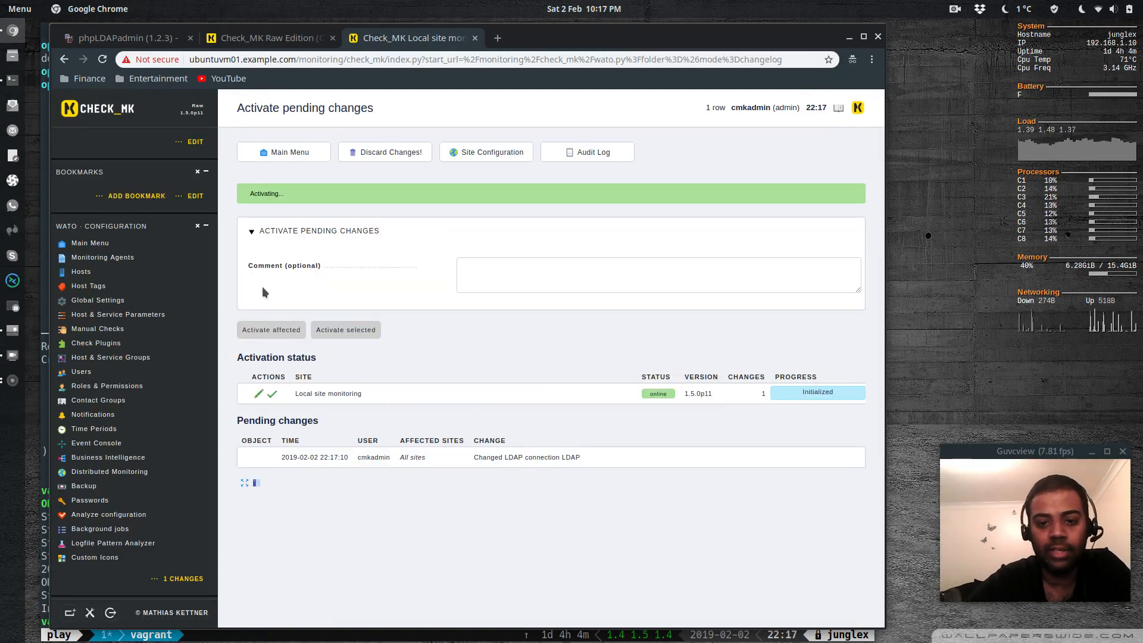
left_click(80, 372)
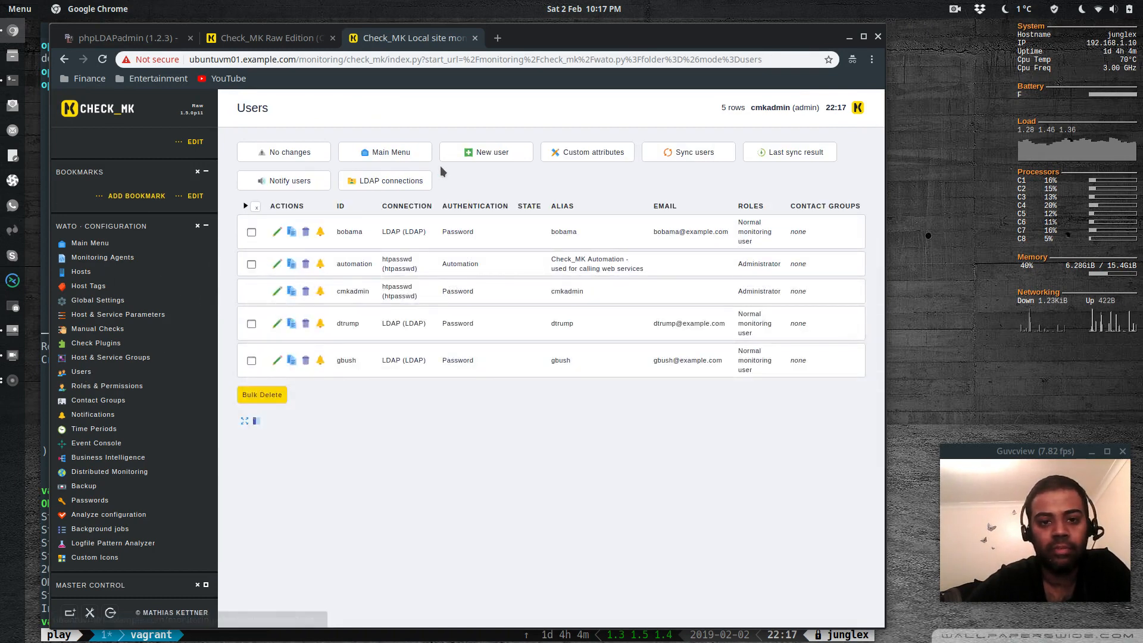
left_click(692, 152)
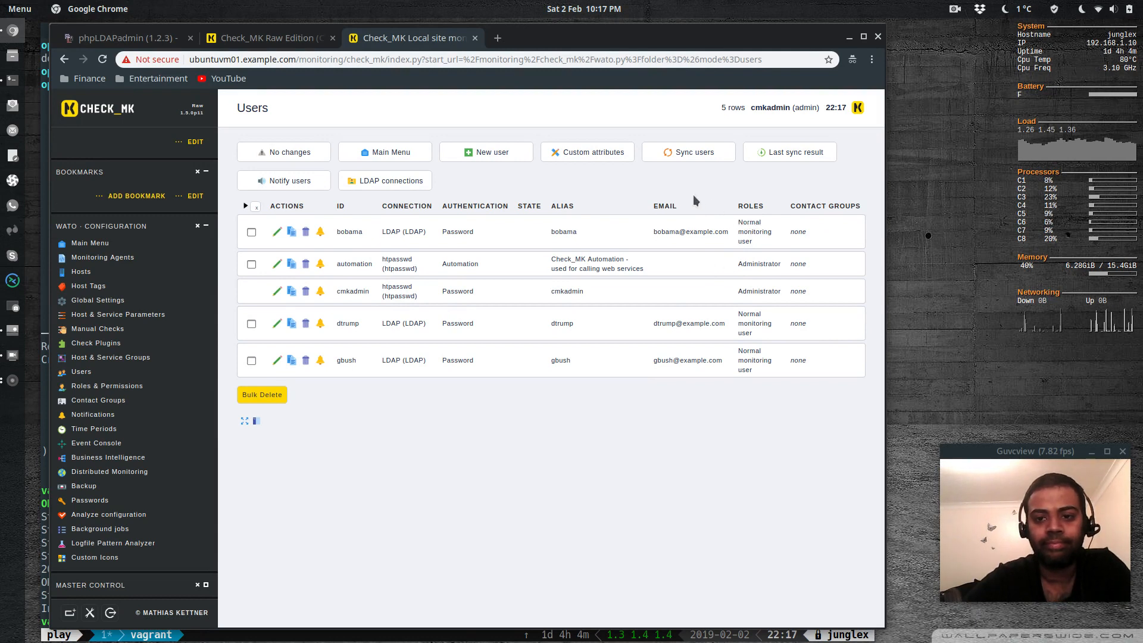
Disable the Administrator role mapping in the LDAP connection, then save and activate the change on the affected site.
left_click(414, 190)
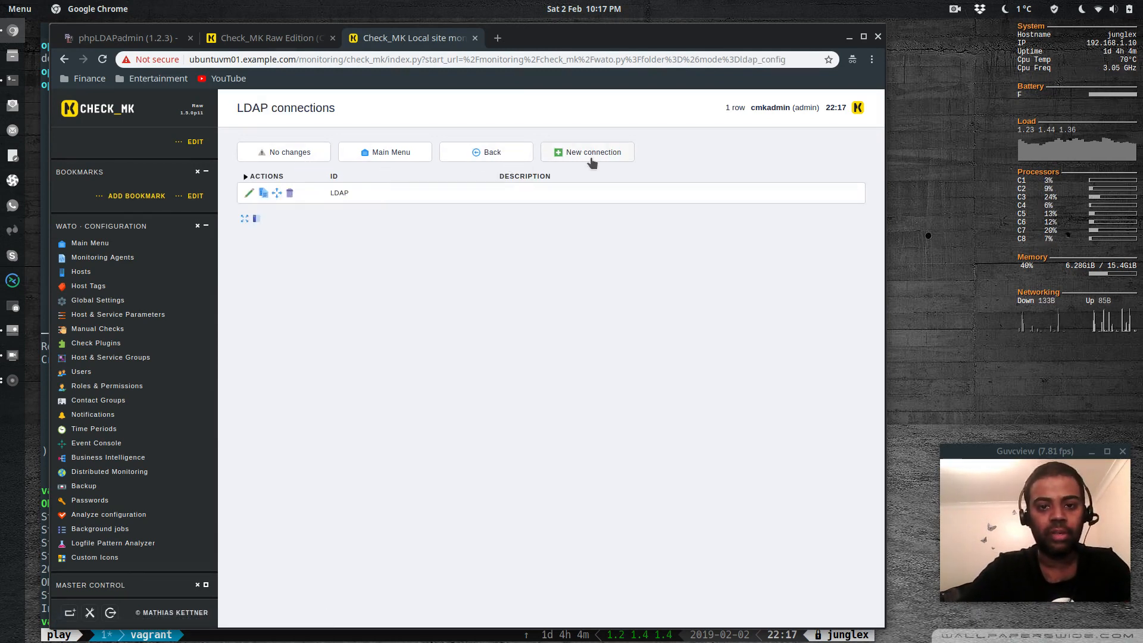
left_click(249, 192)
scroll(427, 358, "down", 3)
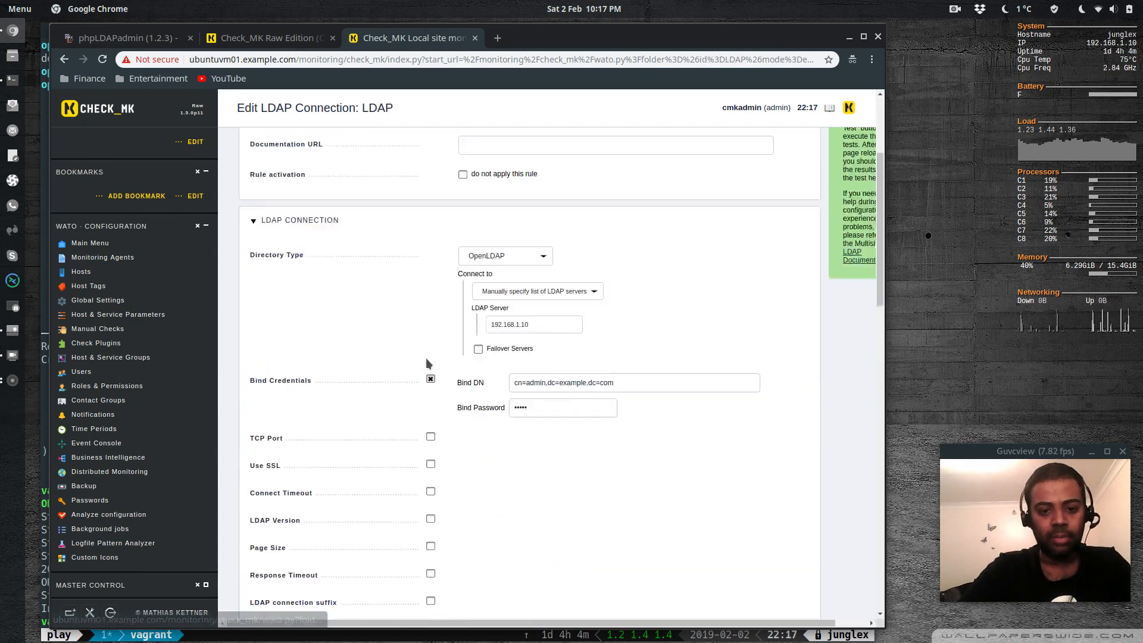
scroll(426, 359, "down", 15)
scroll(426, 358, "up", 2)
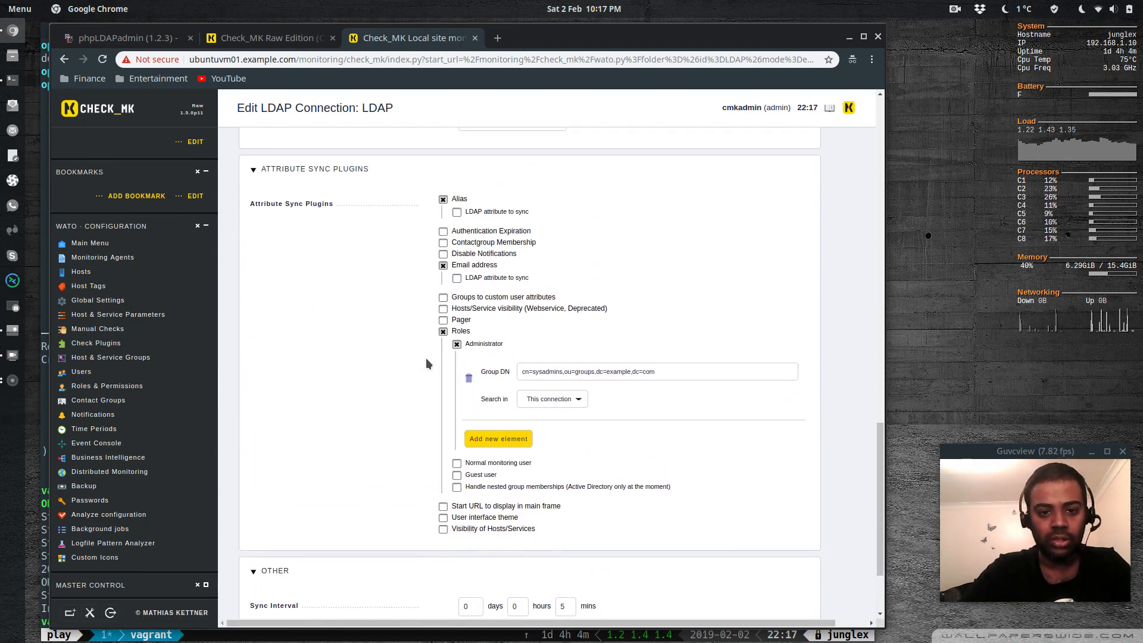
left_click(457, 344)
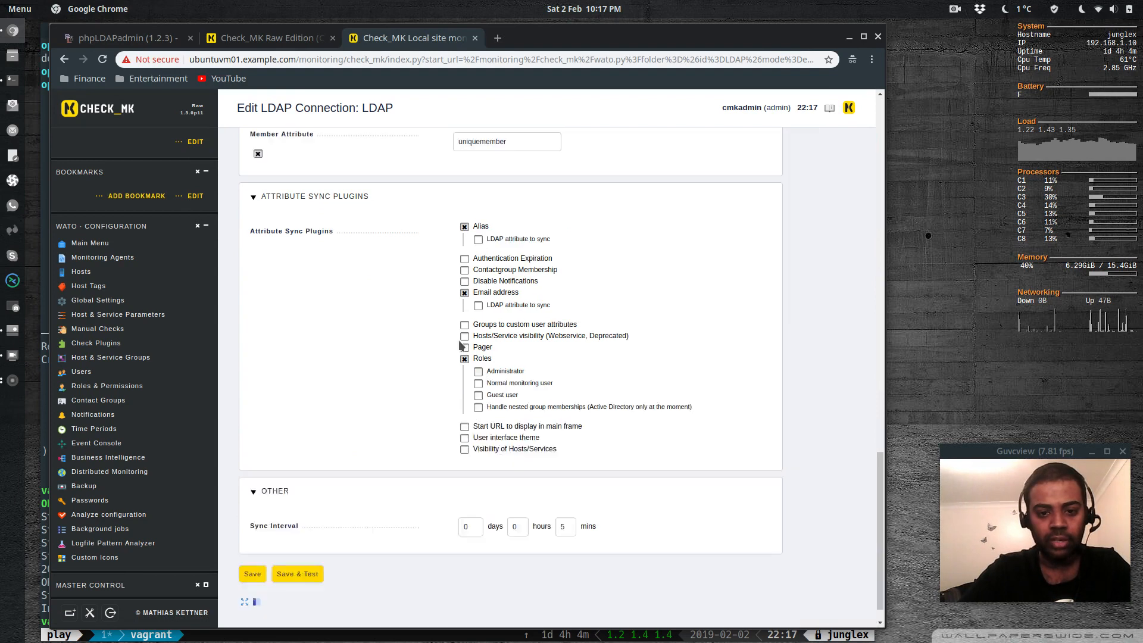
left_click(252, 574)
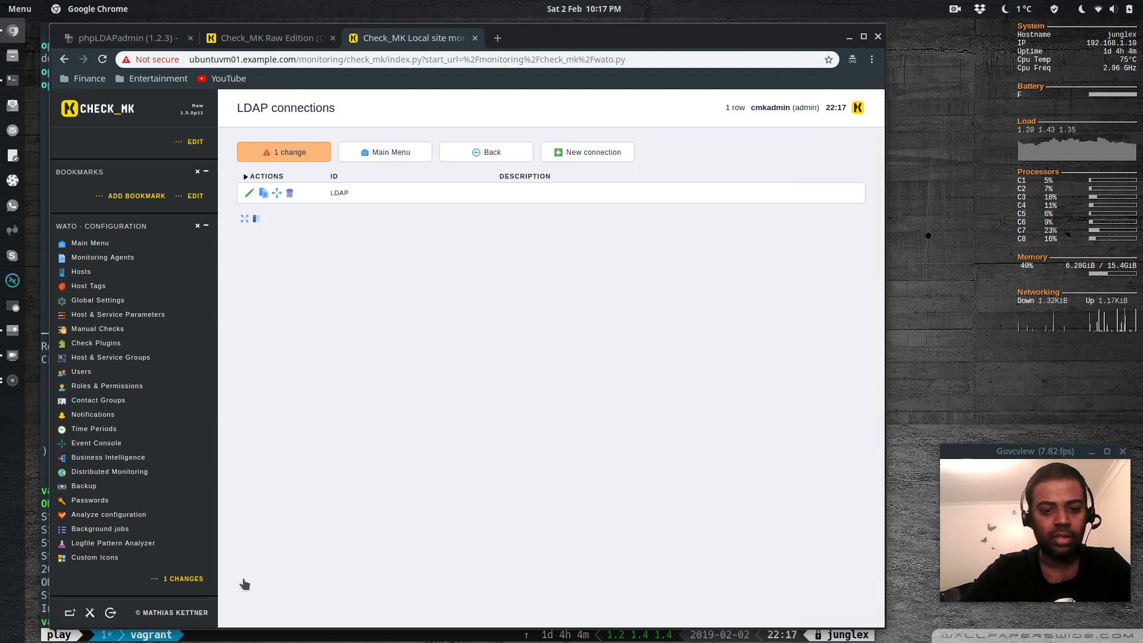
left_click(285, 153)
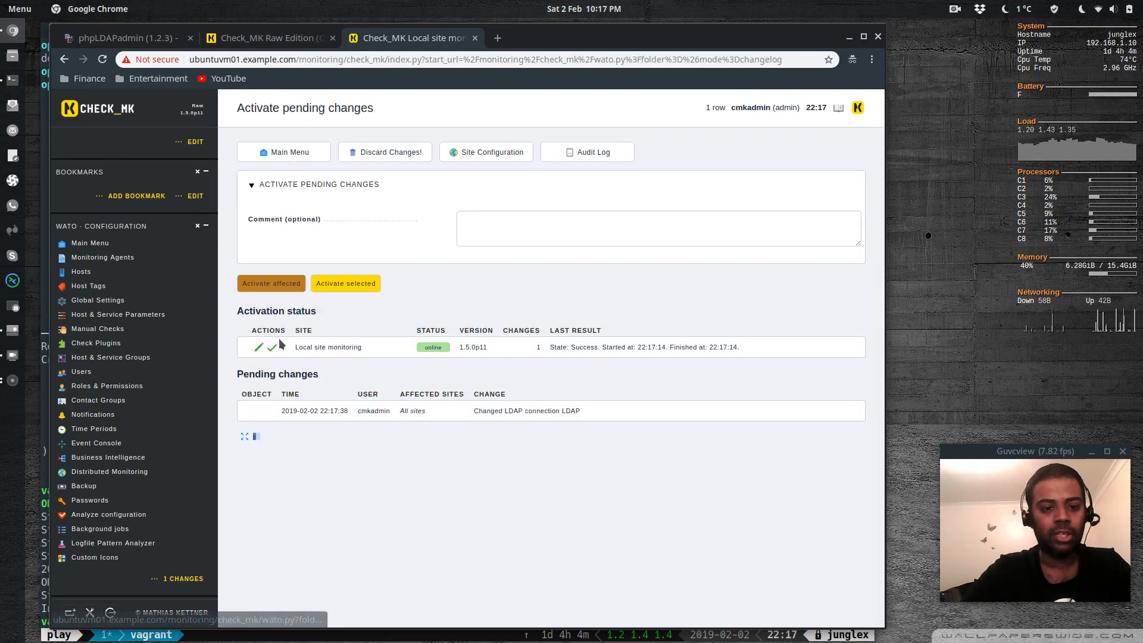
left_click(272, 288)
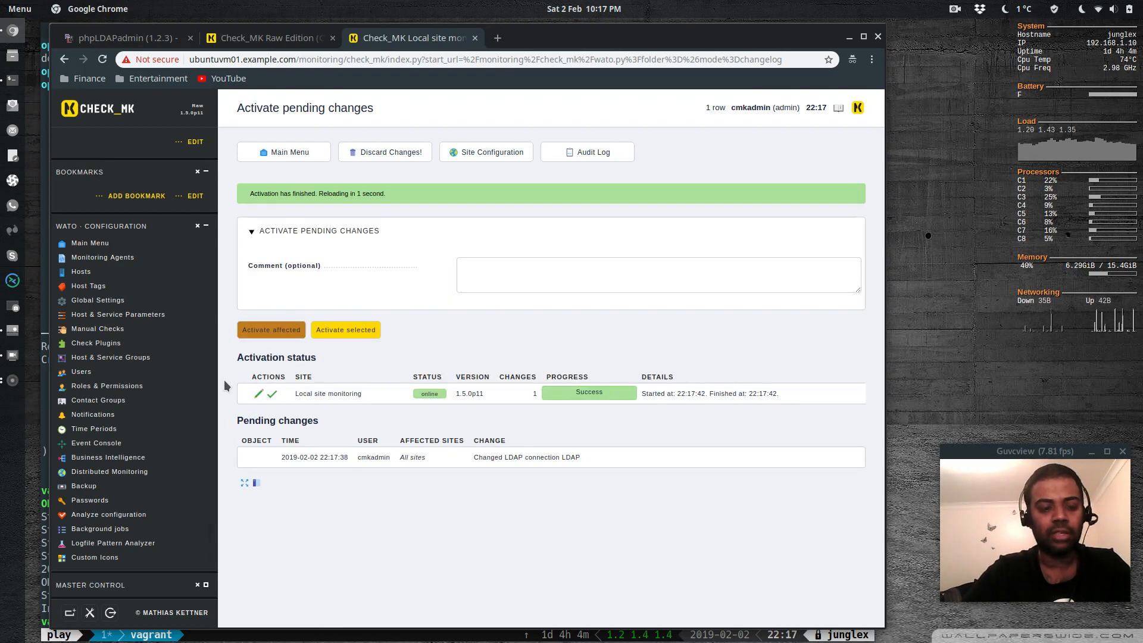
Delete the user bobama and synchronise the users with LDAP.
left_click(81, 373)
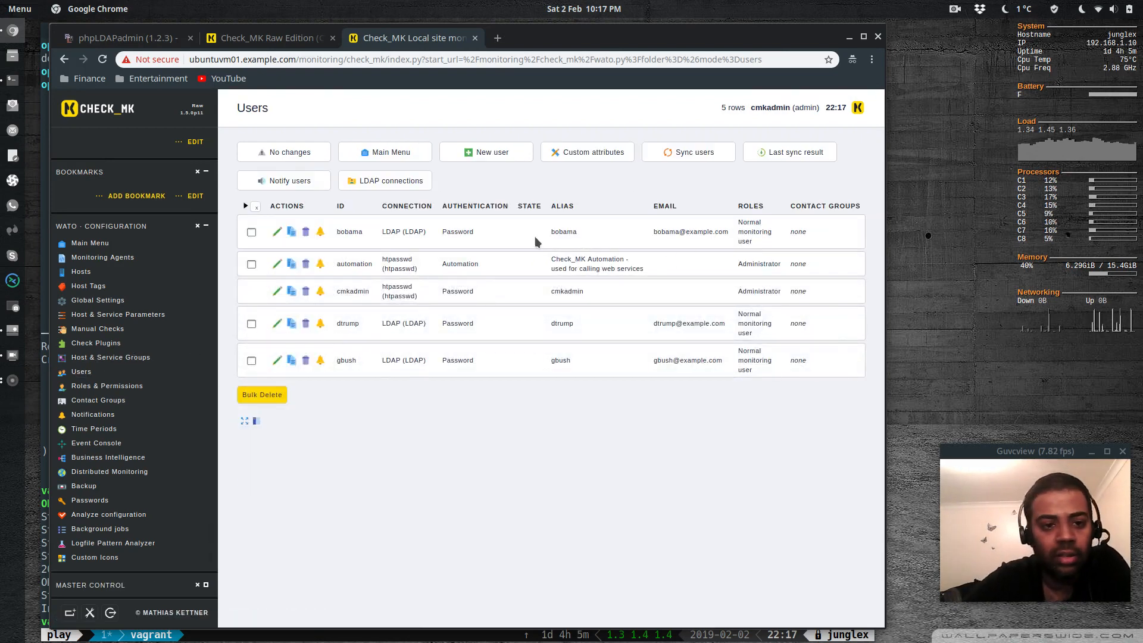
left_click(306, 233)
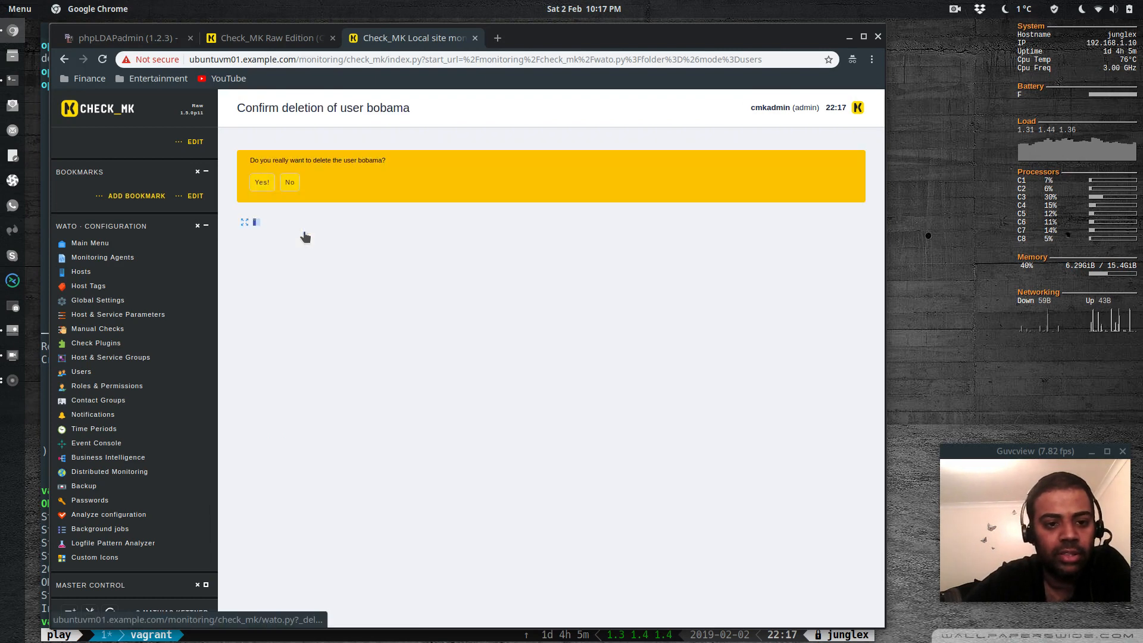
left_click(263, 183)
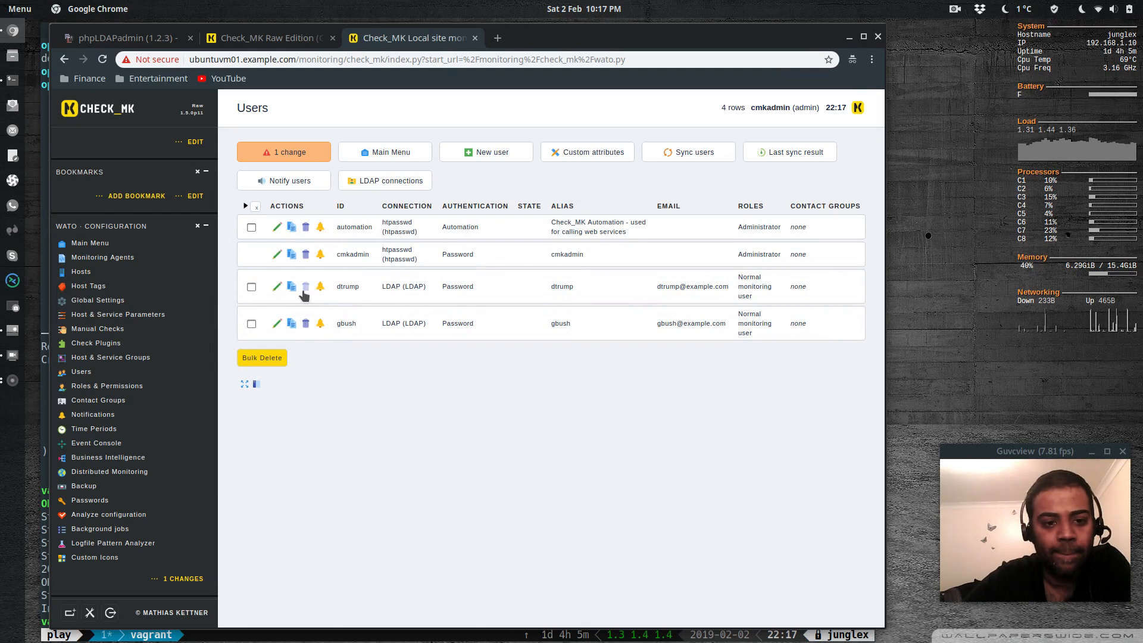
left_click(683, 154)
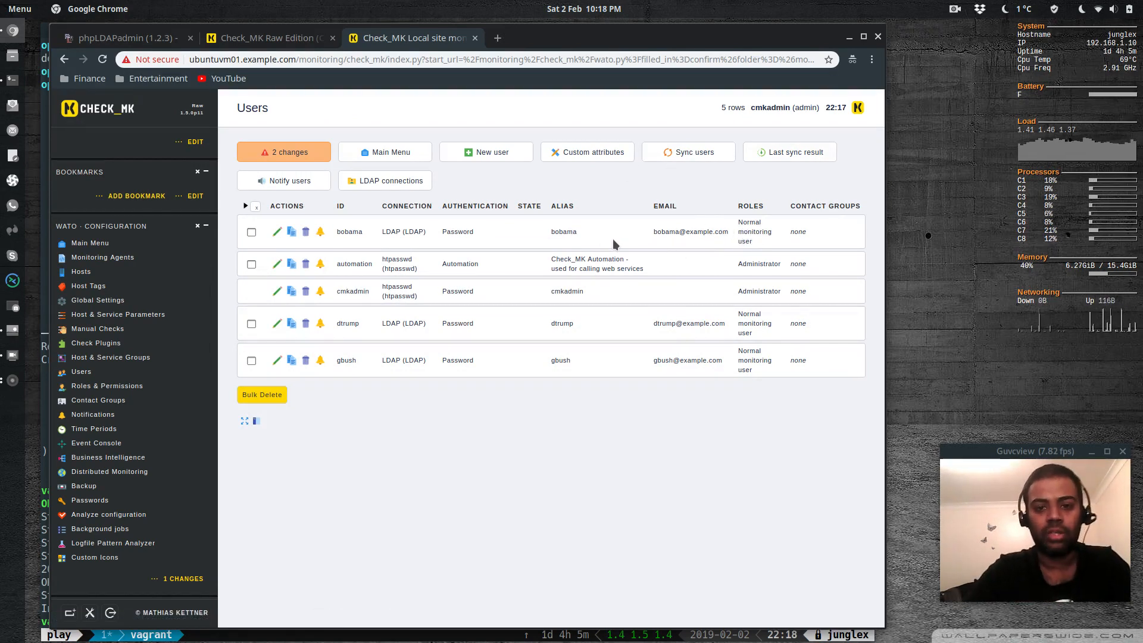
Activate the pending user changes on the affected site and return to the user list.
left_click(297, 163)
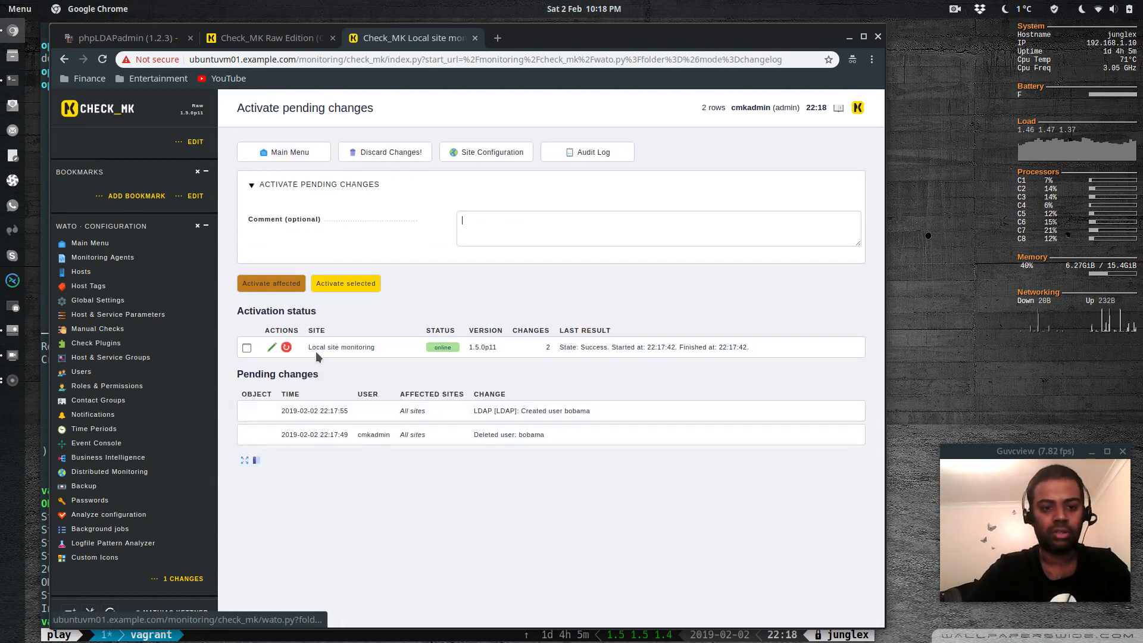
left_click(280, 284)
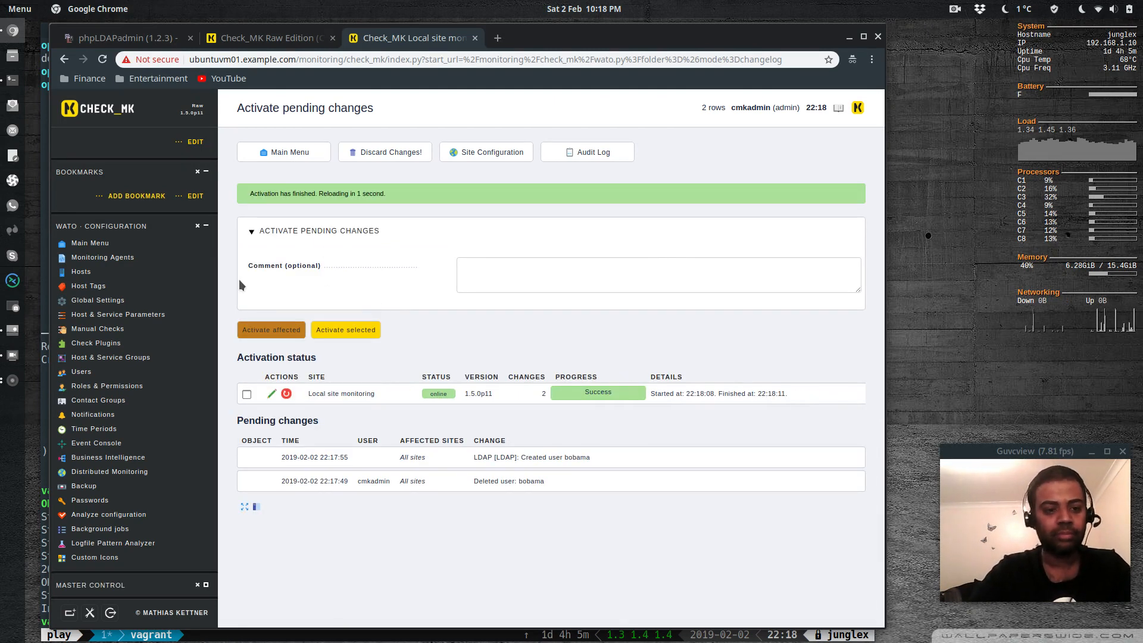
left_click(80, 371)
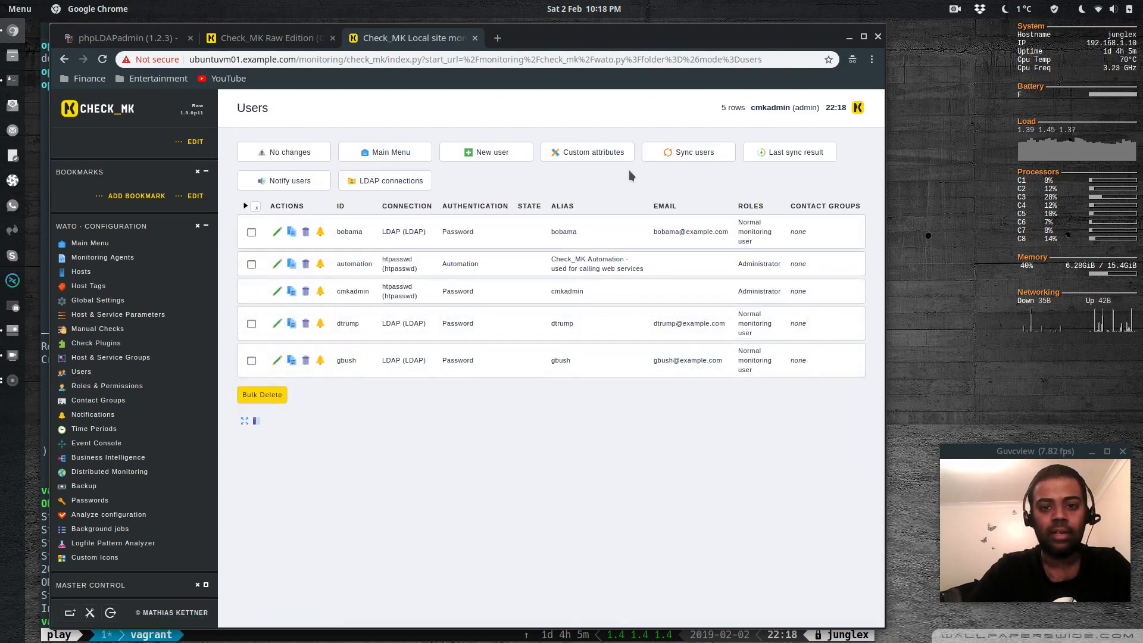
Review the identity, security and role settings of the user bobama, then return to the user list.
left_click(277, 232)
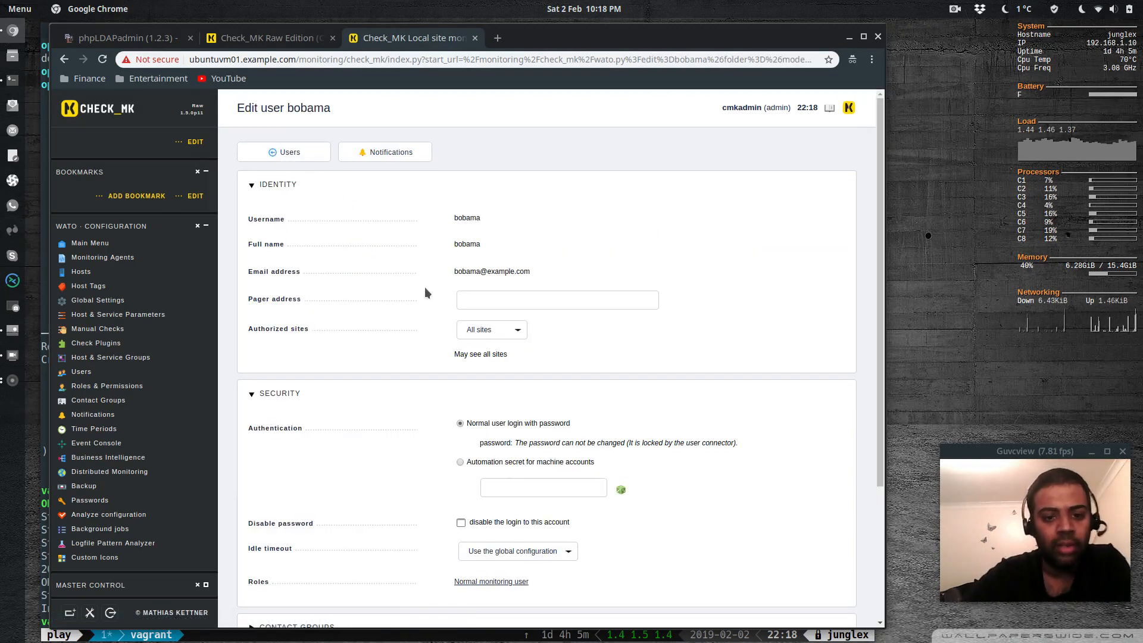
scroll(425, 290, "down", 3)
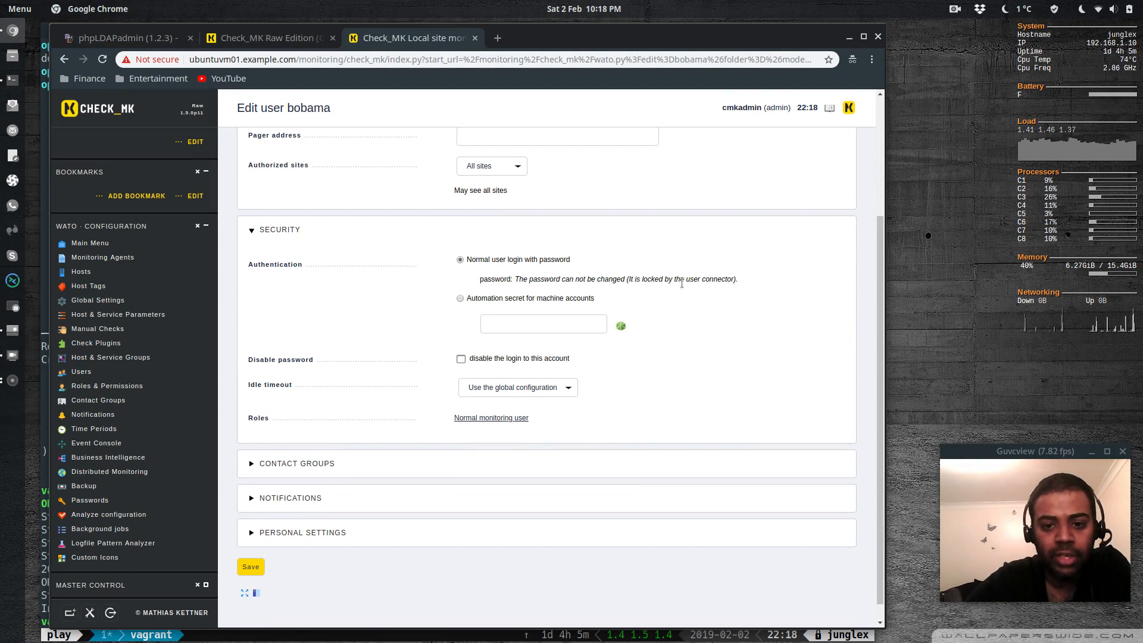
scroll(400, 358, "down", 1)
scroll(400, 357, "up", 6)
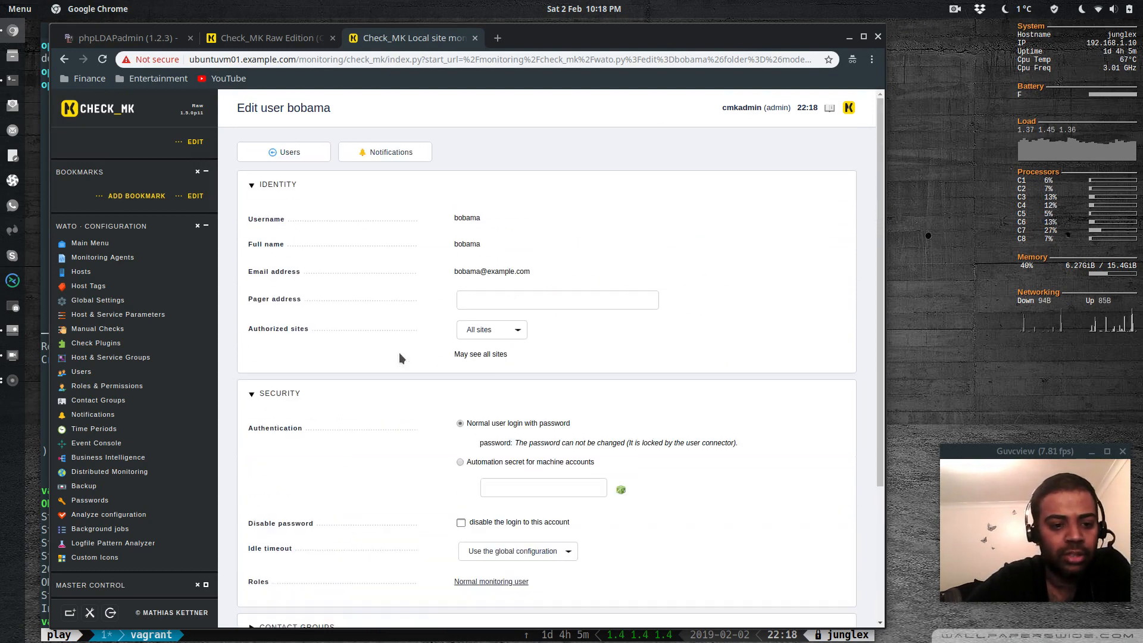
left_click(77, 372)
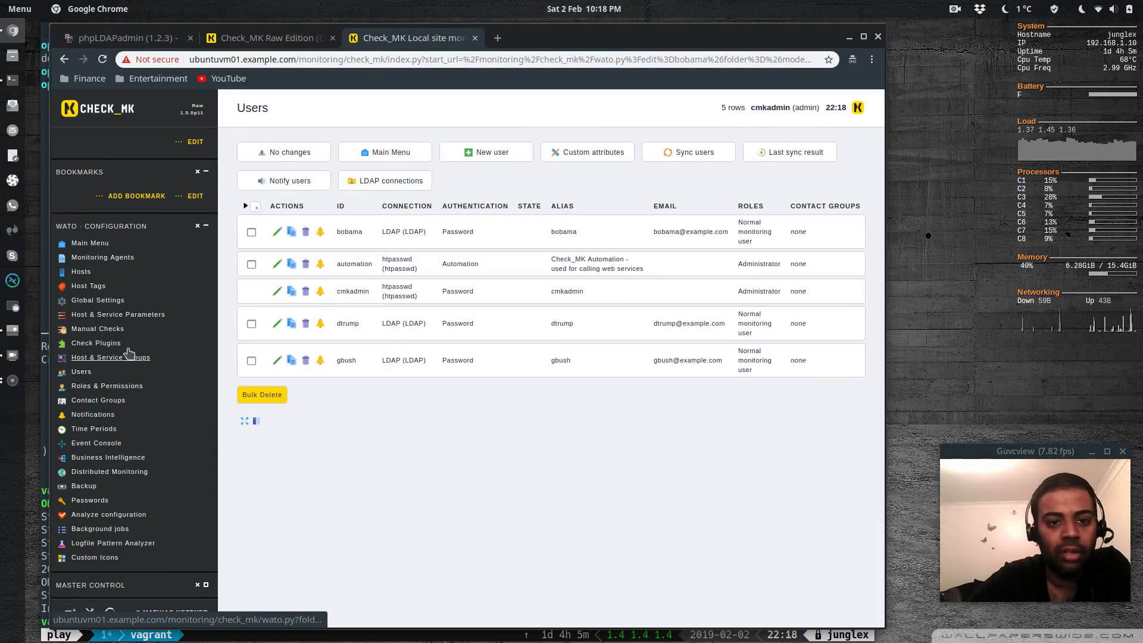
left_click(276, 231)
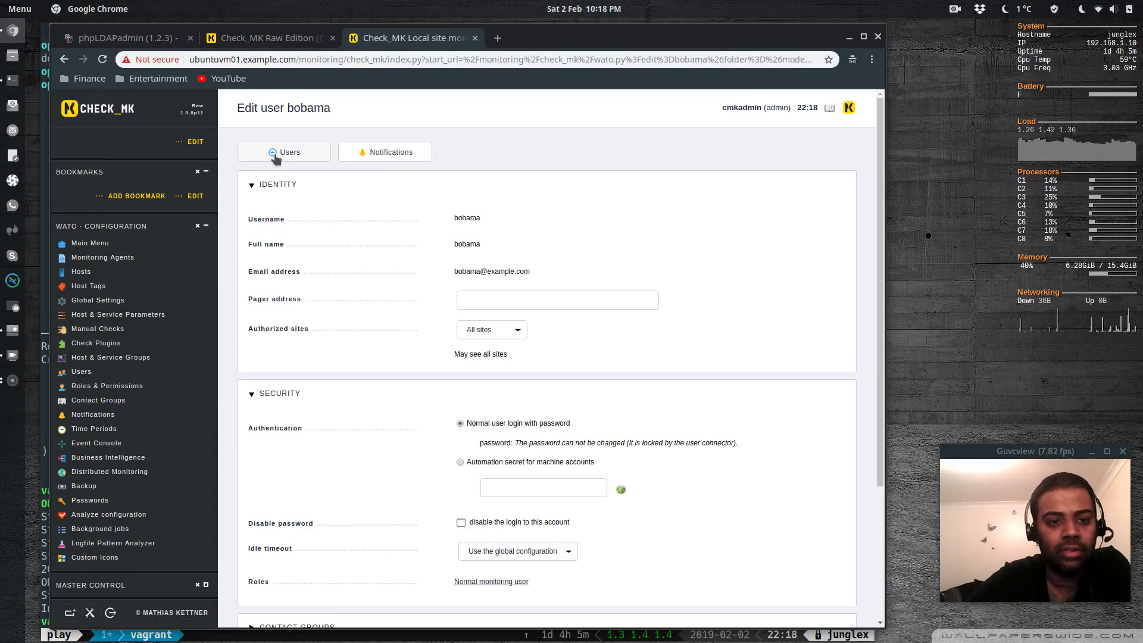
left_click(277, 152)
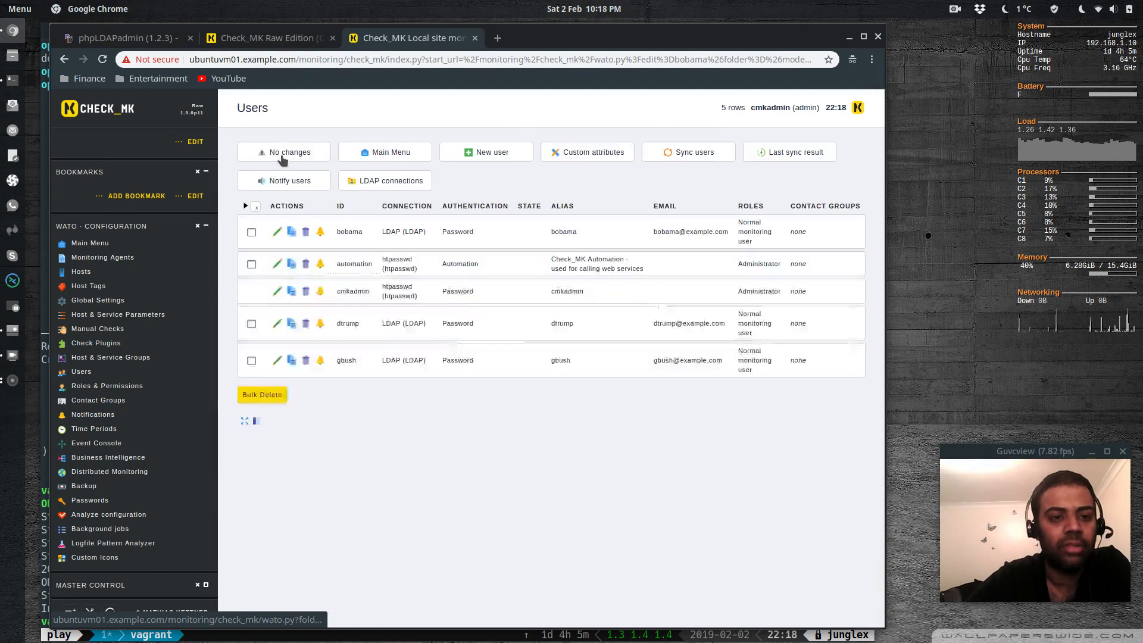
Delete the user bobama both before and after another LDAP user synchronisation.
left_click(306, 233)
left_click(259, 182)
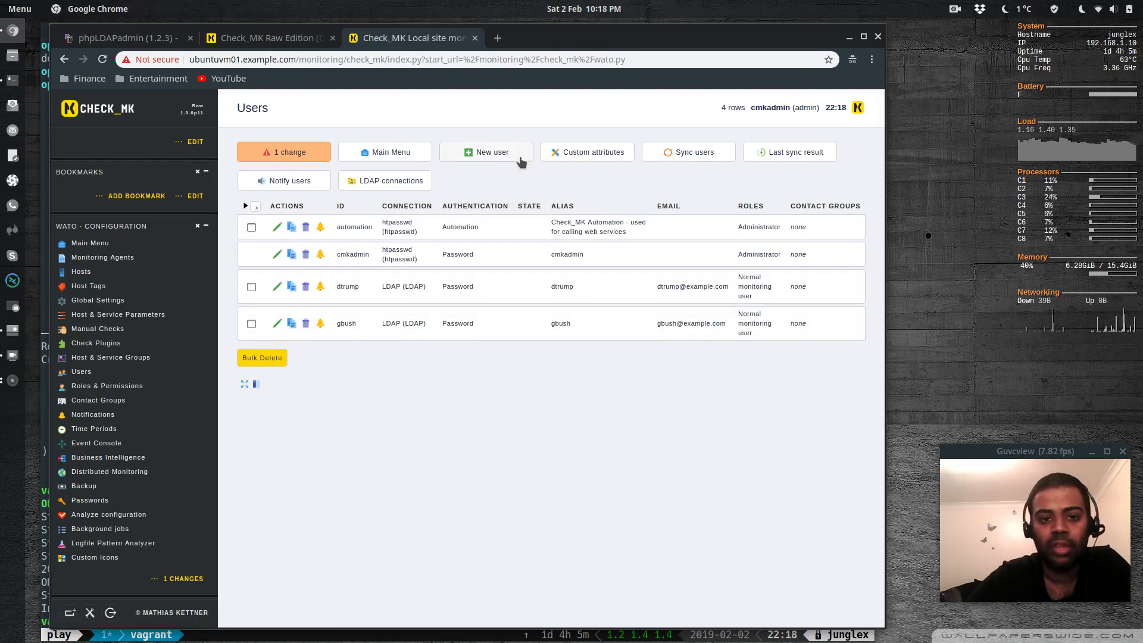
left_click(687, 156)
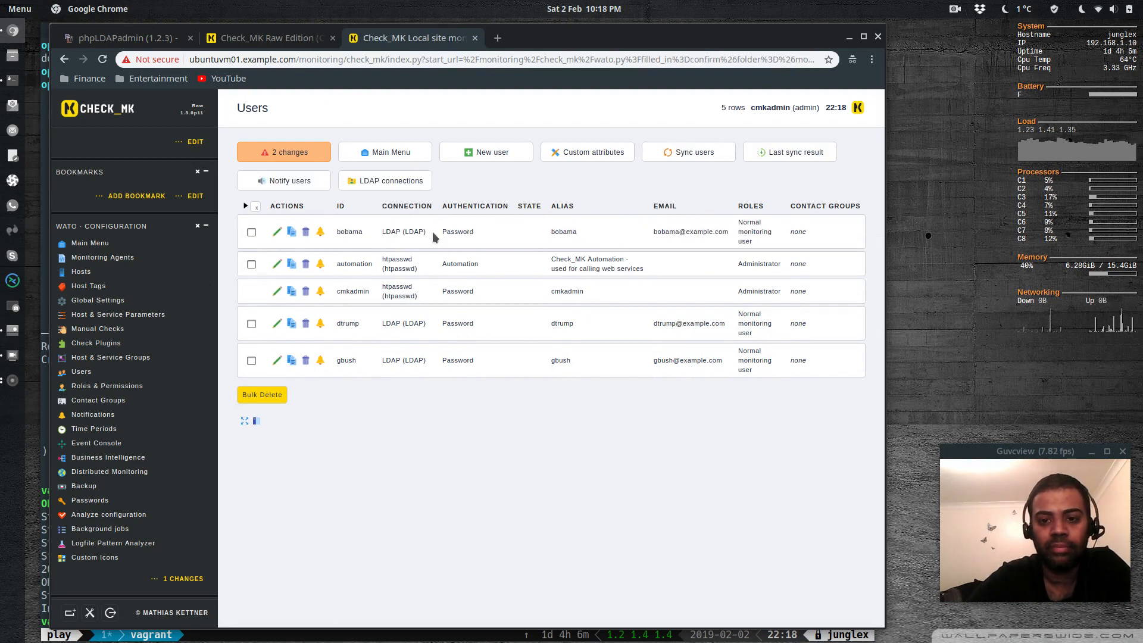
left_click(305, 231)
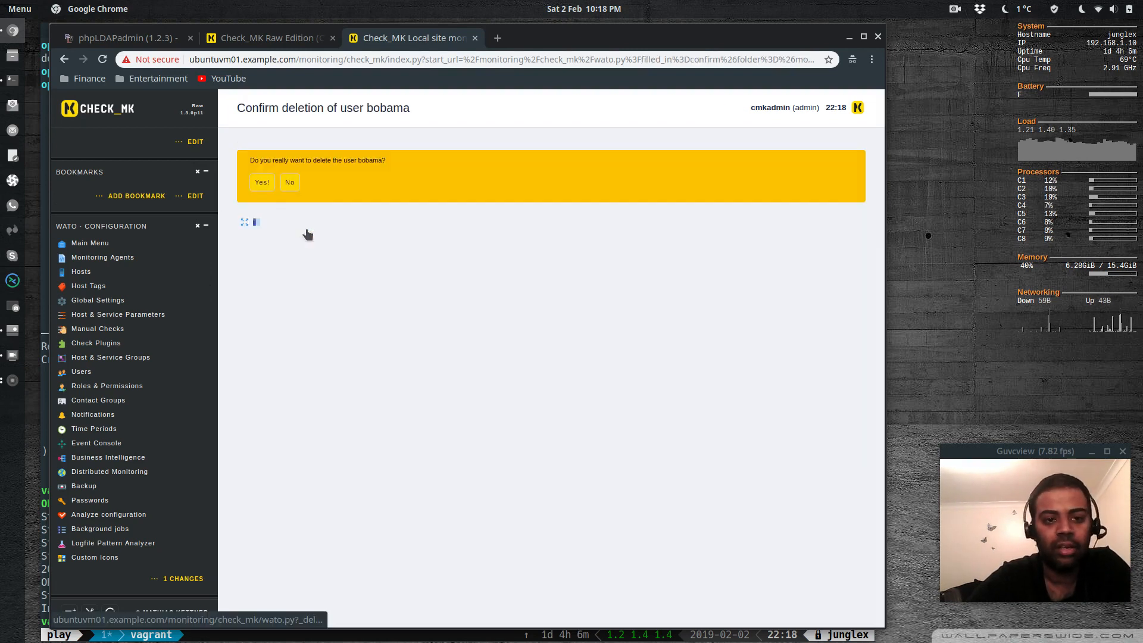
left_click(262, 183)
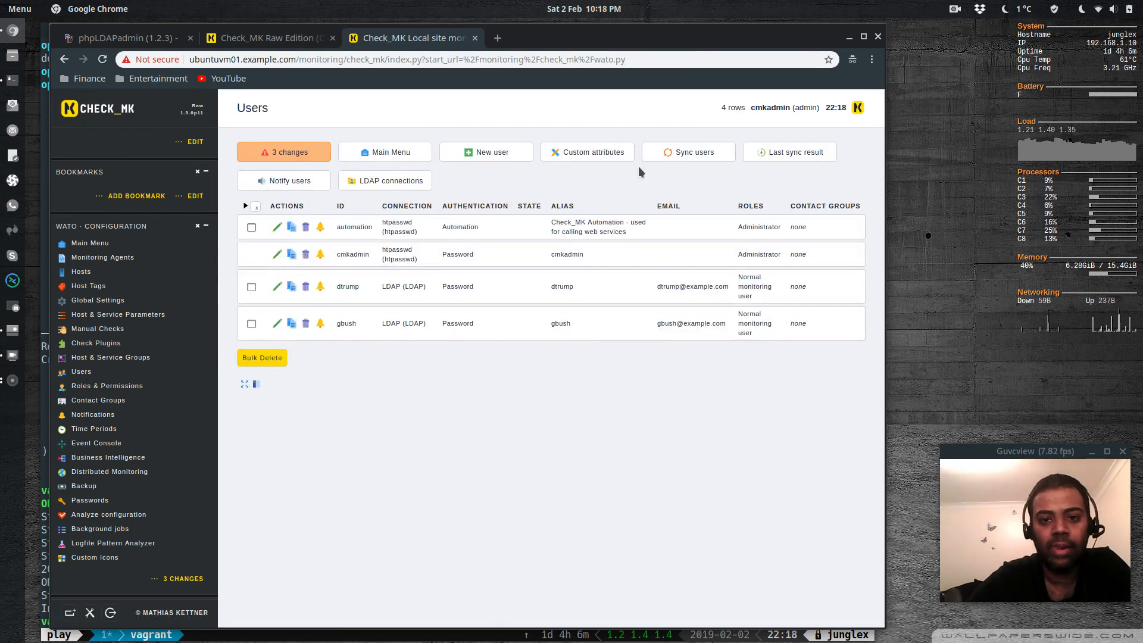
Map the Administrator role to the group DN cn=sysadmins,ou=groups,dc=example,dc=com in the LDAP connection and save it.
left_click(391, 181)
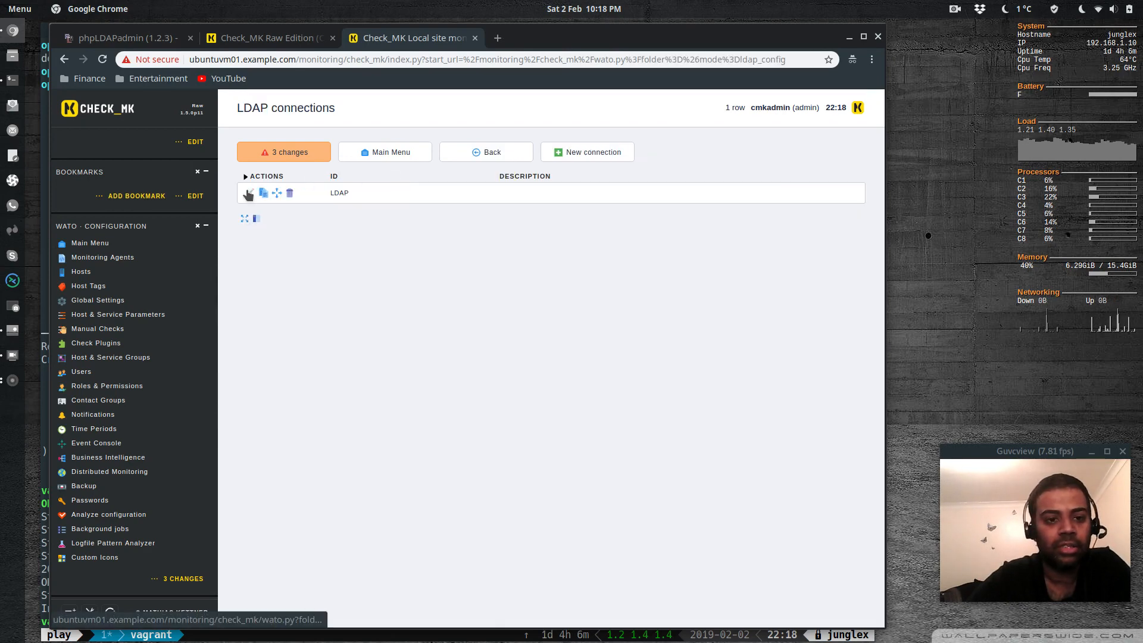
left_click(245, 190)
scroll(401, 351, "down", 15)
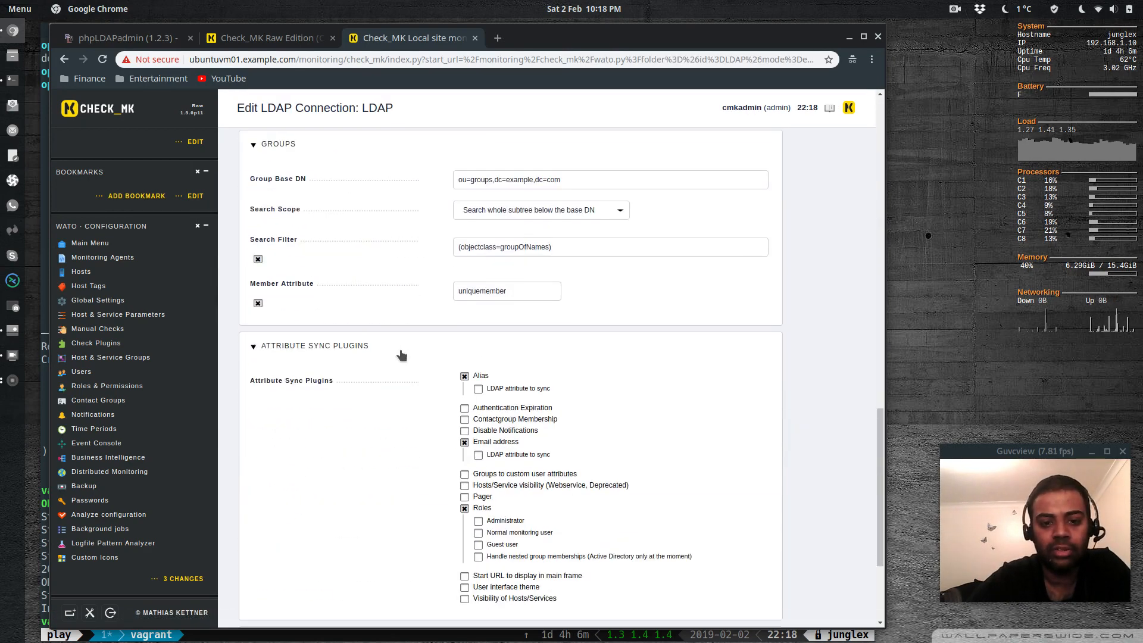
left_click(478, 343)
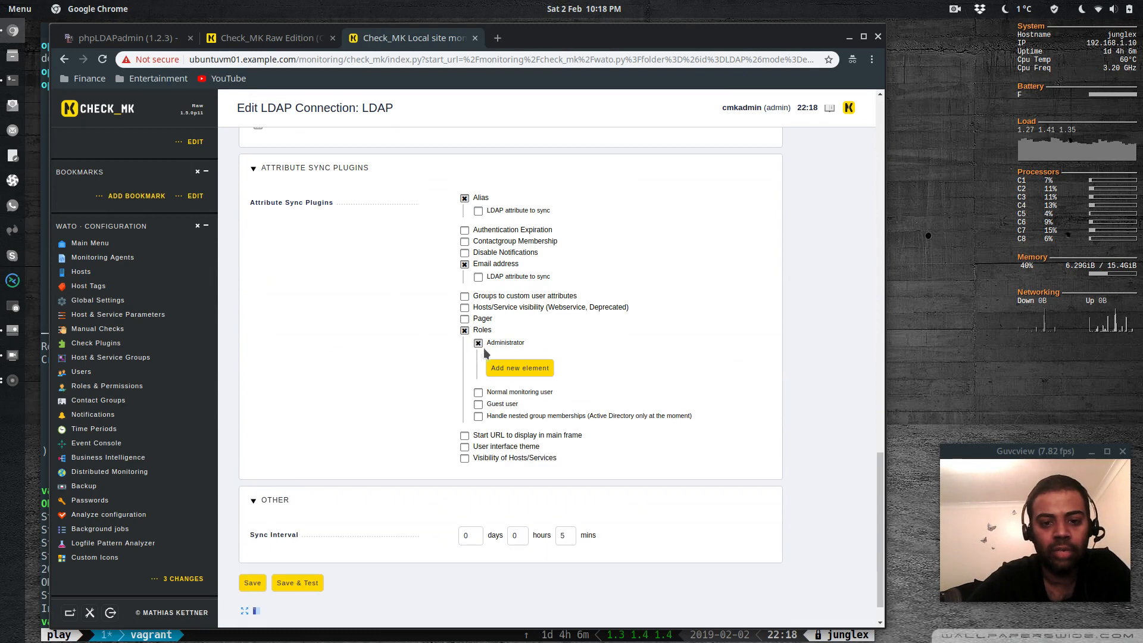
left_click(516, 372)
left_click(561, 357)
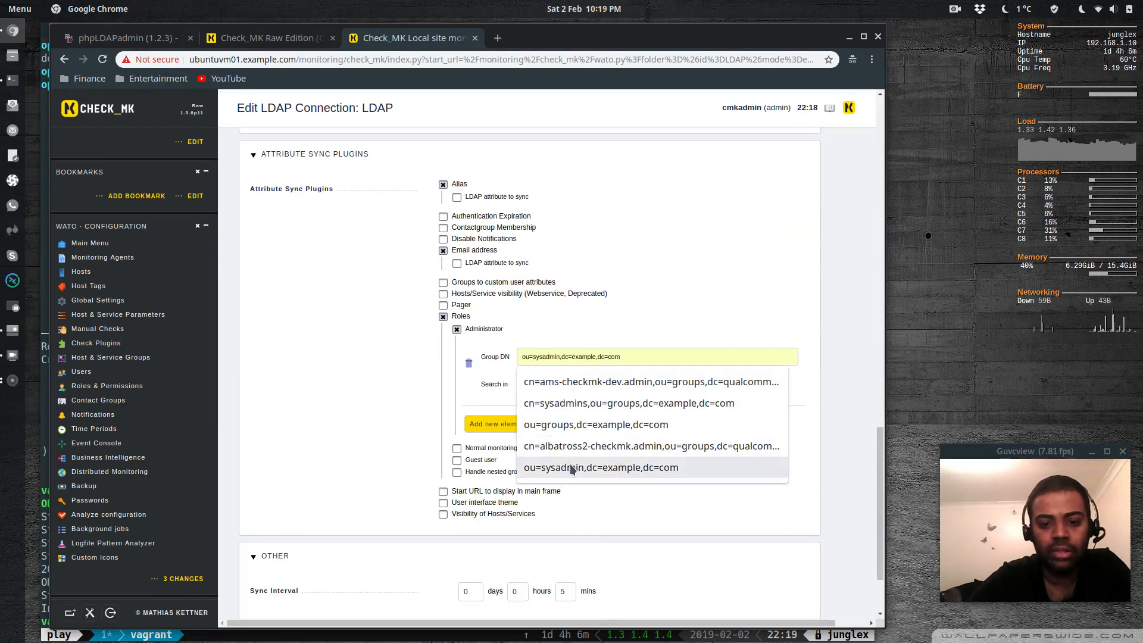
left_click(569, 403)
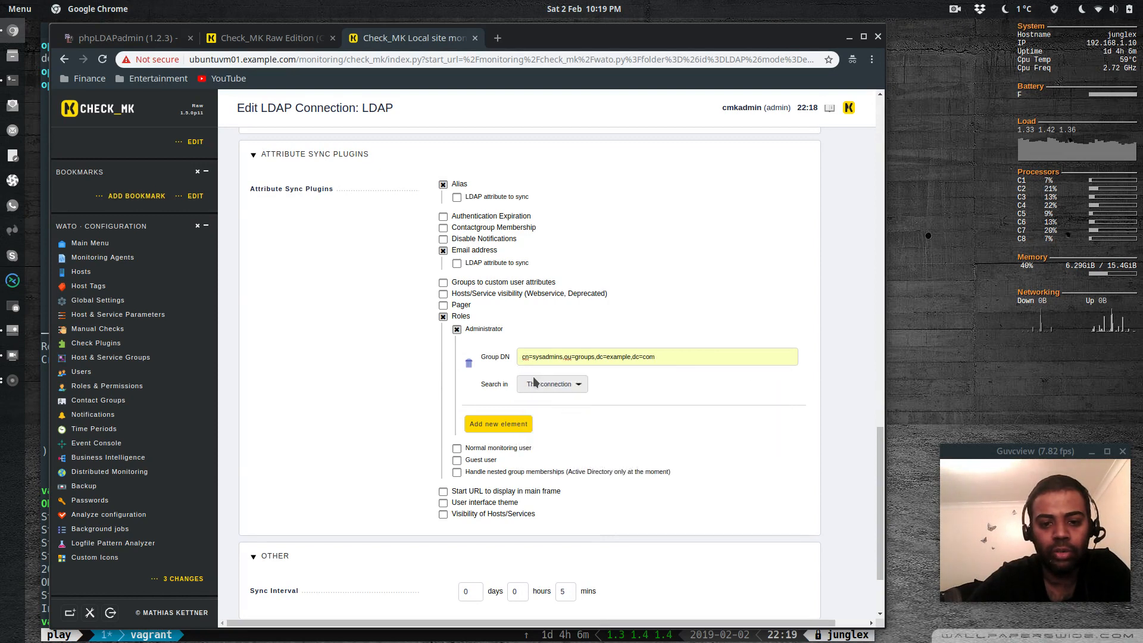
scroll(420, 474, "down", 3)
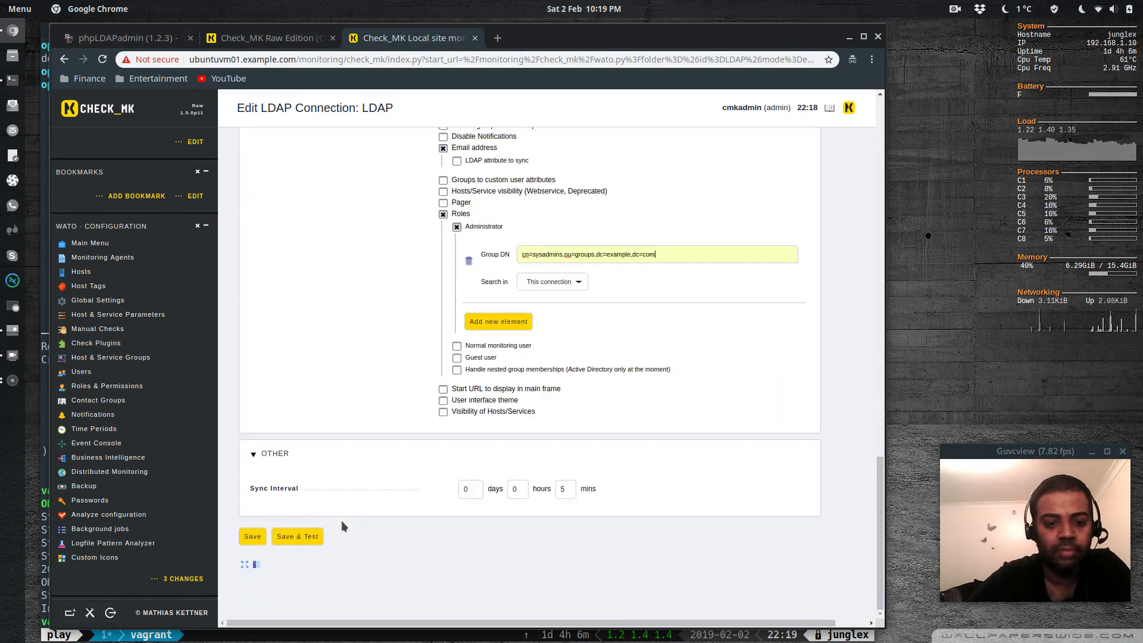
left_click(256, 542)
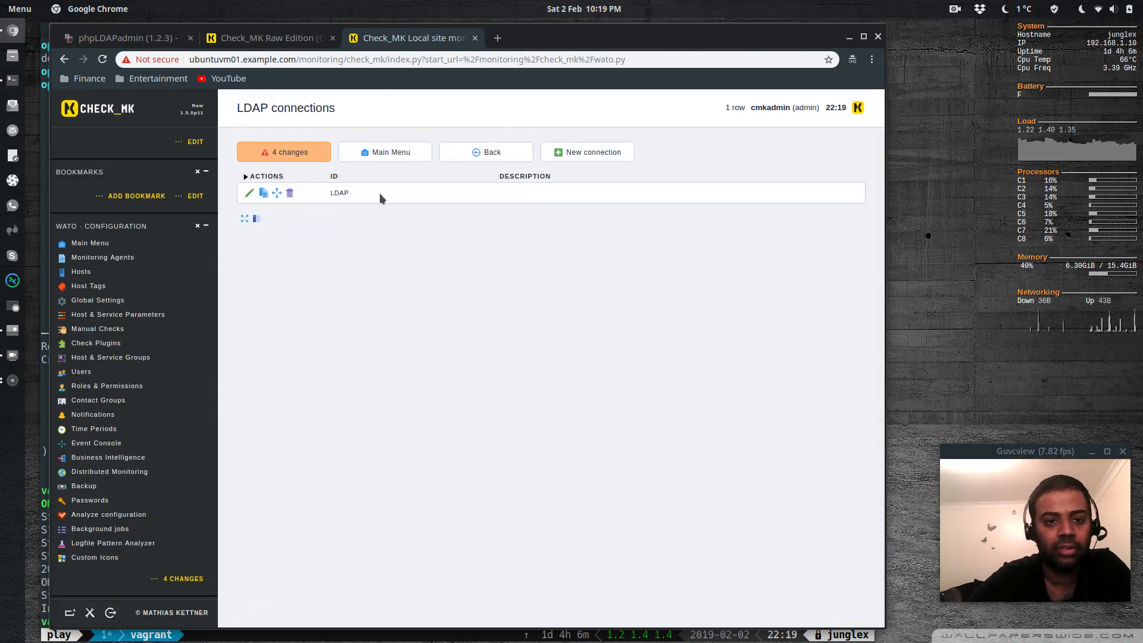
Activate the pending LDAP connection and user changes on the affected site, then start another user synchronisation.
left_click(301, 156)
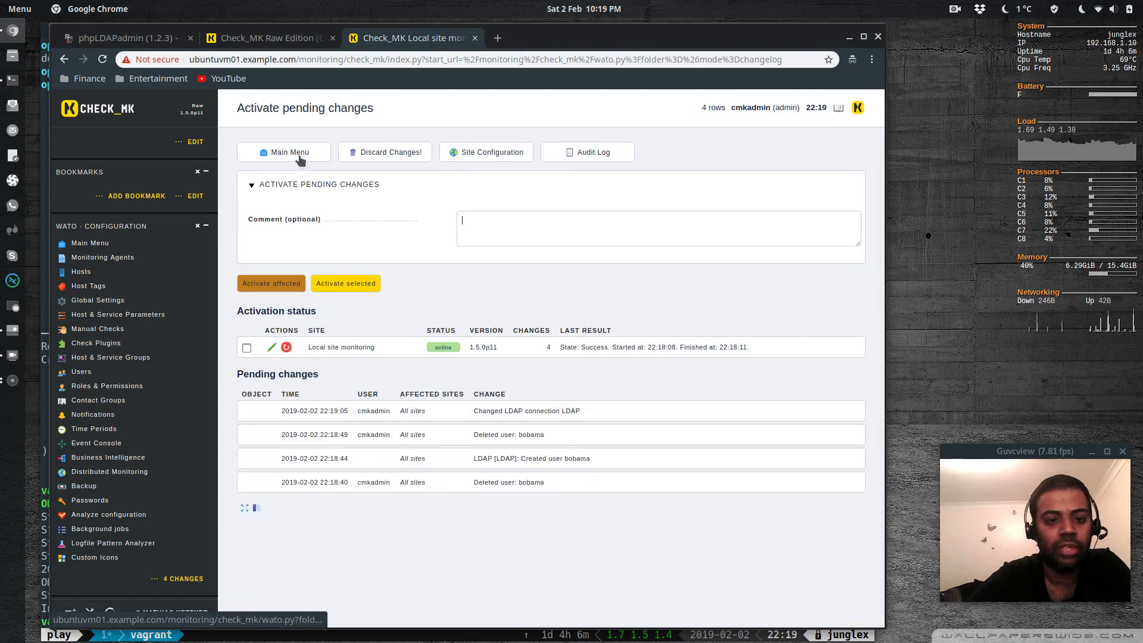
left_click(275, 285)
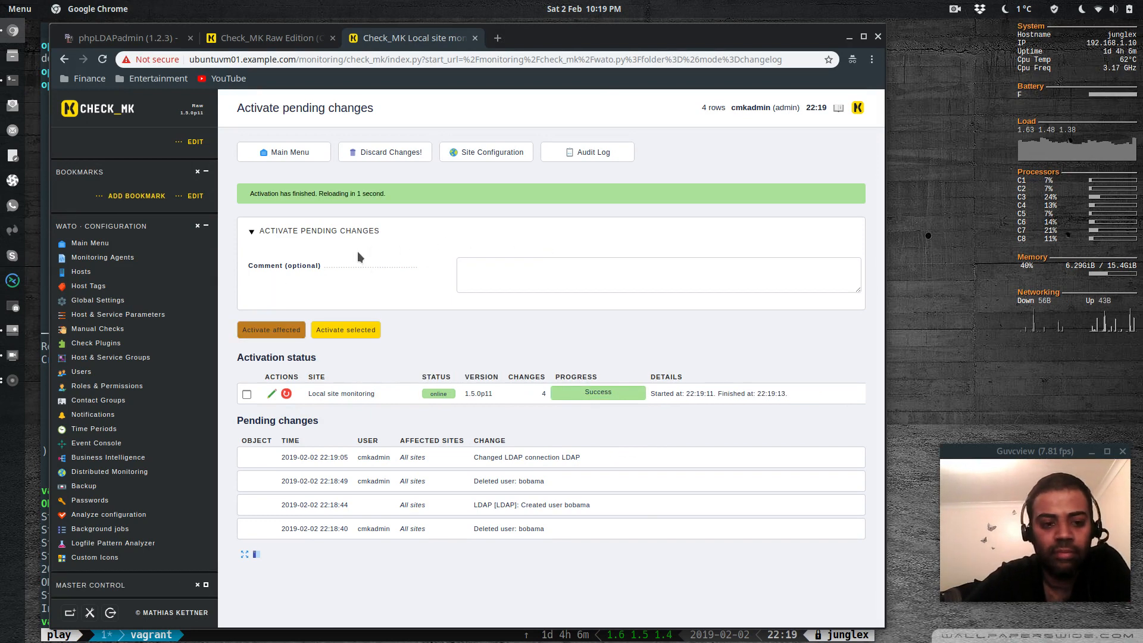
left_click(81, 372)
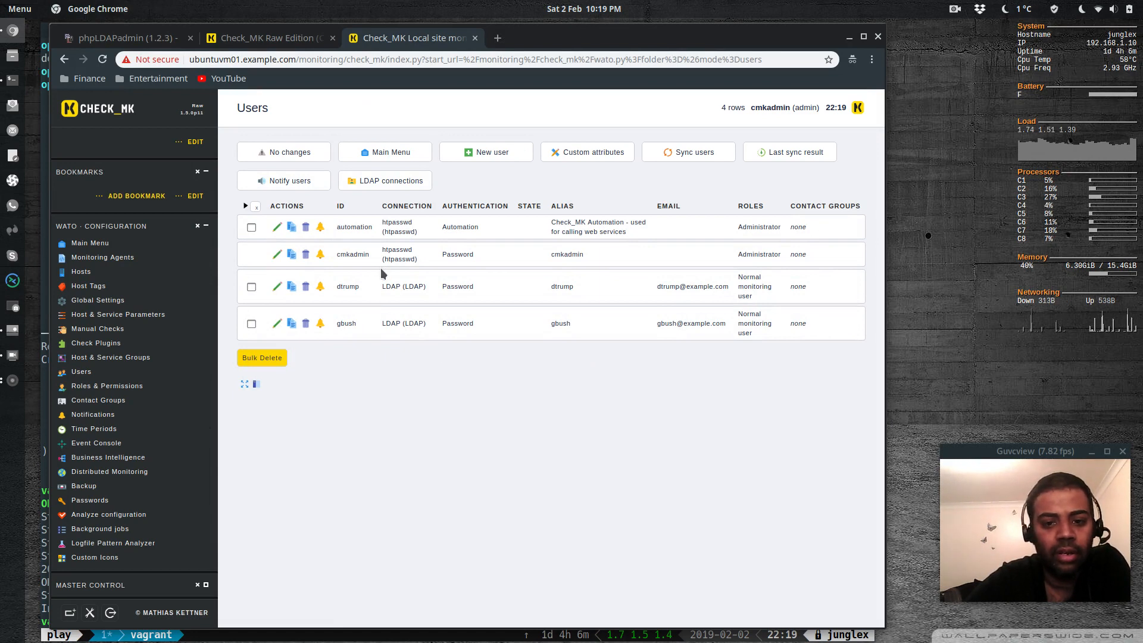
left_click(675, 154)
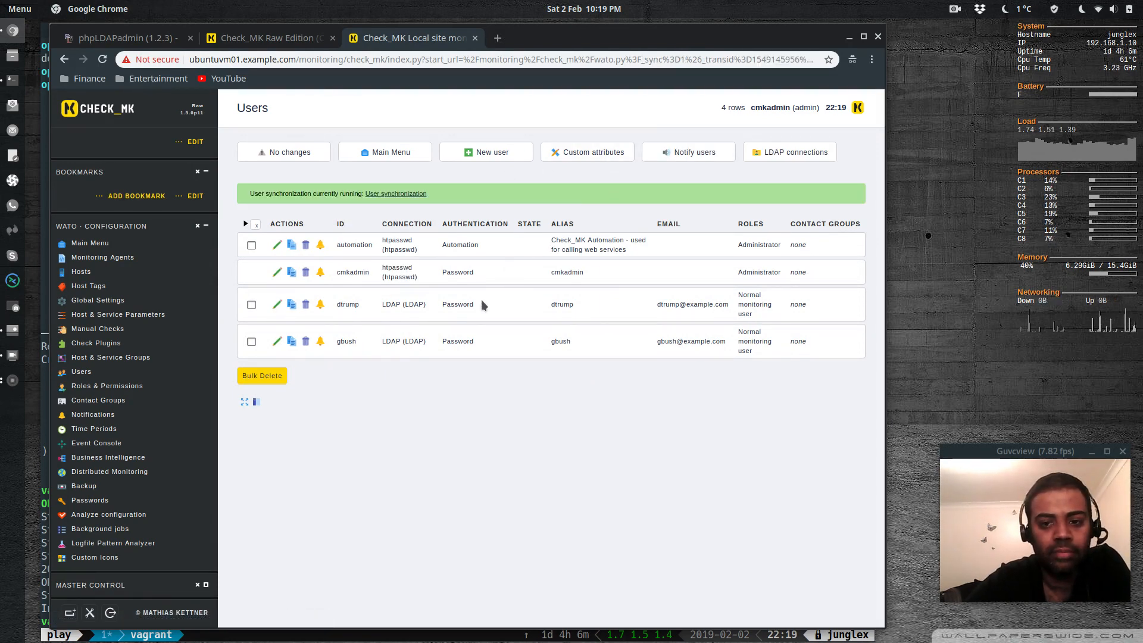
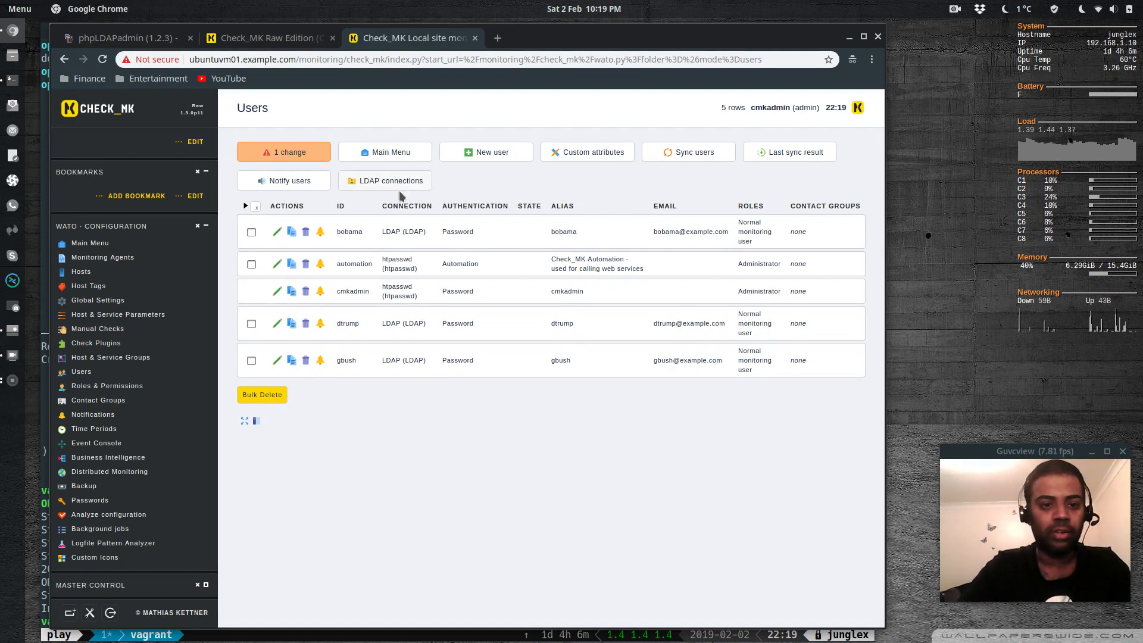
Delete the existing LDAP connection and activate the pending changes on the affected site.
left_click(367, 183)
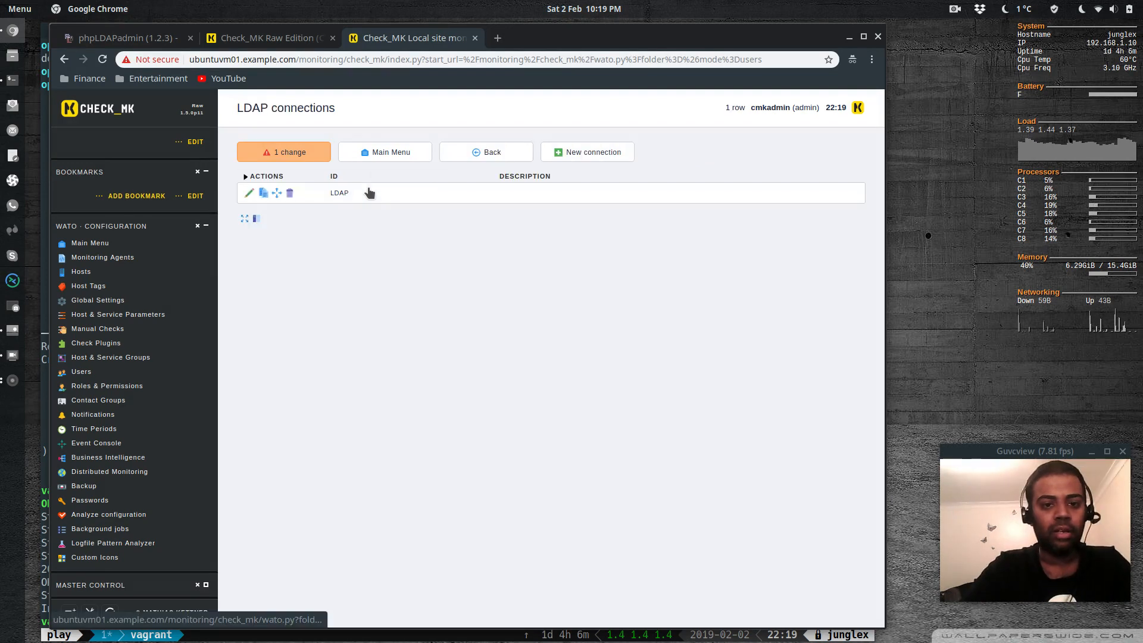
left_click(290, 193)
left_click(265, 189)
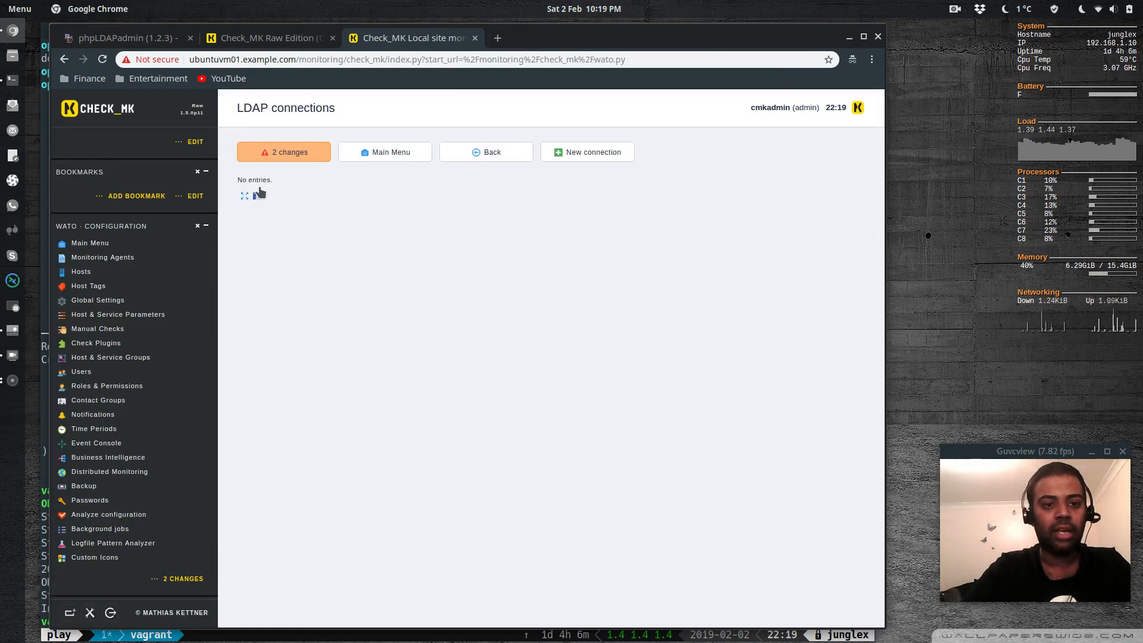
left_click(292, 156)
left_click(272, 282)
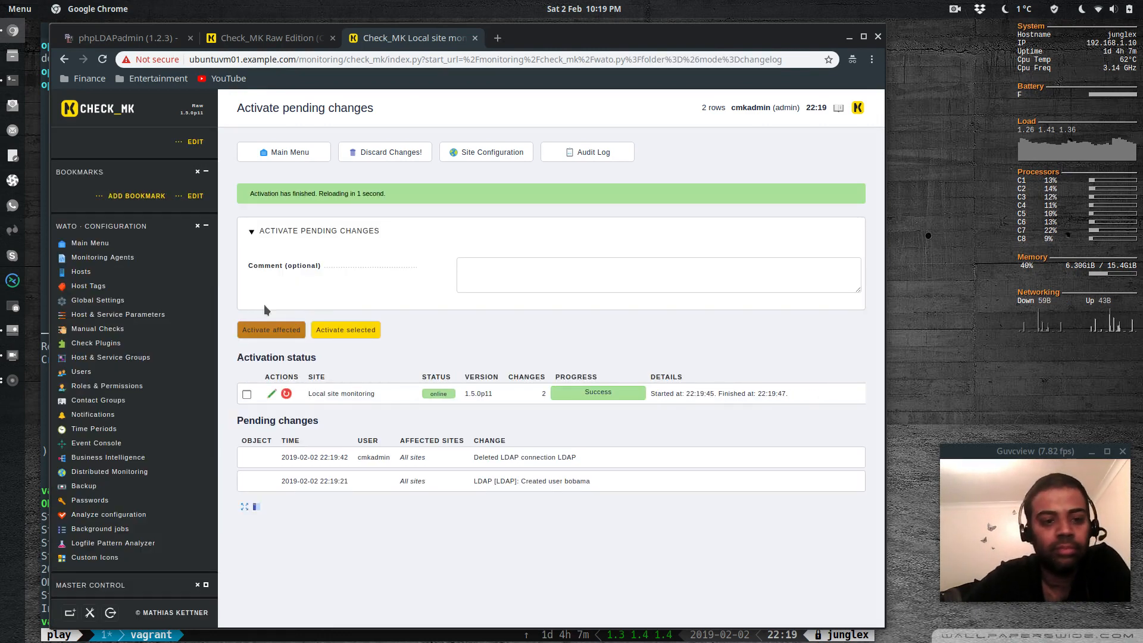
Delete the leftover LDAP users bobama, dtrump and gbush from the user list.
left_click(81, 372)
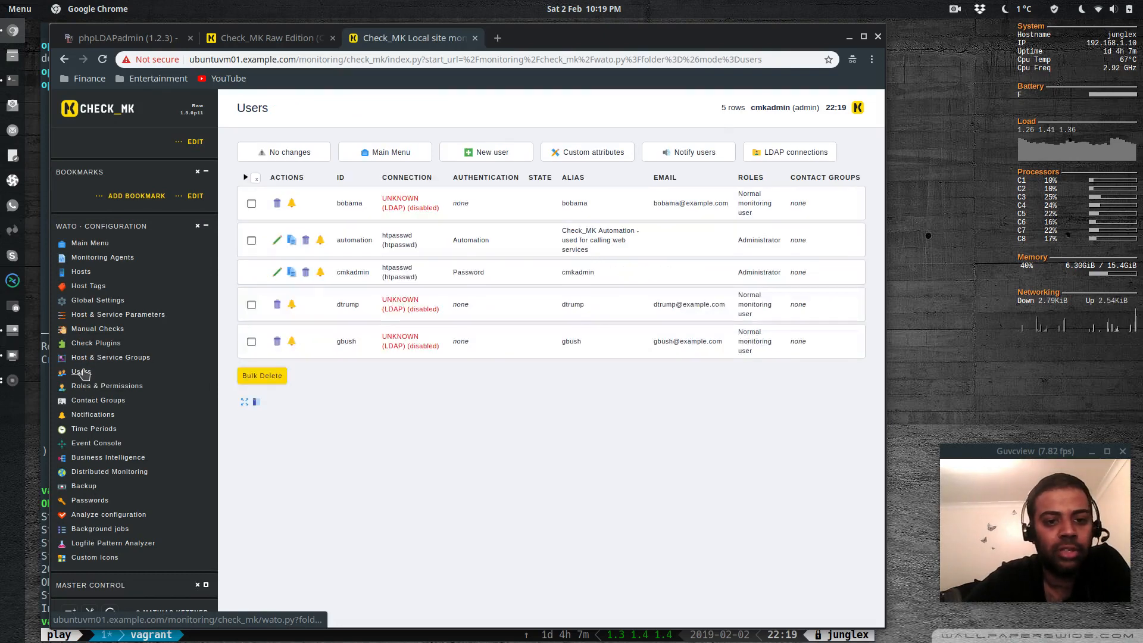
left_click(277, 204)
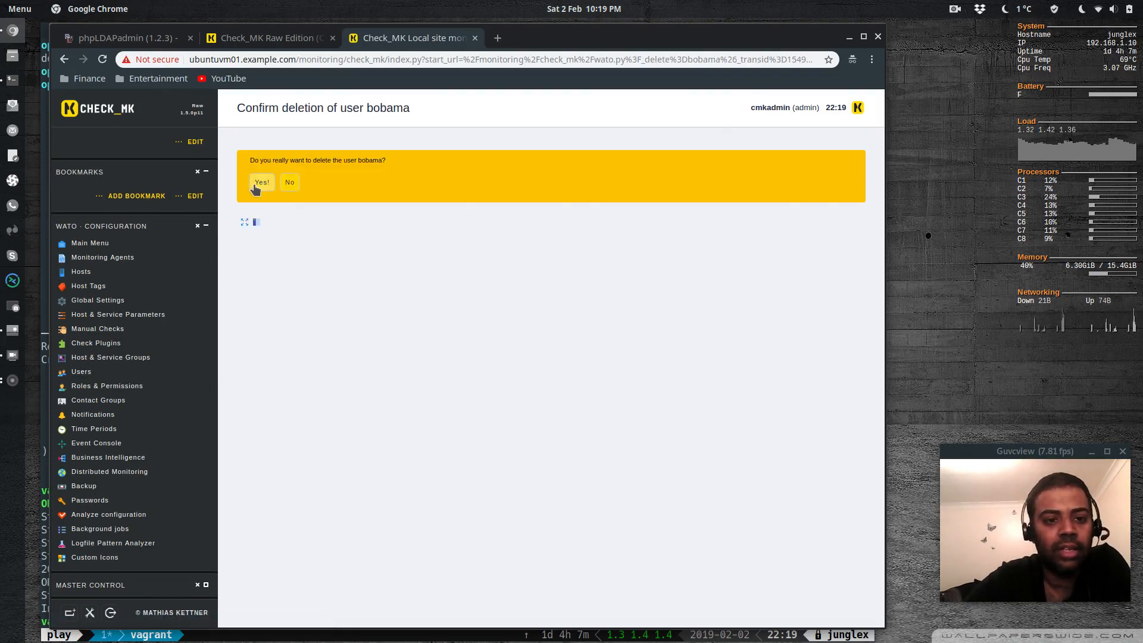
left_click(255, 188)
left_click(275, 263)
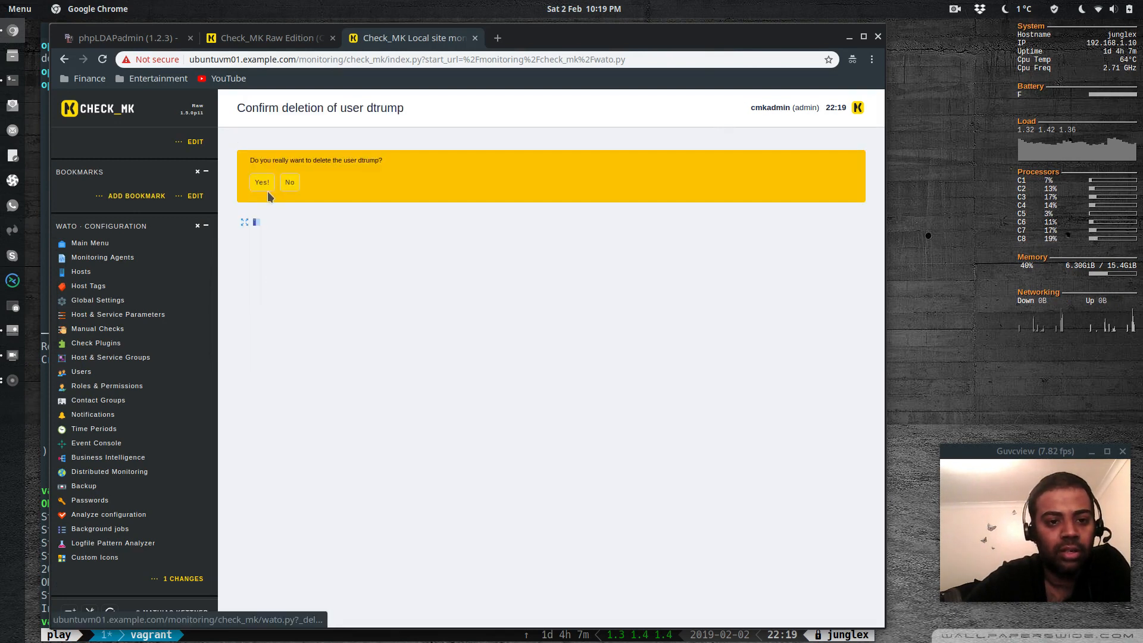
left_click(265, 185)
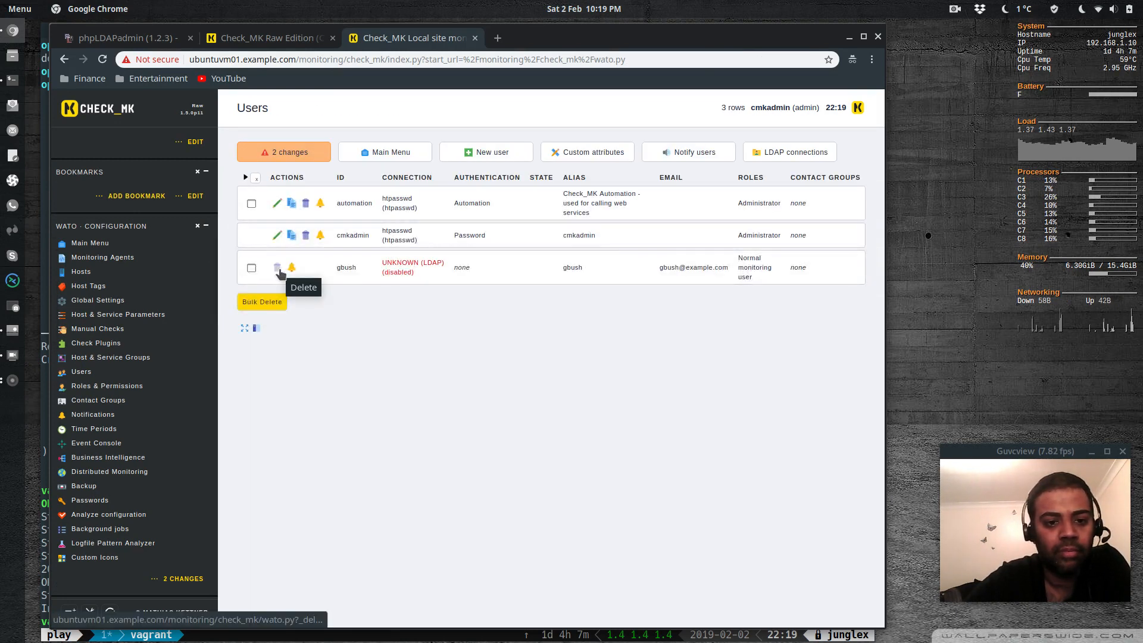
left_click(277, 267)
left_click(260, 184)
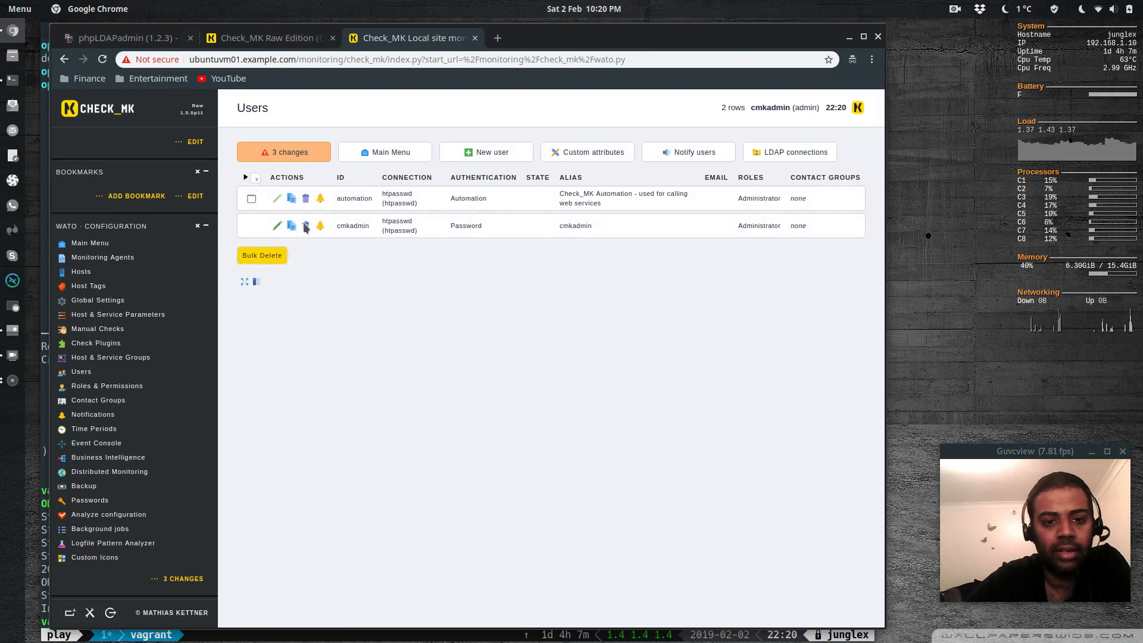
Activate the pending user deletions on the affected site and return to the user list.
left_click(285, 157)
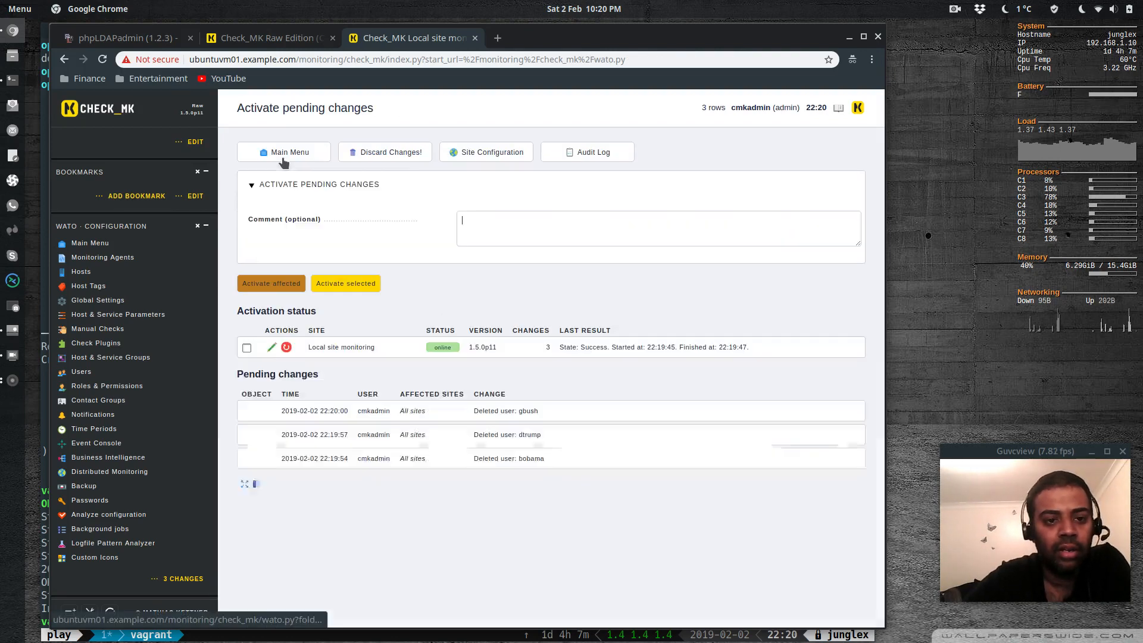
left_click(272, 285)
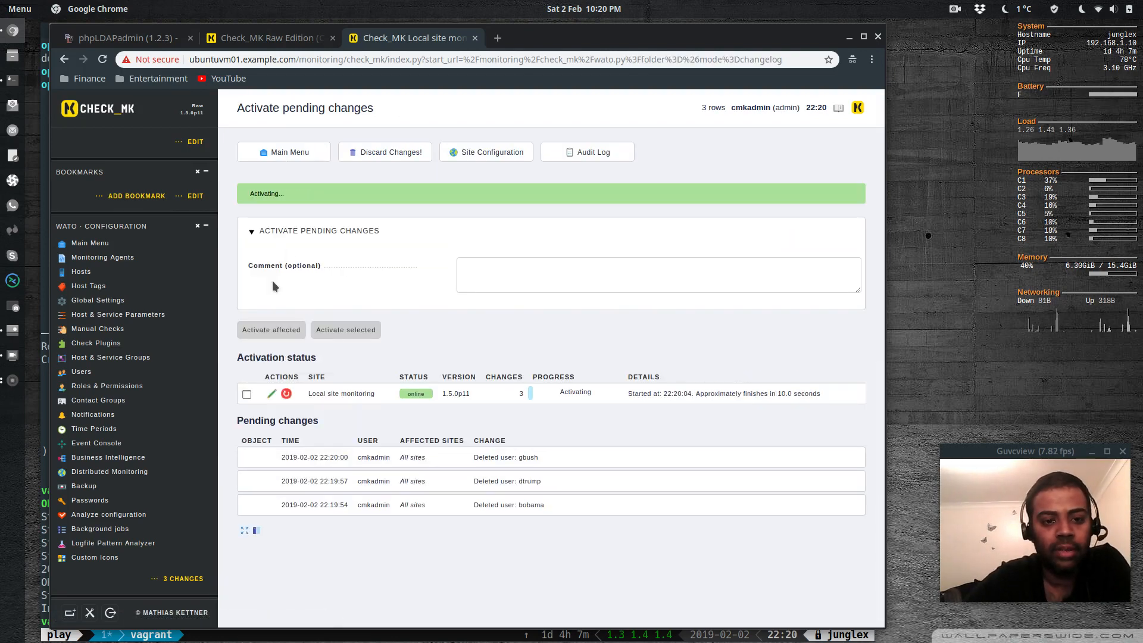
left_click(82, 372)
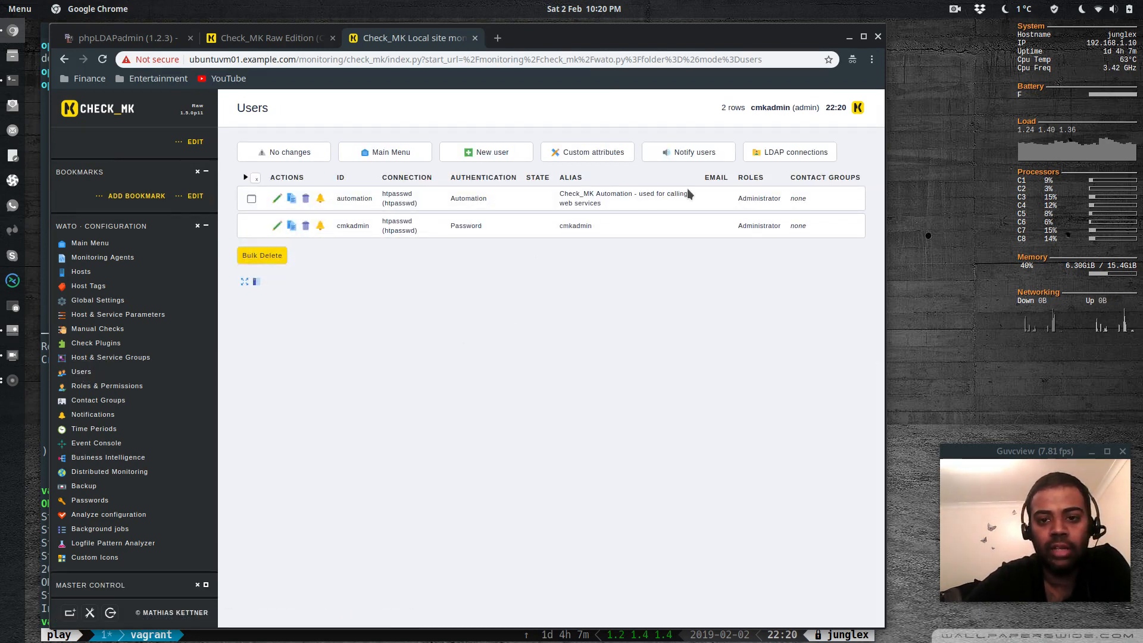
Start a new LDAP connection with the ID LDAP.
left_click(792, 153)
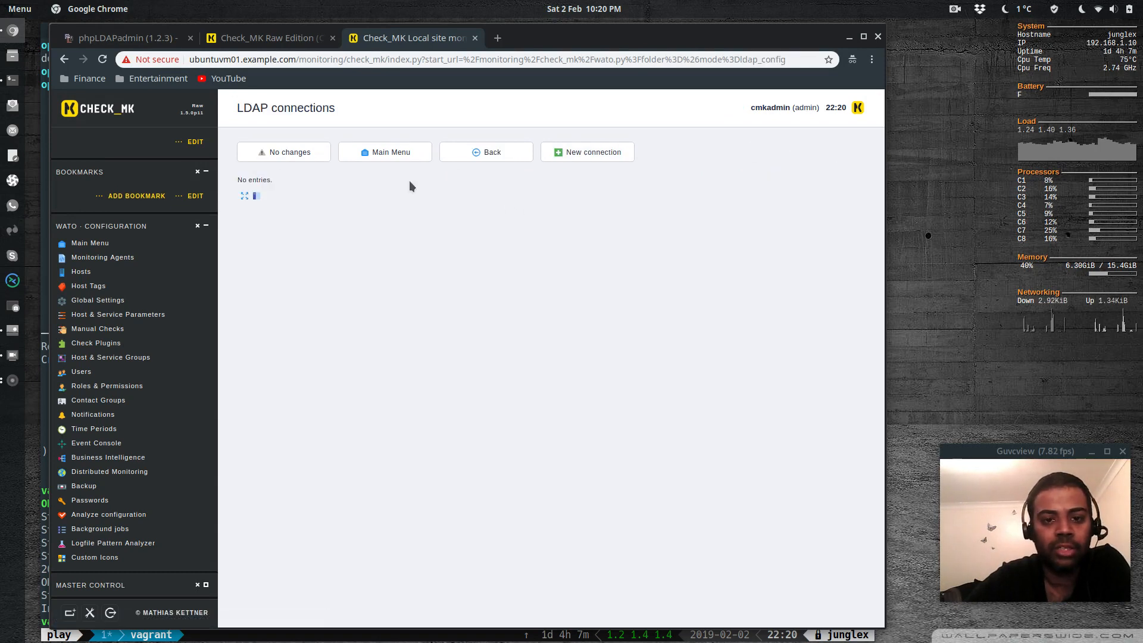
left_click(601, 154)
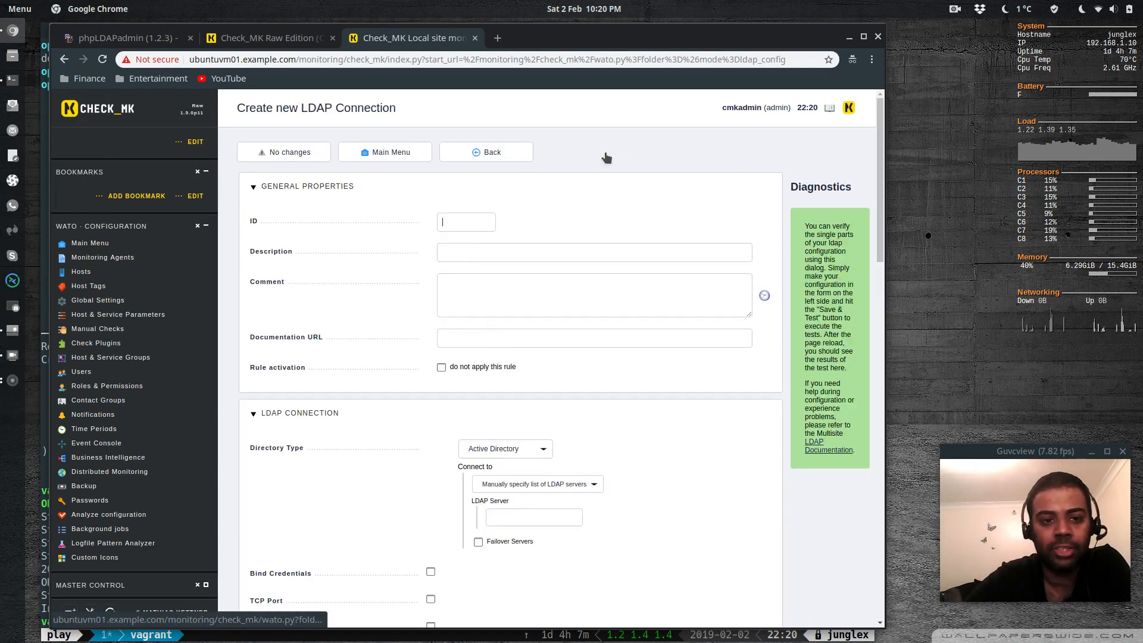
left_click(463, 225)
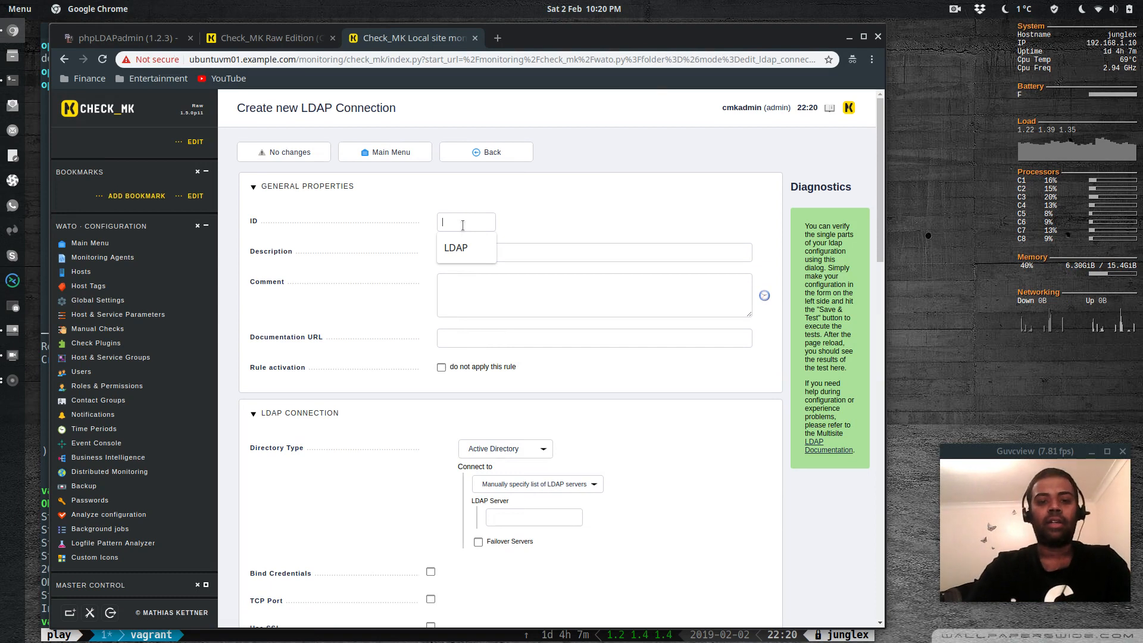
left_click(462, 251)
Set the connection's directory type to OpenLDAP and its LDAP server to 192.168.1.10.
scroll(500, 304, "down", 3)
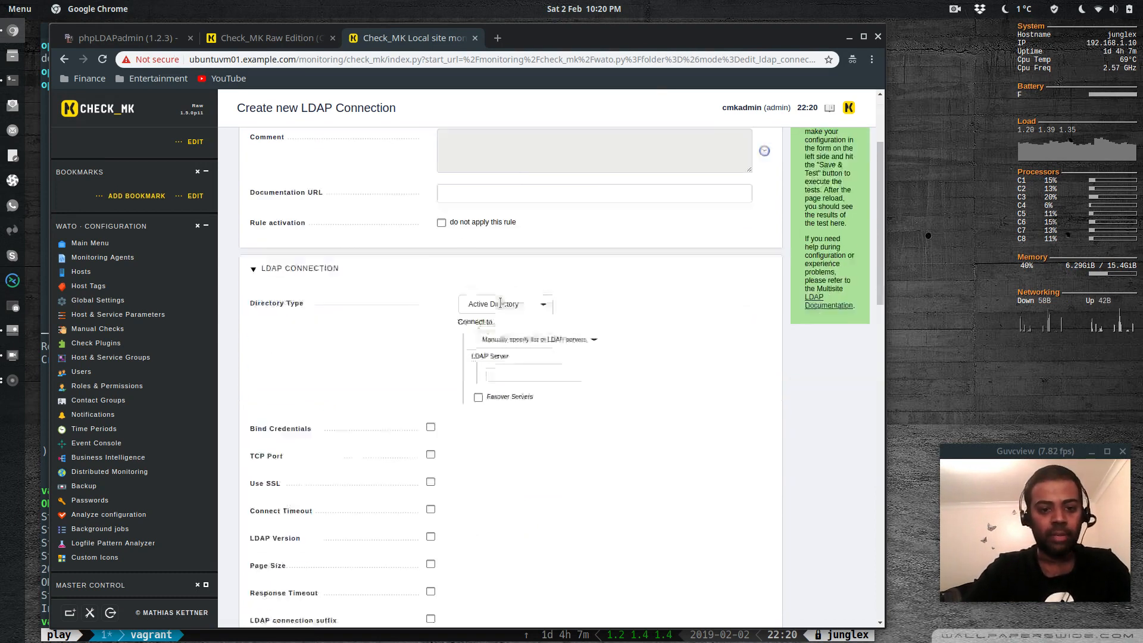
left_click(520, 228)
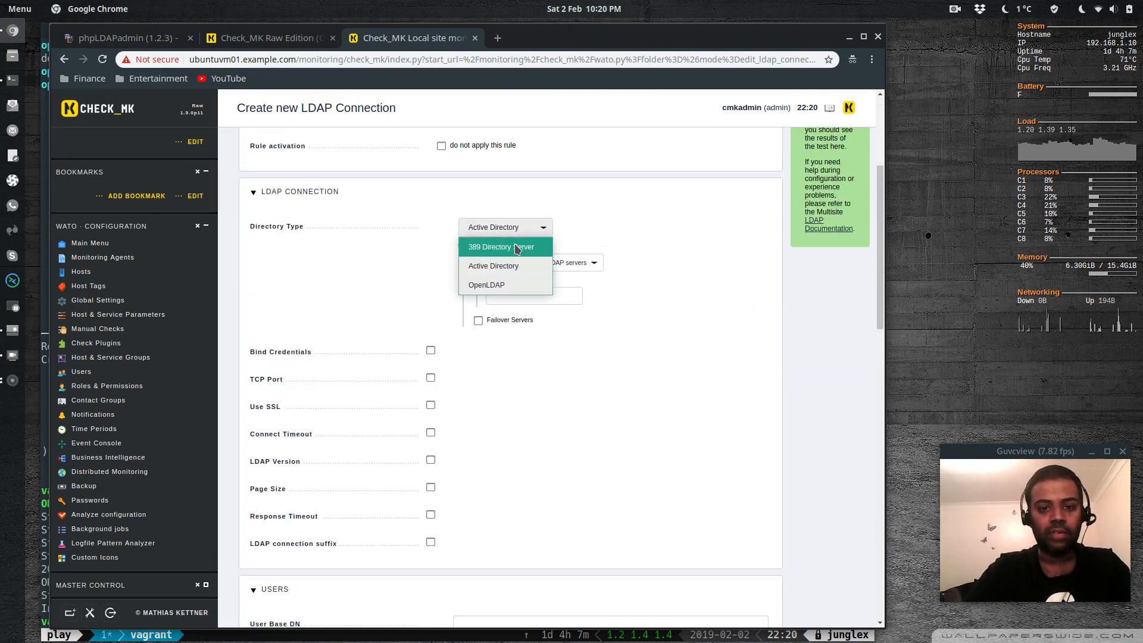
left_click(505, 287)
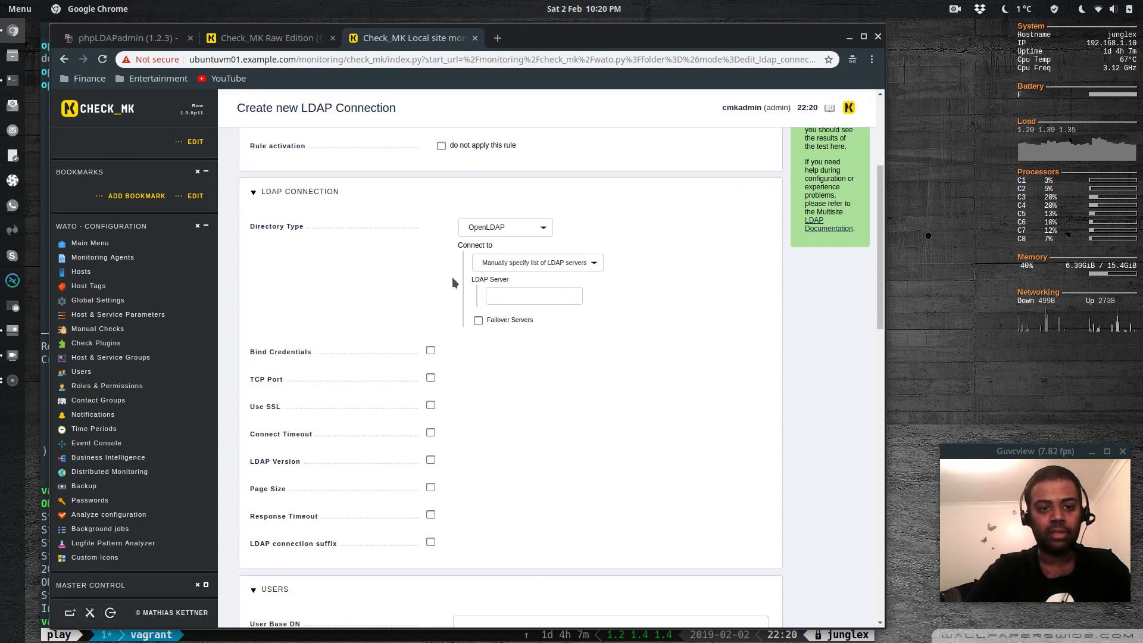
left_click(509, 297)
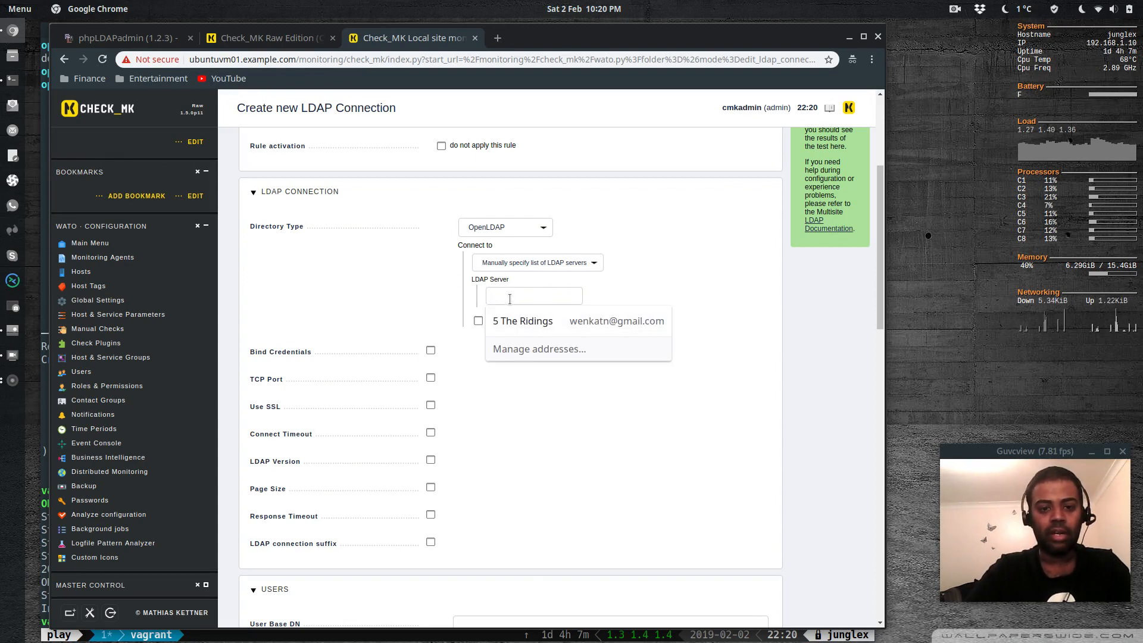
type("1")
key("Down")
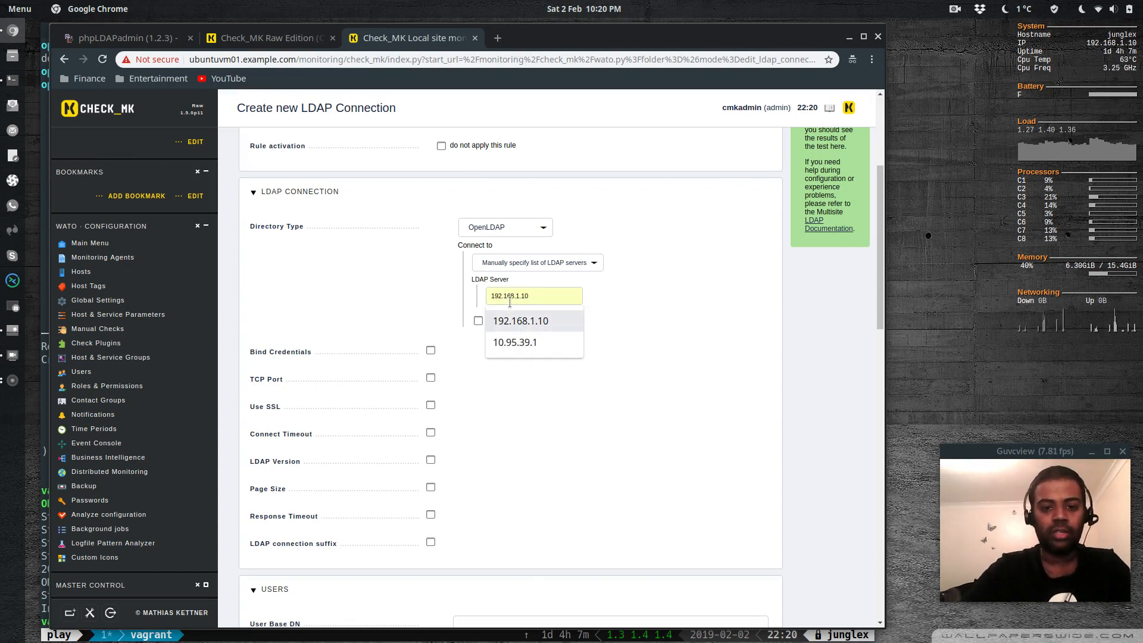
key("Return")
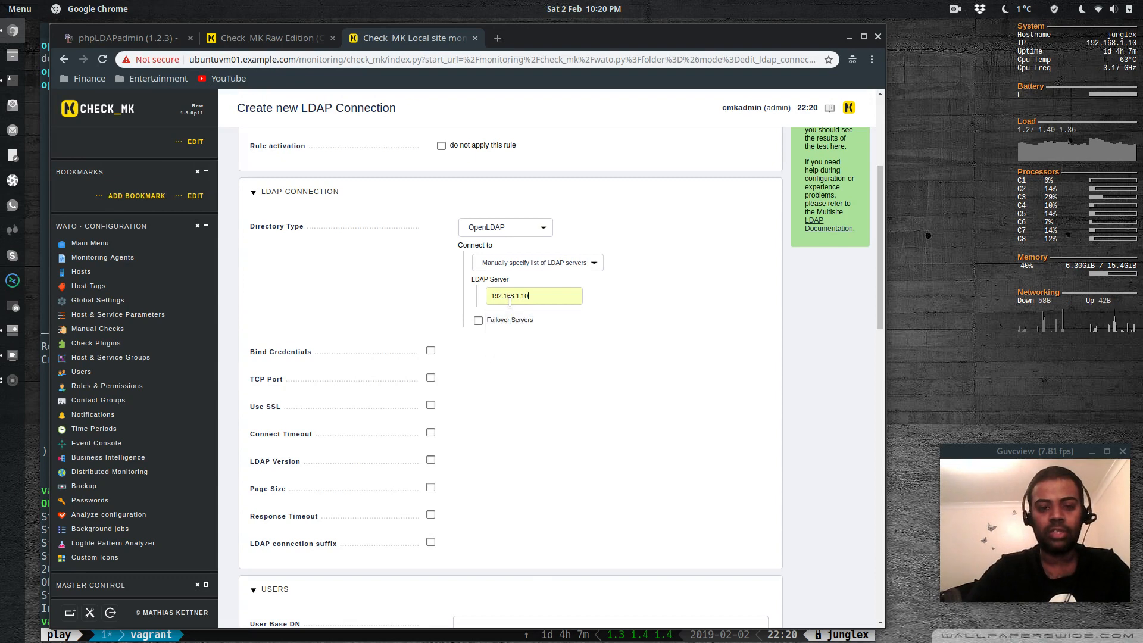
Enable bind credentials with the bind DN cn=admin,dc=example,dc=com and enter the bind password.
left_click(430, 350)
left_click(535, 351)
key("Down")
key("Return")
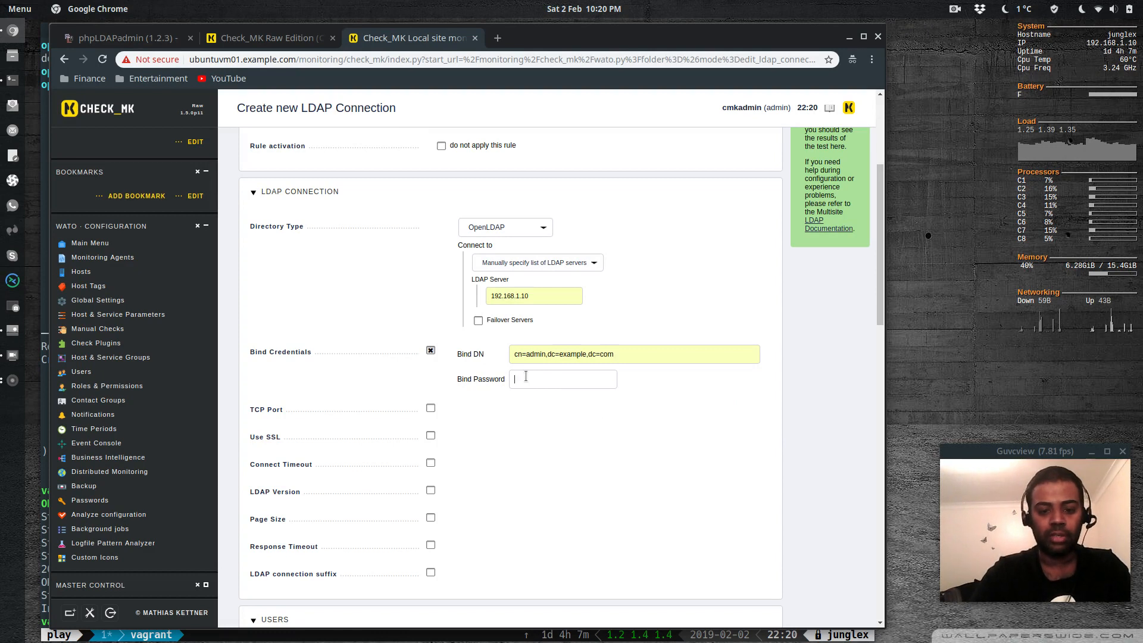
type("•••••")
Set the user base DN to ou=users,dc=example,dc=com.
scroll(549, 469, "down", 6)
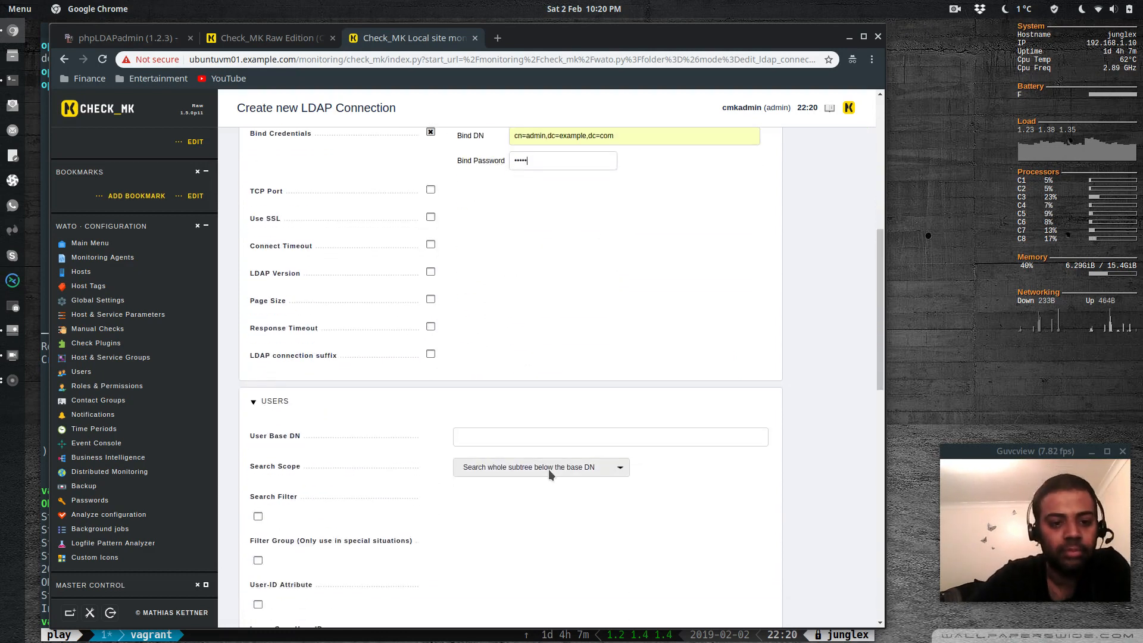
left_click(500, 314)
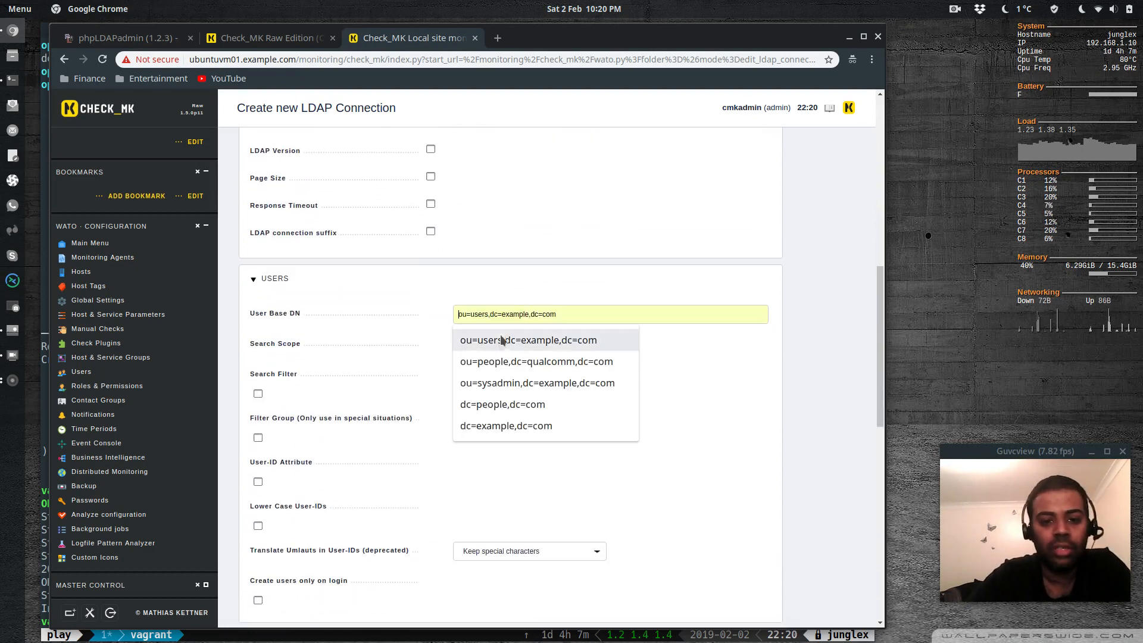
left_click(499, 342)
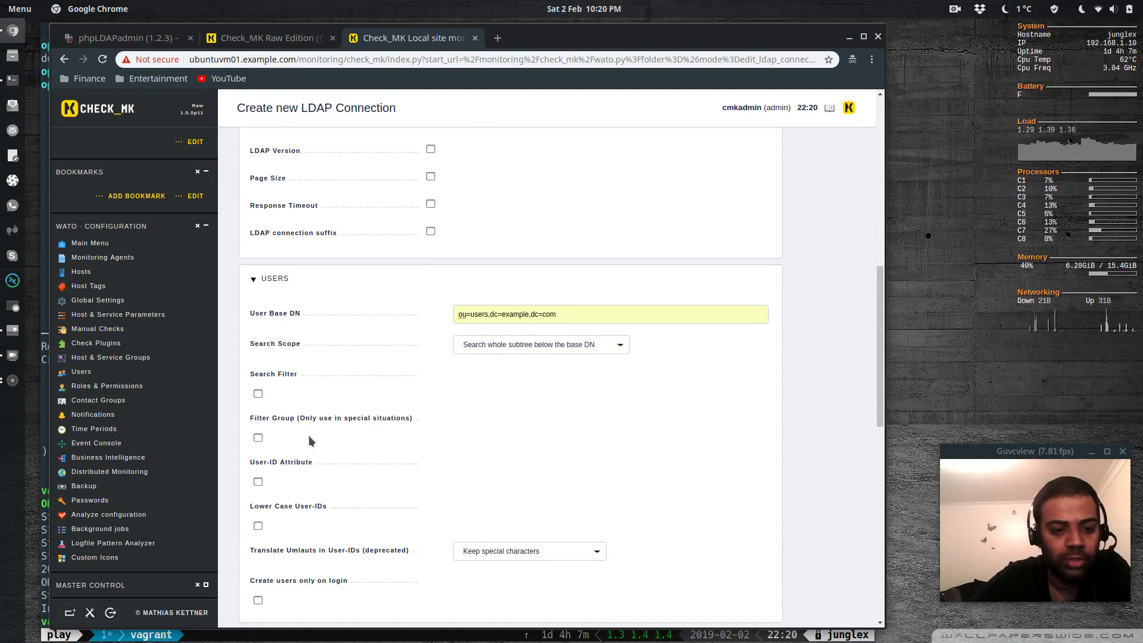
Set the group base DN to ou=groups,dc=example,dc=com, with search filter (objectclass=groupOfNames) and member attribute member.
scroll(366, 476, "down", 3)
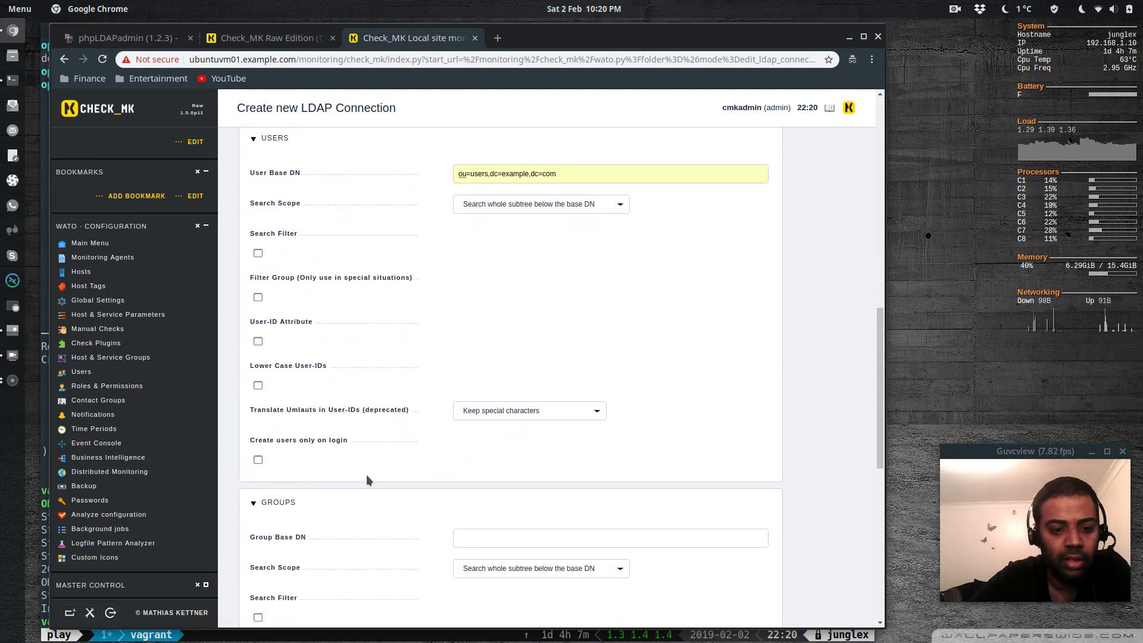
scroll(366, 474, "down", 4)
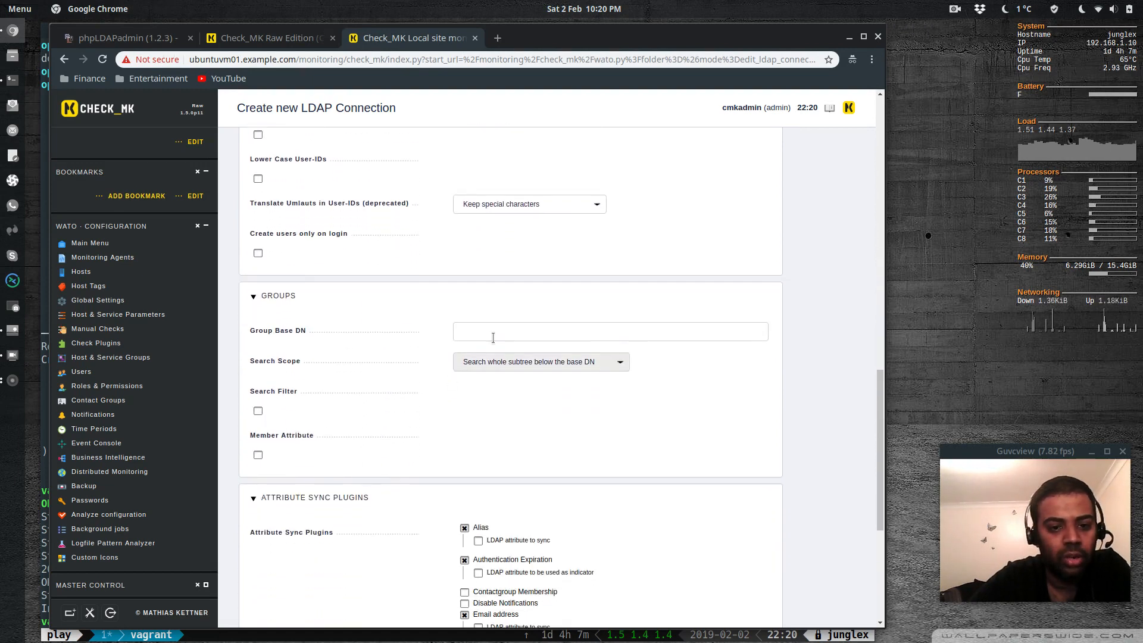
left_click(502, 336)
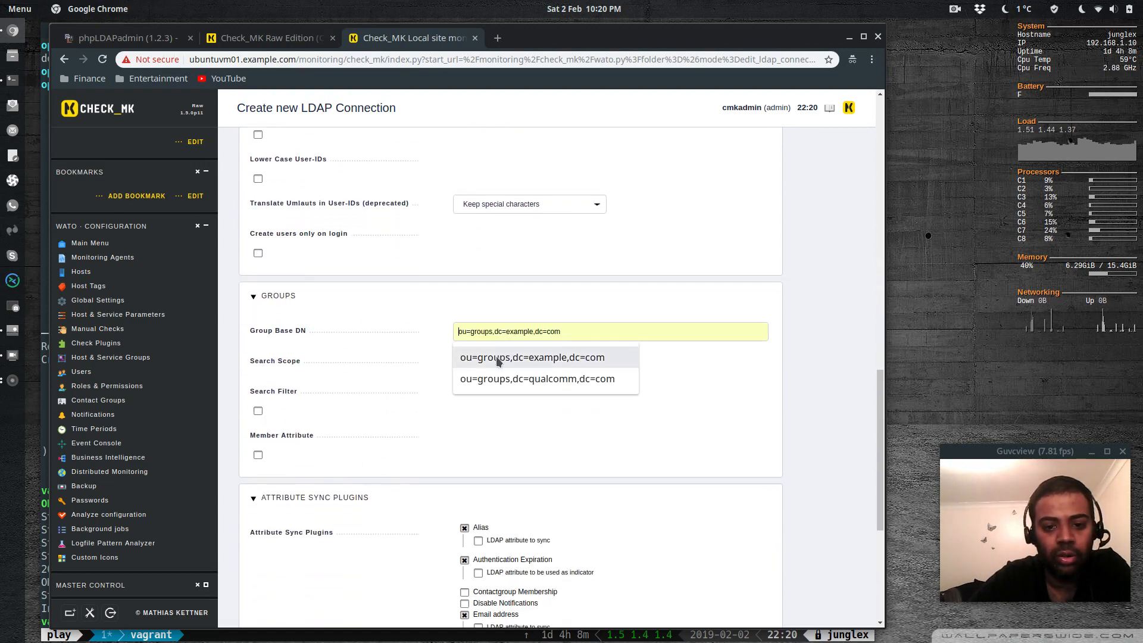
left_click(495, 353)
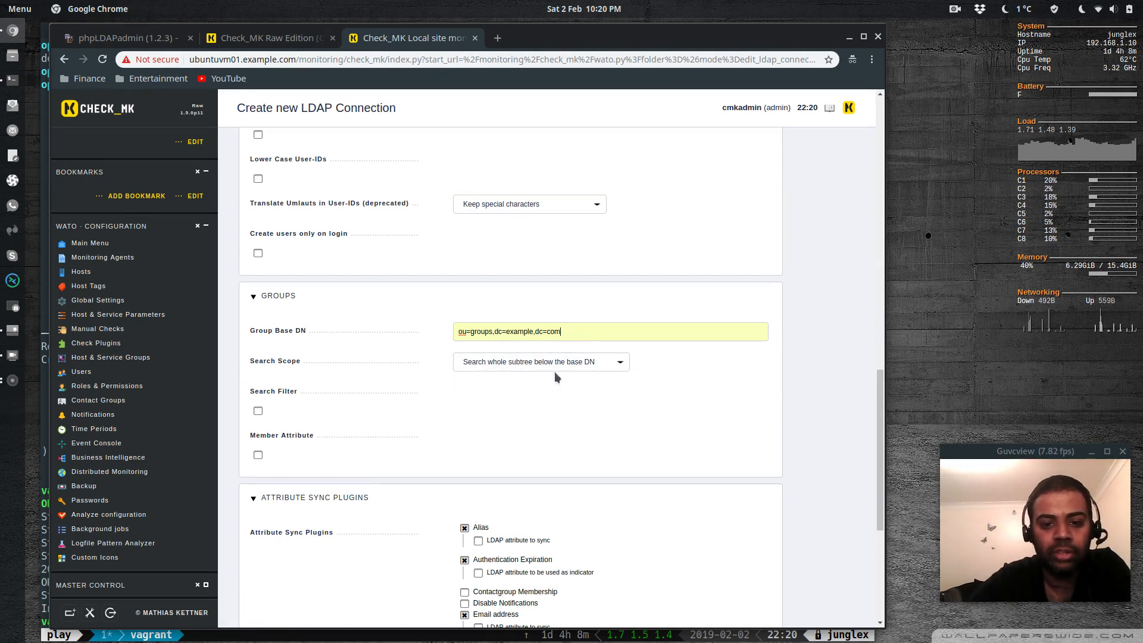
left_click(258, 410)
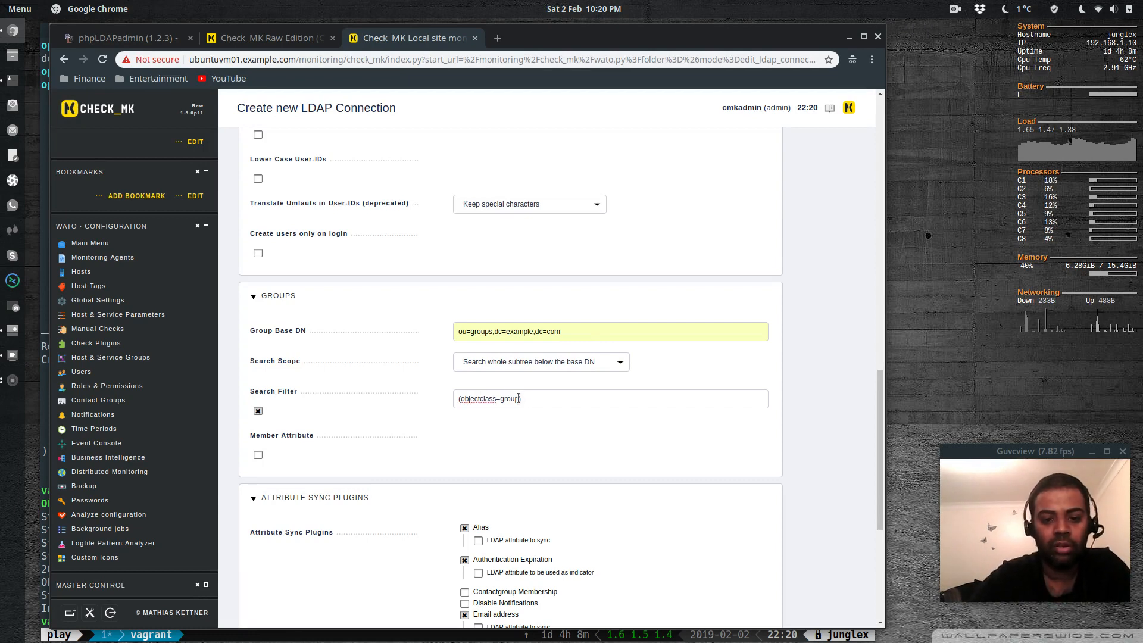
left_click(518, 397)
type("OfNames")
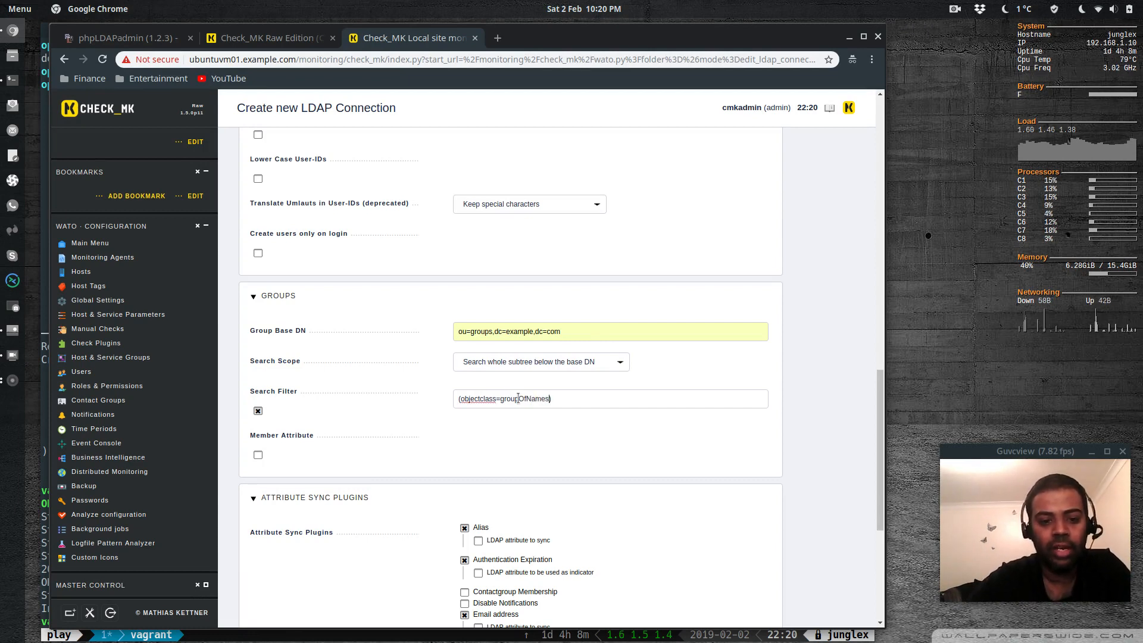
left_click(257, 454)
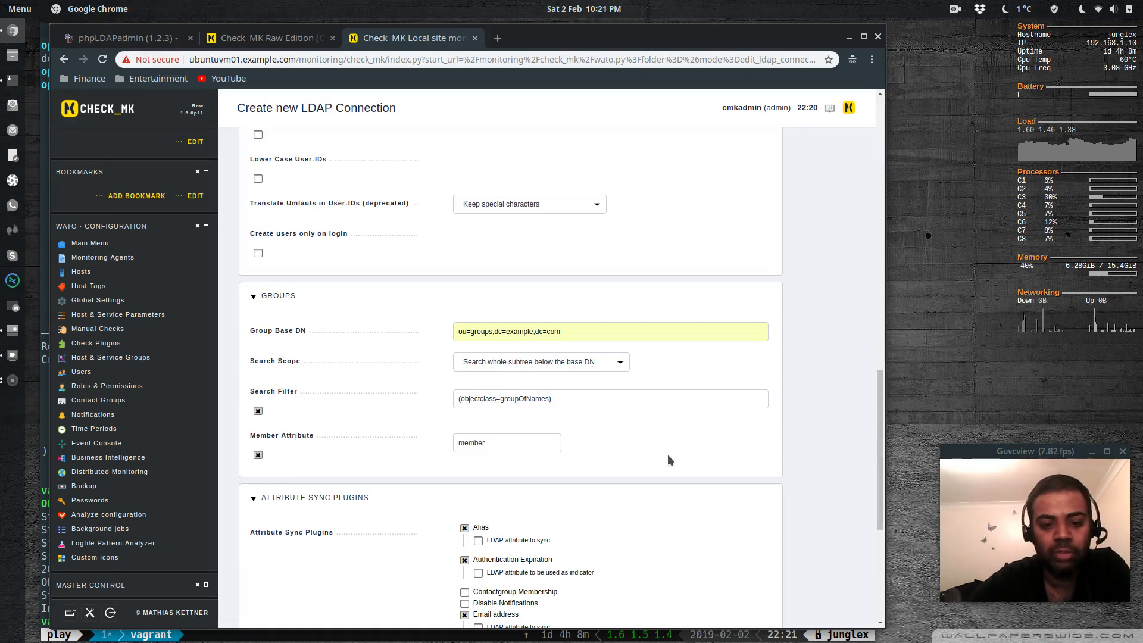
Disable Authentication Expiration sync and enable Roles sync, mapping Administrator to the group DN cn=sysadmins,ou=groups,dc=example,dc=com.
scroll(669, 455, "down", 5)
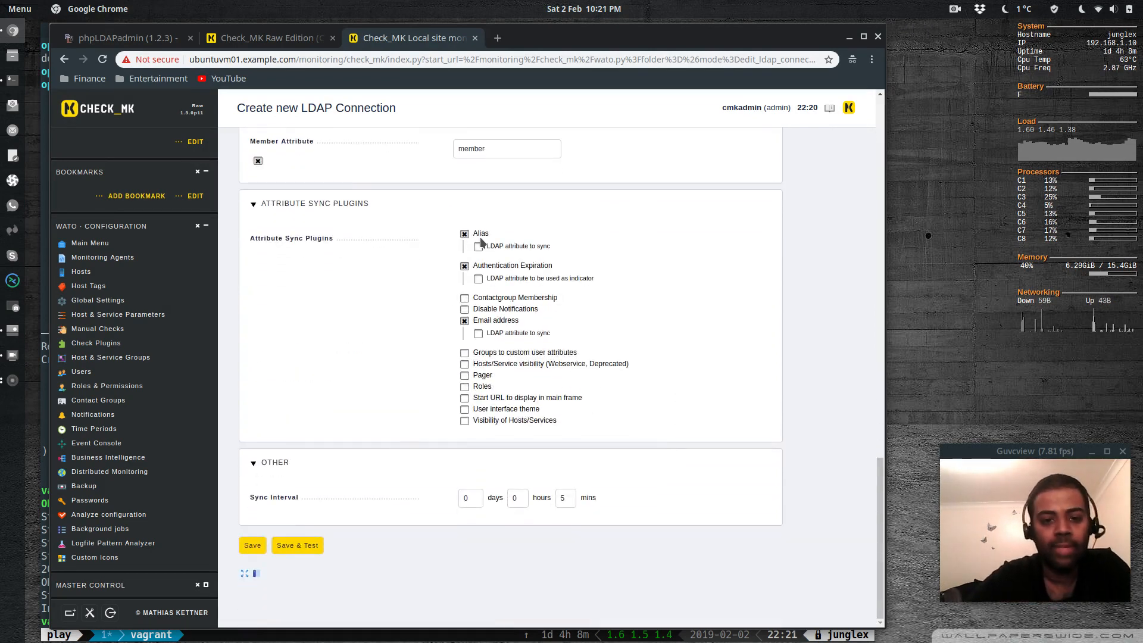
left_click(463, 268)
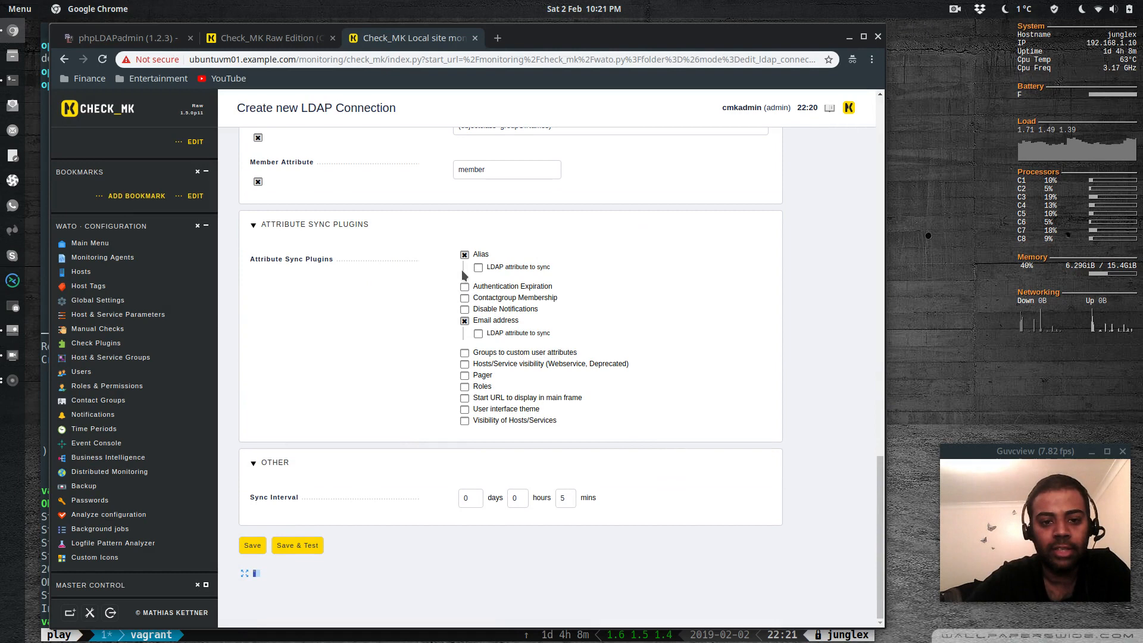
left_click(465, 388)
left_click(479, 380)
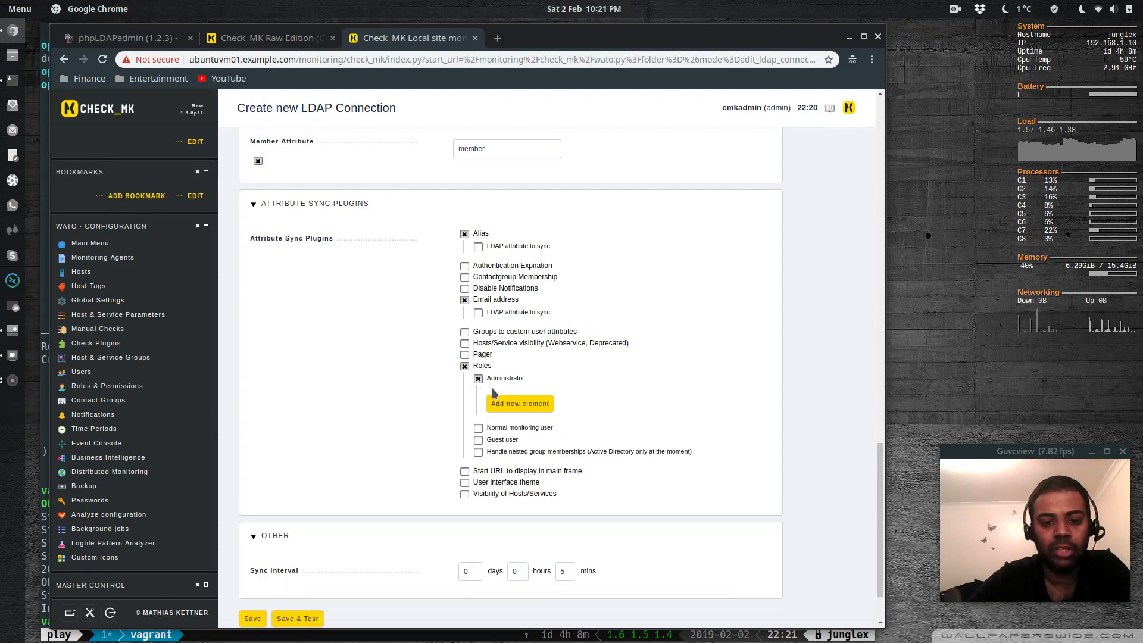
left_click(544, 378)
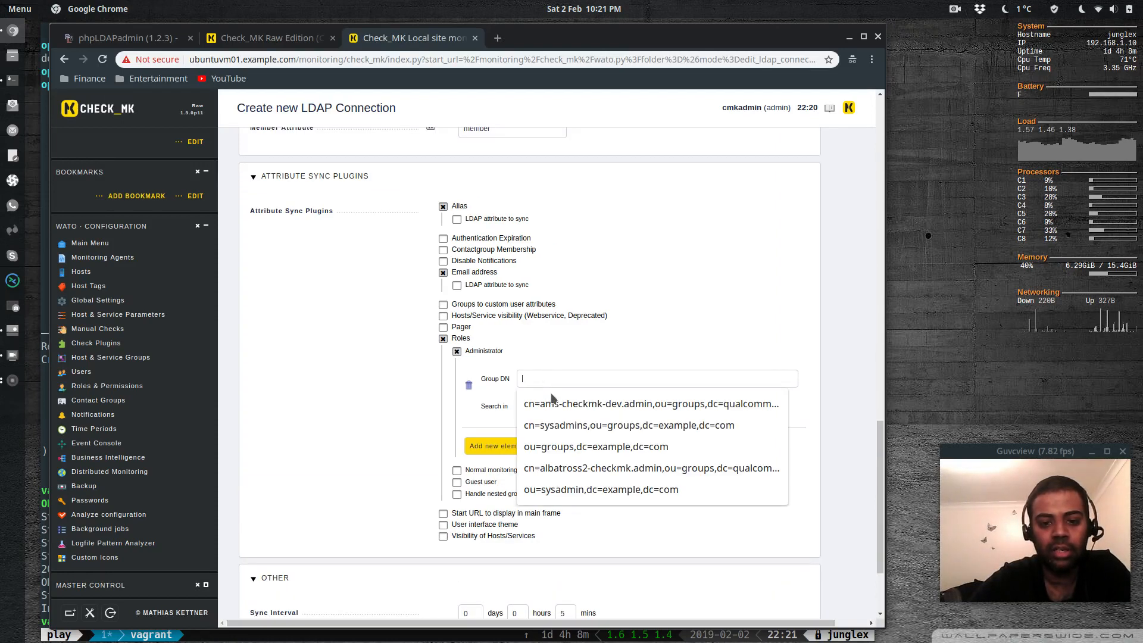
left_click(558, 425)
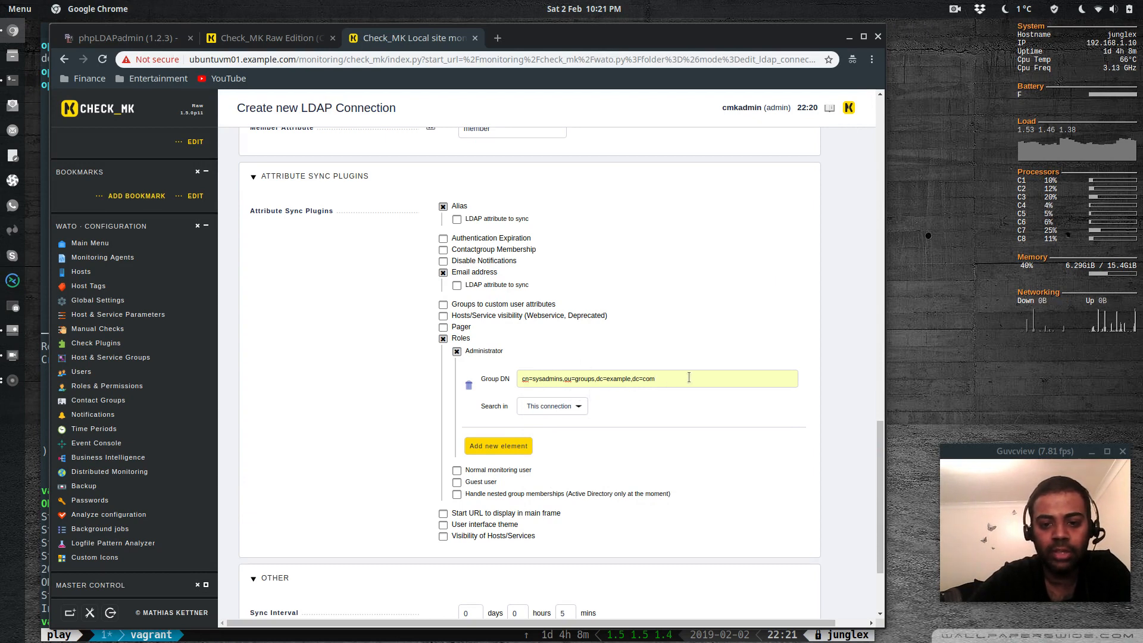
Save the new LDAP connection and activate the pending change on the affected site.
scroll(342, 518, "down", 3)
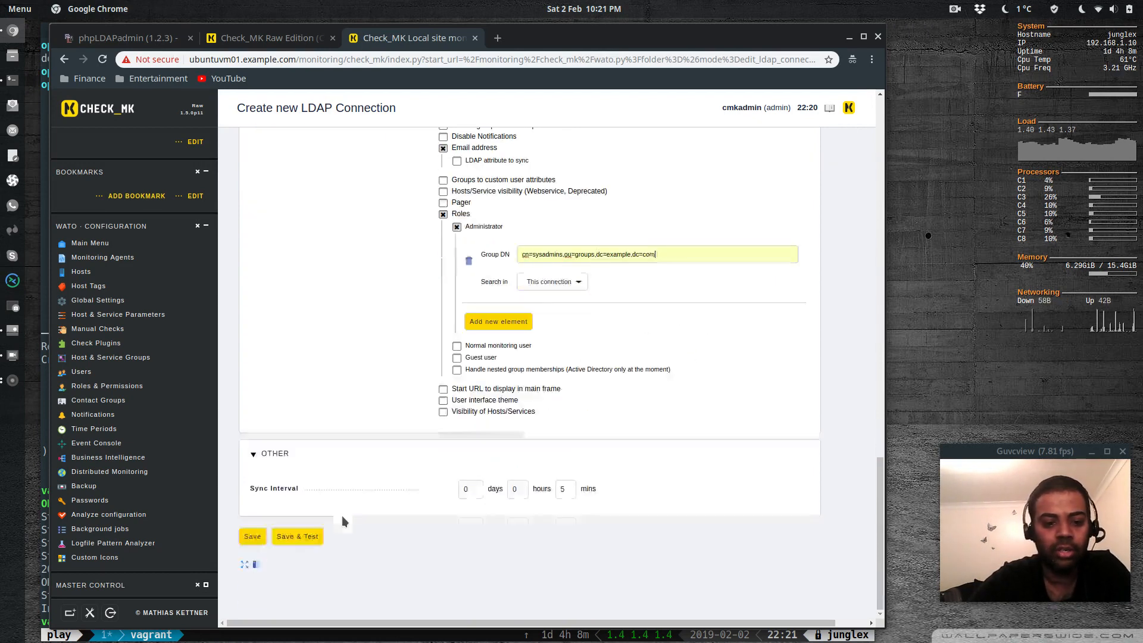
left_click(252, 537)
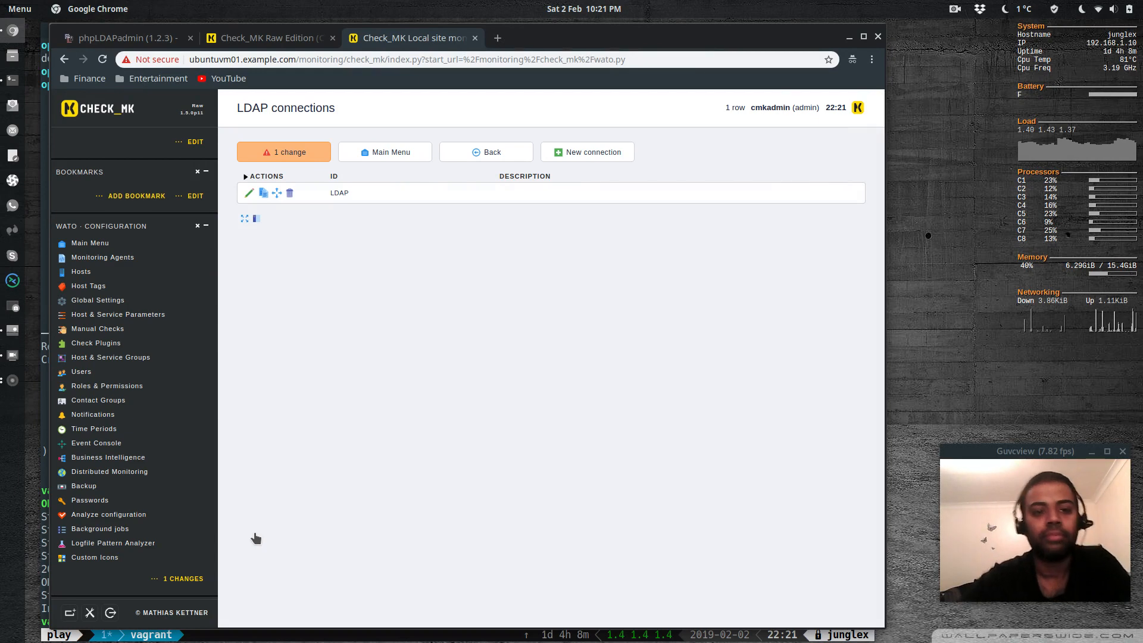
left_click(286, 156)
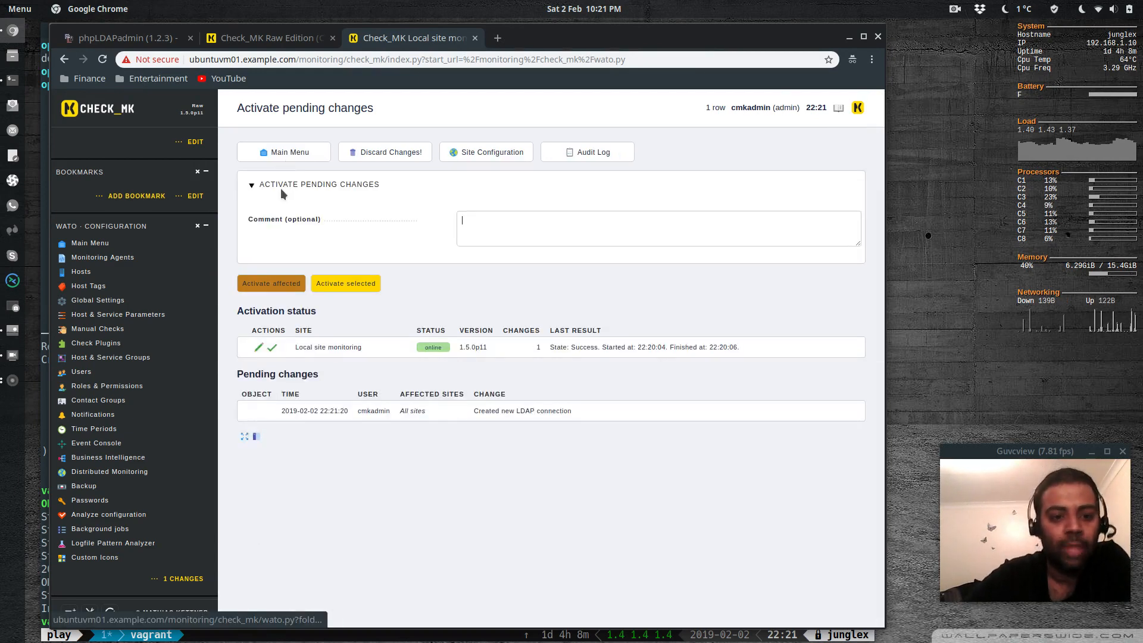
left_click(270, 282)
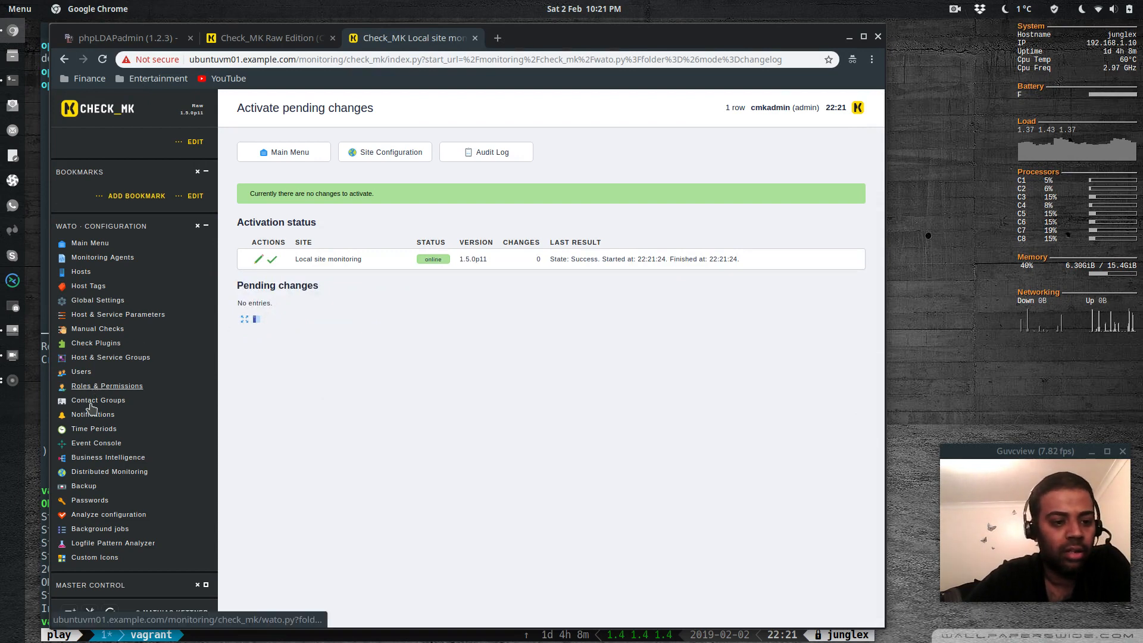
Synchronise the users from LDAP and activate the resulting pending change.
left_click(81, 372)
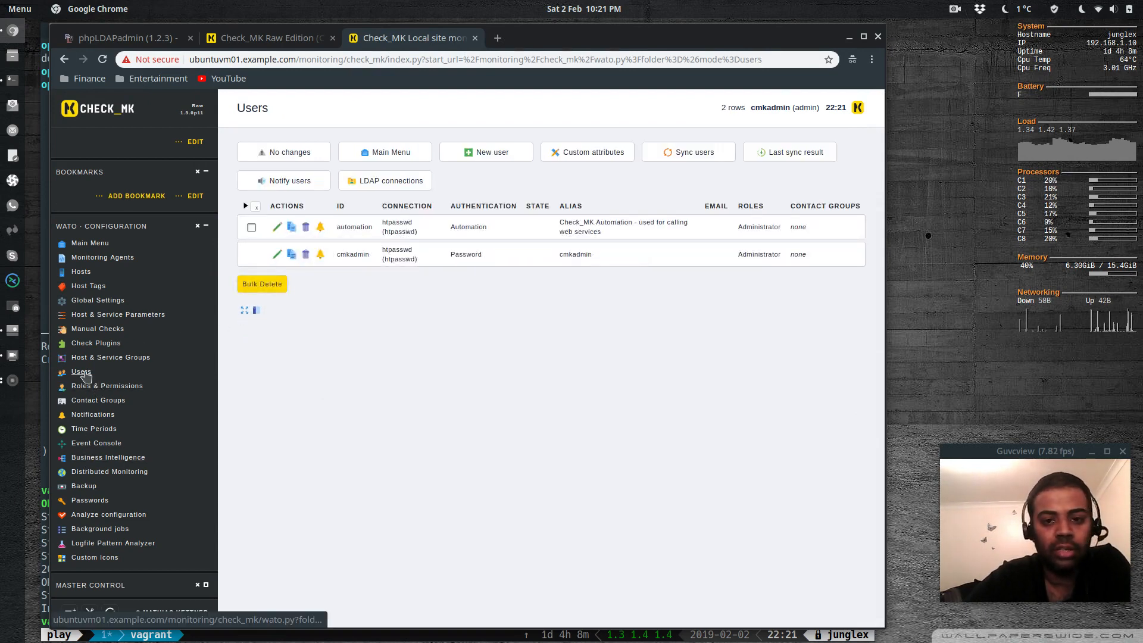
left_click(686, 157)
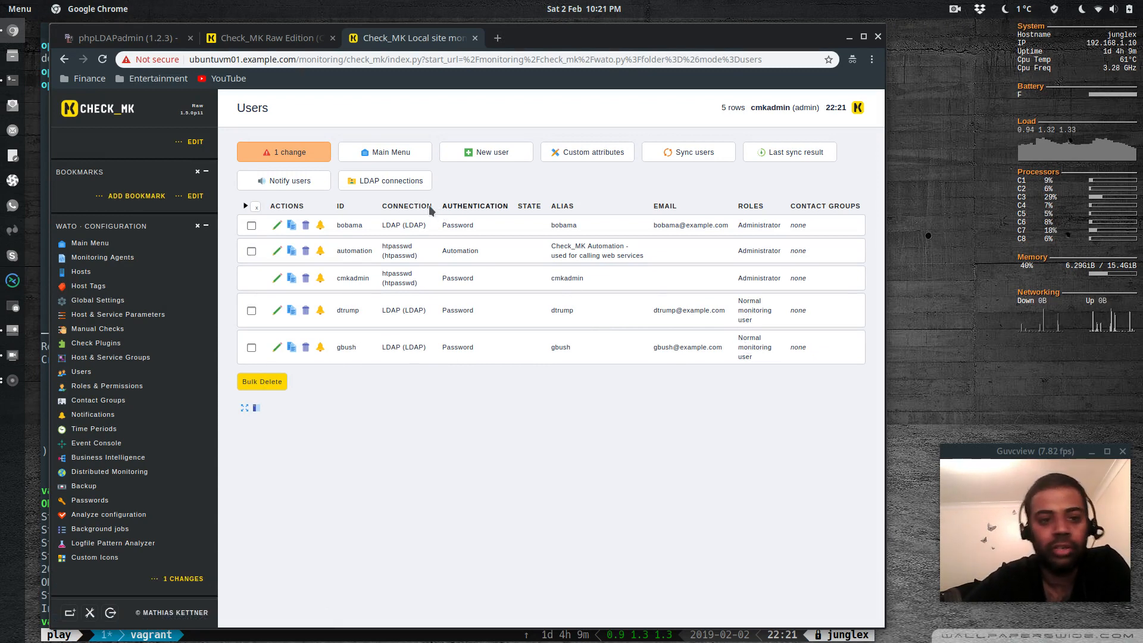
left_click(266, 156)
left_click(269, 283)
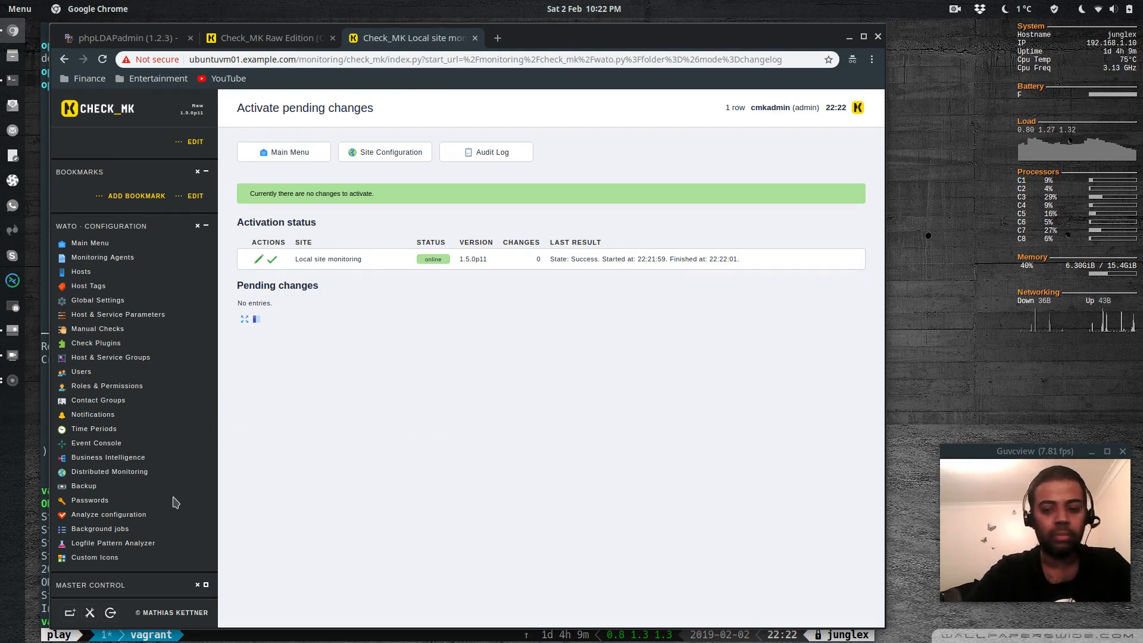
left_click(107, 613)
left_click(474, 329)
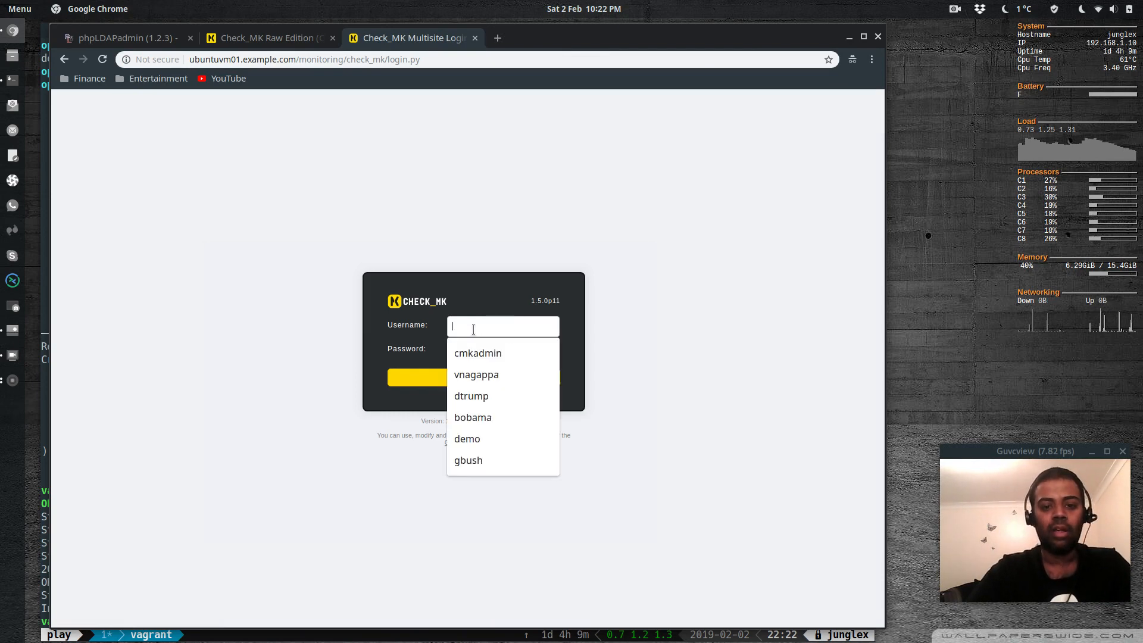
type("g")
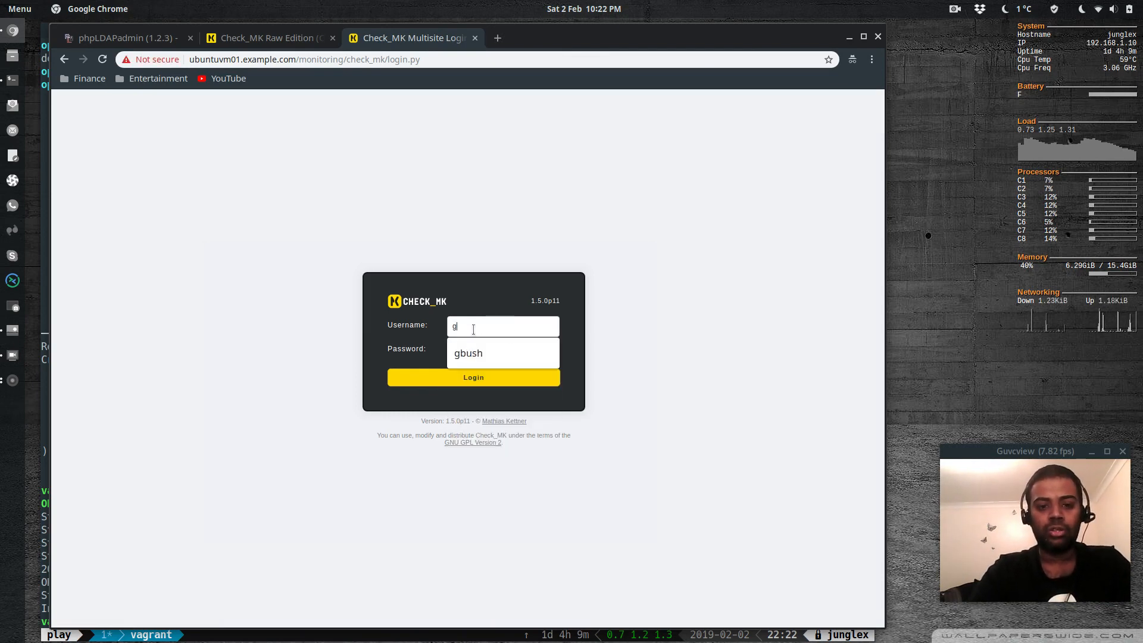
type("bush")
key("Tab")
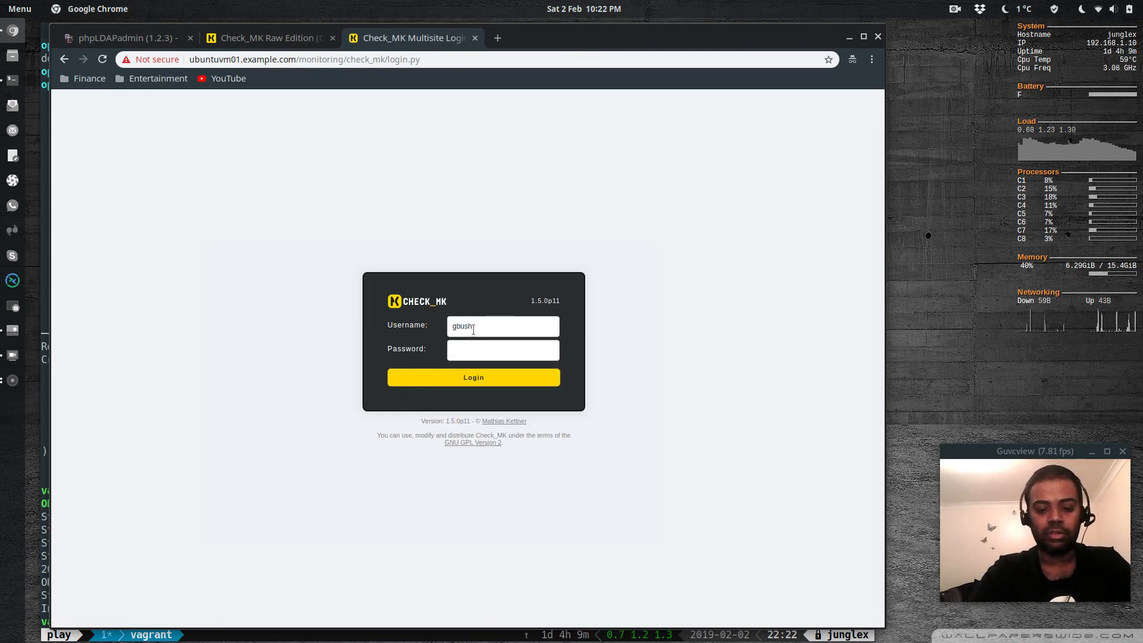
type("p")
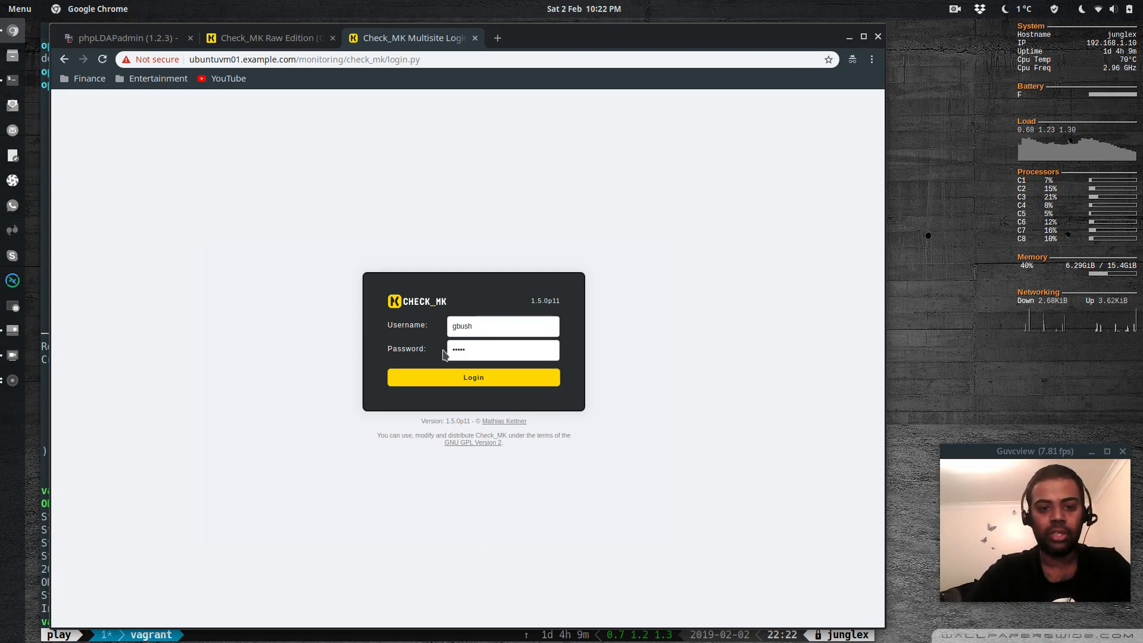
left_click(462, 376)
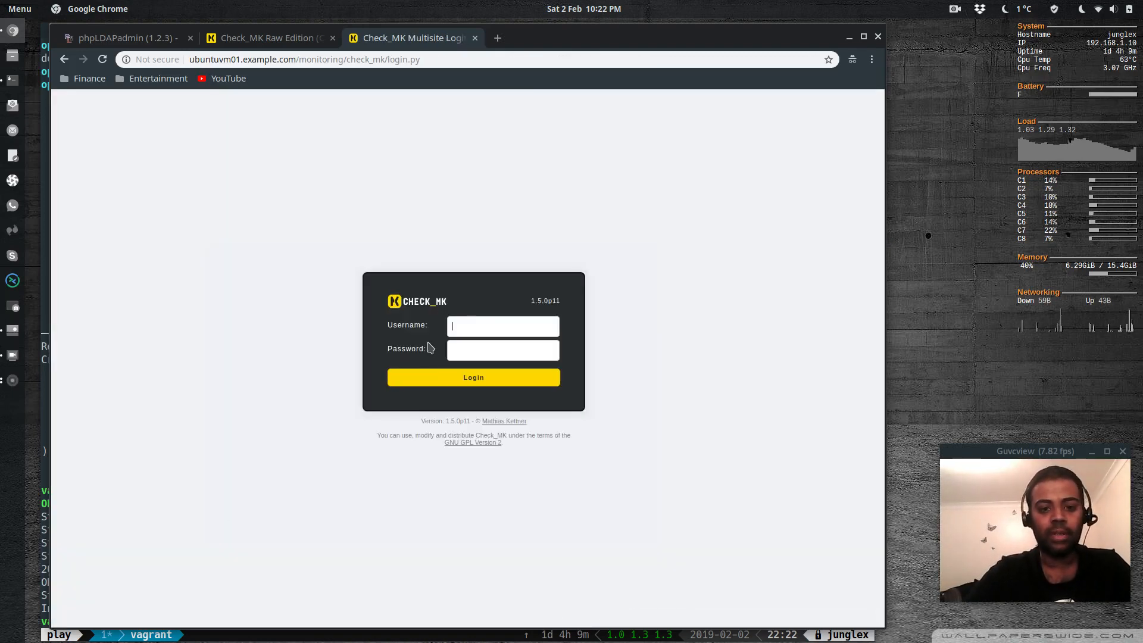
Log in as dtrump with the account password to test a second LDAP user.
type("dtrump")
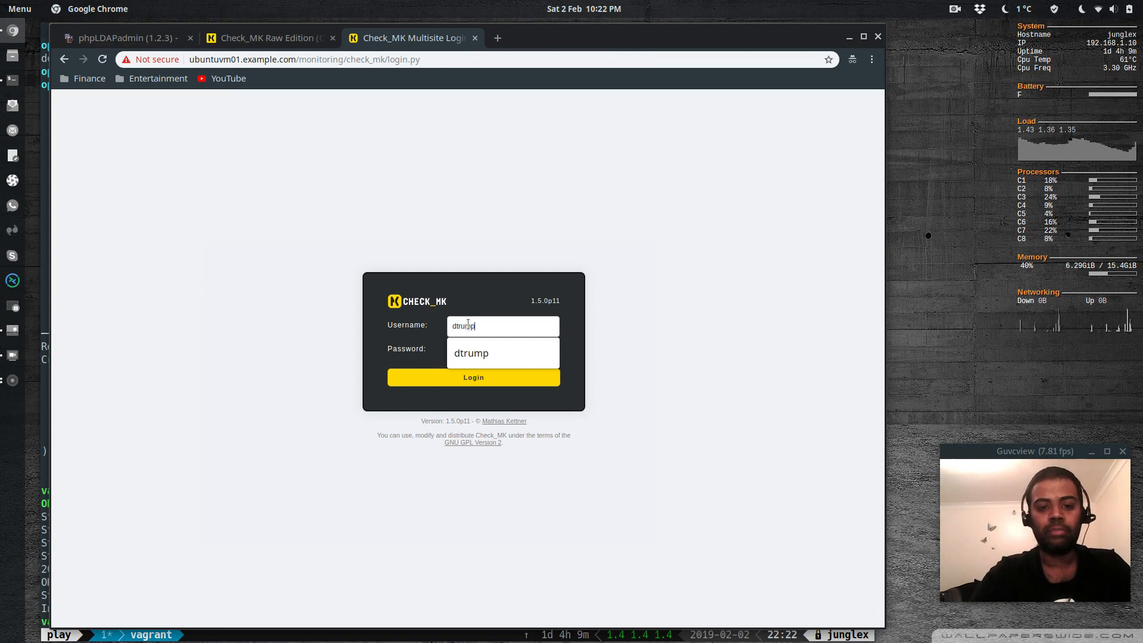
key("Tab")
type("•")
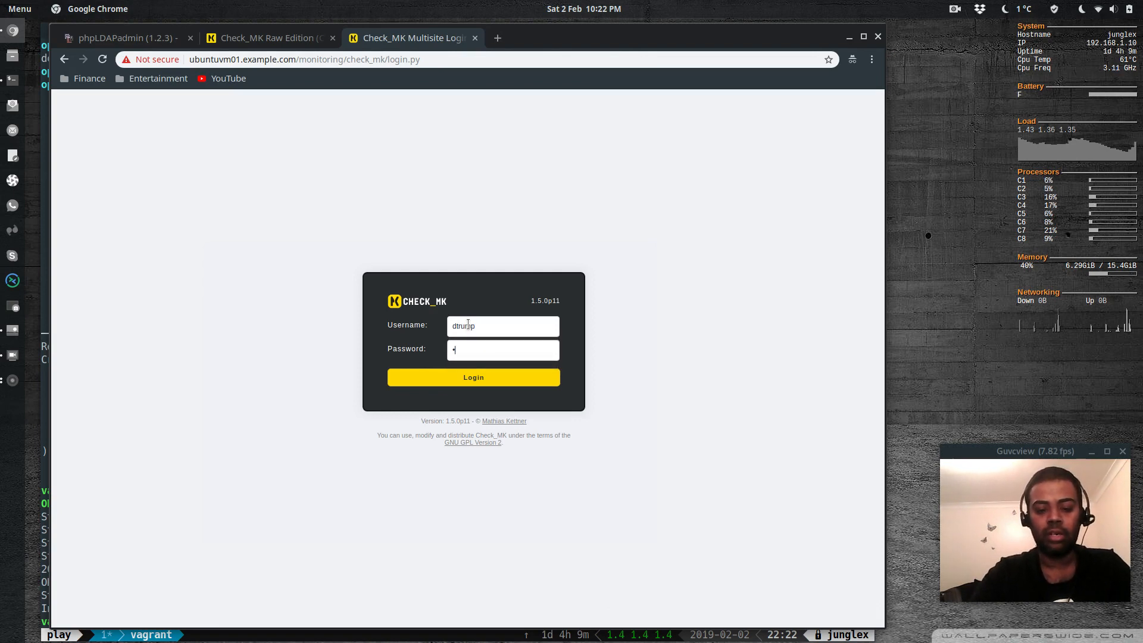
type("•••••")
left_click(456, 377)
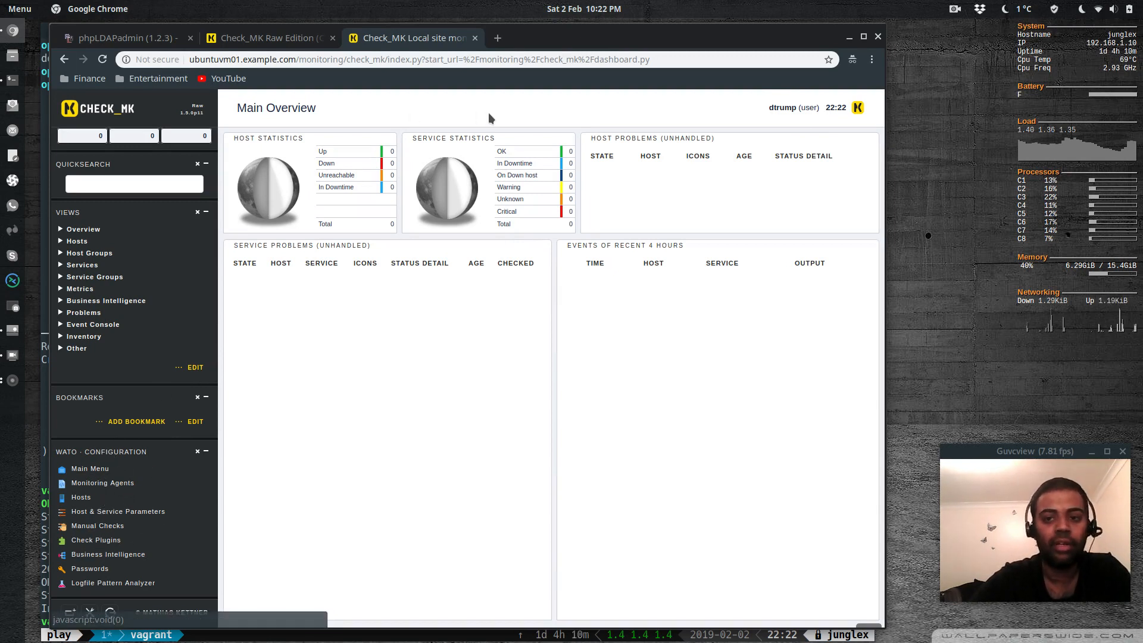
Log out of the dtrump account and log in as bobama with the account password.
left_click(110, 614)
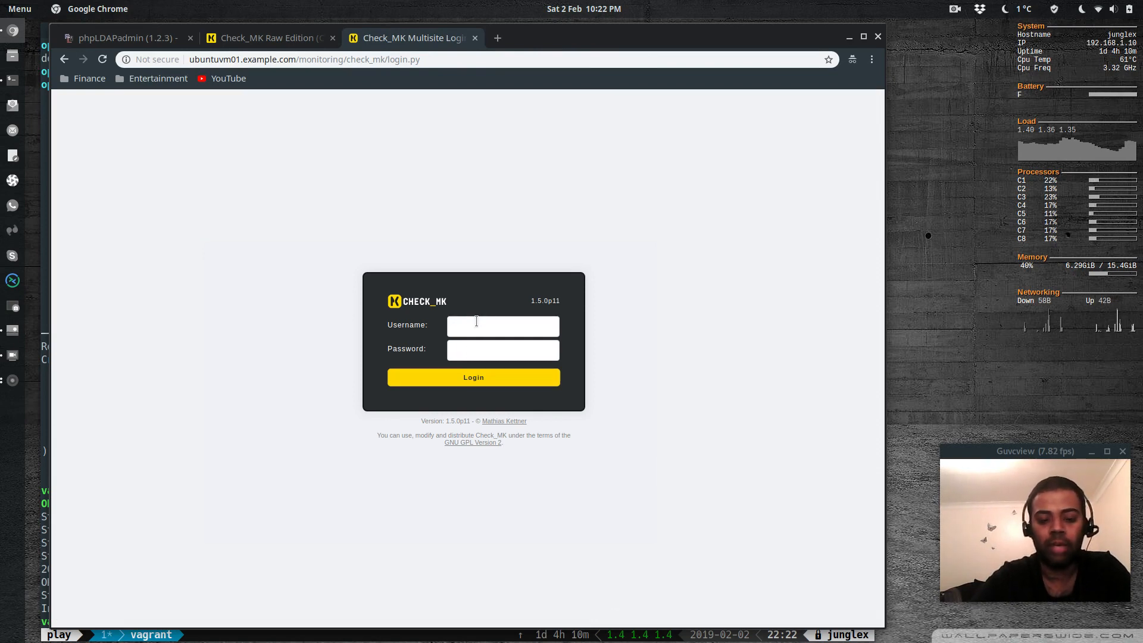
type("bobama")
key("Down")
key("Tab")
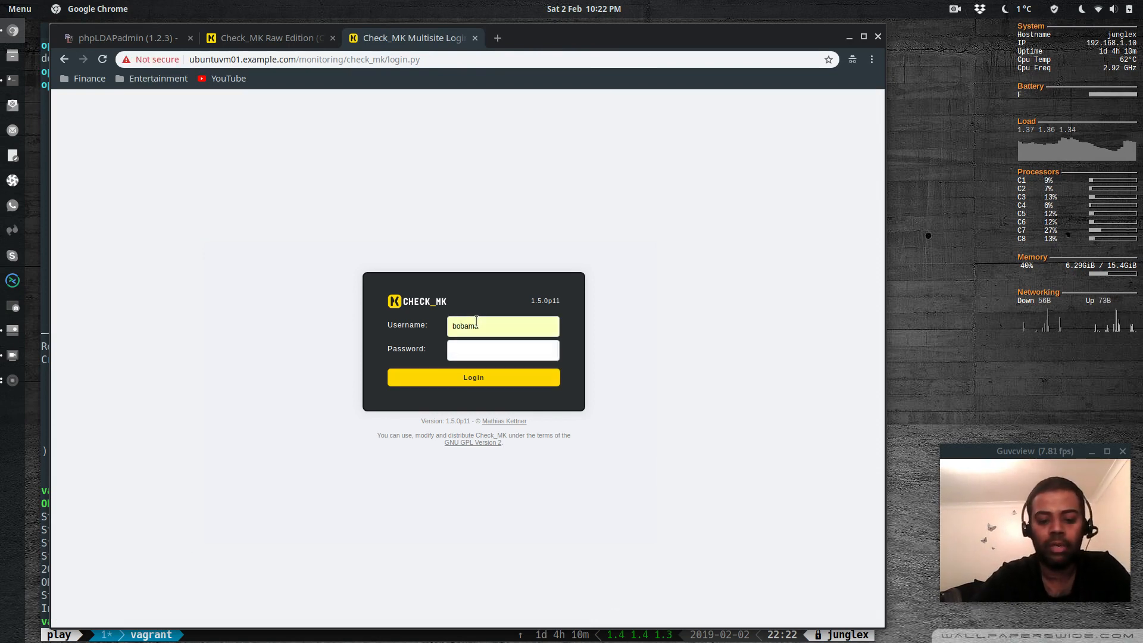
type("****")
key("Return")
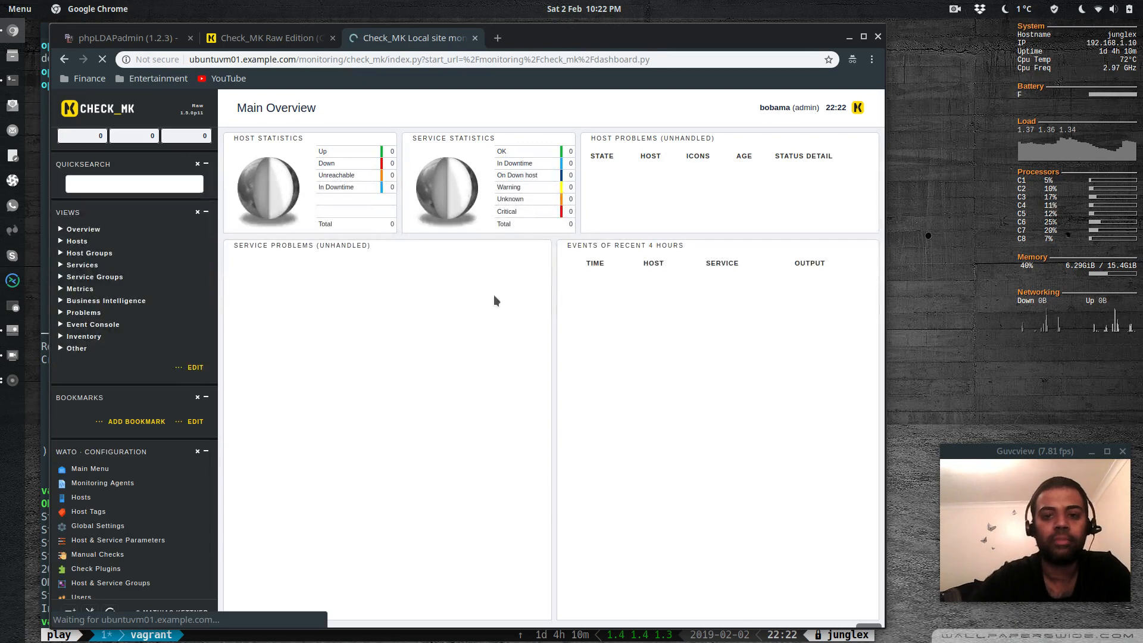
Check the role shown for the logged-in bobama account and open the WATO Users list to review the synchronised users.
left_click_drag(760, 108, 799, 107)
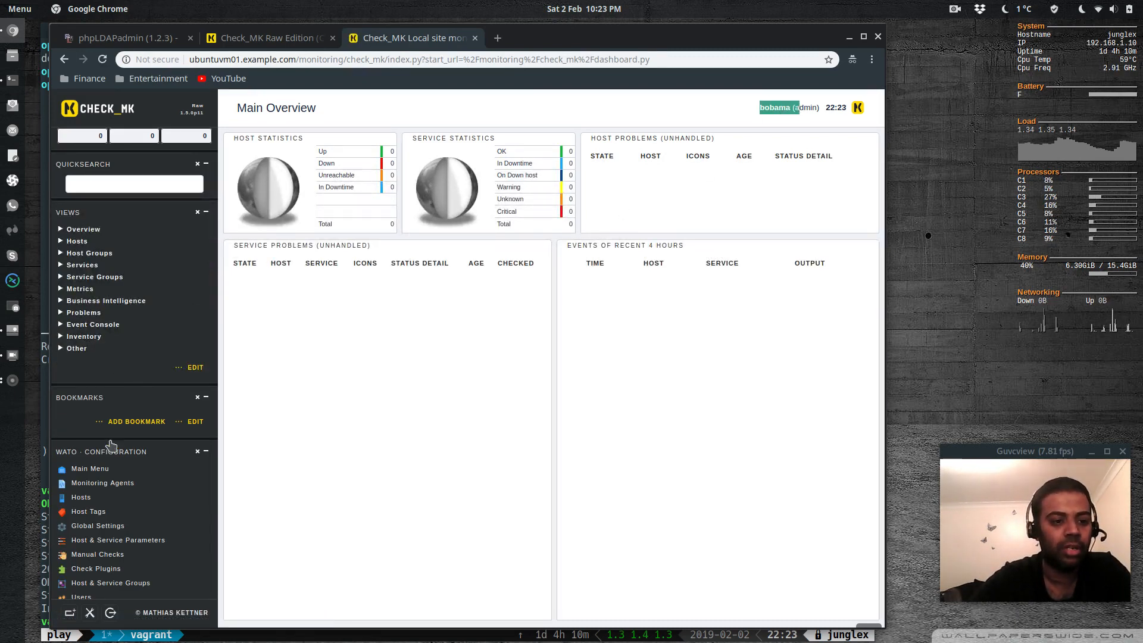
scroll(116, 495, "down", 5)
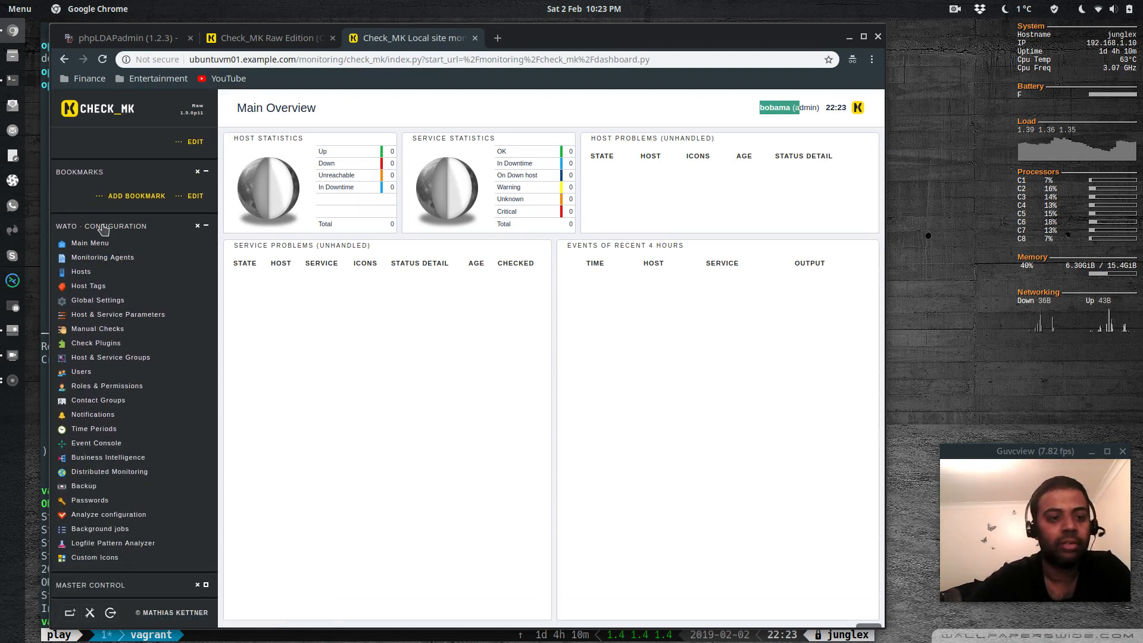
left_click(80, 372)
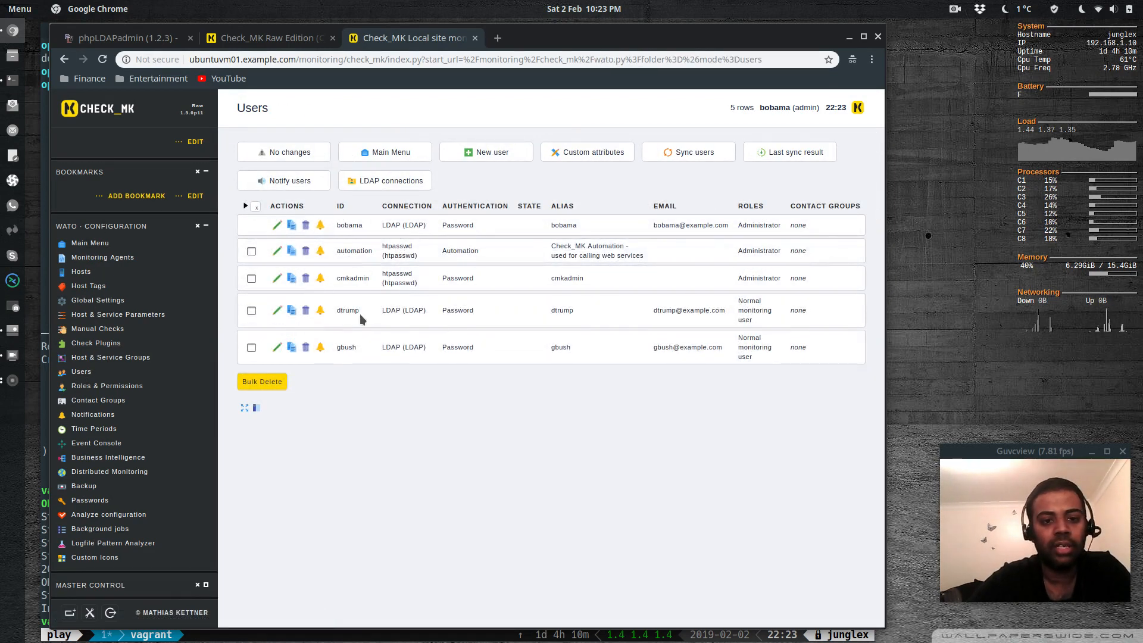